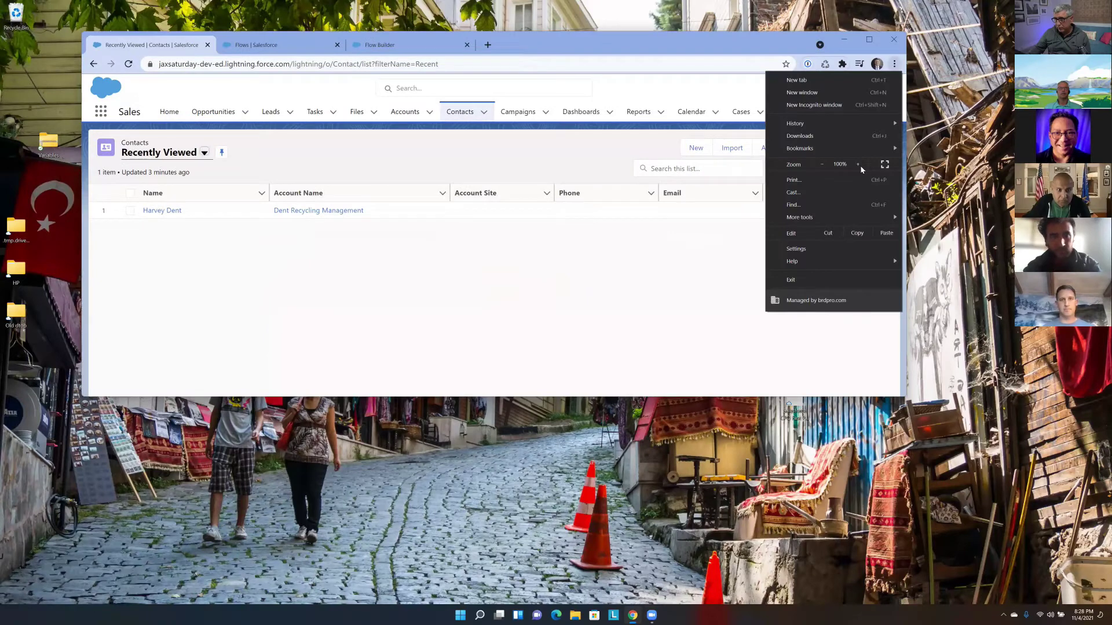
Set the browser page zoom to 125%, then enlarge and reposition the window so the full contacts list fits
{"action": "left_click", "coordinate": [856, 167]}
{"action": "left_click", "coordinate": [856, 167]}
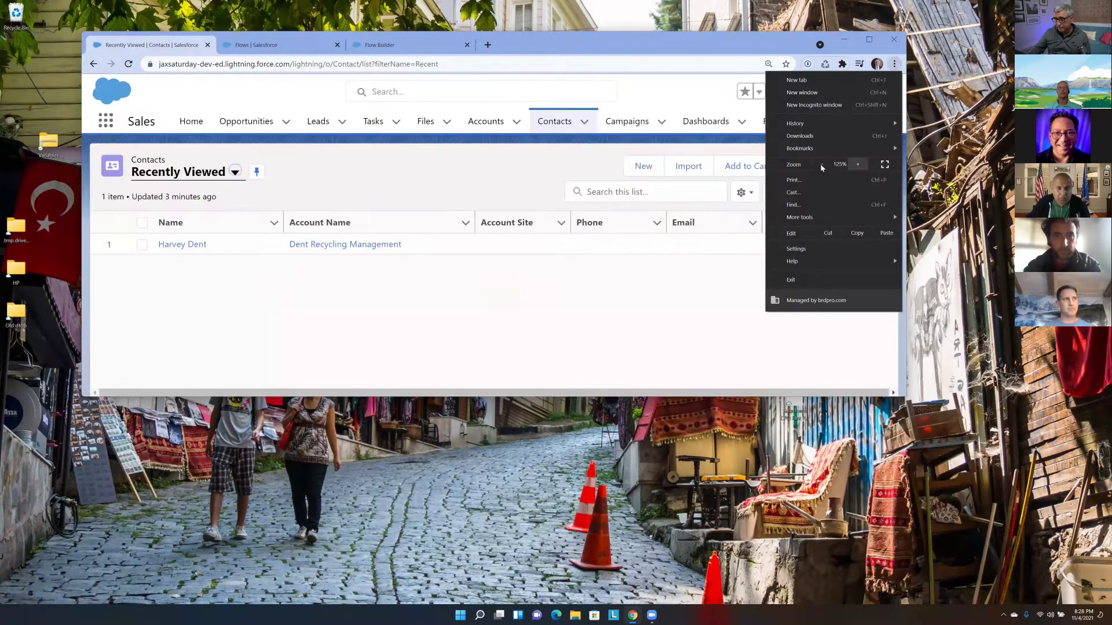
{"action": "key", "text": "ctrl+plus"}
{"action": "key", "text": "ctrl+minus"}
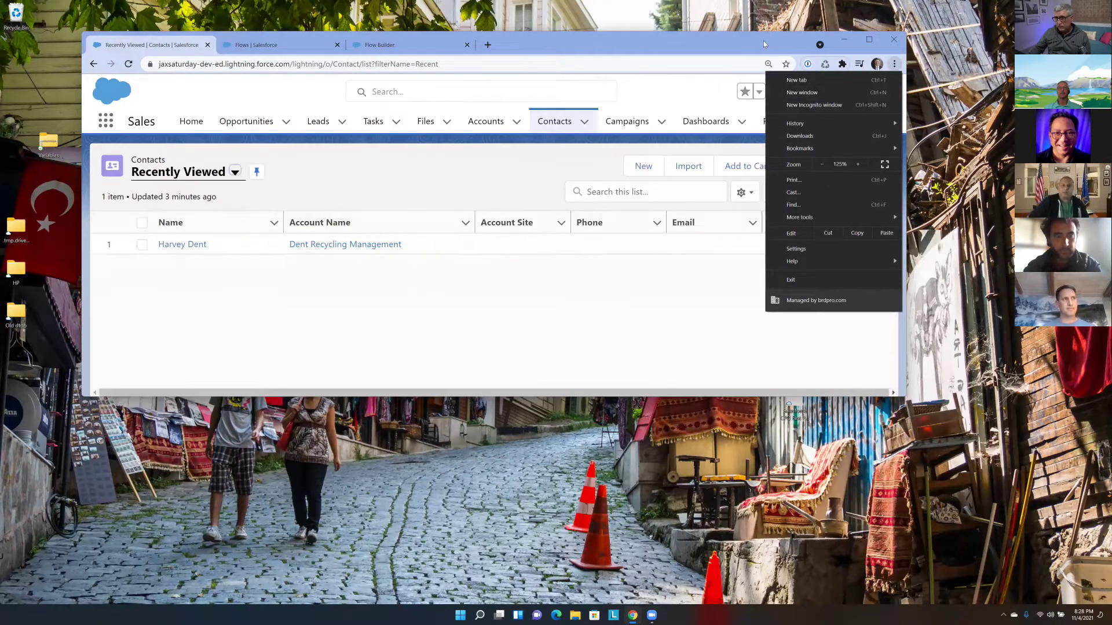
{"action": "left_click_drag", "start_coordinate": [748, 44], "coordinate": [731, 46]}
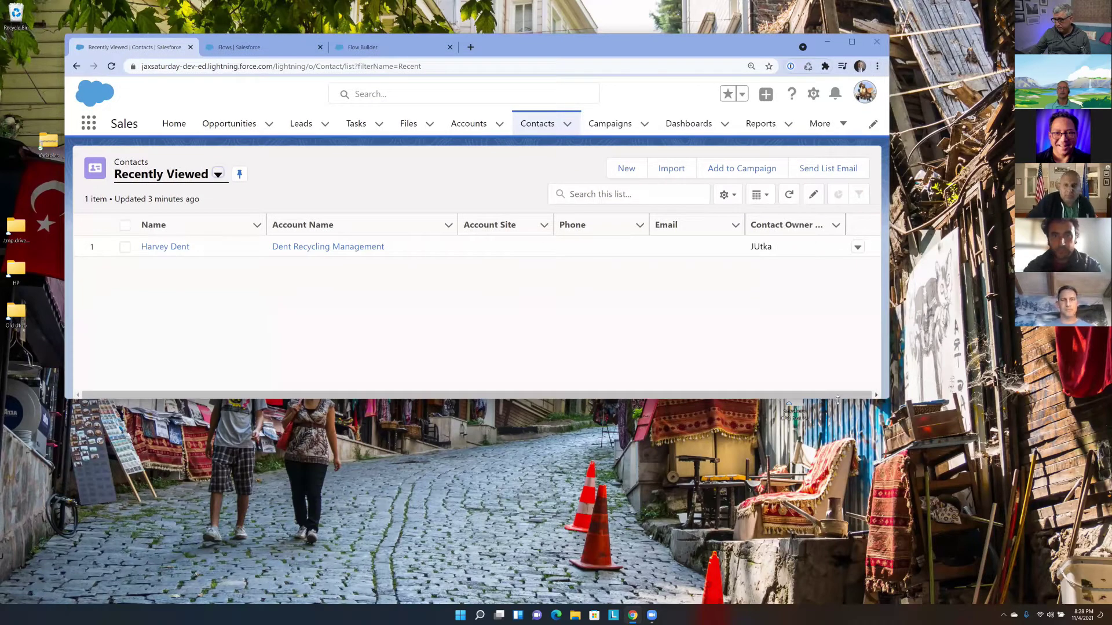
{"action": "left_click_drag", "start_coordinate": [887, 403], "coordinate": [980, 578]}
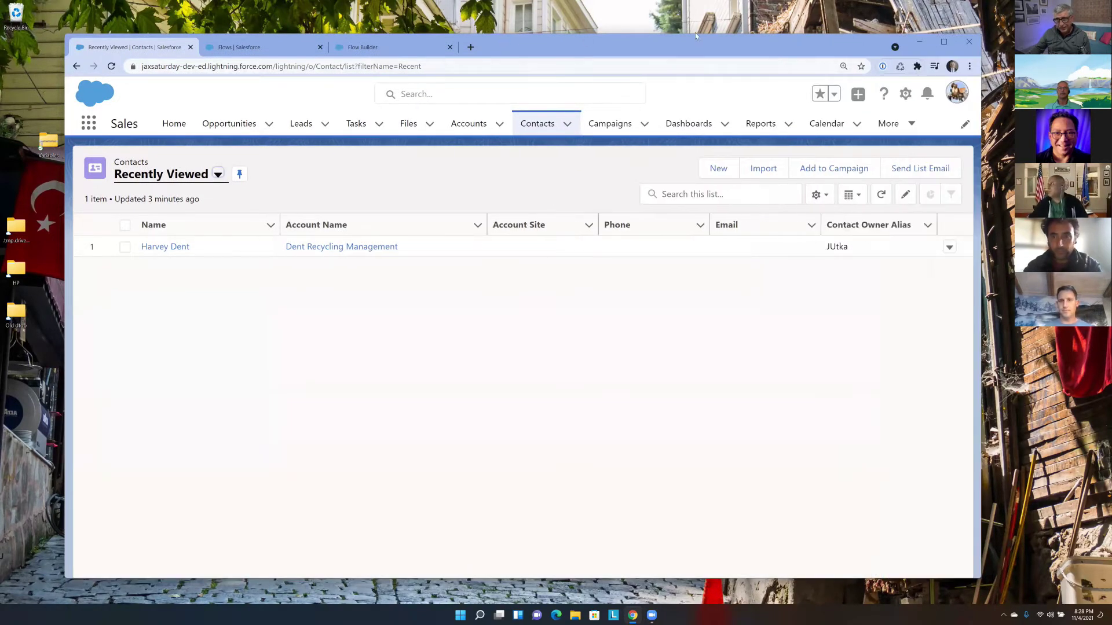
{"action": "left_click_drag", "start_coordinate": [691, 40], "coordinate": [665, 37]}
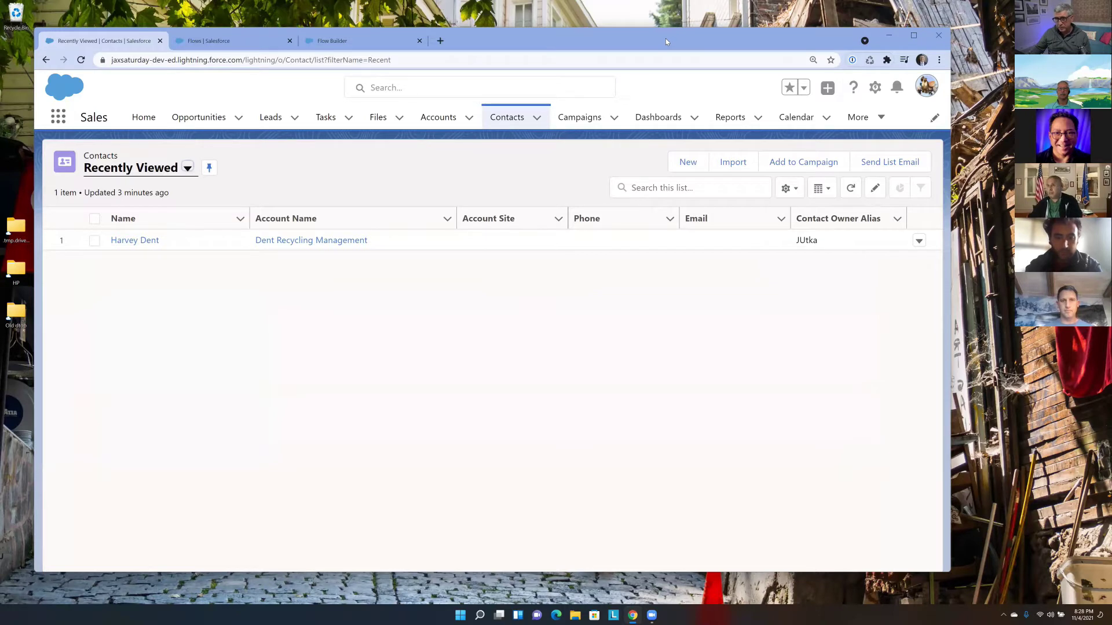
{"action": "left_click_drag", "start_coordinate": [665, 39], "coordinate": [667, 37]}
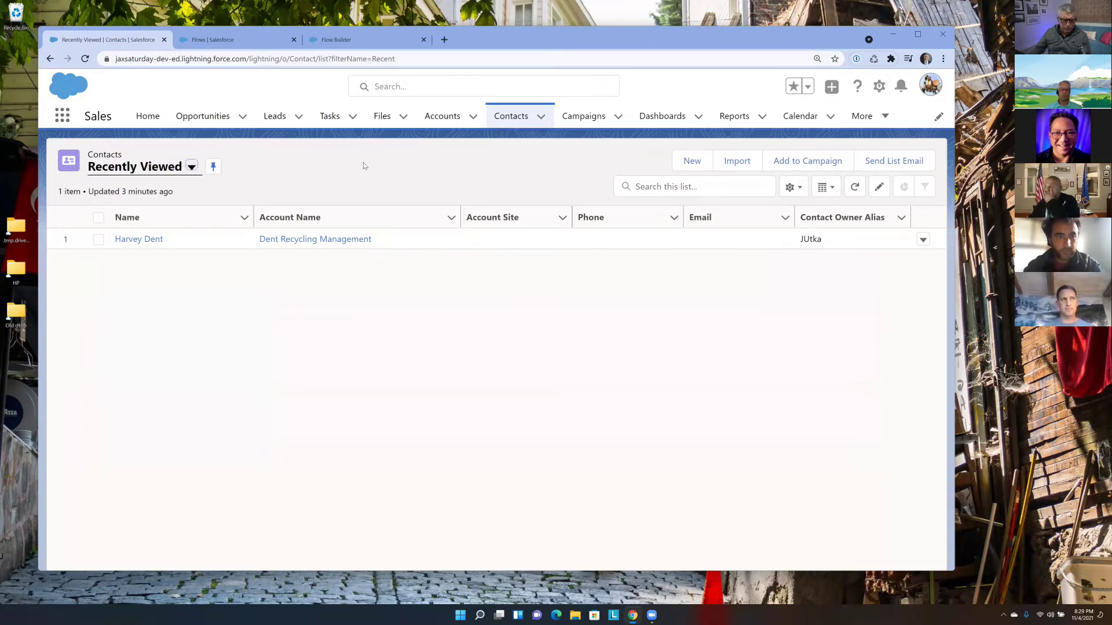
Open the Dent Recycling Management account from the contacts list and maximize the browser window
{"action": "left_click", "coordinate": [305, 240]}
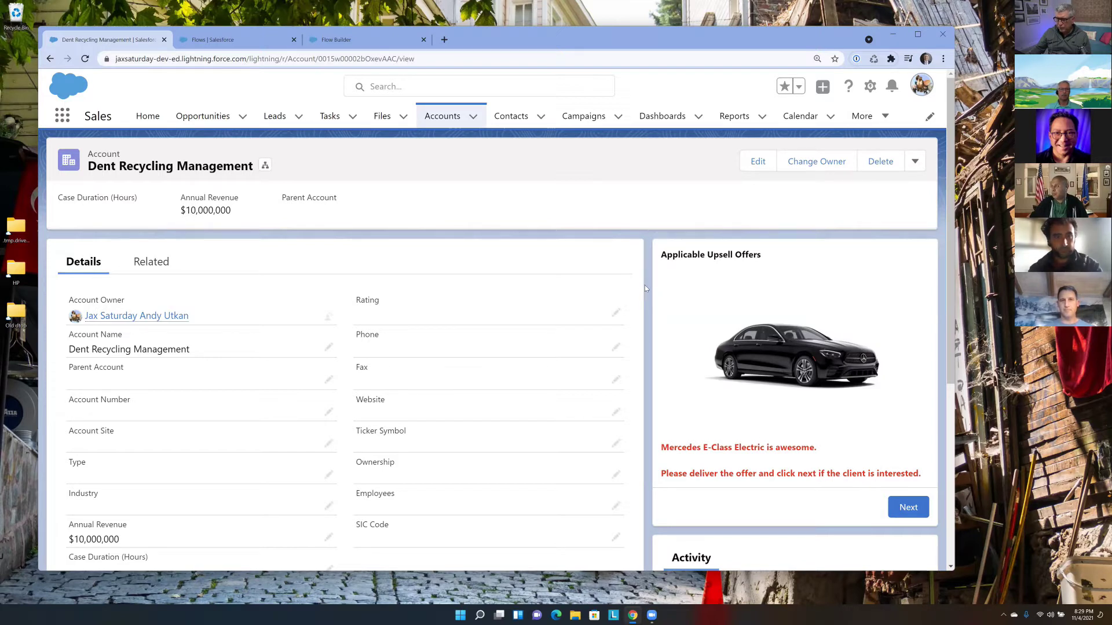
{"action": "scroll", "coordinate": [603, 314], "scroll_direction": "down", "scroll_amount": 2}
{"action": "scroll", "coordinate": [602, 314], "scroll_direction": "up", "scroll_amount": 2}
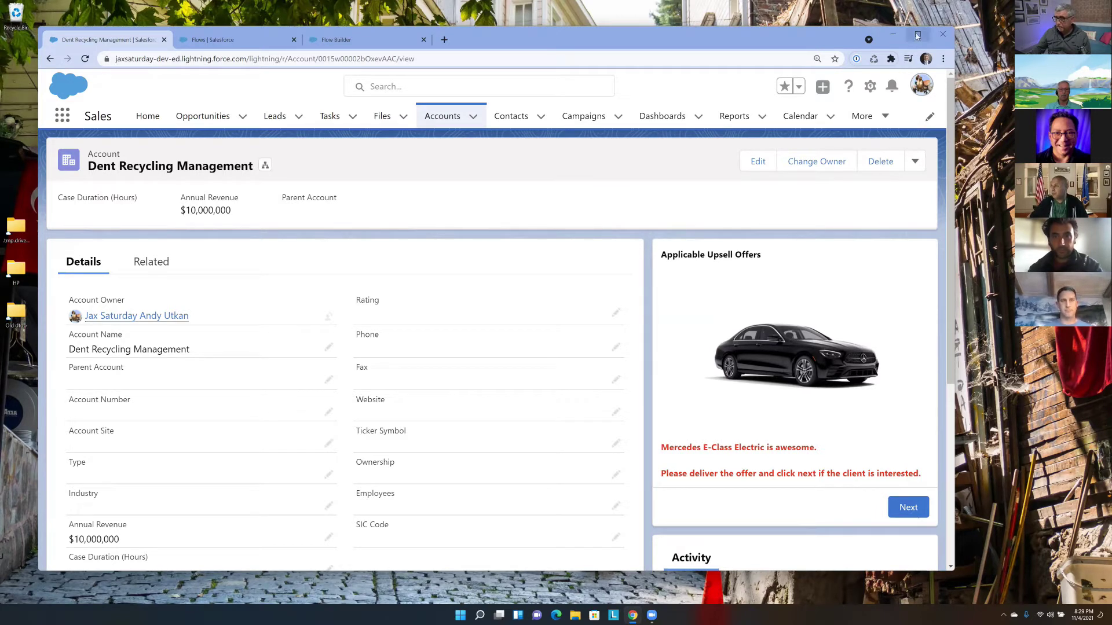
{"action": "key", "text": "super+Up"}
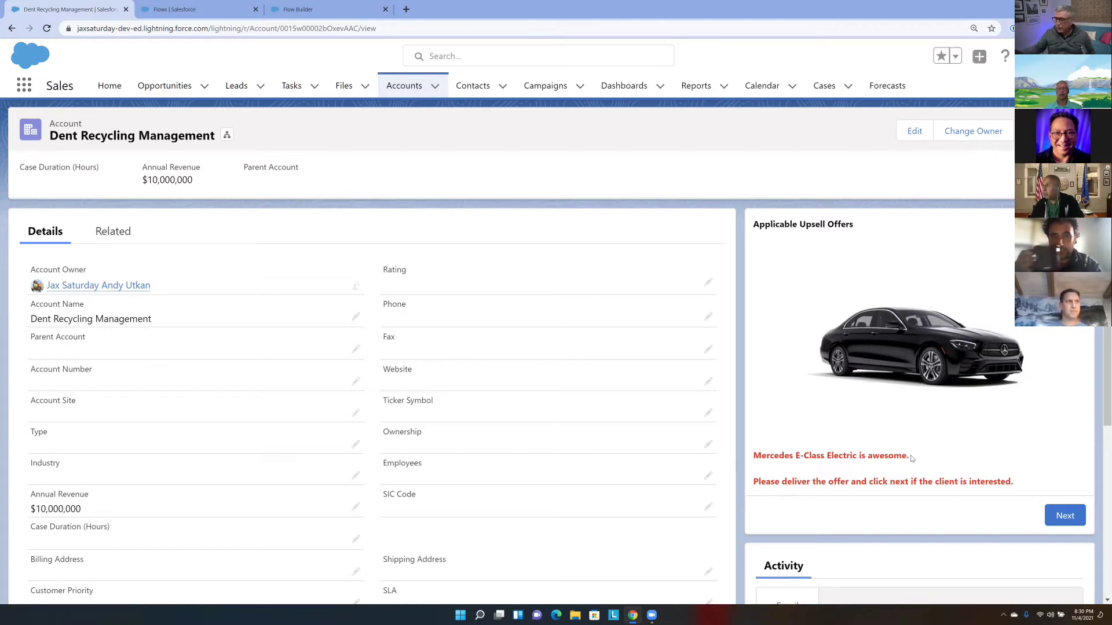
Advance the account's upsell offer to the offer details and review the full prefilled opportunity name
{"action": "left_click", "coordinate": [1066, 517]}
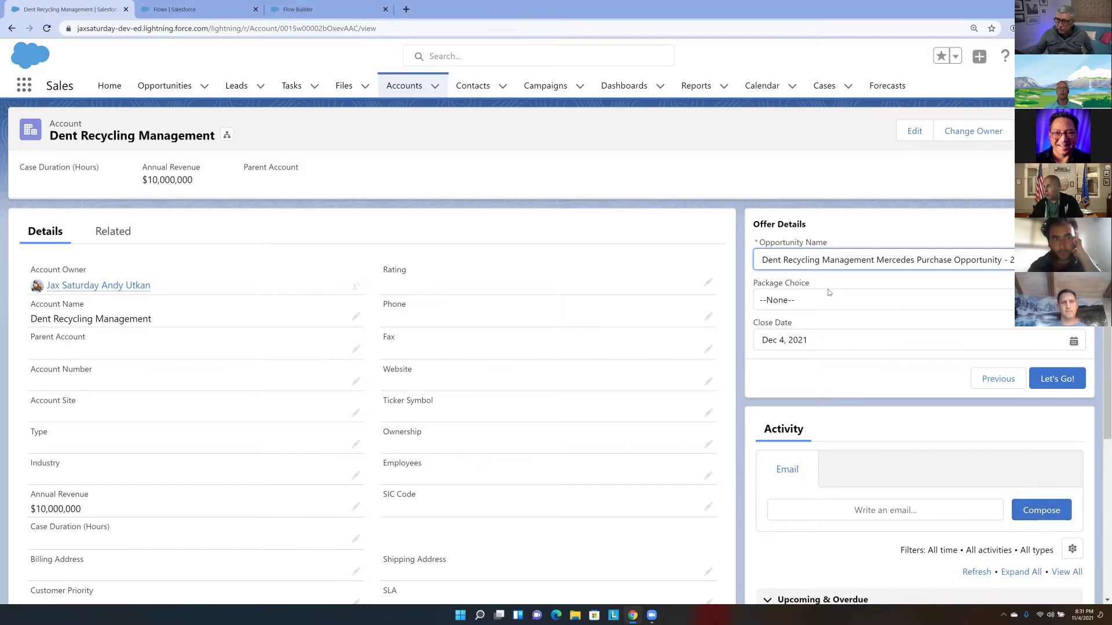
{"action": "left_click_drag", "start_coordinate": [799, 259], "coordinate": [746, 262]}
{"action": "left_click", "coordinate": [836, 257]}
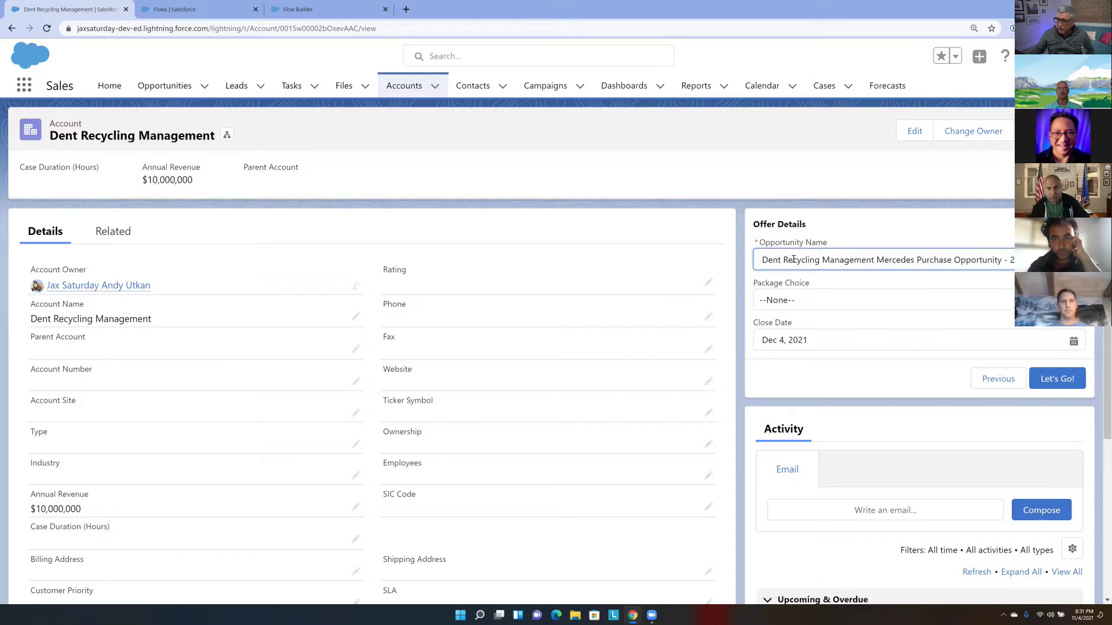
{"action": "left_click_drag", "start_coordinate": [933, 259], "coordinate": [1007, 260]}
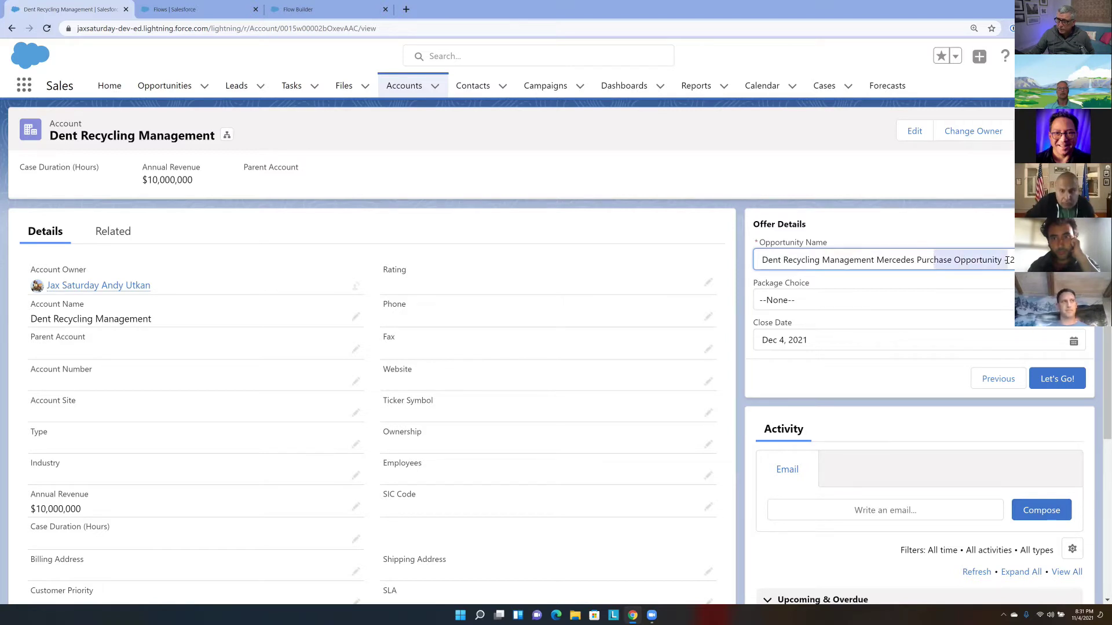
{"action": "key", "text": "shift+End"}
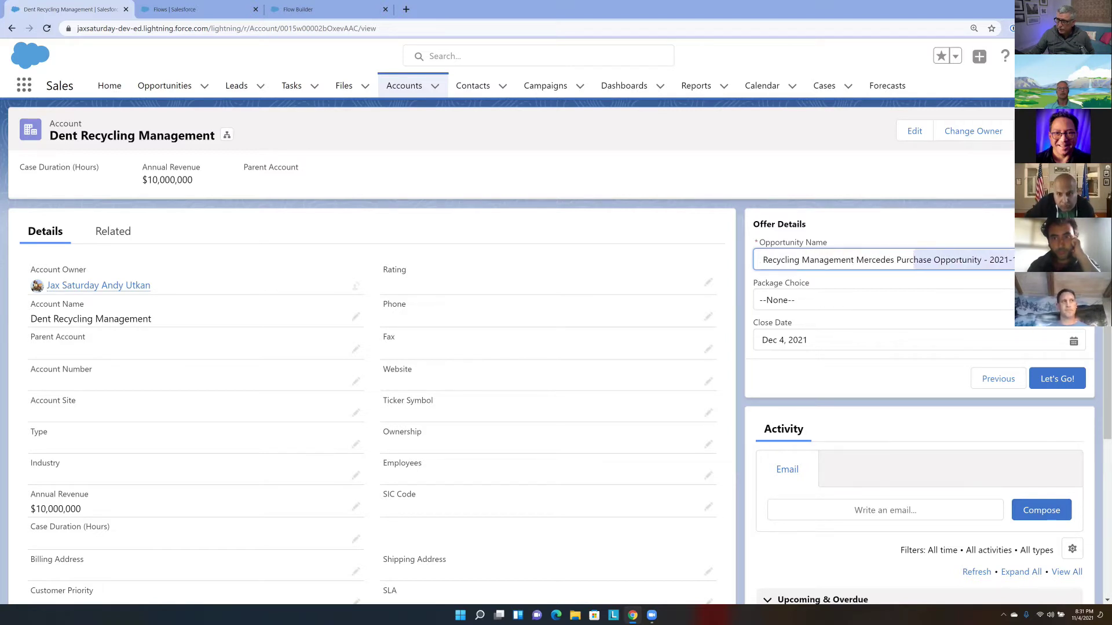
Set the package choice to B, check the close date calendar and submit the offer details
{"action": "left_click", "coordinate": [989, 297]}
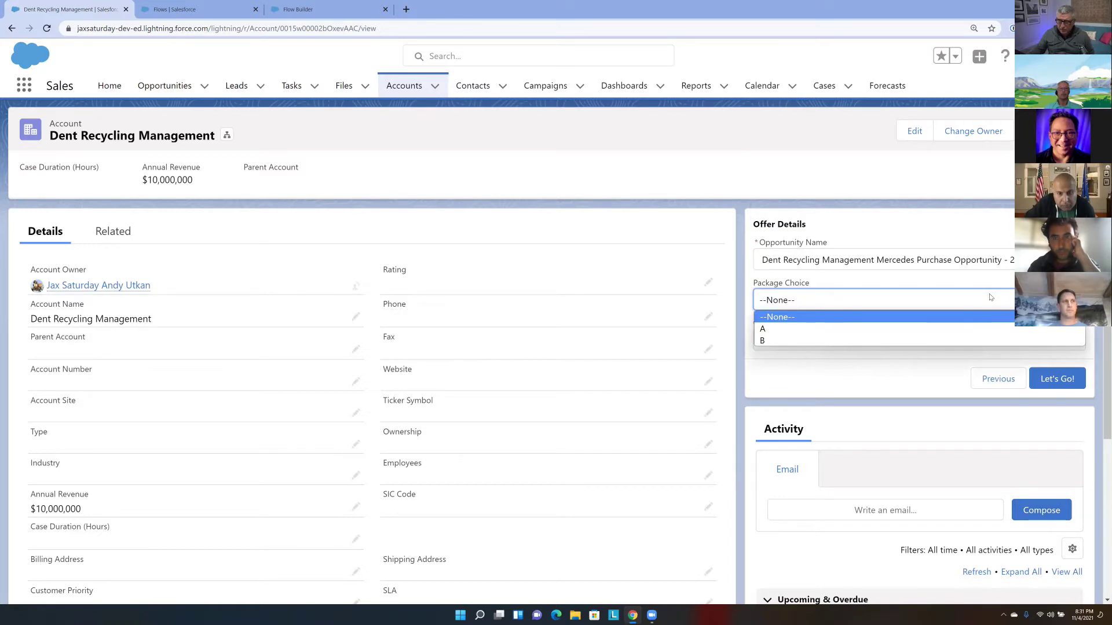
{"action": "left_click", "coordinate": [891, 297]}
{"action": "left_click", "coordinate": [845, 300]}
{"action": "left_click", "coordinate": [759, 337]}
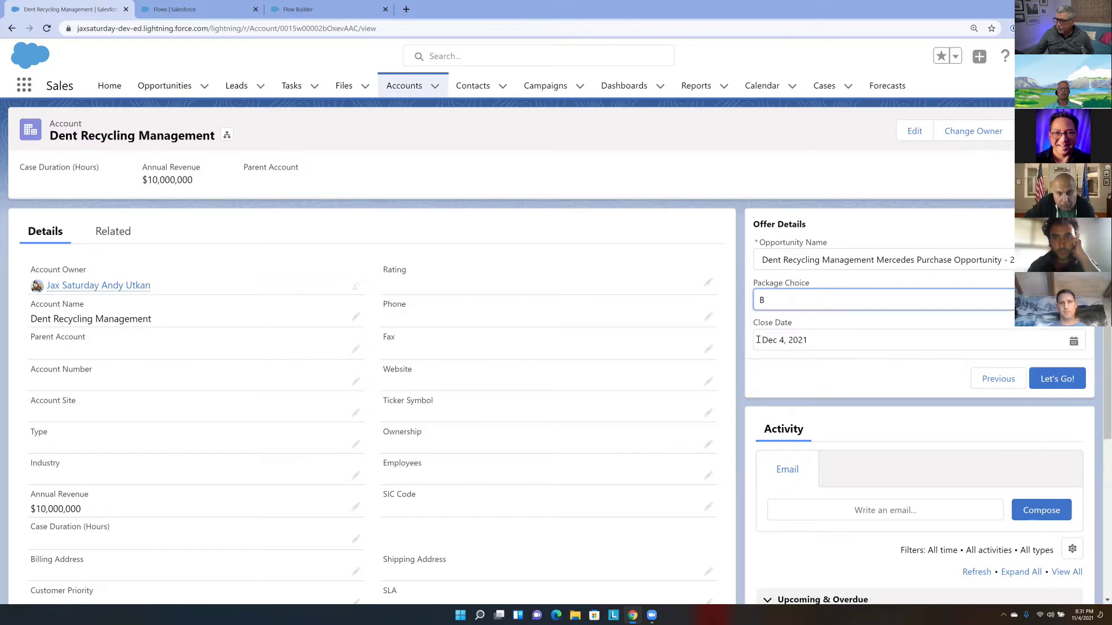
{"action": "left_click", "coordinate": [1074, 342]}
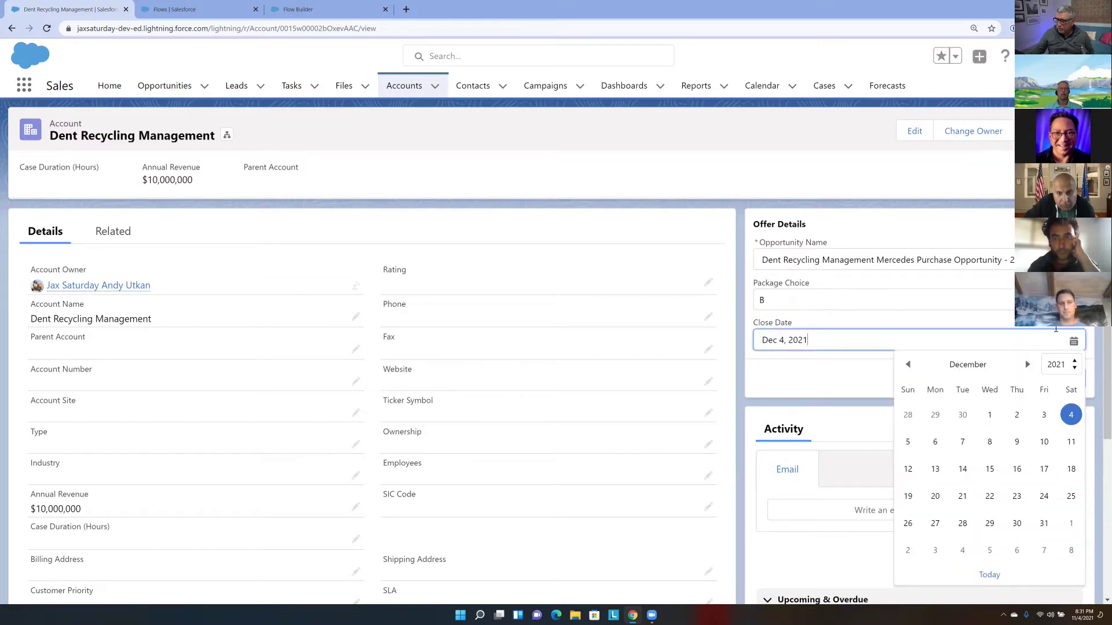
{"action": "left_click", "coordinate": [1055, 329]}
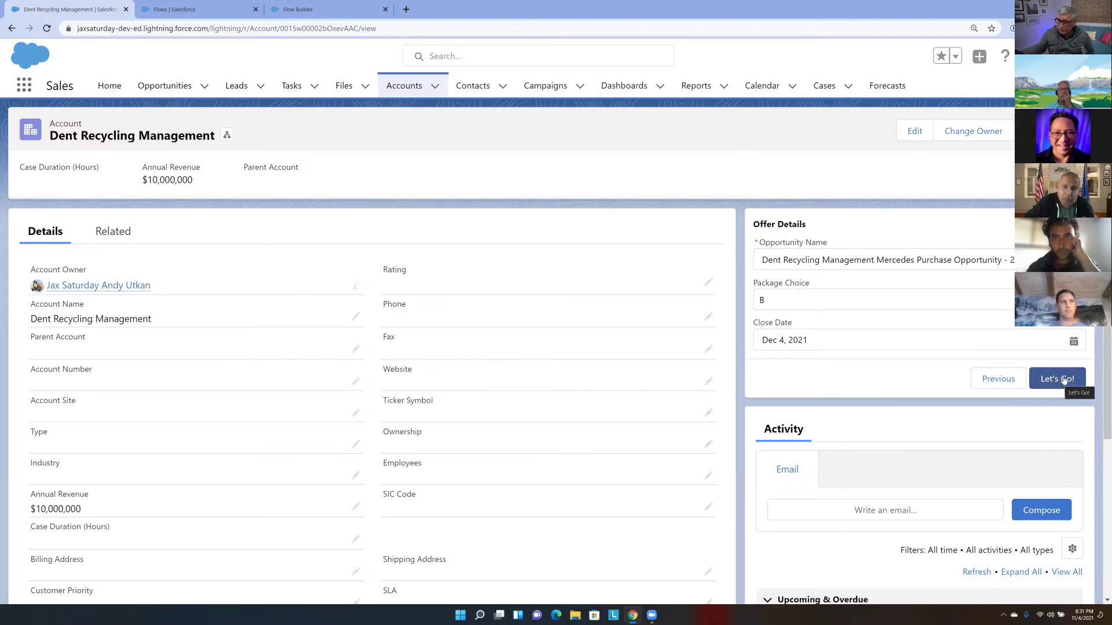
{"action": "left_click", "coordinate": [1070, 384]}
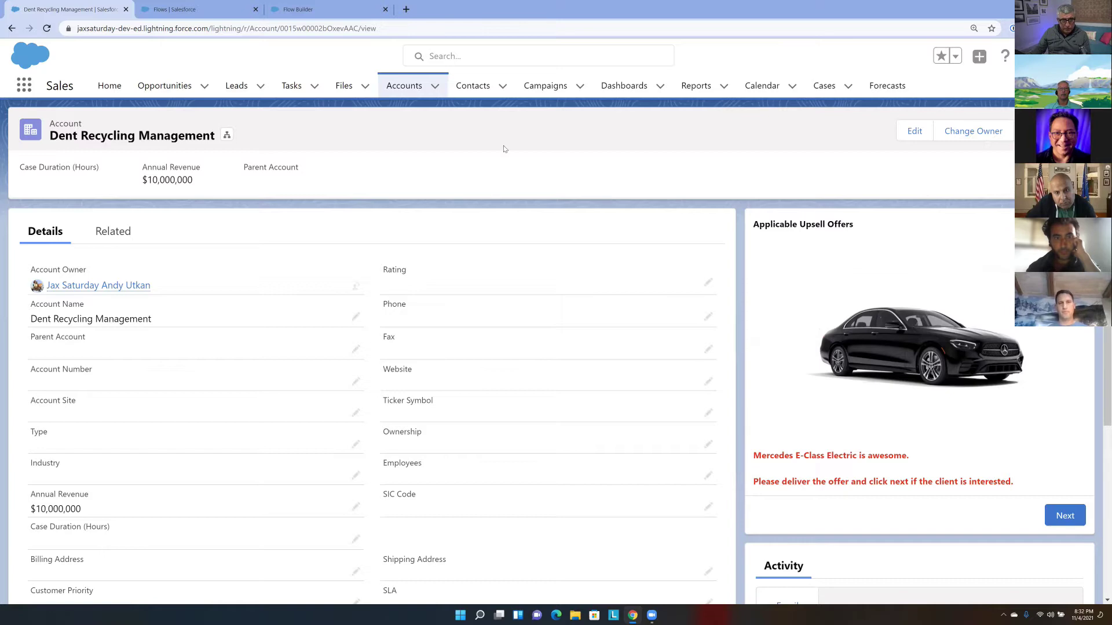
Open the Mercedes purchase opportunity from the account's related records and examine its amount, expected revenue, stage and stage history
{"action": "left_click", "coordinate": [125, 236]}
{"action": "scroll", "coordinate": [175, 223], "scroll_direction": "down", "scroll_amount": 5}
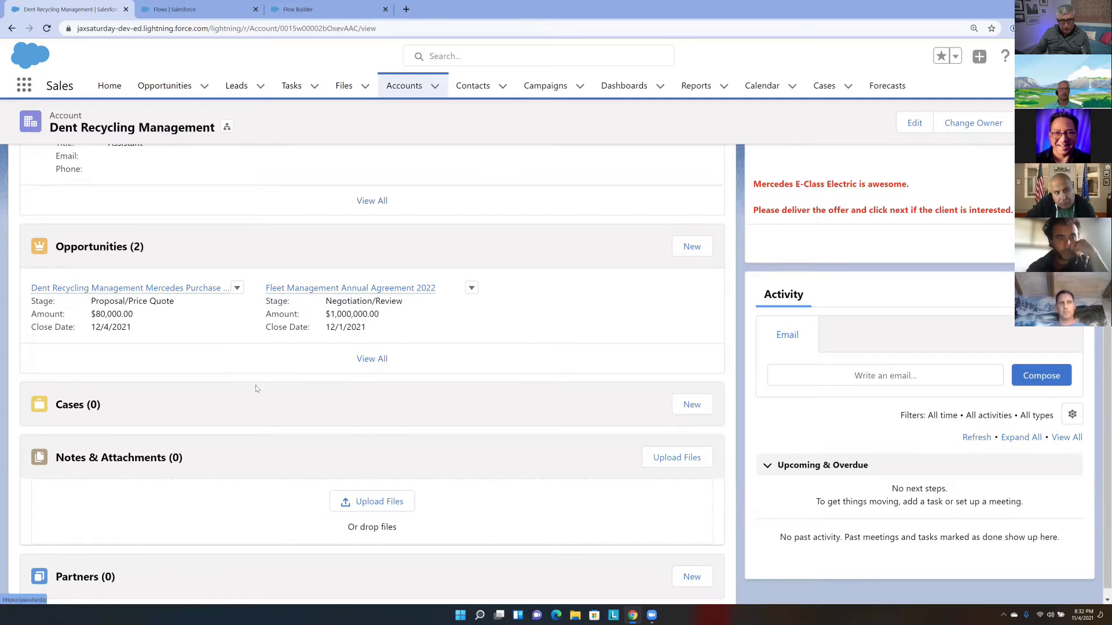
{"action": "left_click", "coordinate": [185, 288]}
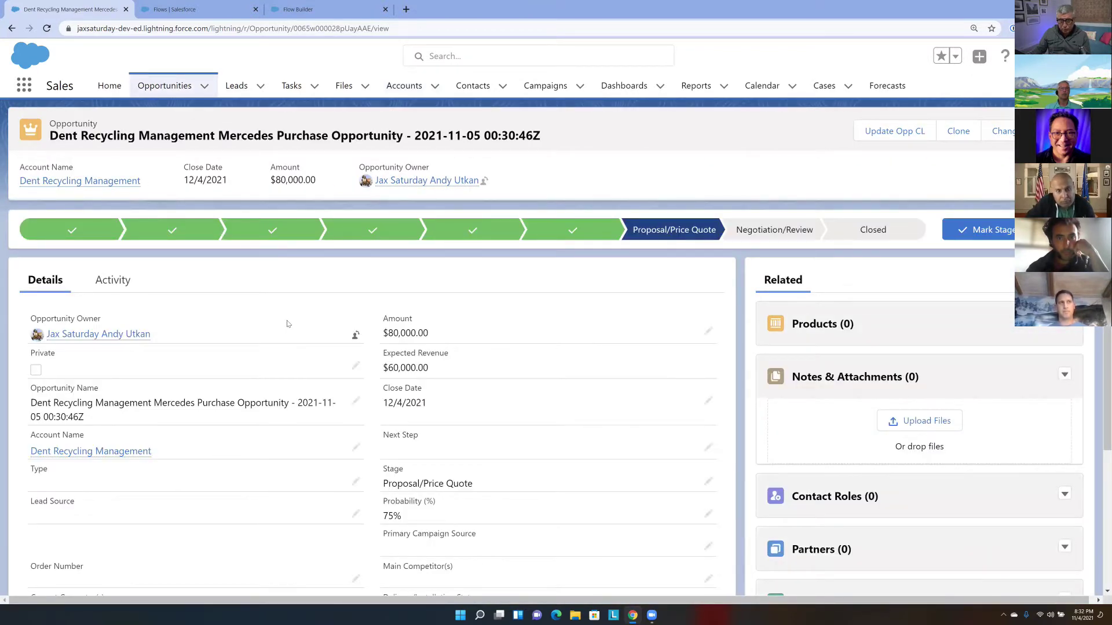
{"action": "left_click_drag", "start_coordinate": [428, 368], "coordinate": [384, 369]}
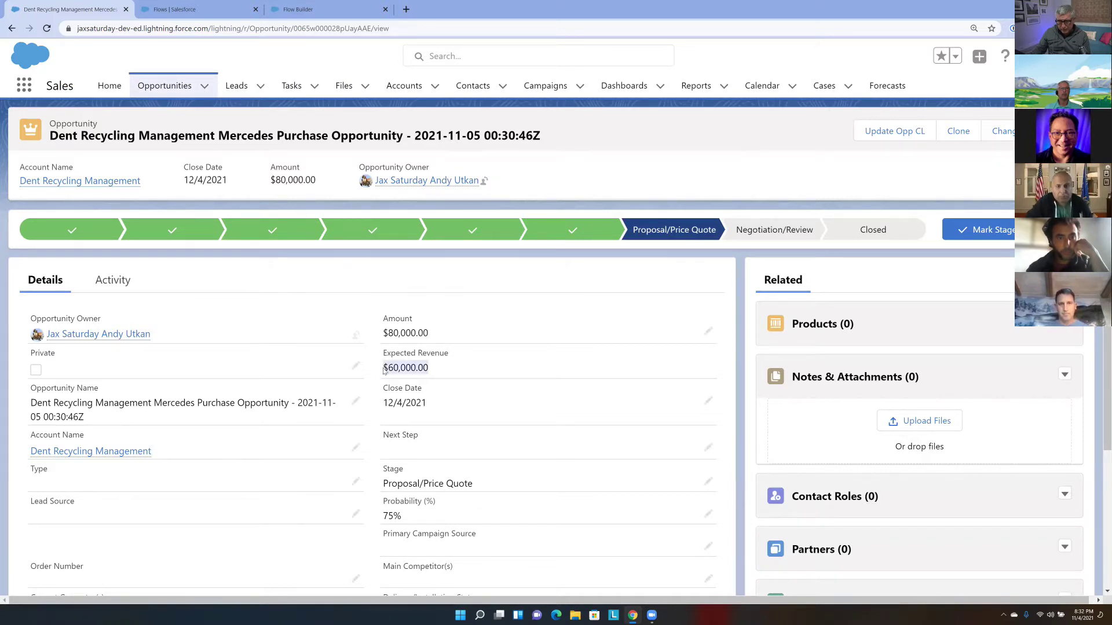
{"action": "left_click", "coordinate": [384, 369]}
{"action": "left_click_drag", "start_coordinate": [380, 337], "coordinate": [508, 340]}
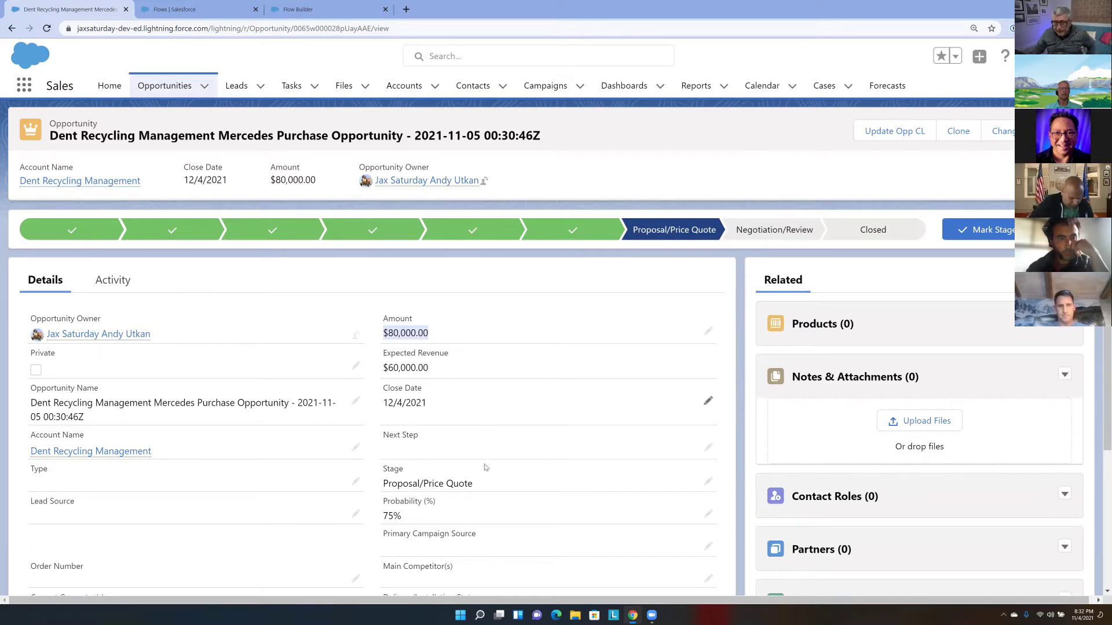
{"action": "left_click_drag", "start_coordinate": [479, 488], "coordinate": [380, 486]}
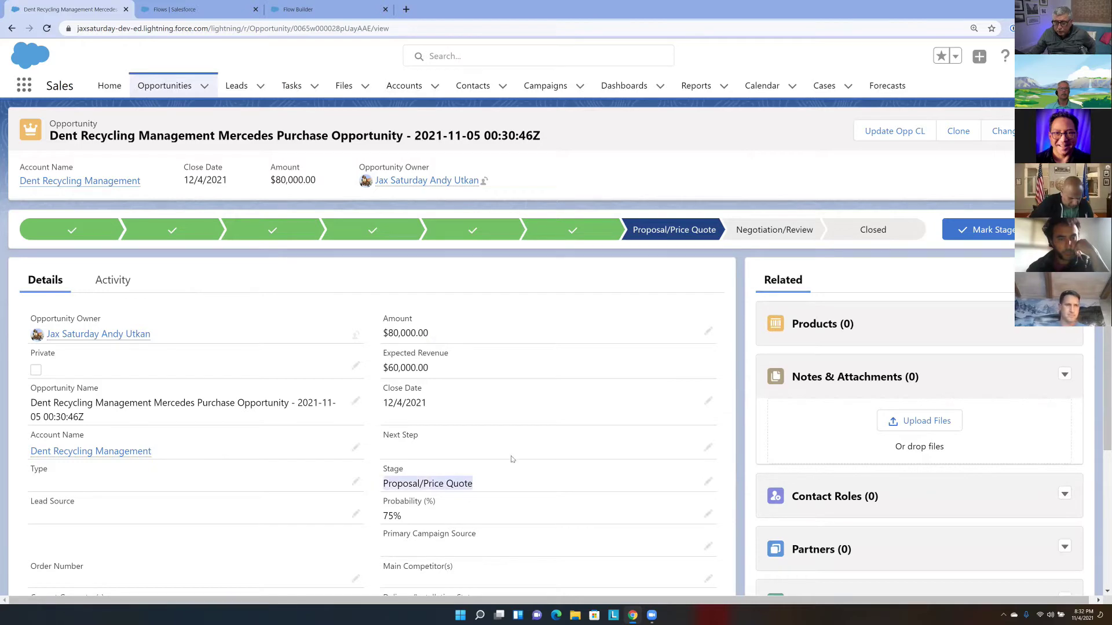
{"action": "scroll", "coordinate": [515, 458], "scroll_direction": "down", "scroll_amount": 3}
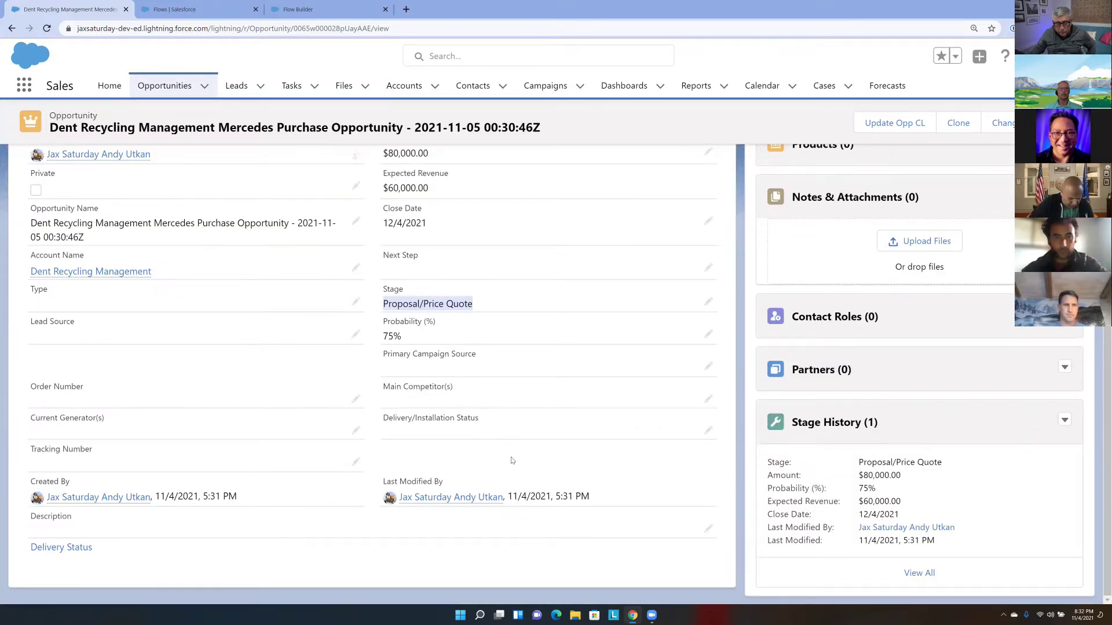
{"action": "scroll", "coordinate": [509, 460], "scroll_direction": "up", "scroll_amount": 3}
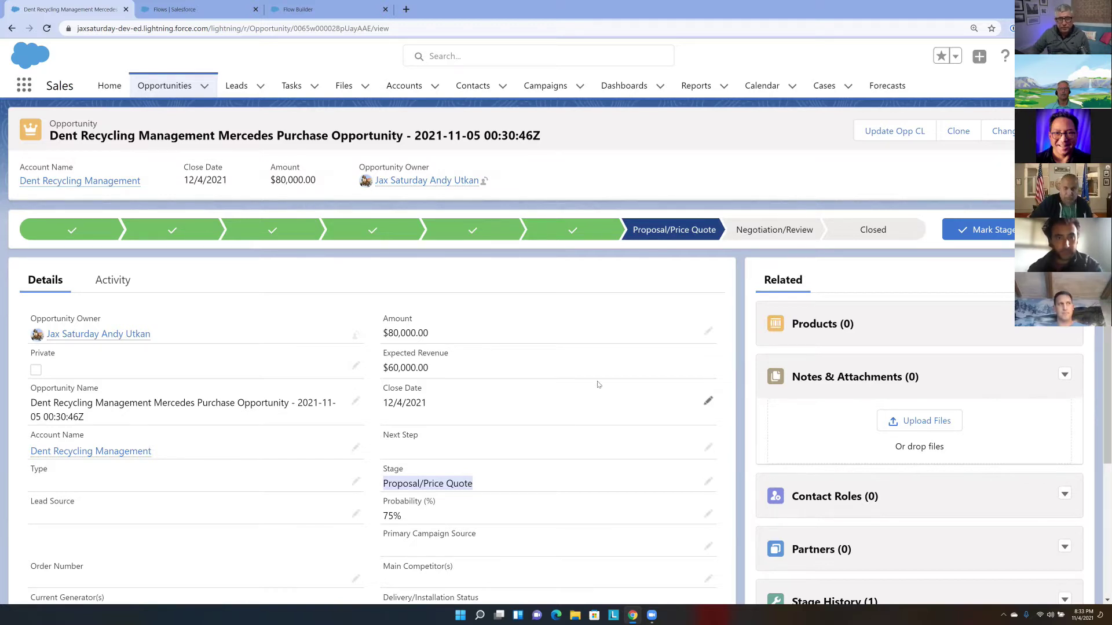
Leave the existing upsell flow and start a new Screen Flow using the Auto-Layout canvas
{"action": "left_click", "coordinate": [197, 10]}
{"action": "left_click", "coordinate": [317, 8]}
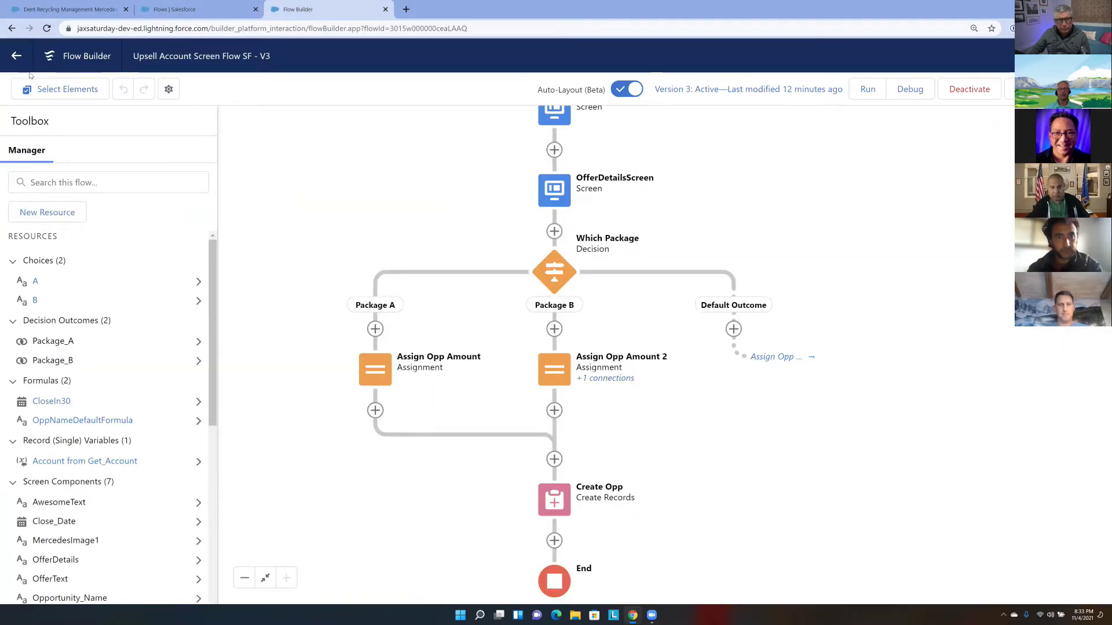
{"action": "left_click", "coordinate": [18, 58]}
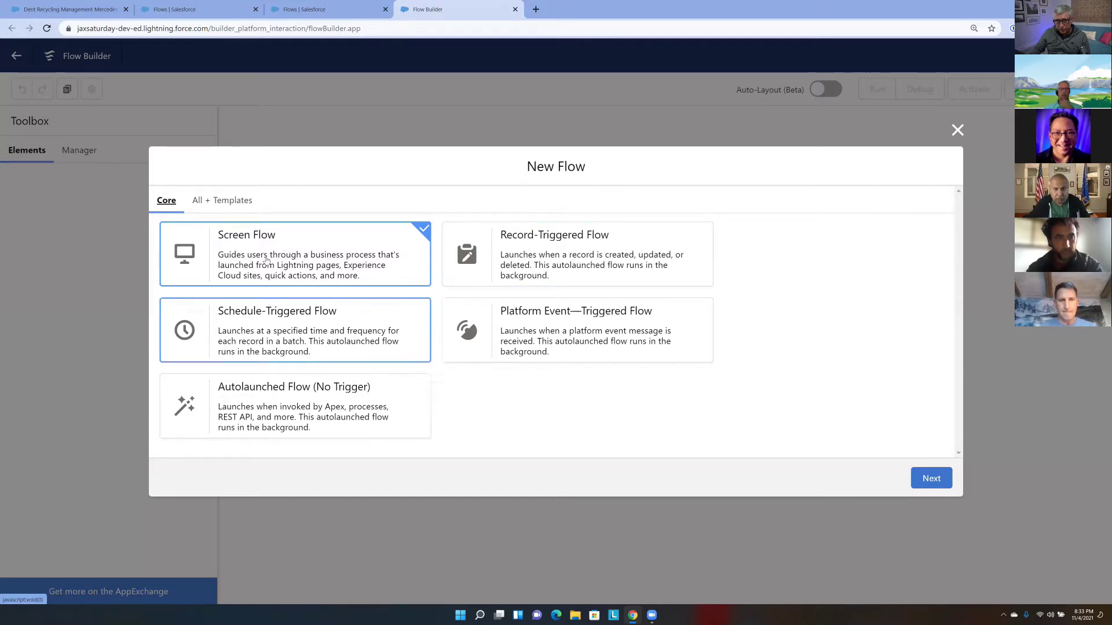
{"action": "left_click", "coordinate": [931, 478]}
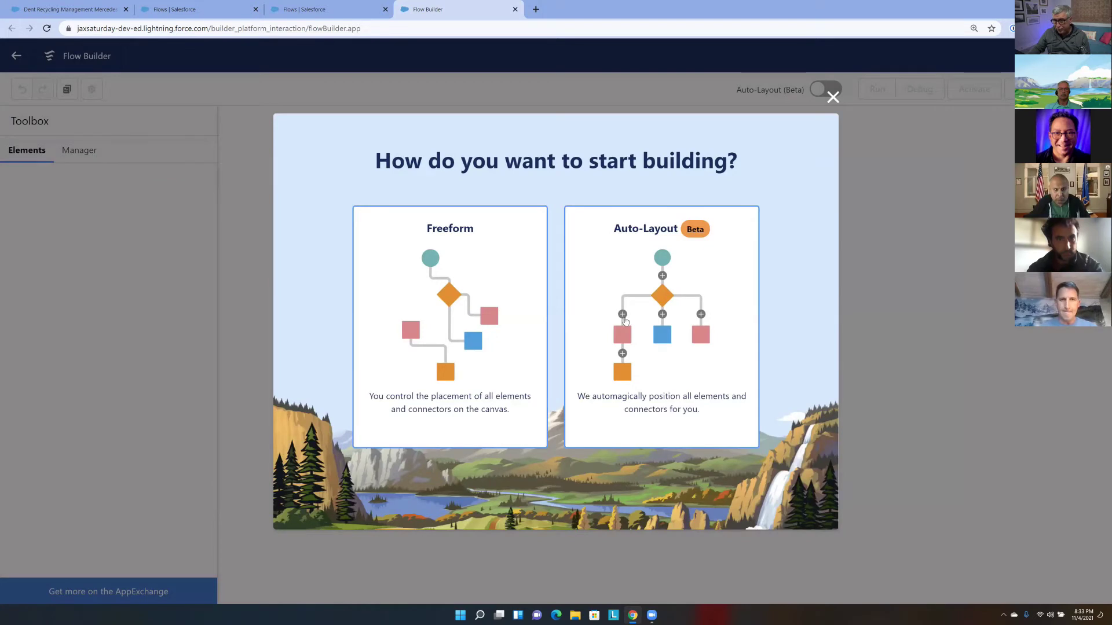
{"action": "left_click", "coordinate": [624, 322]}
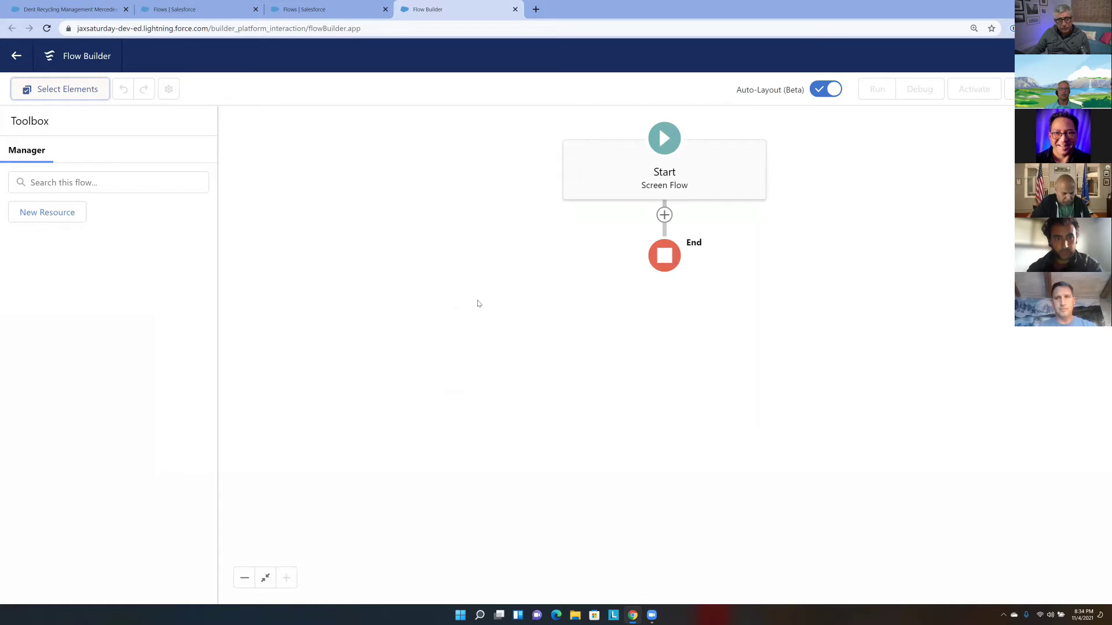
Create a Text variable resource named recordId and make it available for input
{"action": "left_click", "coordinate": [70, 219]}
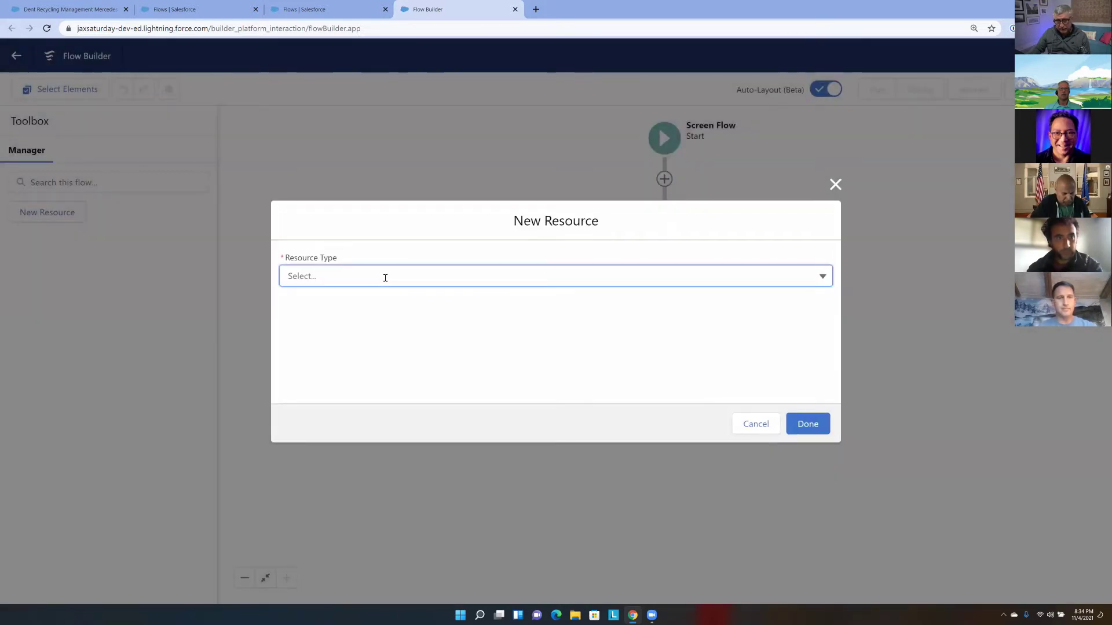
{"action": "left_click", "coordinate": [385, 276]}
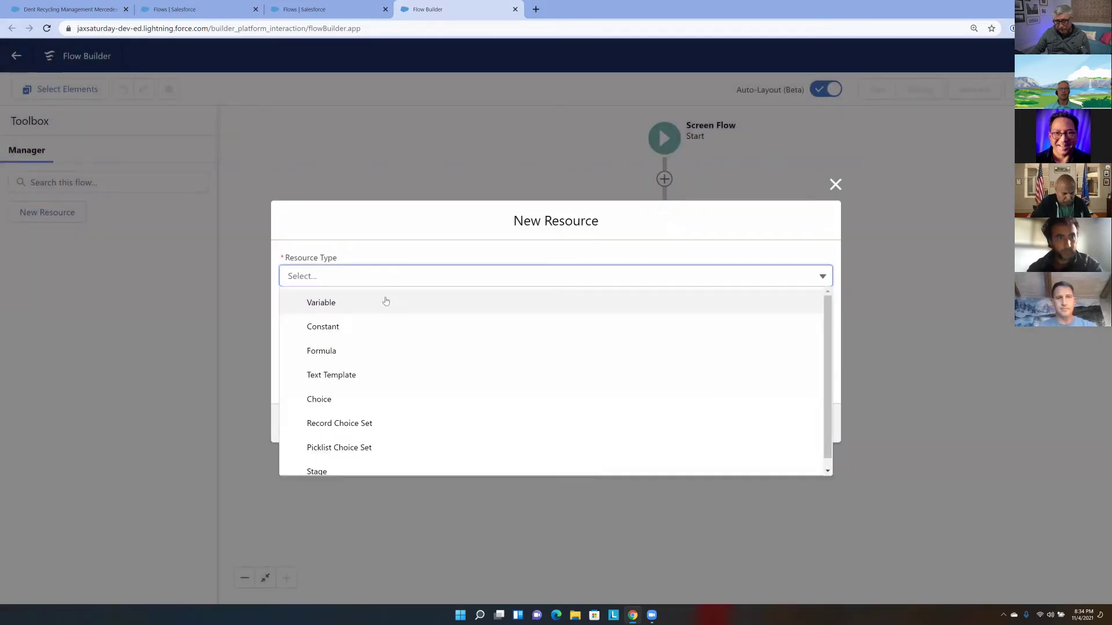
{"action": "left_click", "coordinate": [382, 301]}
{"action": "left_click", "coordinate": [339, 302]}
{"action": "type", "text": "recordId"}
{"action": "left_click", "coordinate": [448, 408]}
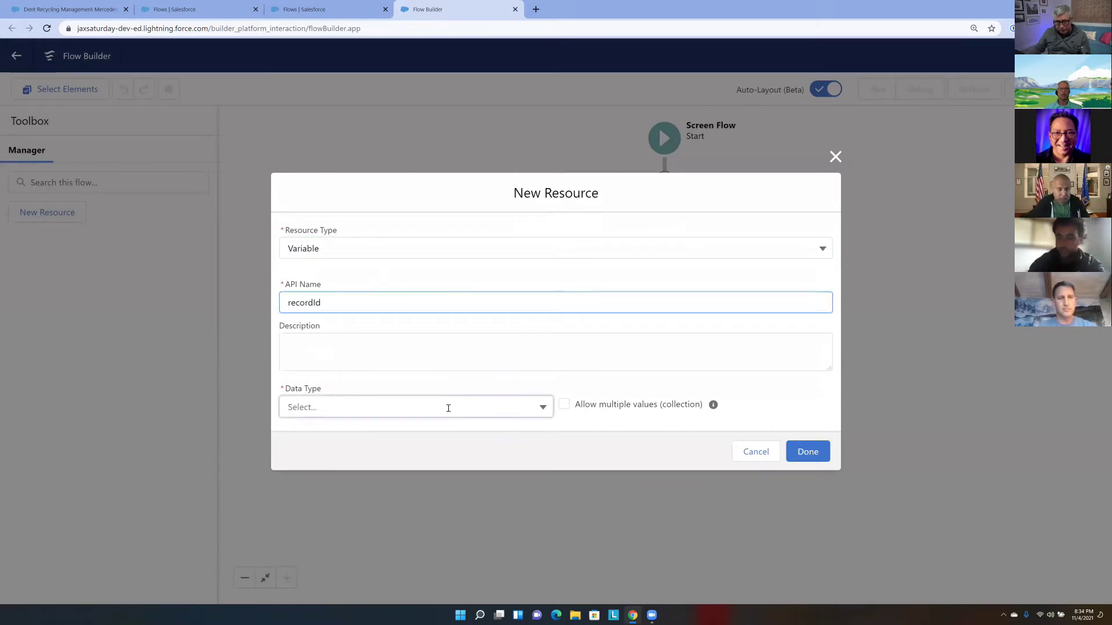
{"action": "left_click", "coordinate": [437, 224]}
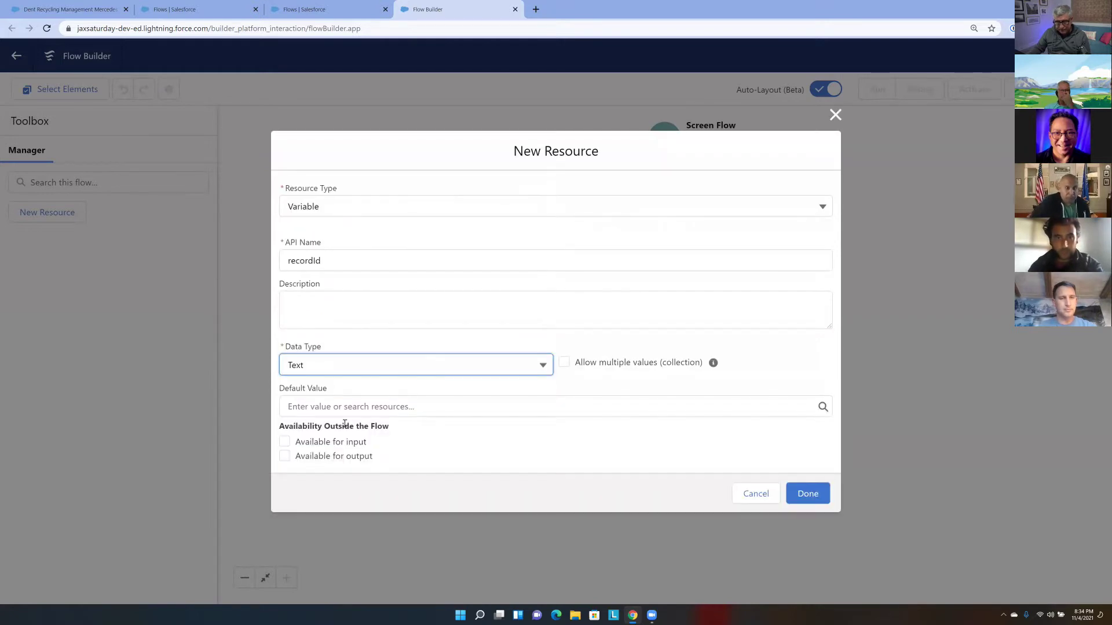
{"action": "left_click", "coordinate": [284, 443]}
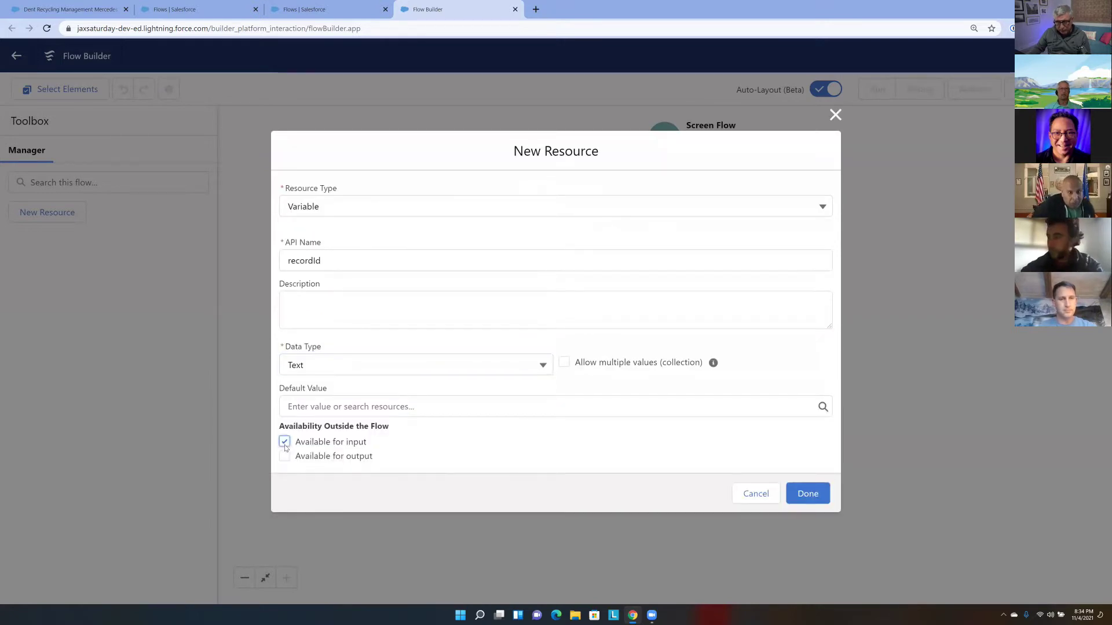
{"action": "left_click", "coordinate": [814, 498]}
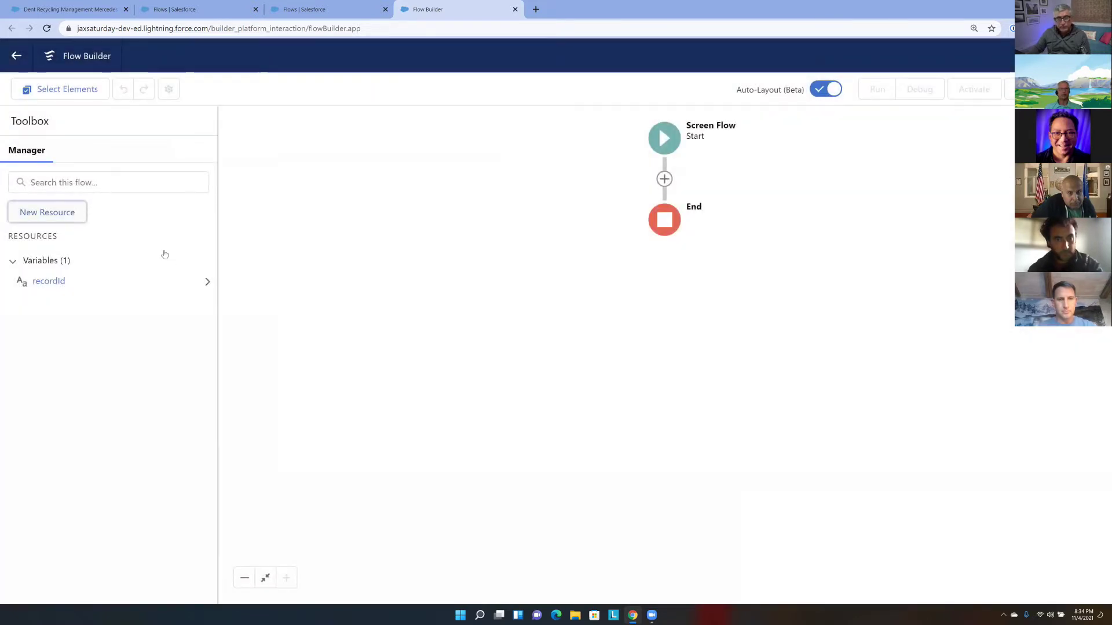
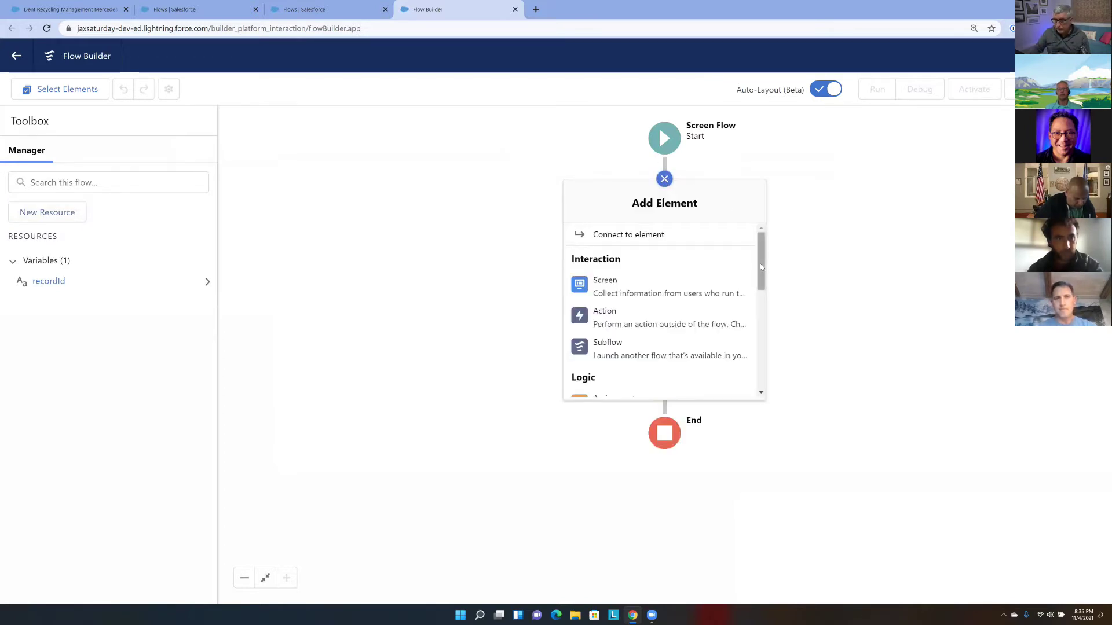
Add a Get Records element labelled Get Account between Start and End, and set its object to Account
{"action": "left_click_drag", "start_coordinate": [761, 267], "coordinate": [762, 269]}
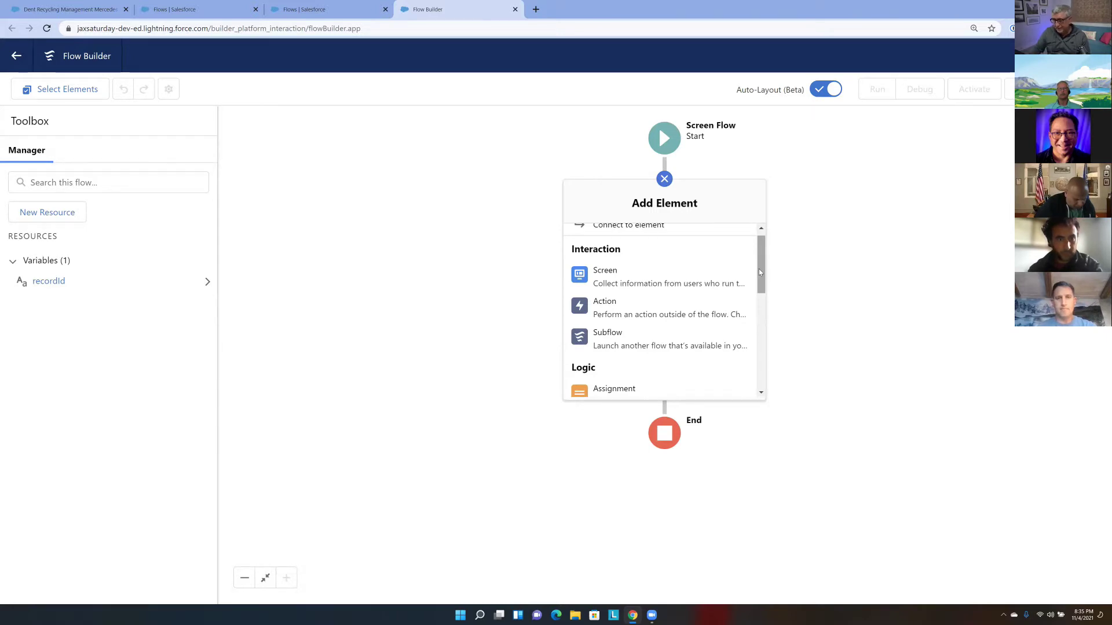
{"action": "scroll", "coordinate": [760, 269], "scroll_direction": "down", "scroll_amount": 3}
{"action": "left_click_drag", "start_coordinate": [773, 321], "coordinate": [777, 377]}
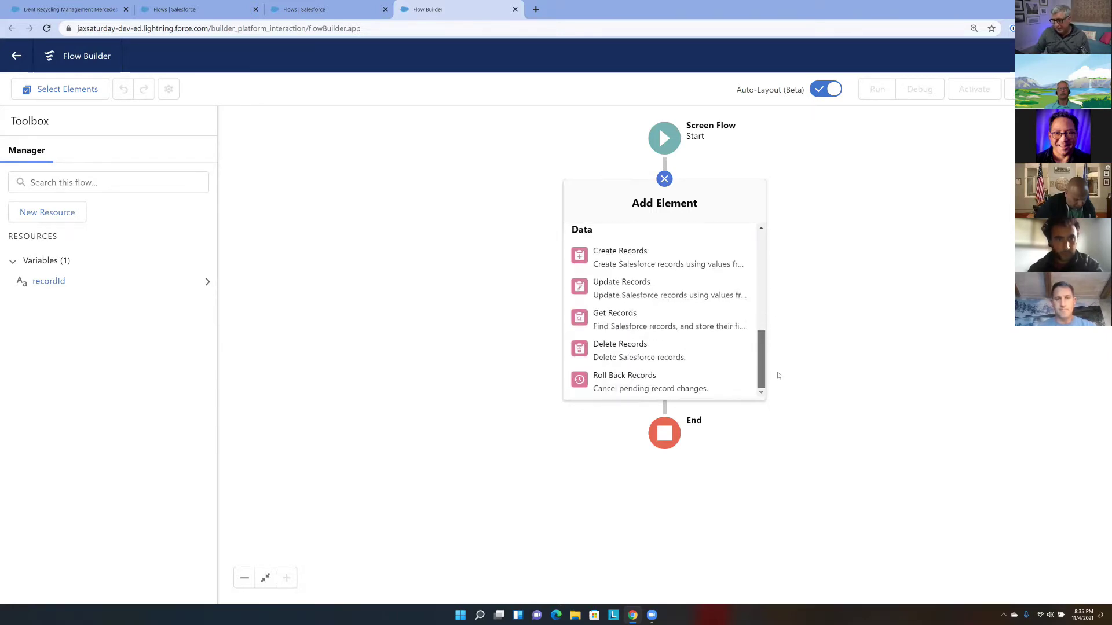
{"action": "left_click", "coordinate": [679, 322]}
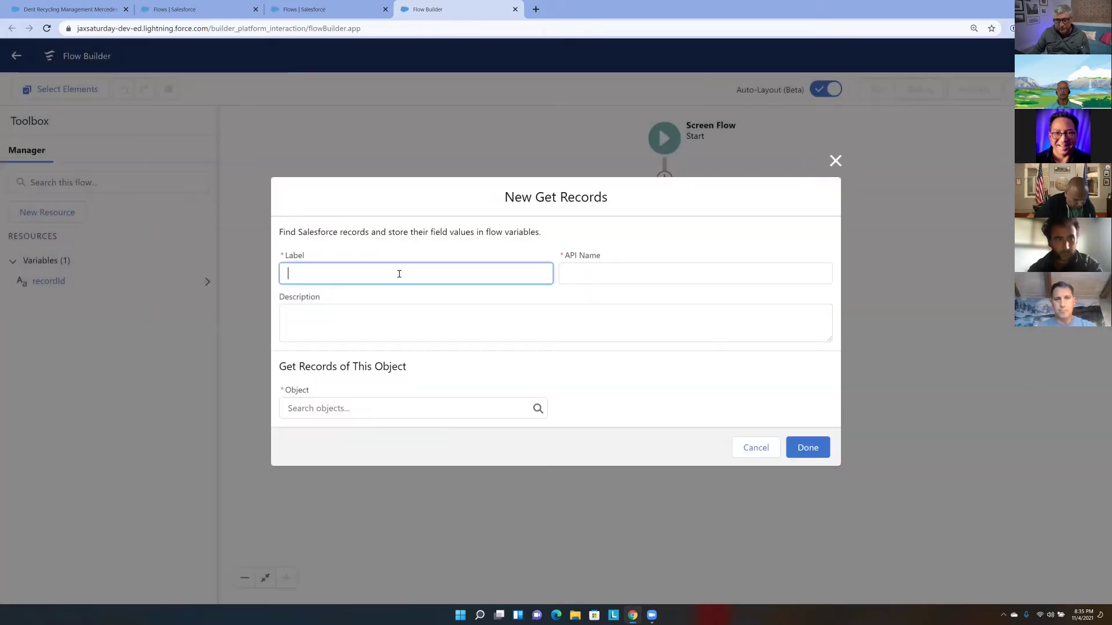
{"action": "type", "text": "Get Account"}
{"action": "left_click", "coordinate": [626, 280]}
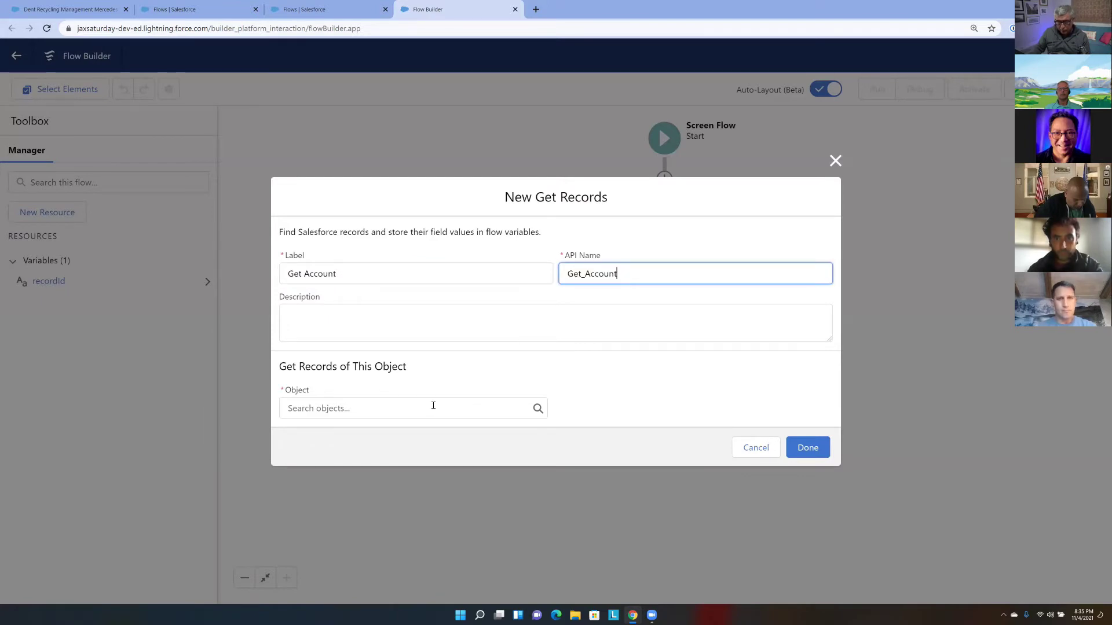
{"action": "left_click", "coordinate": [399, 410]}
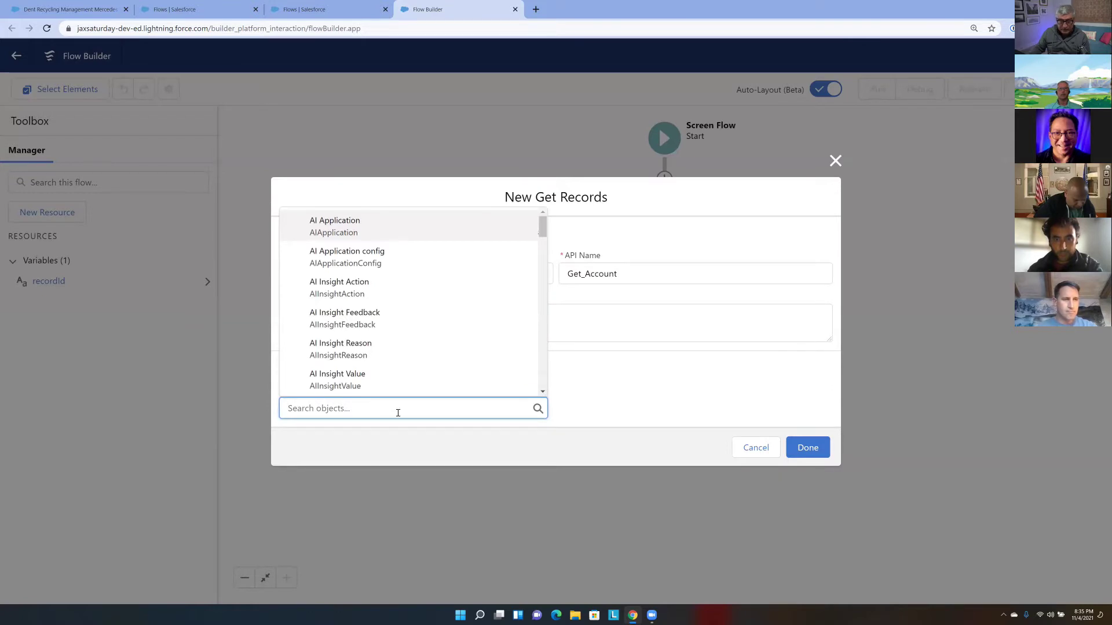
{"action": "type", "text": "accou"}
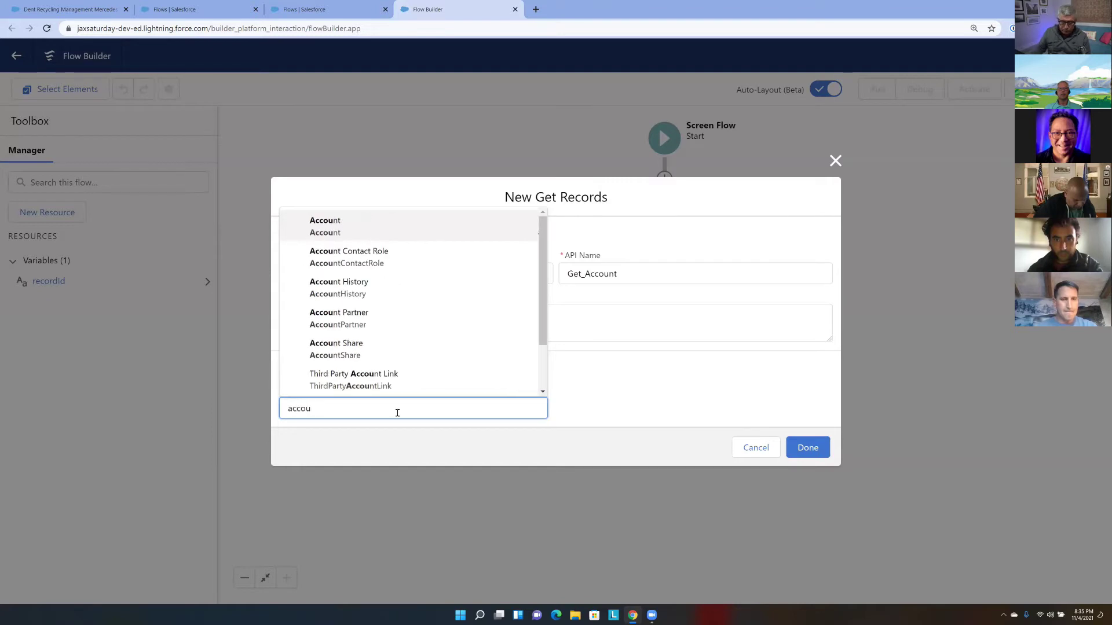
{"action": "left_click", "coordinate": [397, 229]}
Filter the account records by Id Equals the recordId variable and finish the Get Records element
{"action": "left_click", "coordinate": [351, 426]}
{"action": "type", "text": "Id"}
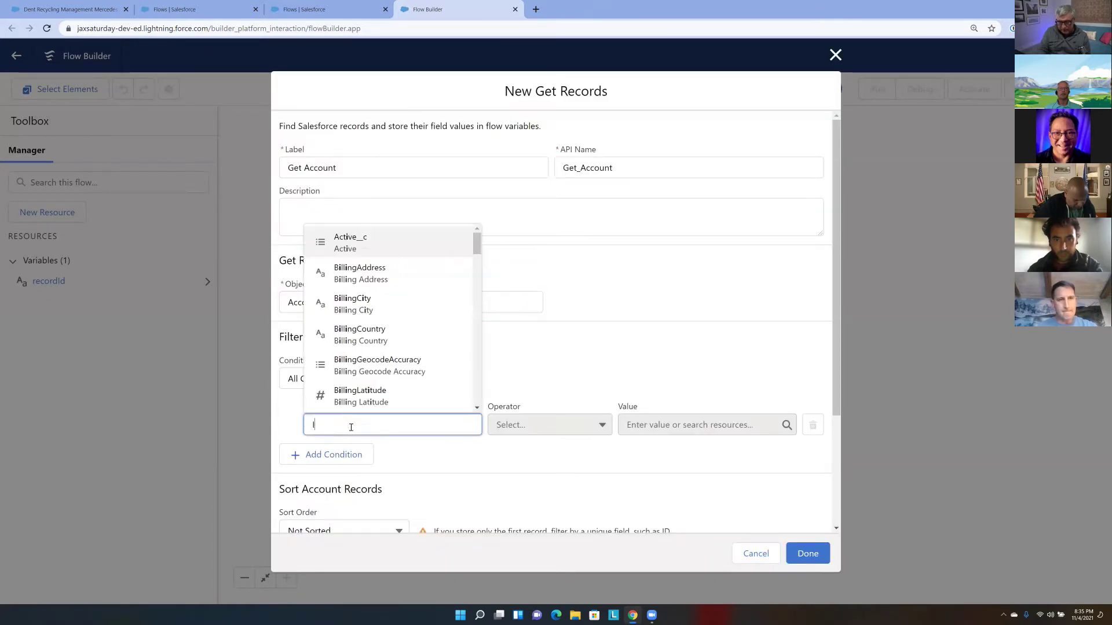
{"action": "left_click", "coordinate": [445, 470]}
{"action": "left_click", "coordinate": [340, 425]}
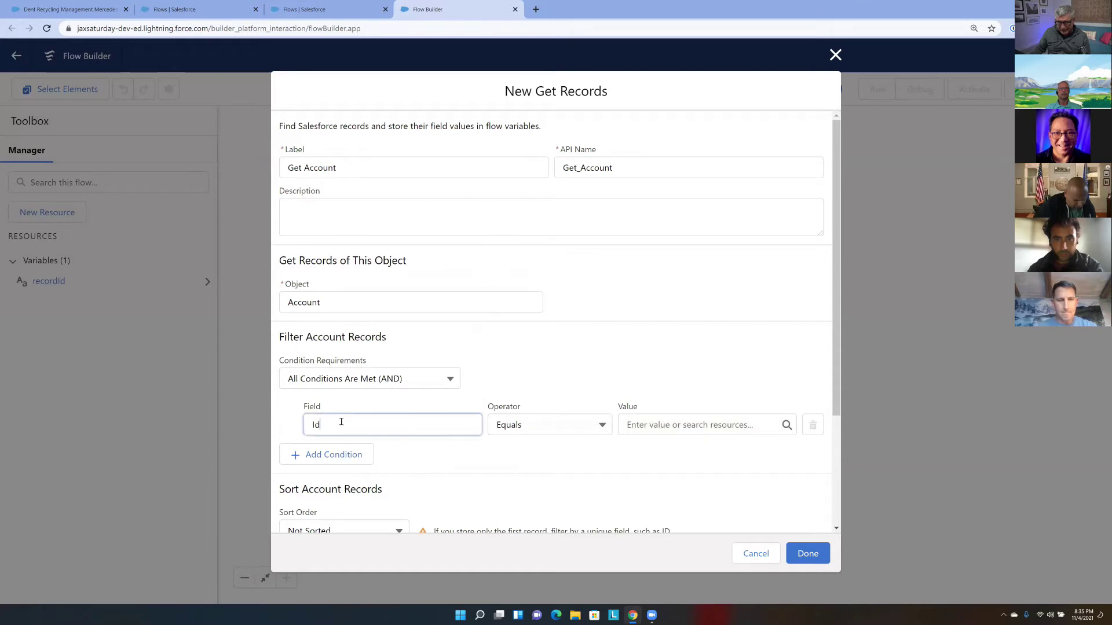
{"action": "left_click", "coordinate": [347, 336]}
{"action": "left_click", "coordinate": [657, 424]}
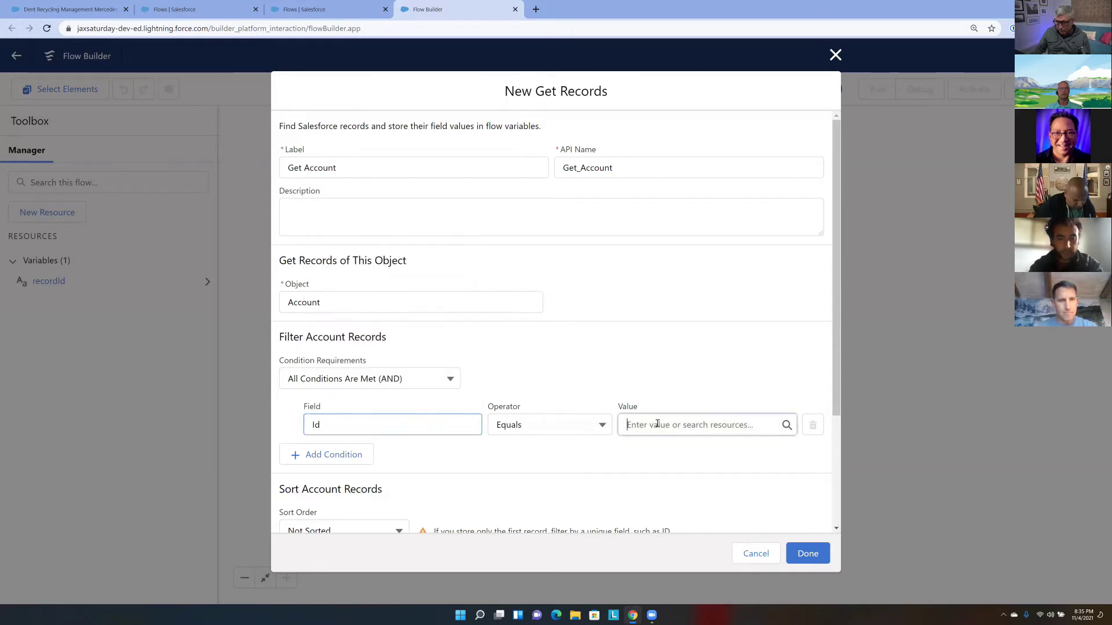
{"action": "type", "text": "reco"}
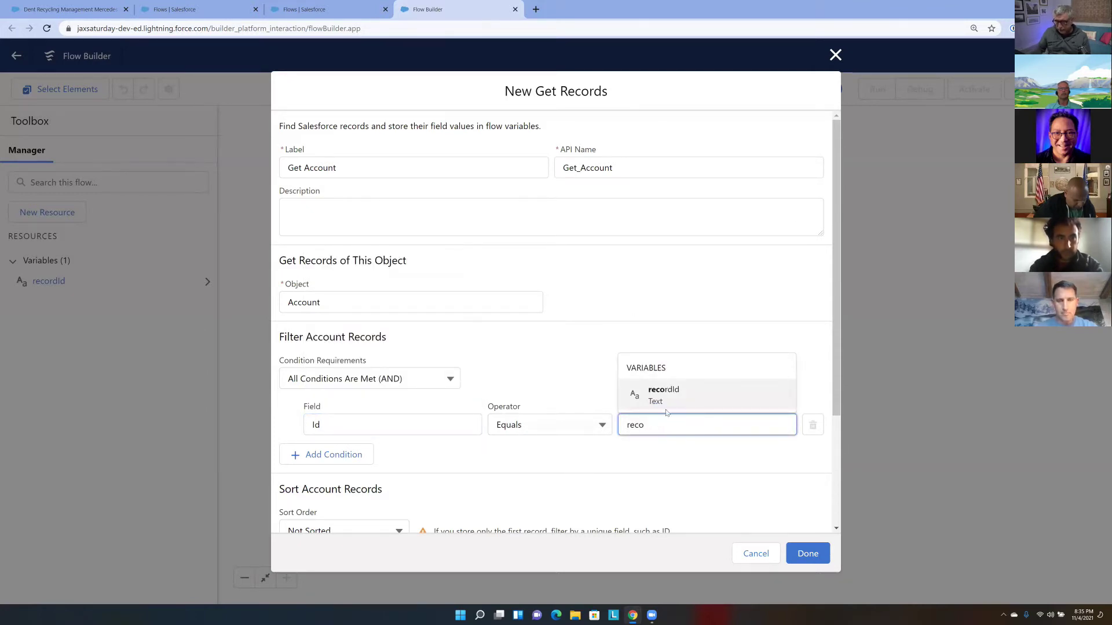
{"action": "left_click", "coordinate": [676, 399]}
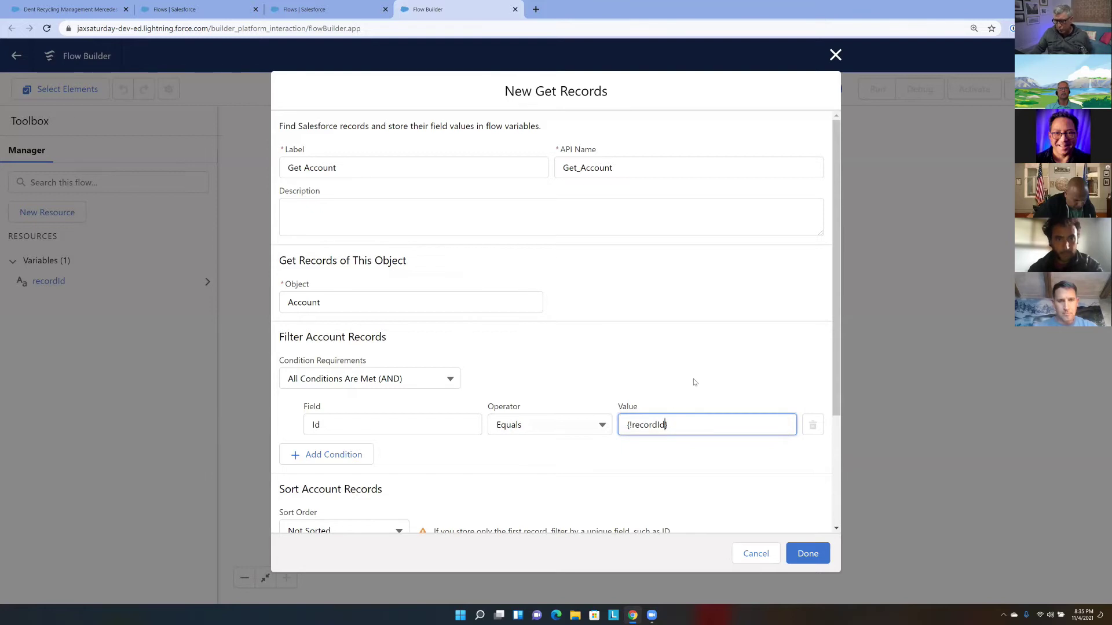
{"action": "scroll", "coordinate": [694, 382], "scroll_direction": "down", "scroll_amount": 3}
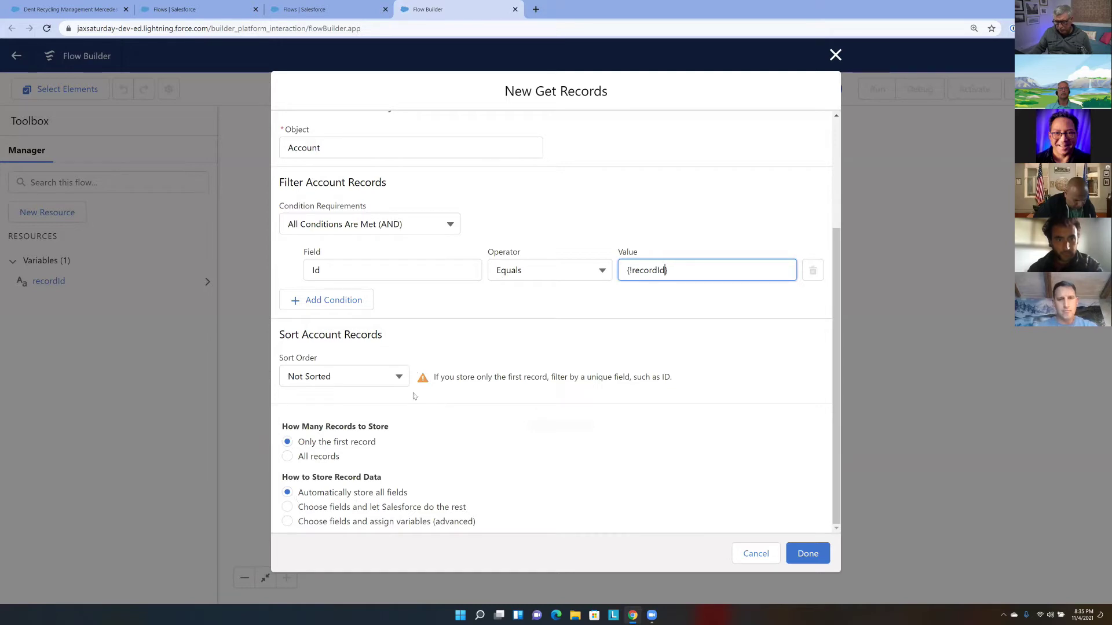
{"action": "left_click", "coordinate": [811, 556]}
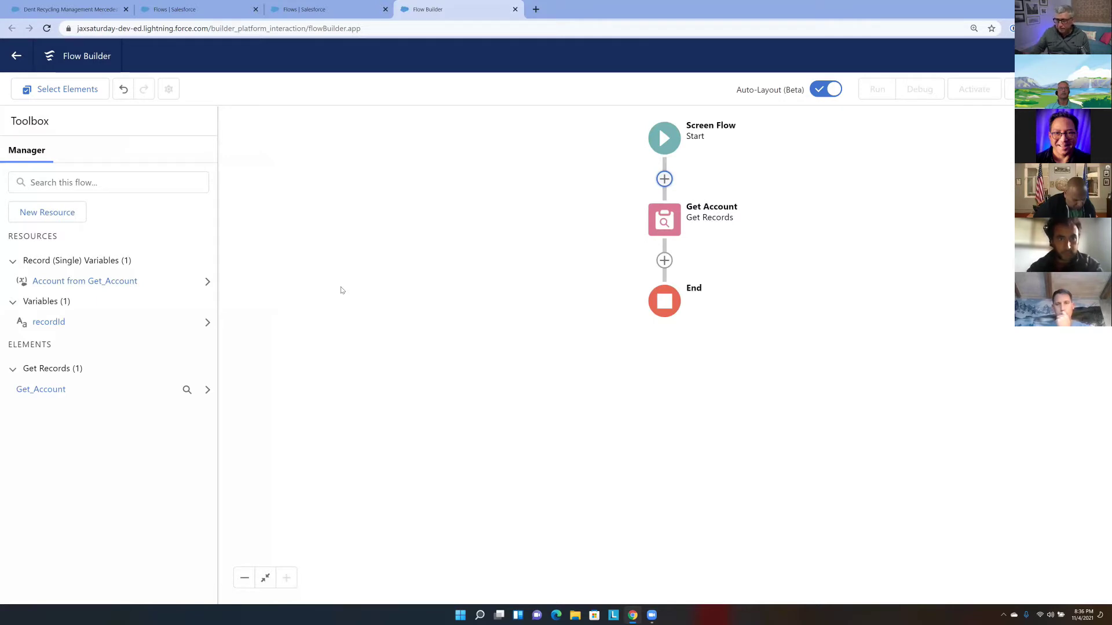
Add a Screen element after Get Account and turn off its header
{"action": "left_click", "coordinate": [665, 261]}
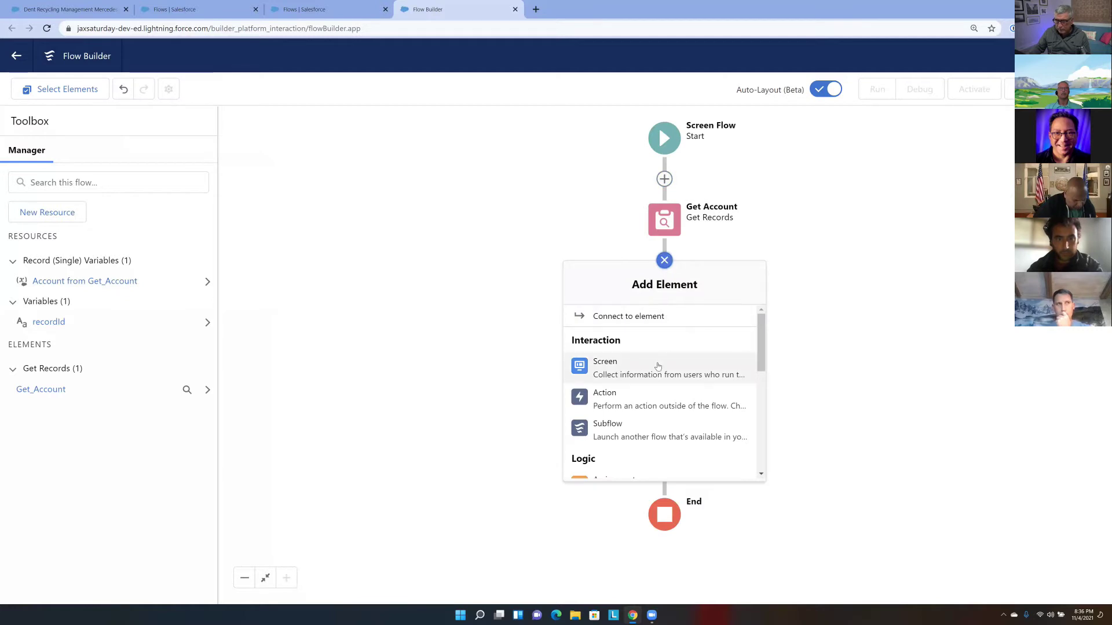
{"action": "left_click", "coordinate": [657, 367]}
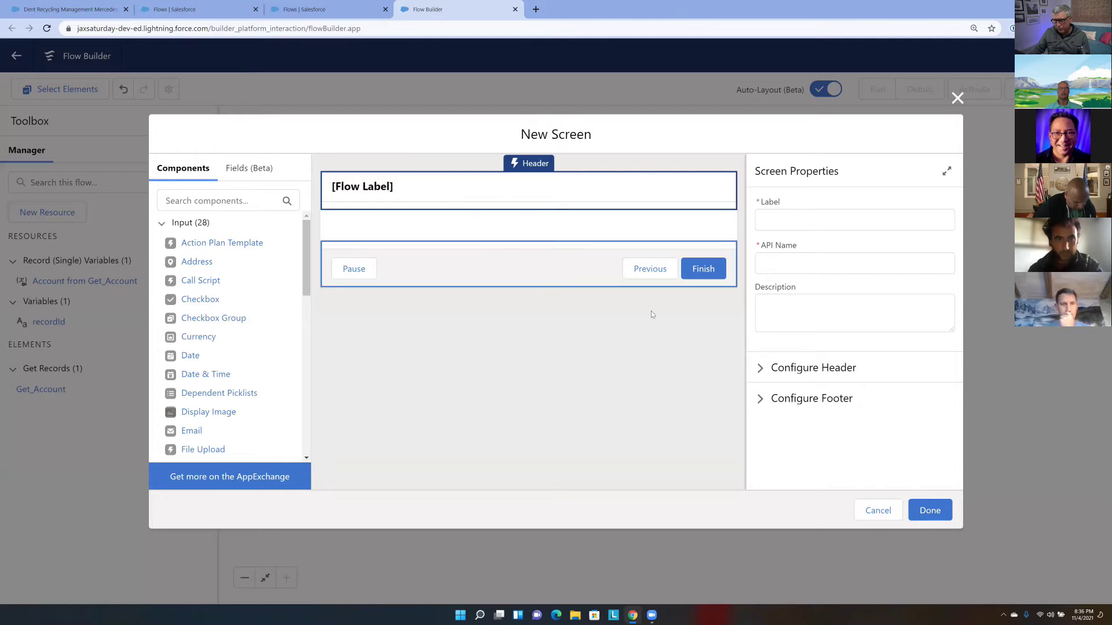
{"action": "left_click", "coordinate": [759, 369]}
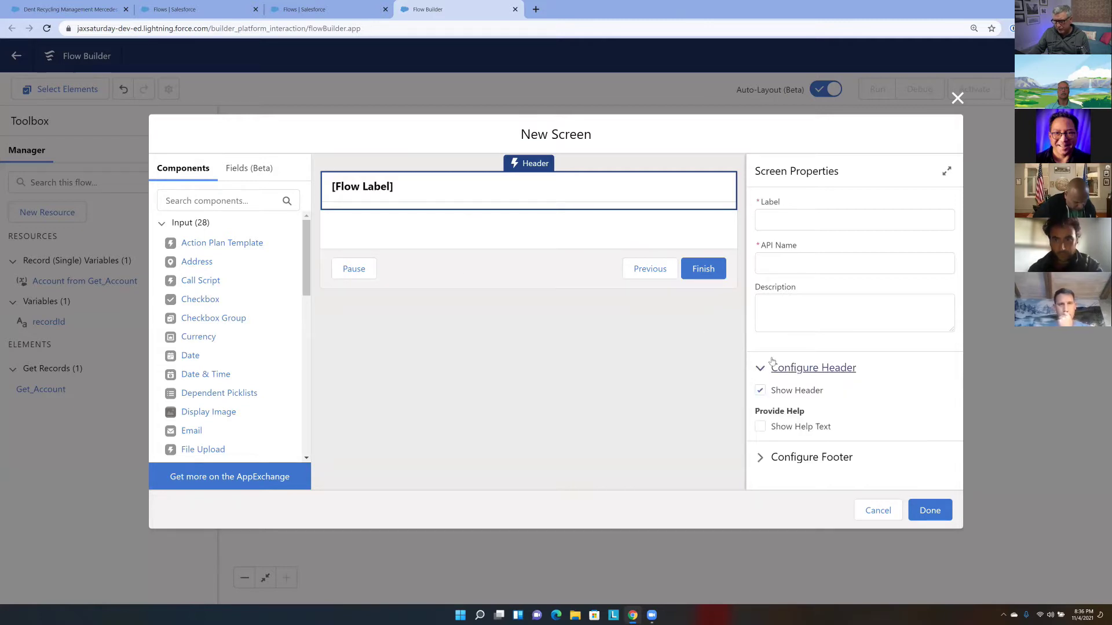
{"action": "left_click", "coordinate": [761, 391]}
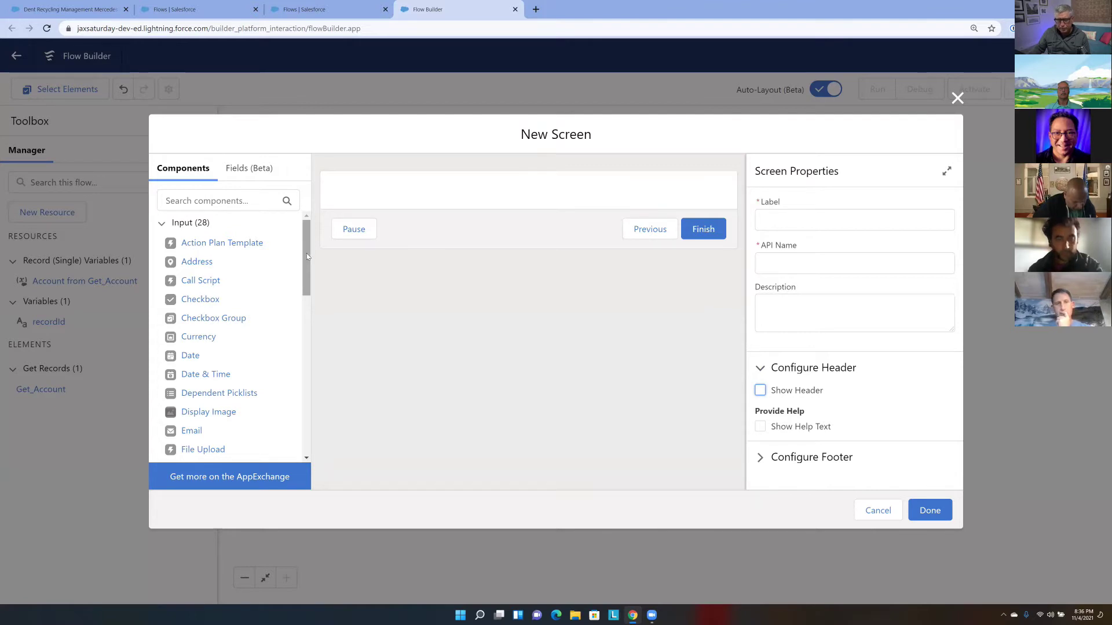
Place a Display Text component on the new screen
{"action": "left_click_drag", "start_coordinate": [307, 253], "coordinate": [306, 424]}
{"action": "scroll", "coordinate": [260, 348], "scroll_direction": "up", "scroll_amount": 1}
{"action": "left_click_drag", "start_coordinate": [204, 284], "coordinate": [461, 192]}
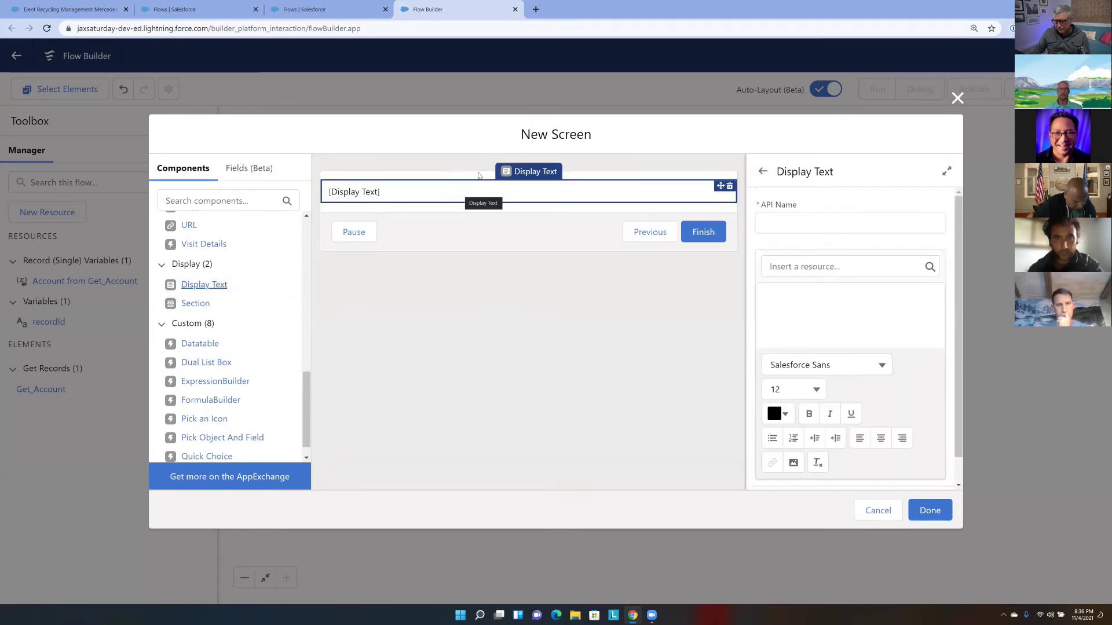
Label the screen InitialScreen and let the API name fill in to match
{"action": "left_click", "coordinate": [449, 177]}
{"action": "left_click", "coordinate": [816, 224]}
{"action": "type", "text": "InitialScreen"}
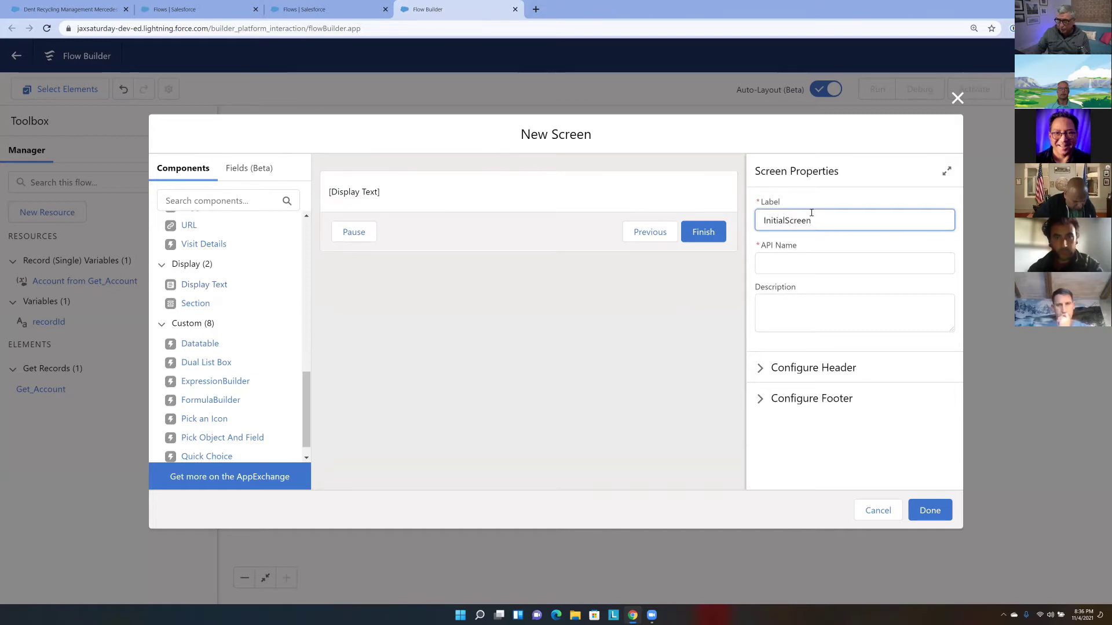
{"action": "left_click", "coordinate": [848, 196]}
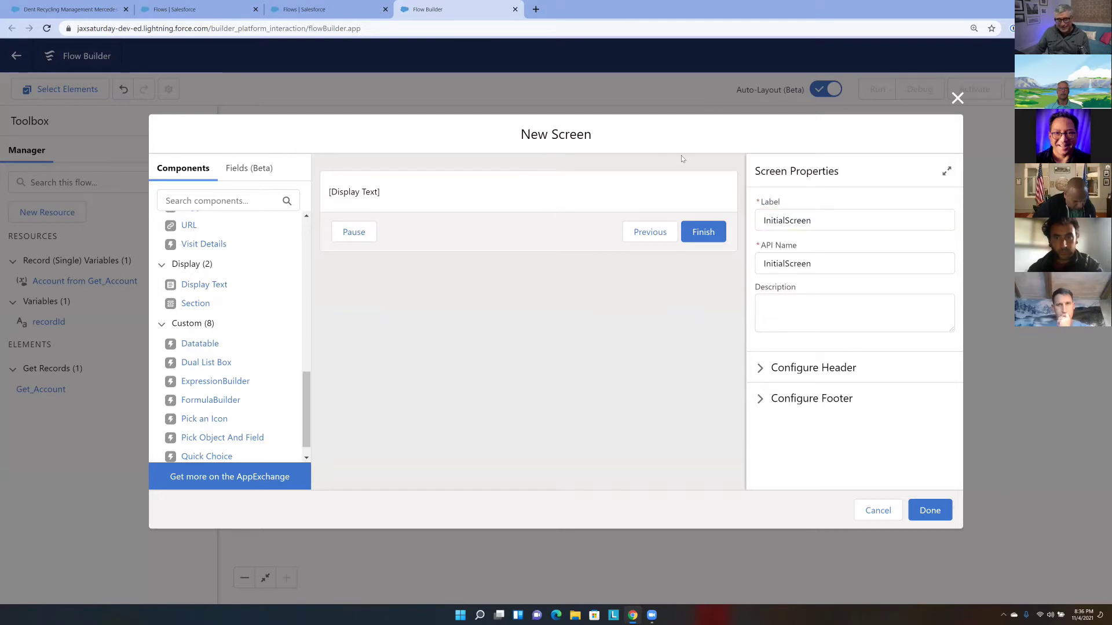
Give the Display Text component the API name InitialHeaderText and the text "Client Offer"
{"action": "left_click", "coordinate": [542, 199]}
{"action": "left_click", "coordinate": [783, 216]}
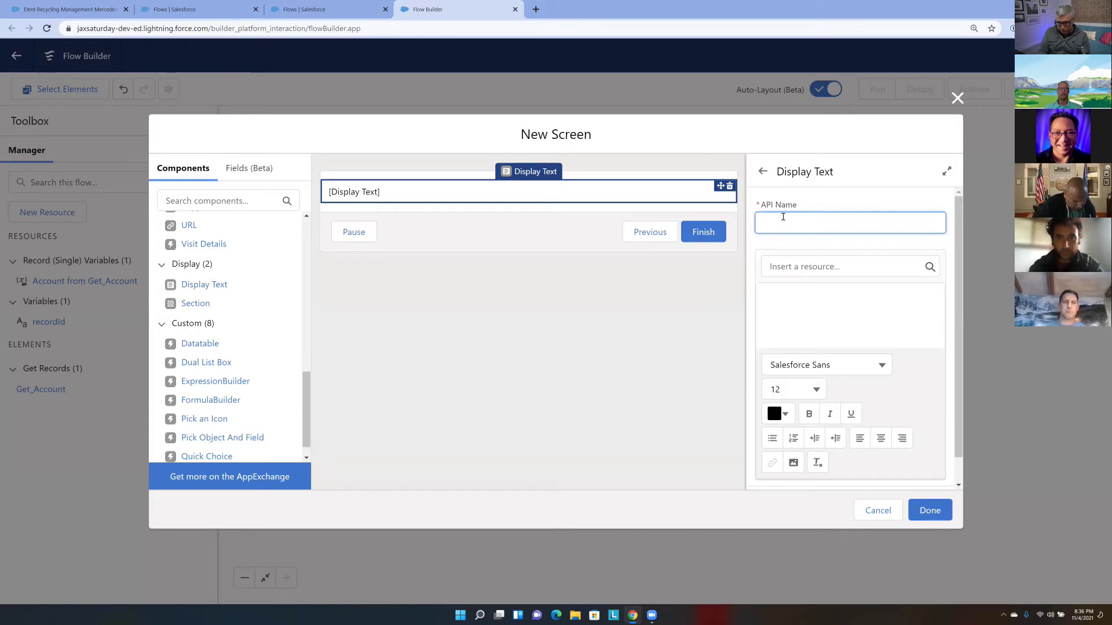
{"action": "type", "text": "Initial"}
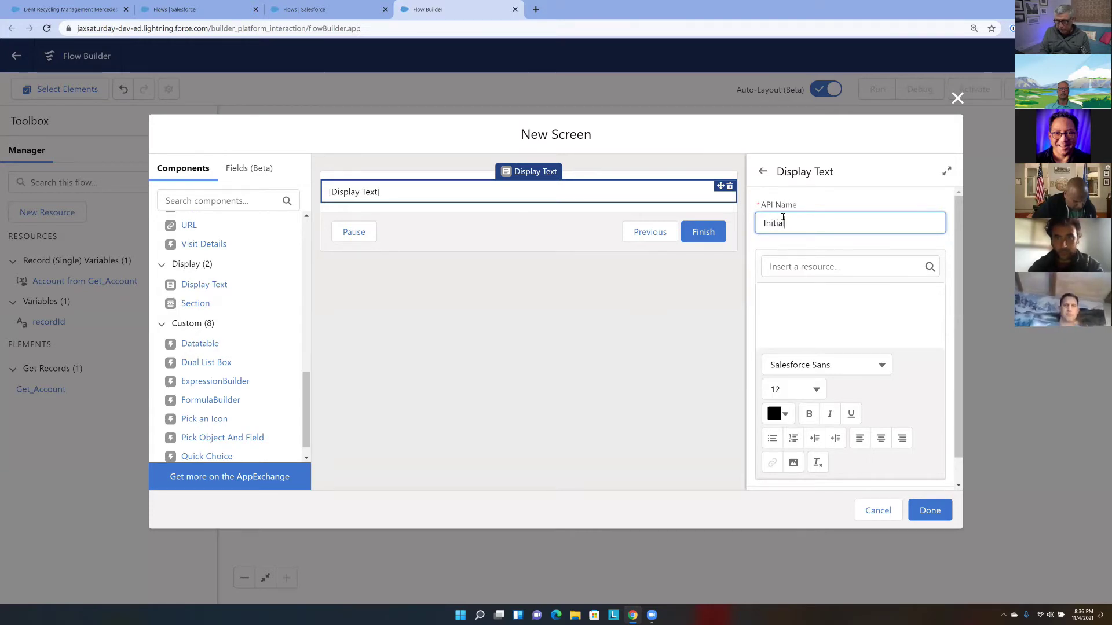
{"action": "type", "text": "HeaderTe"}
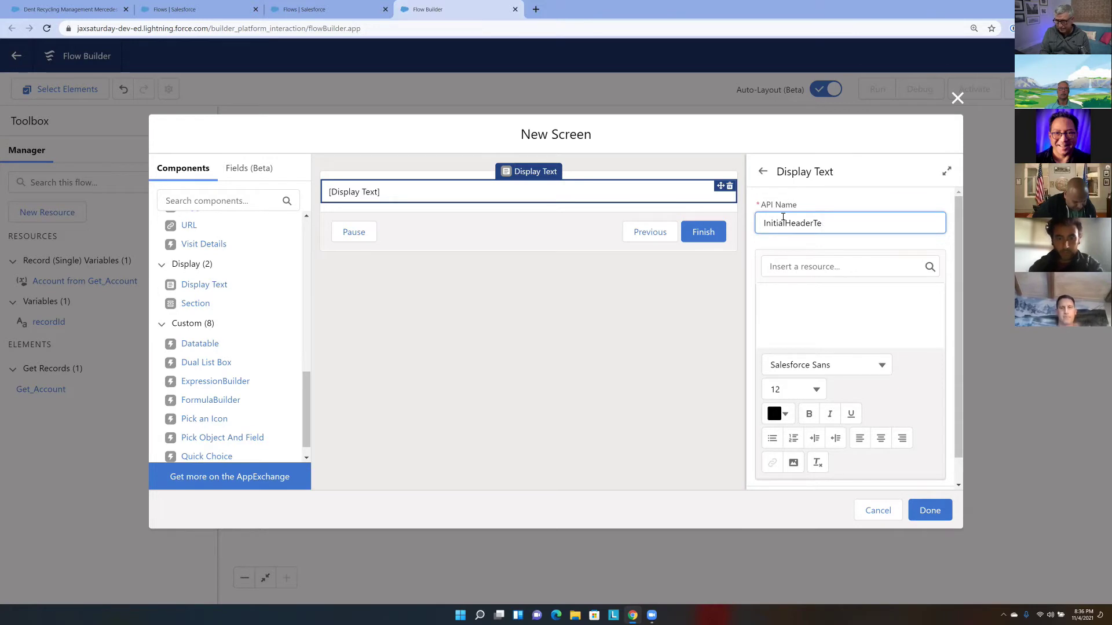
{"action": "type", "text": "xt"}
{"action": "left_click", "coordinate": [848, 297]}
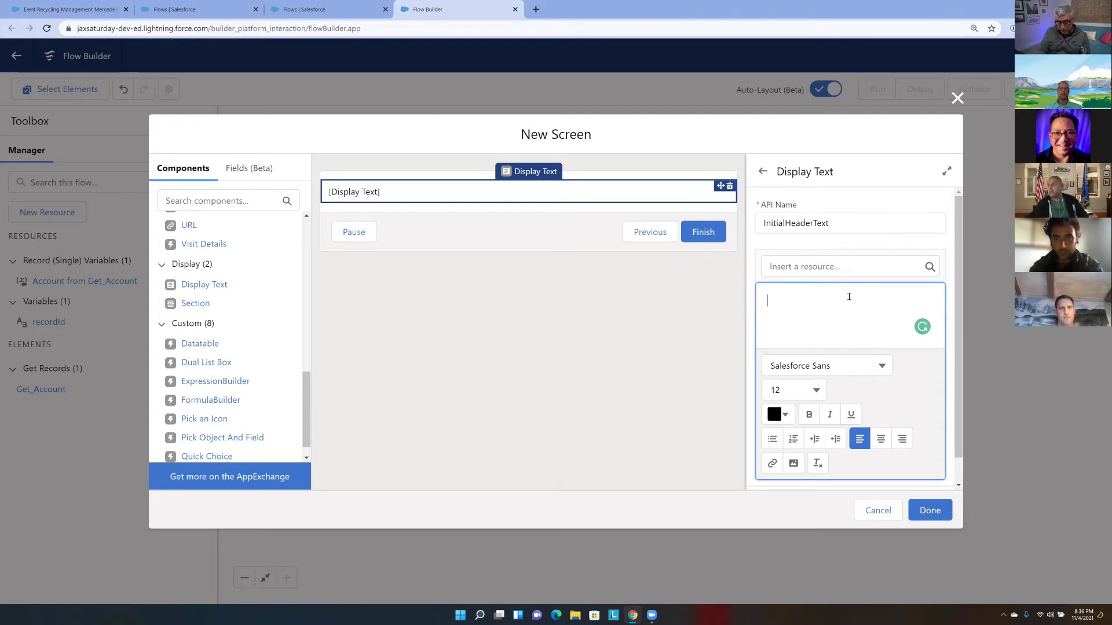
{"action": "type", "text": "Client Offer"}
Format the "Client Offer" text as bold at font size 14
{"action": "left_click_drag", "start_coordinate": [752, 307], "coordinate": [808, 303]}
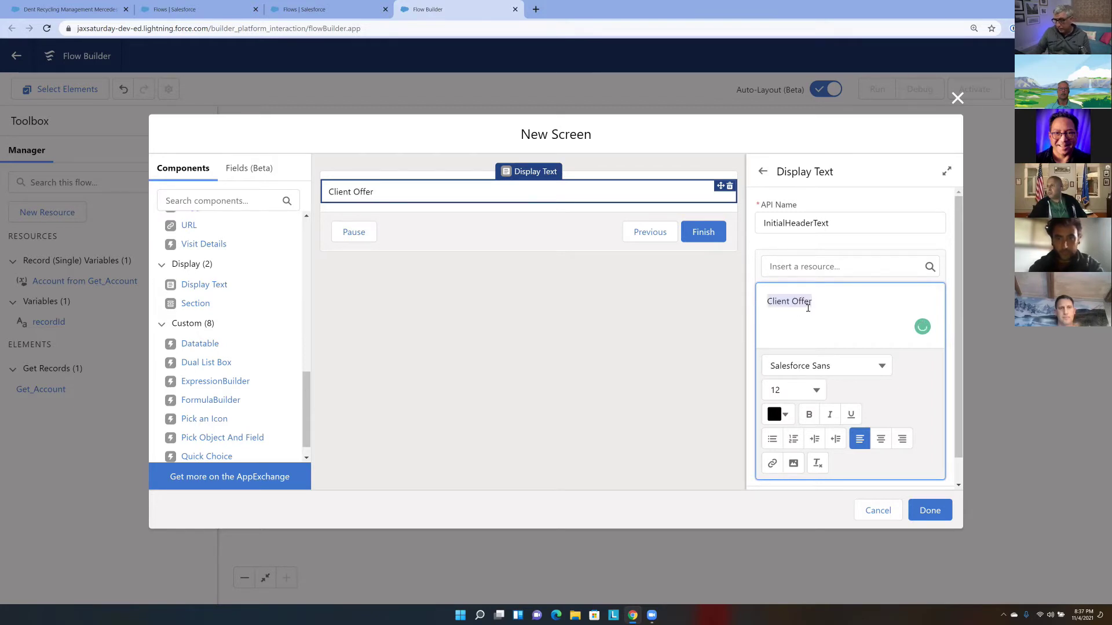
{"action": "left_click", "coordinate": [811, 415]}
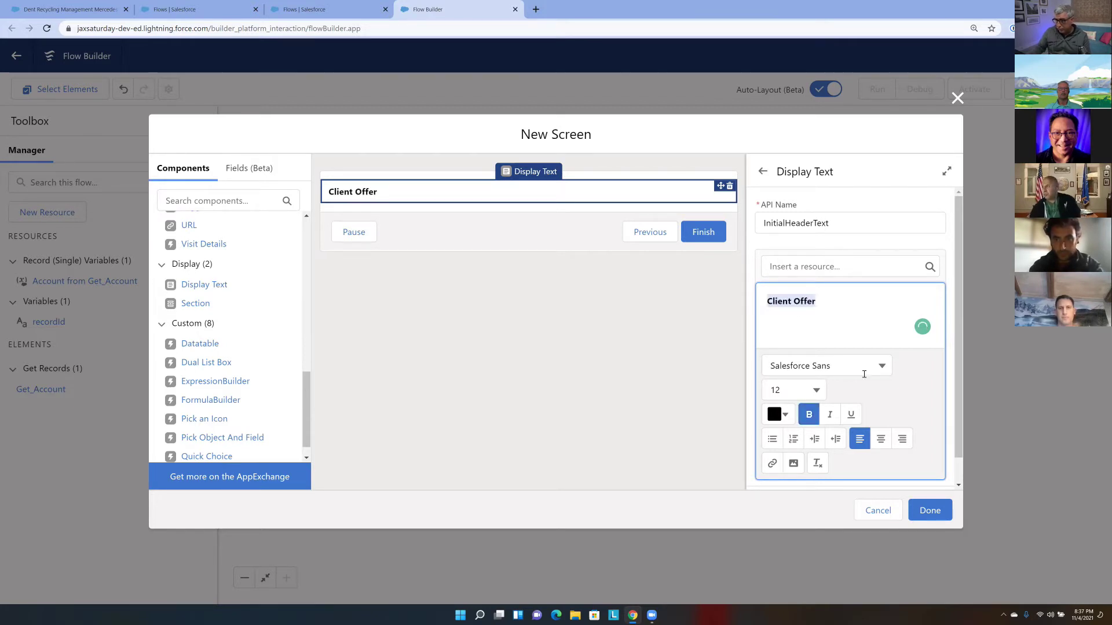
{"action": "left_click", "coordinate": [816, 391]}
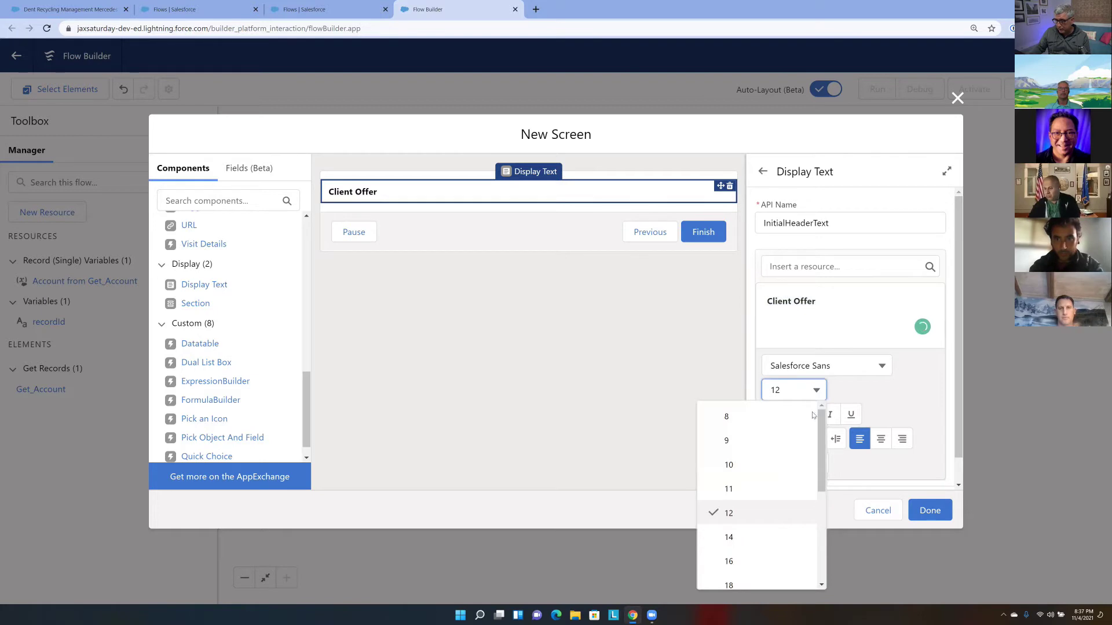
{"action": "left_click", "coordinate": [754, 538]}
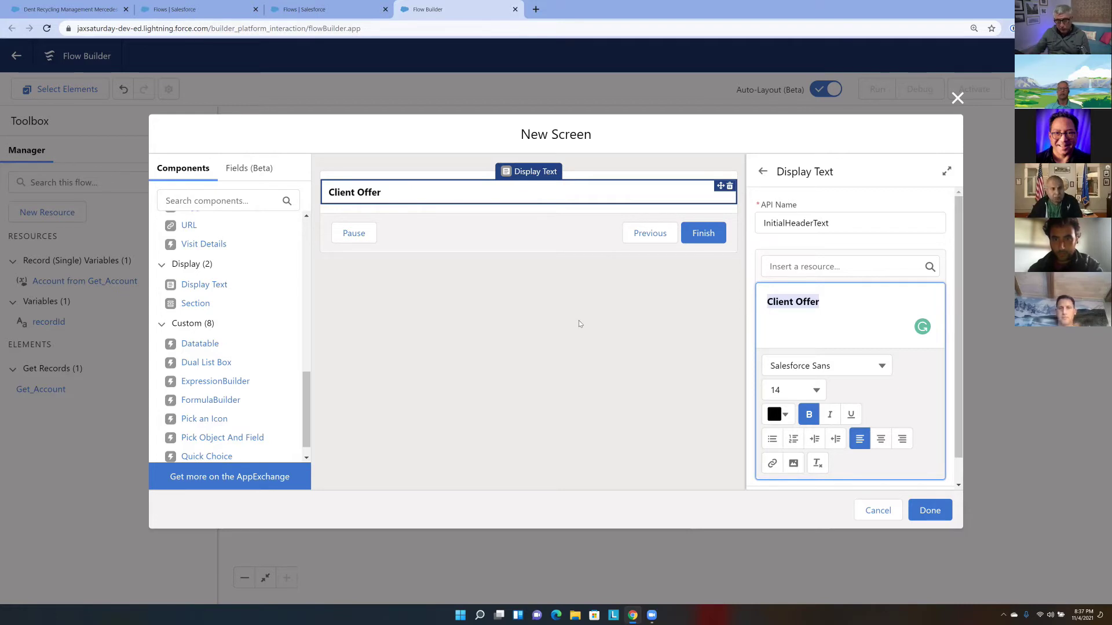
Insert the Mercedes1 image on a new line below the "Client Offer" heading and start another line beneath it
{"action": "left_click", "coordinate": [853, 303]}
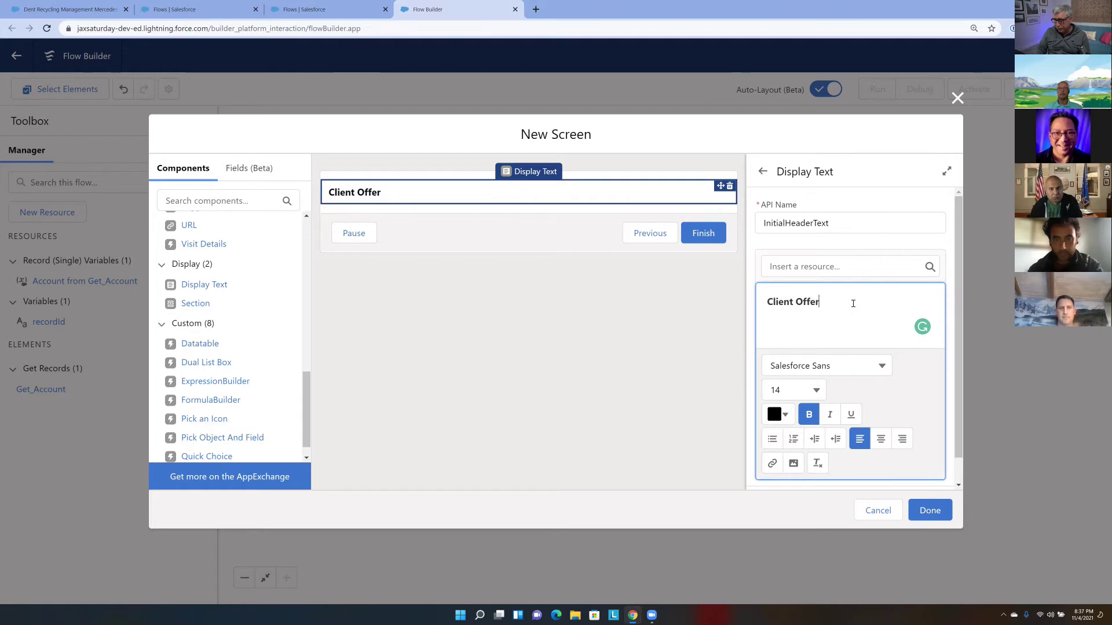
{"action": "key", "text": "Return"}
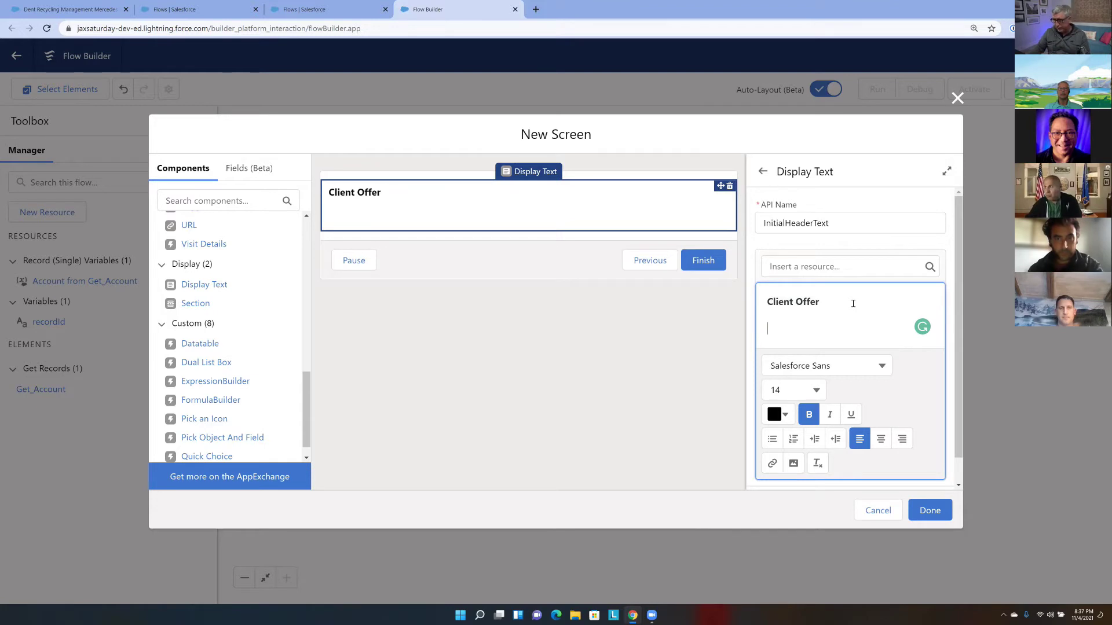
{"action": "left_click", "coordinate": [795, 464]}
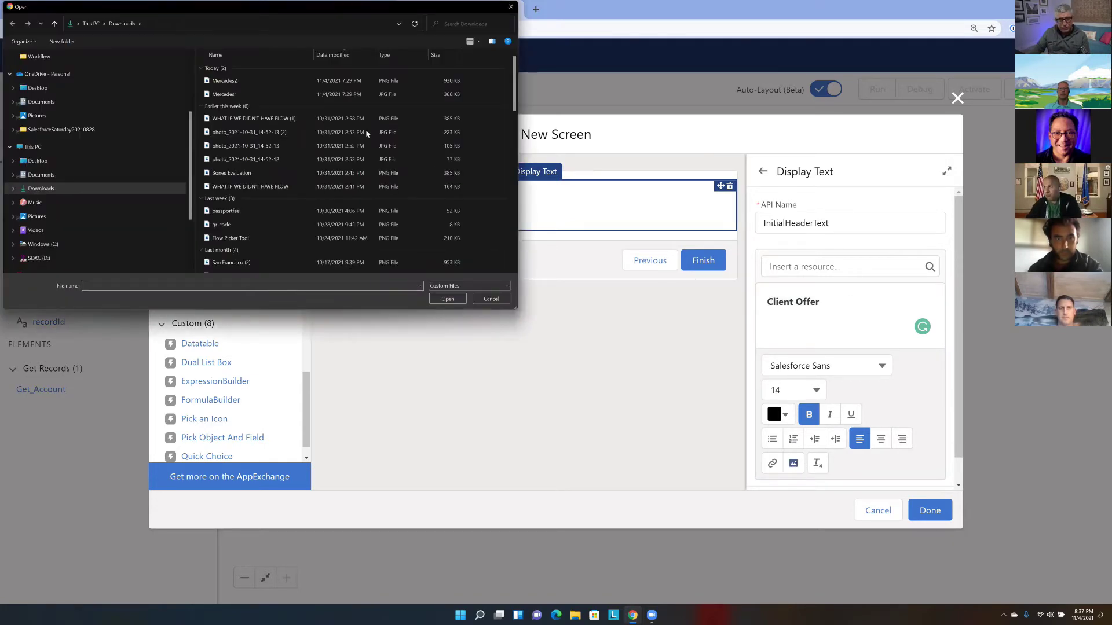
{"action": "double_click", "coordinate": [258, 93]}
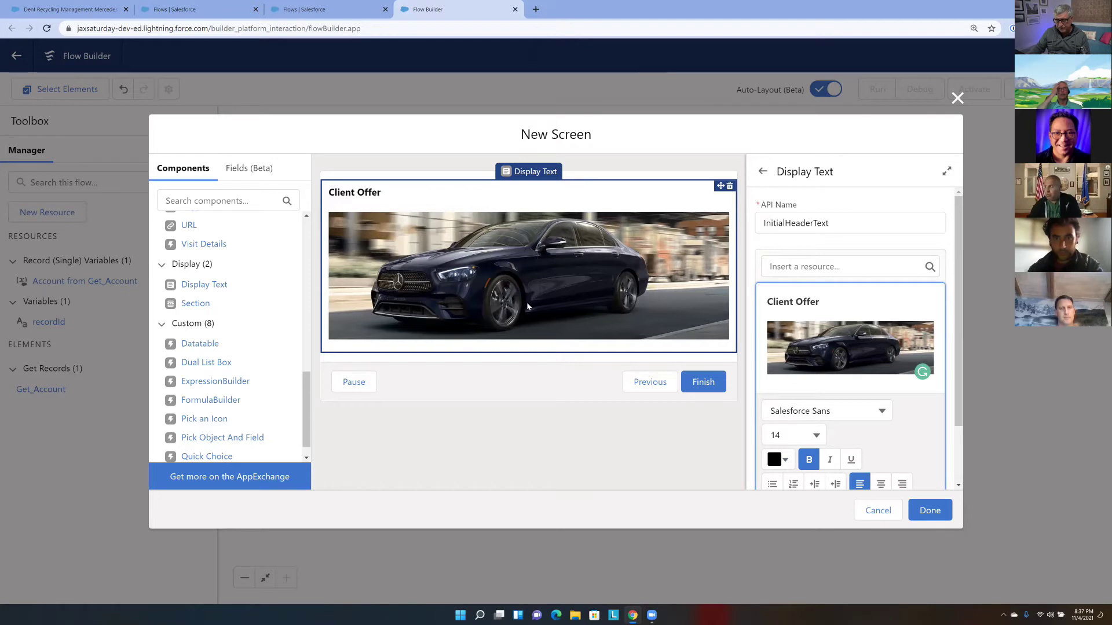
{"action": "scroll", "coordinate": [826, 300], "scroll_direction": "down", "scroll_amount": 1}
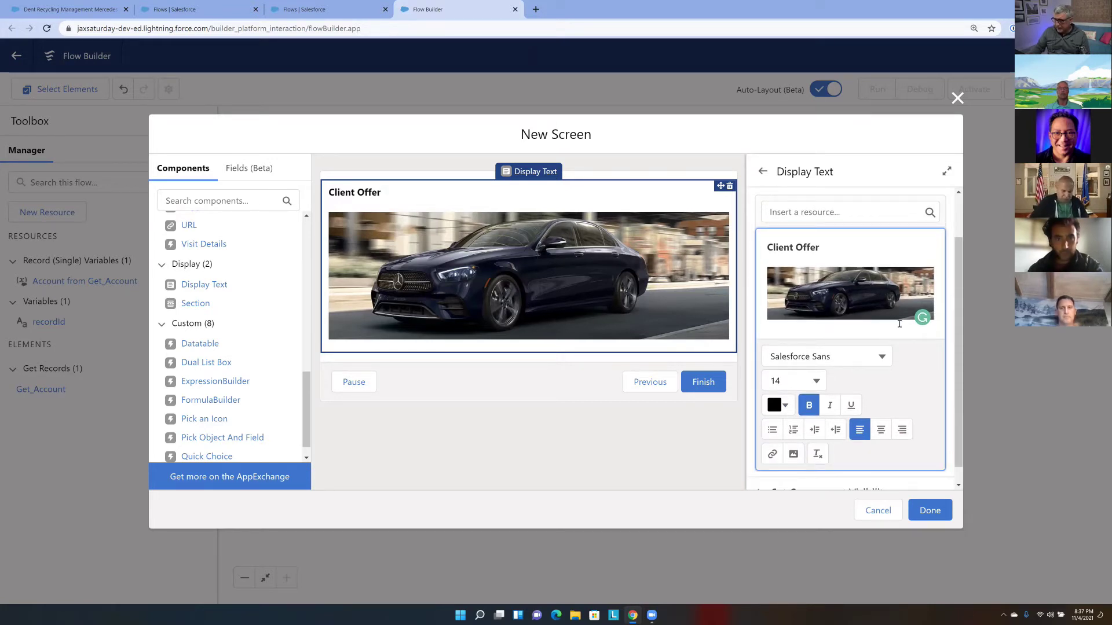
{"action": "left_click", "coordinate": [938, 318]}
{"action": "key", "text": "Return"}
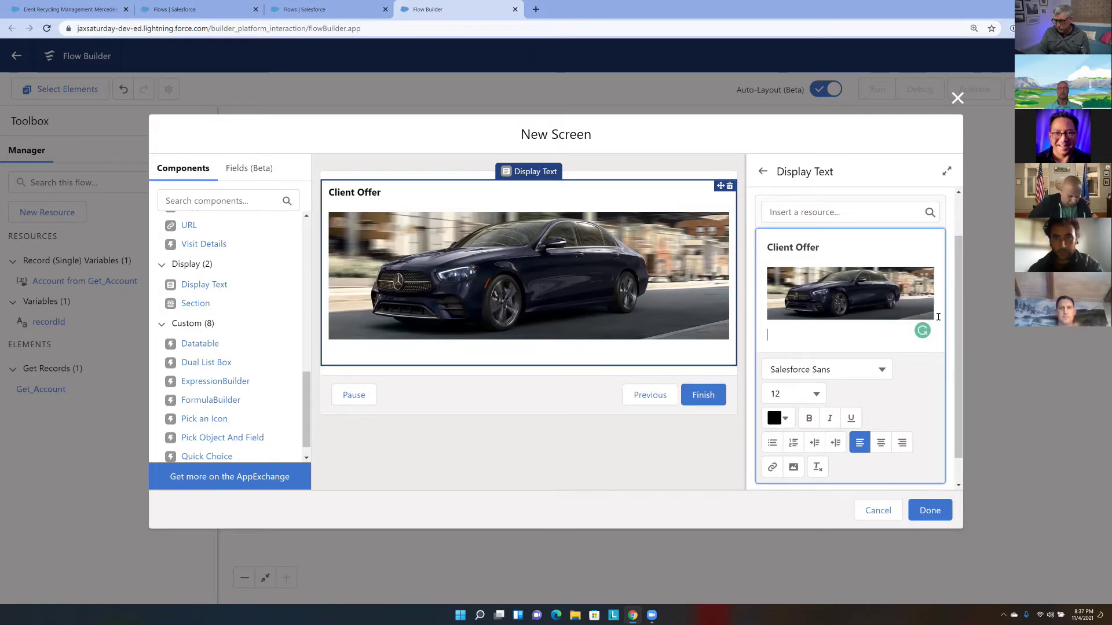
Enter "Details of the offer (please read to the client)..." on the line beneath the car image
{"action": "type", "text": "Details of the offer"}
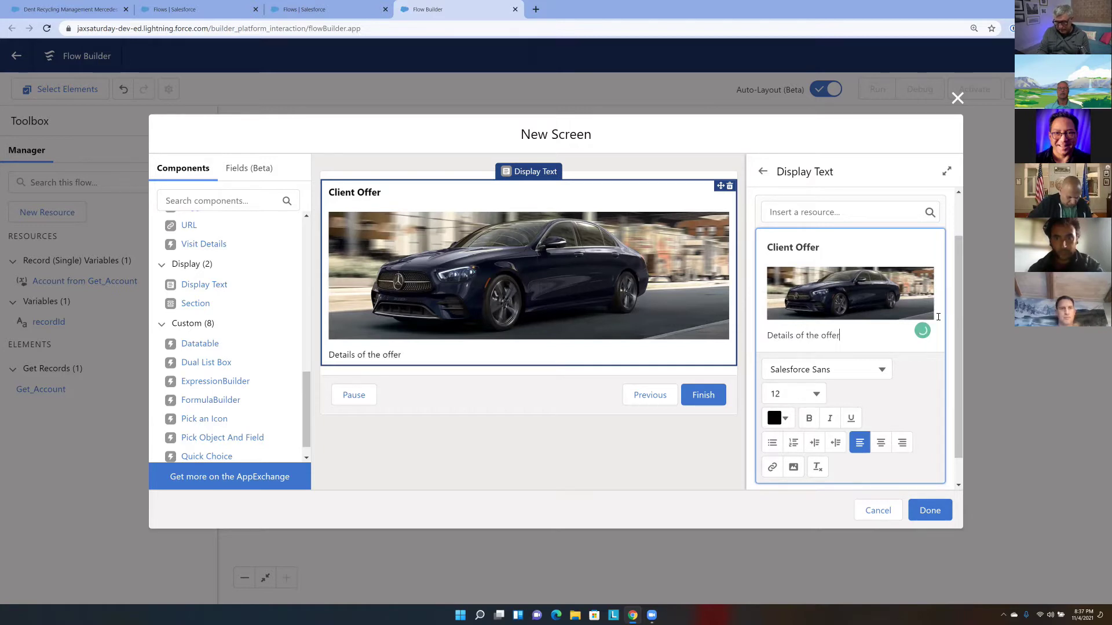
{"action": "type", "text": " (p"}
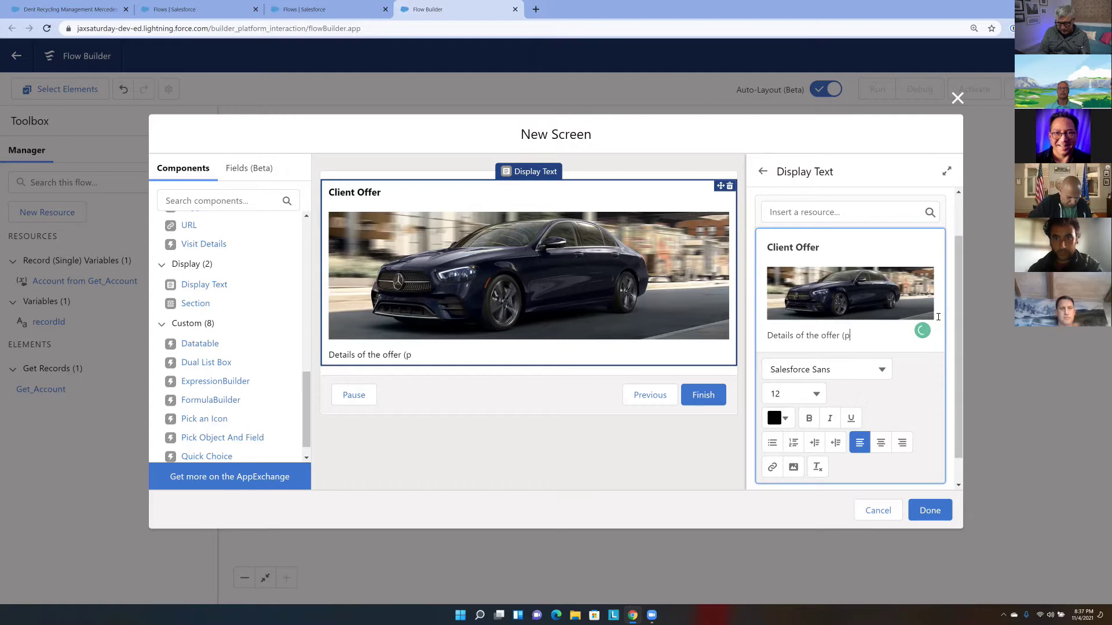
{"action": "type", "text": "lease read to the cl"}
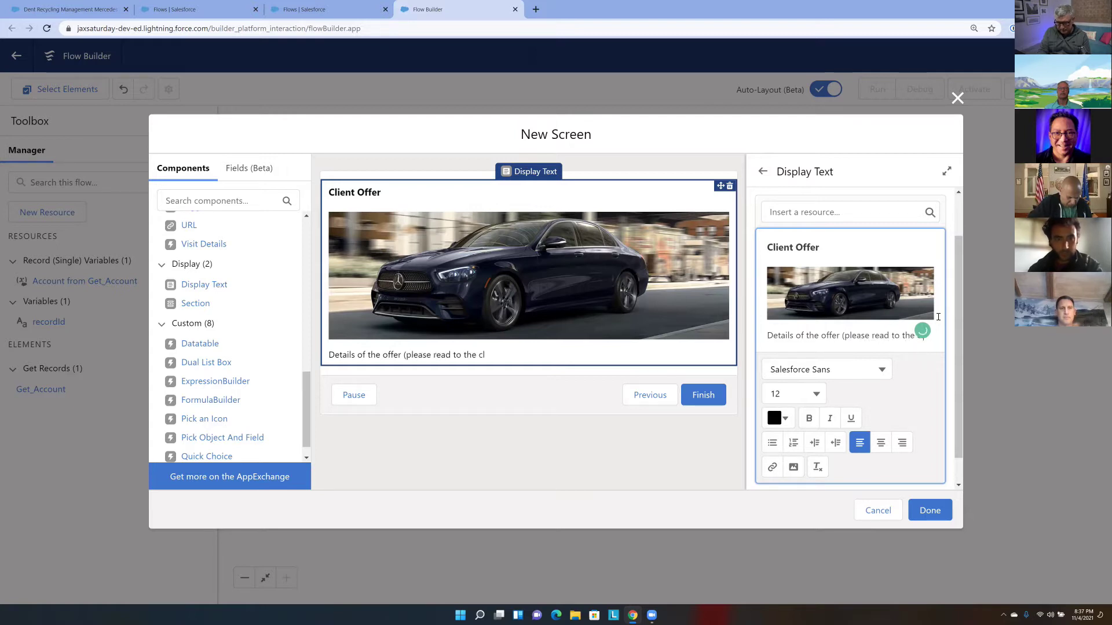
{"action": "type", "text": "ient)"}
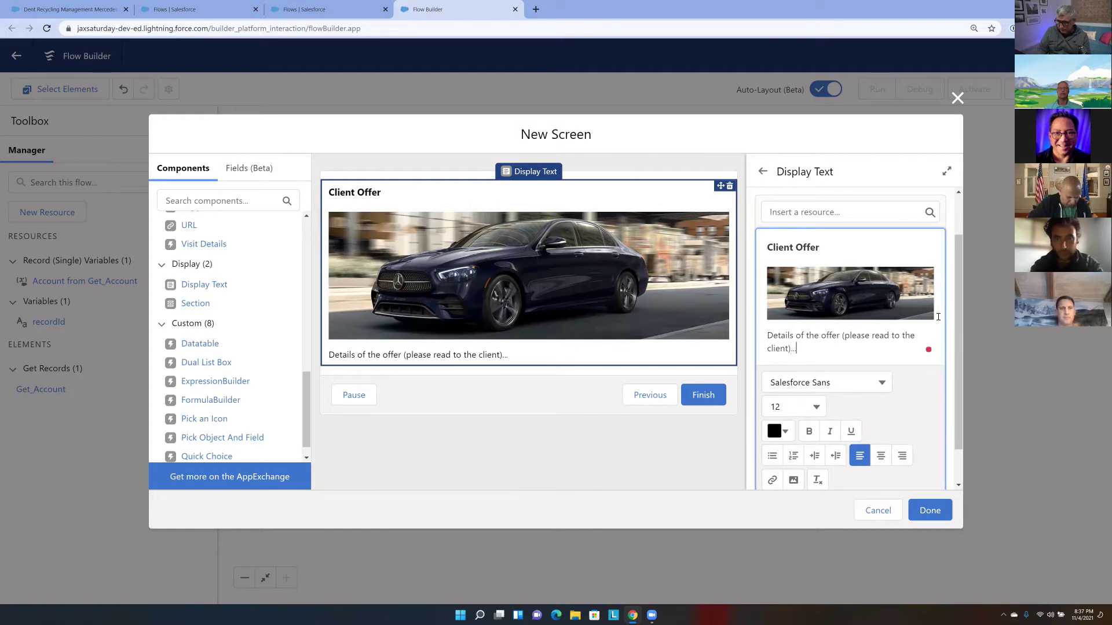
{"action": "type", "text": "..."}
Leave a blank line after the offer details and add the sentence "Click next to continue."
{"action": "key", "text": "Return"}
{"action": "key", "text": "Return"}
{"action": "type", "text": "Cl"}
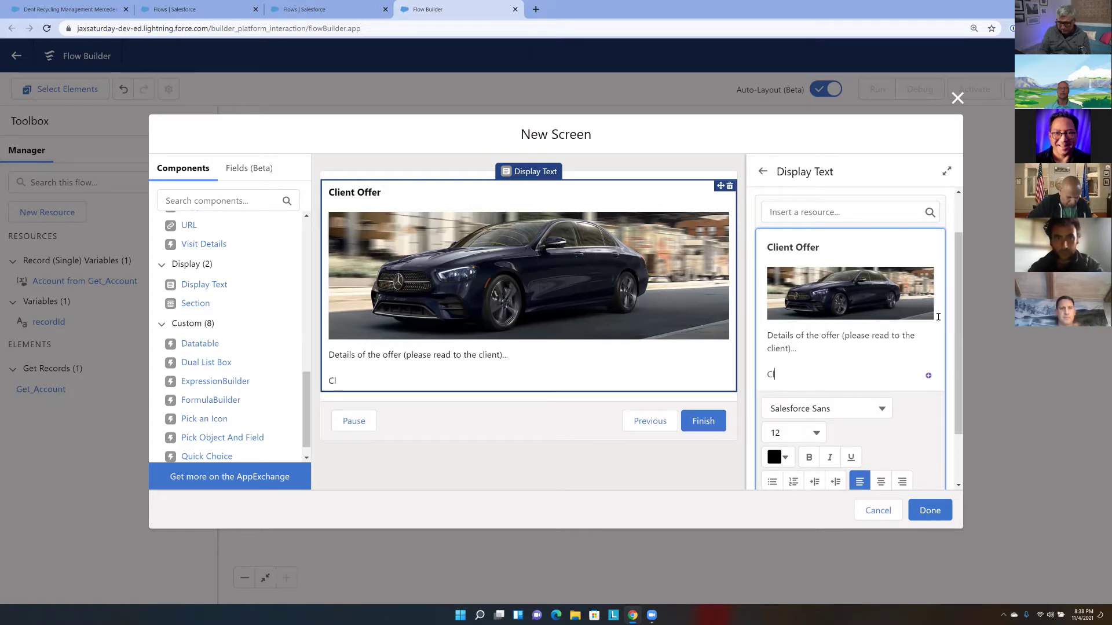
{"action": "type", "text": "ick nex"}
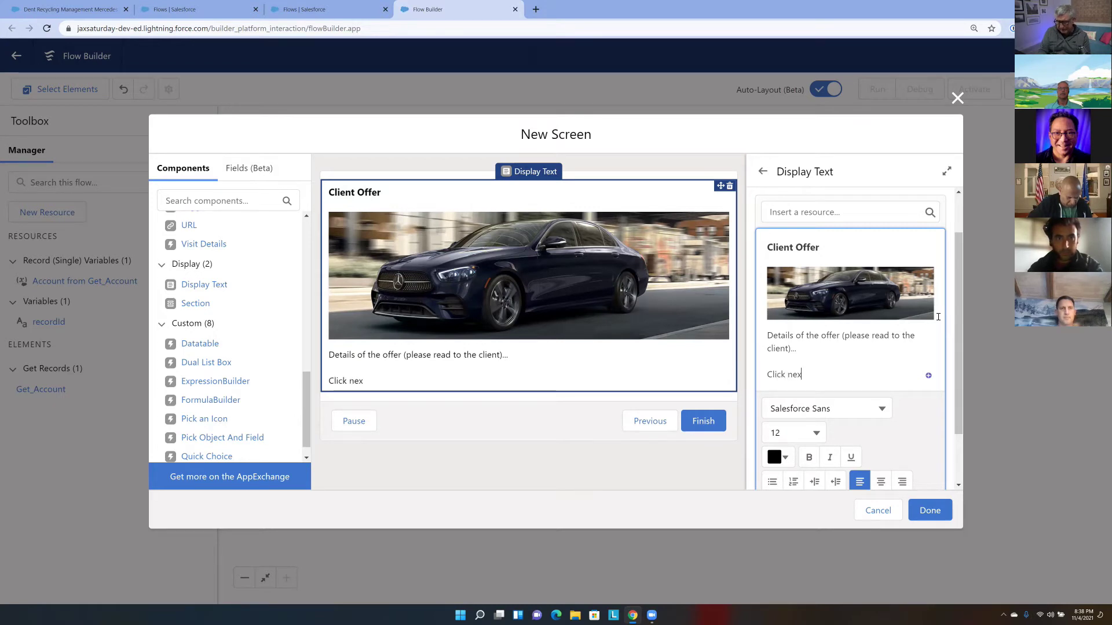
{"action": "type", "text": "t to co"}
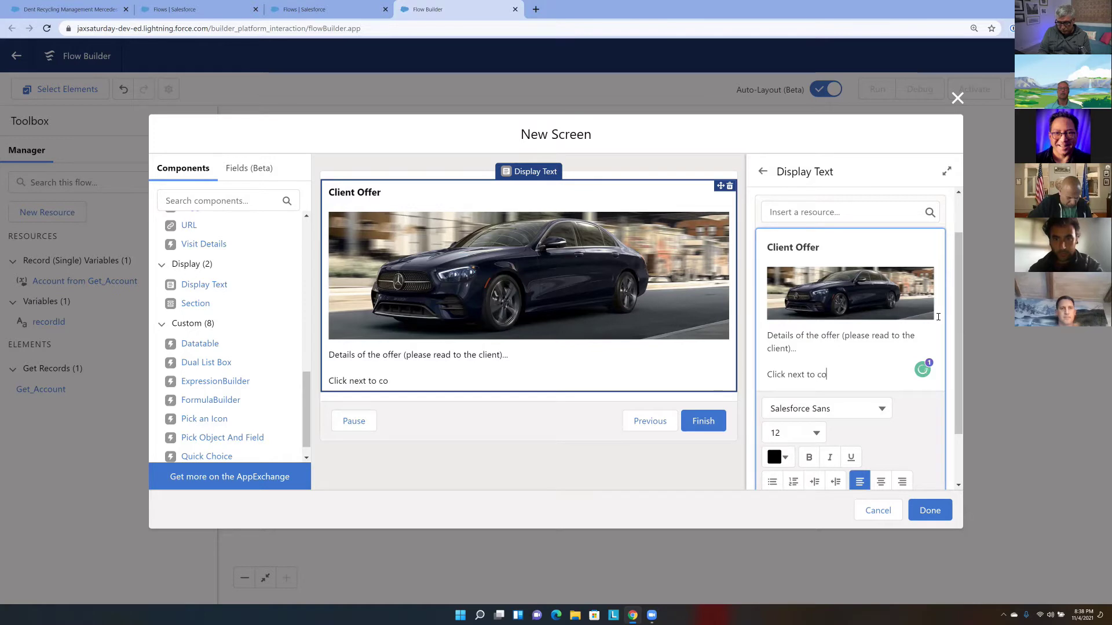
{"action": "type", "text": "ntinue."}
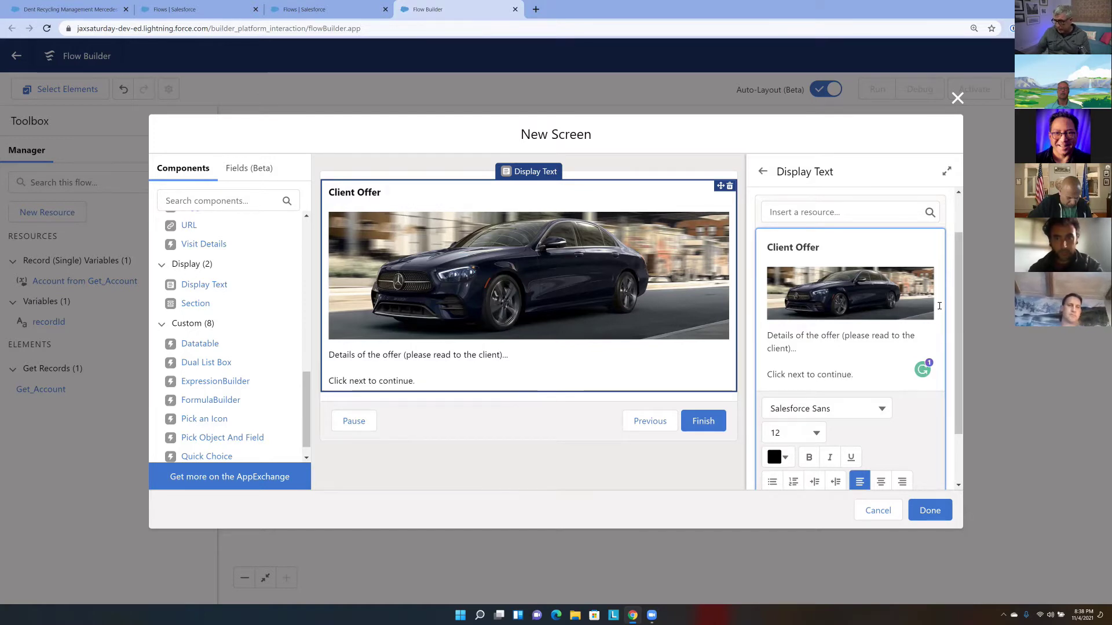
Italicize the "Click next to continue." line
{"action": "key", "text": "shift+Home"}
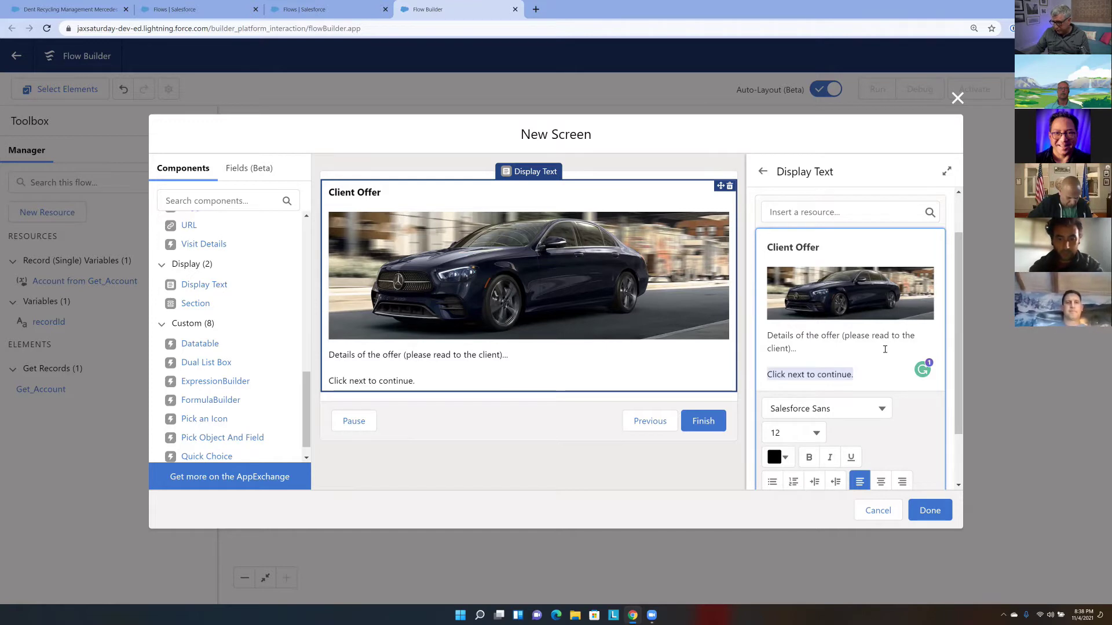
{"action": "scroll", "coordinate": [884, 349], "scroll_direction": "down", "scroll_amount": 1}
{"action": "left_click", "coordinate": [829, 387]}
Color the "Details of the offer (please read to the client)..." text red
{"action": "left_click", "coordinate": [801, 284]}
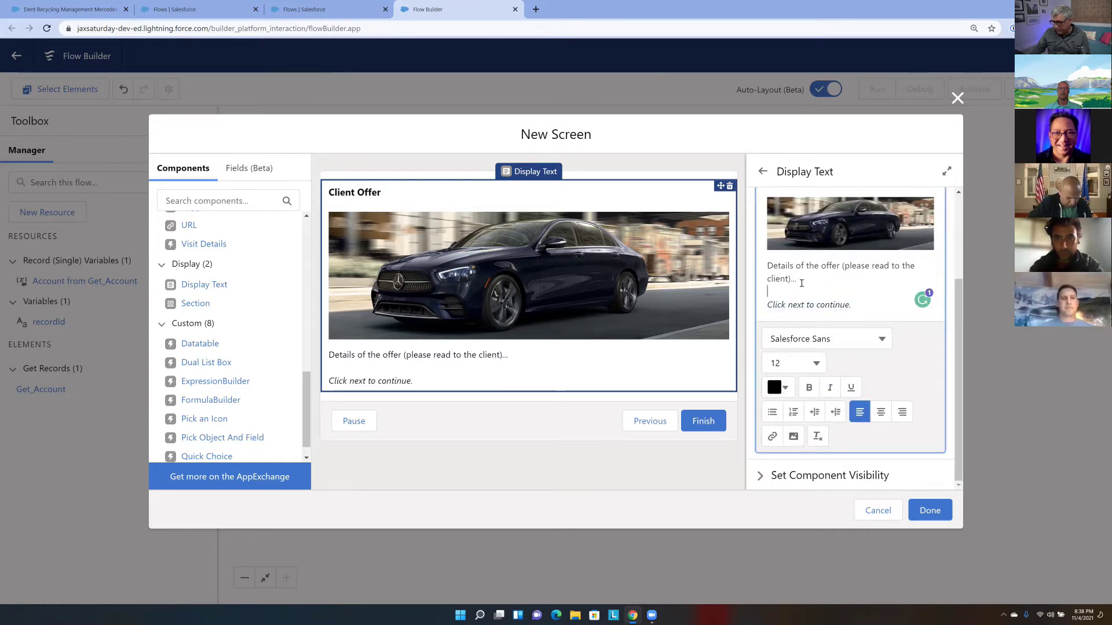
{"action": "left_click_drag", "start_coordinate": [770, 266], "coordinate": [778, 285]}
{"action": "left_click", "coordinate": [789, 389]}
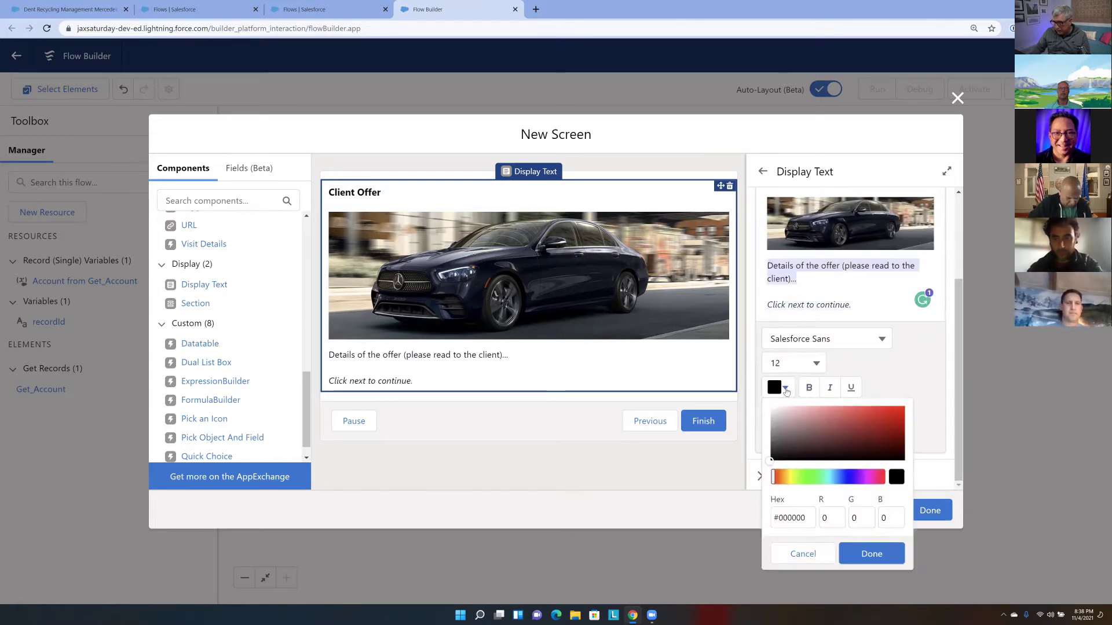
{"action": "left_click", "coordinate": [902, 408]}
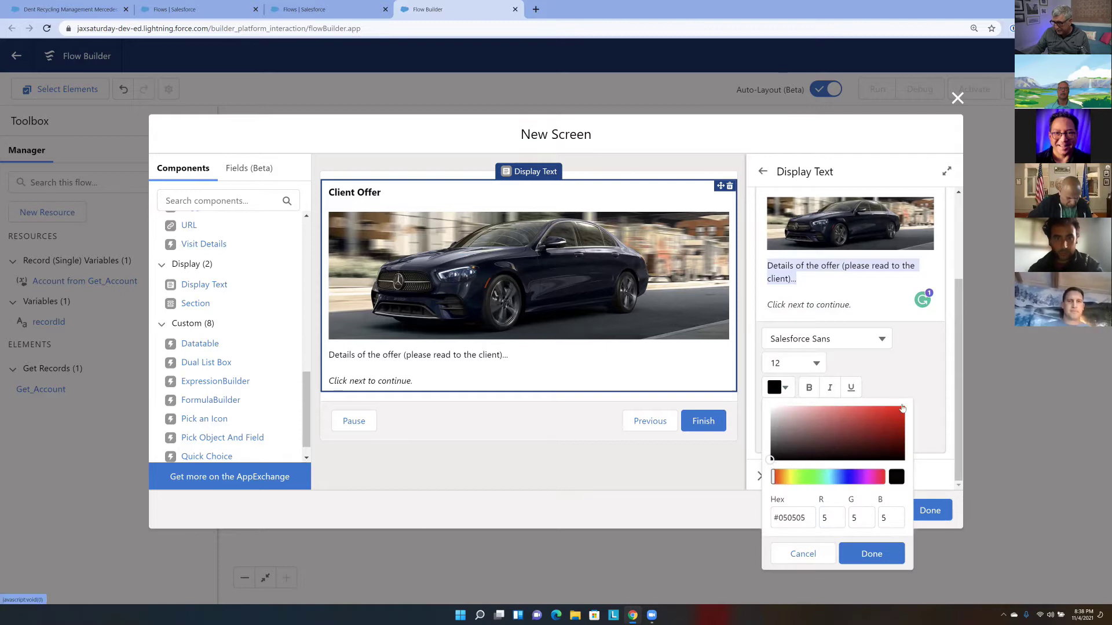
{"action": "left_click", "coordinate": [871, 553]}
{"action": "left_click", "coordinate": [865, 289]}
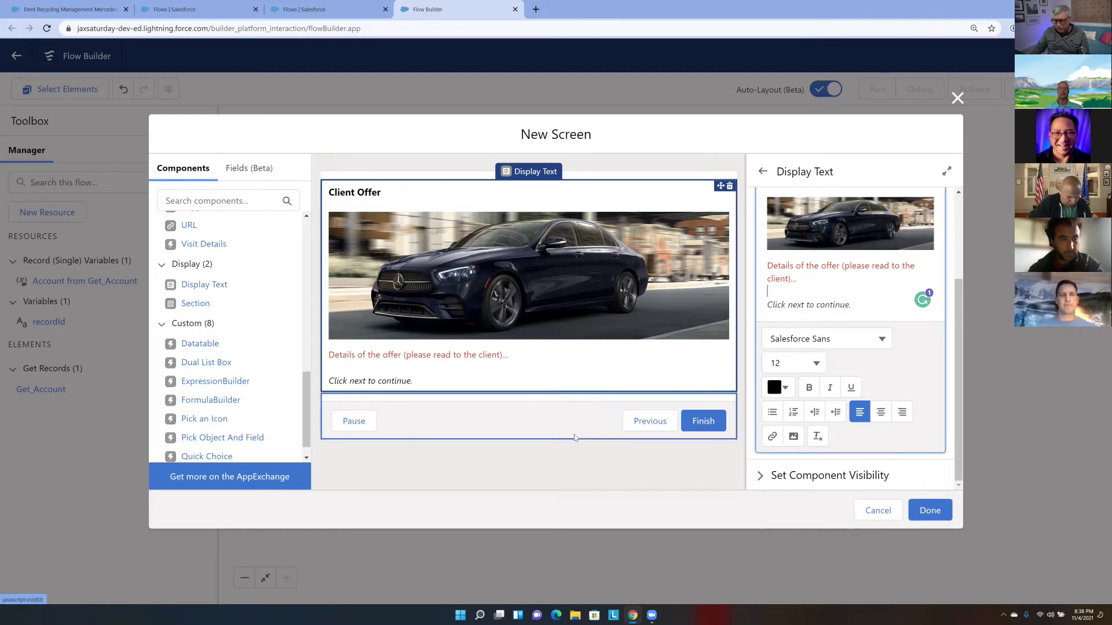
Give the screen footer's Next or Finish button the custom label "Show Me The Money!" and dismiss the beta notice
{"action": "left_click", "coordinate": [604, 434]}
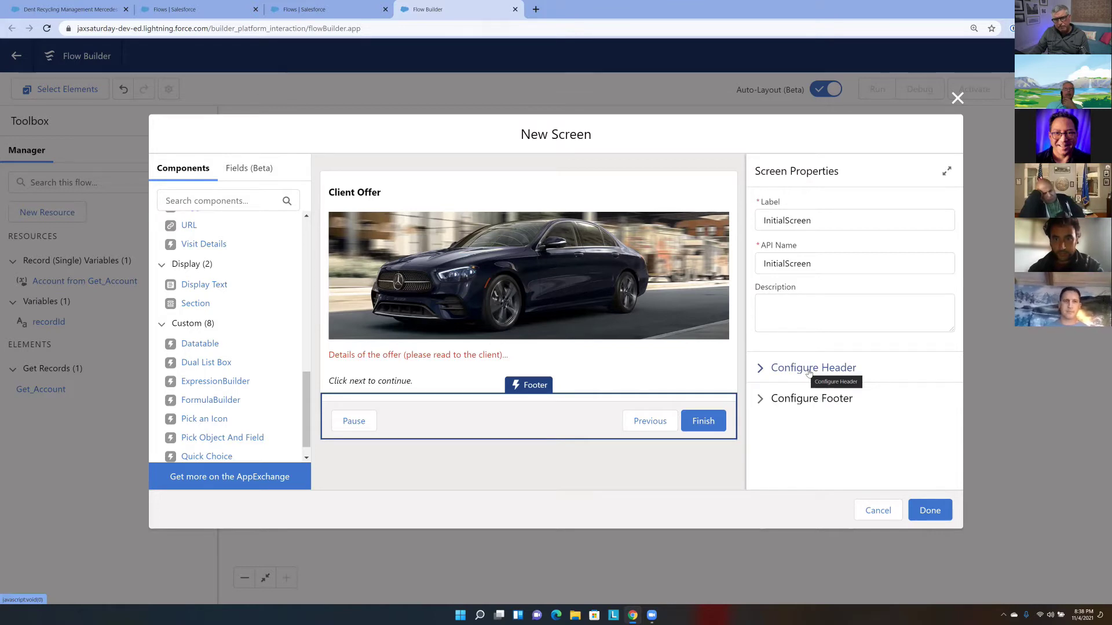
{"action": "left_click", "coordinate": [813, 400]}
{"action": "scroll", "coordinate": [901, 341], "scroll_direction": "down", "scroll_amount": 3}
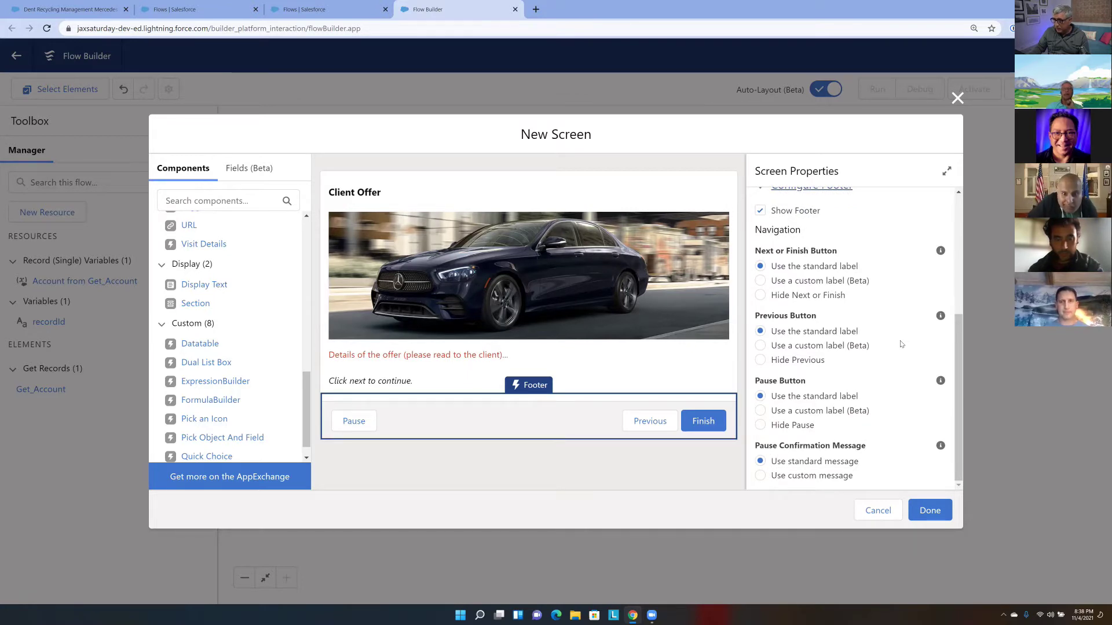
{"action": "left_click", "coordinate": [761, 296]}
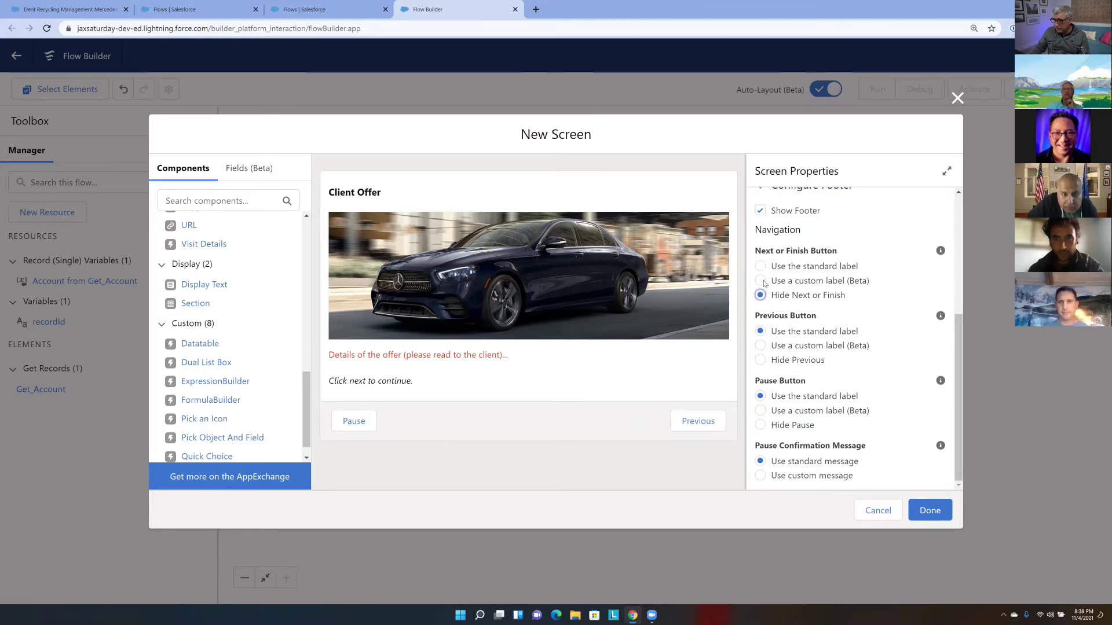
{"action": "left_click", "coordinate": [760, 281]}
{"action": "left_click", "coordinate": [819, 329]}
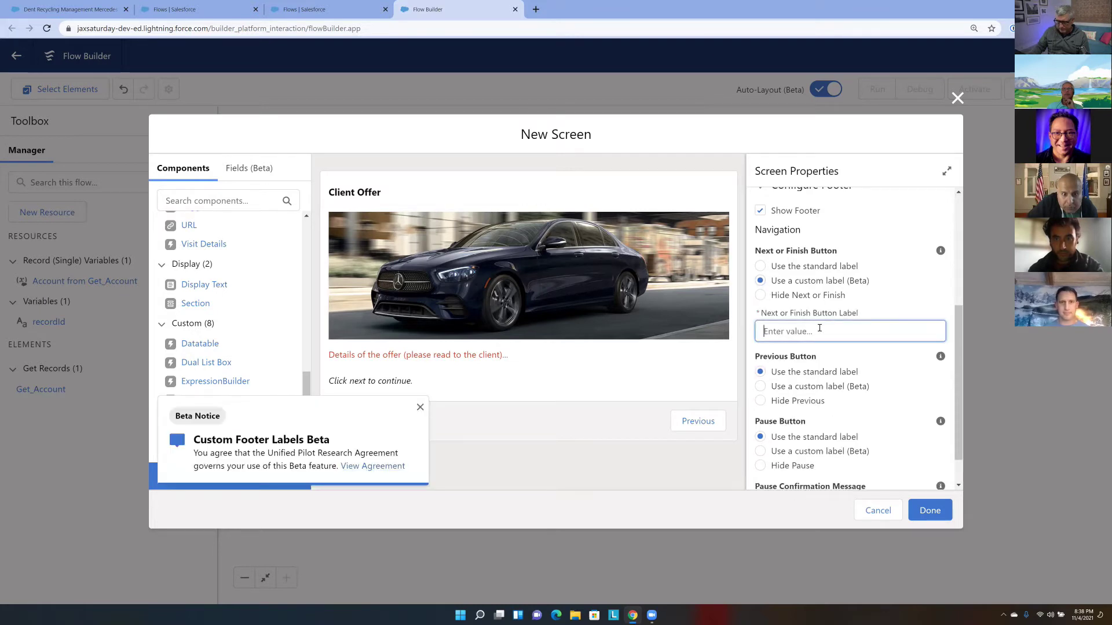
{"action": "type", "text": "Show "}
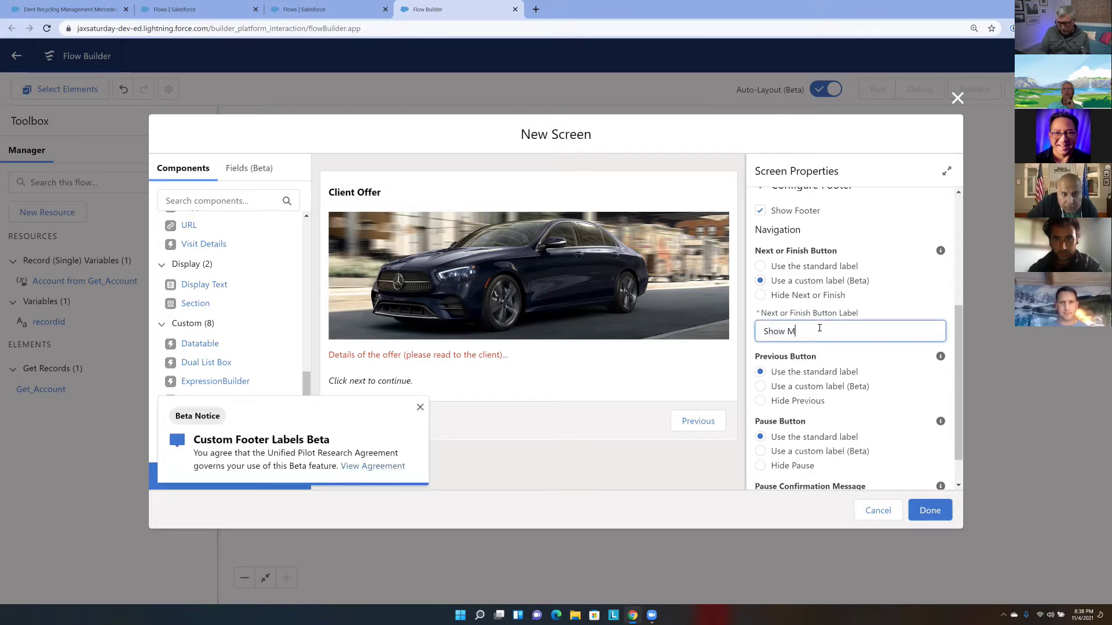
{"action": "type", "text": "Me The Mon"}
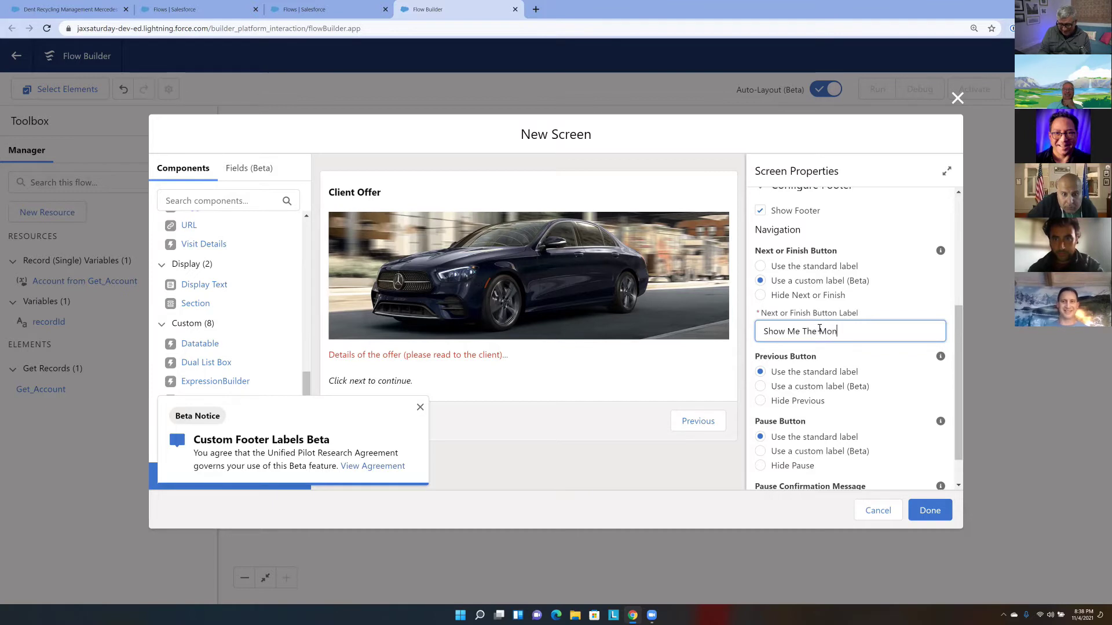
{"action": "type", "text": "ey!"}
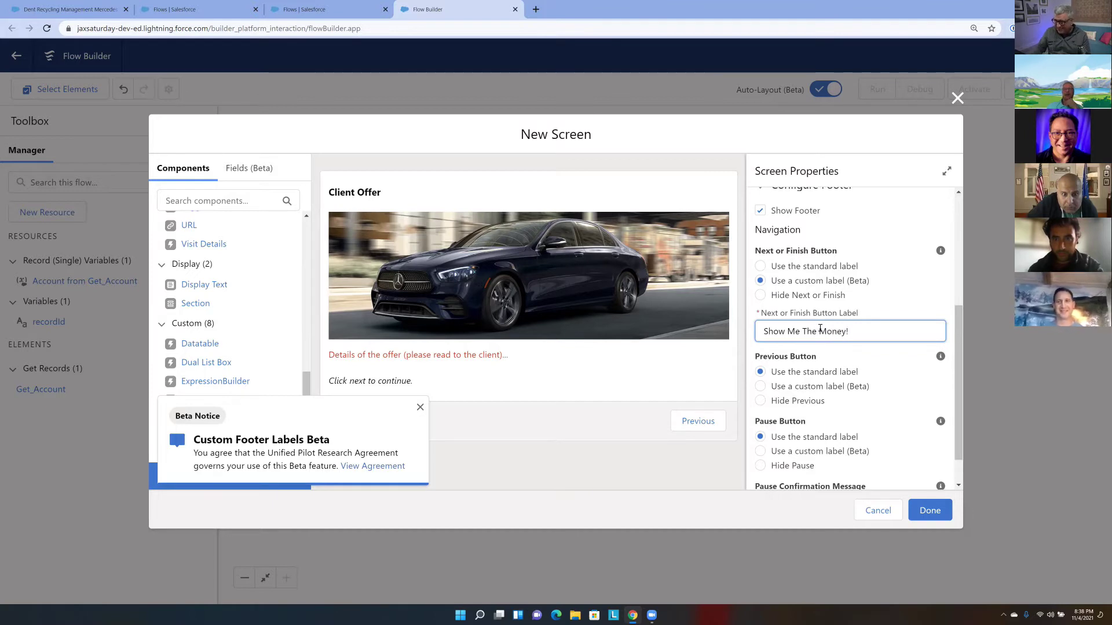
{"action": "left_click", "coordinate": [913, 296]}
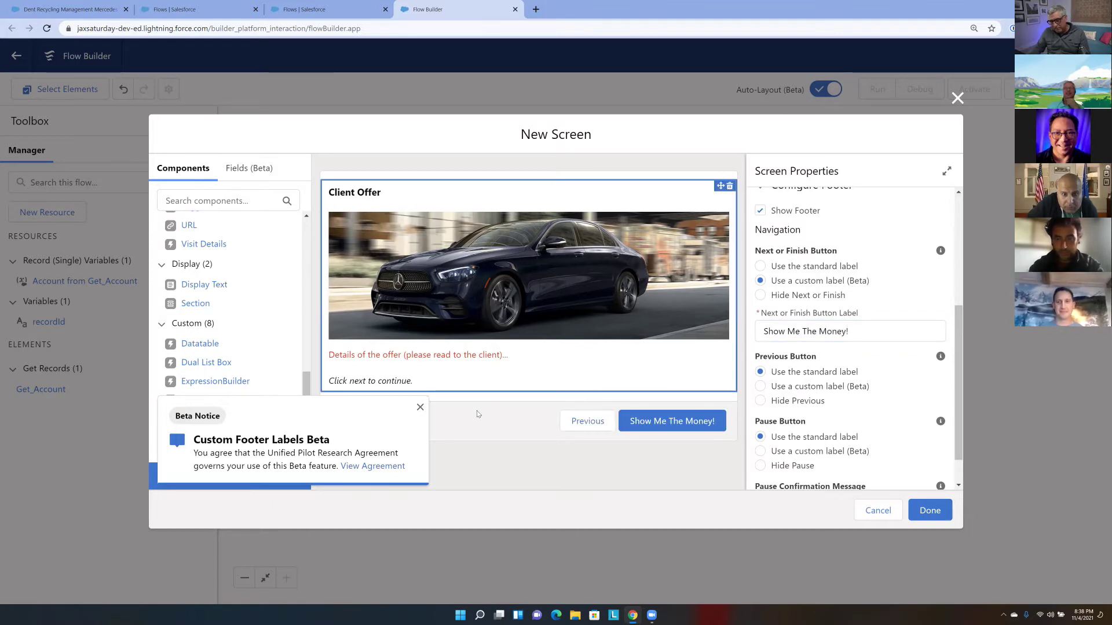
{"action": "left_click", "coordinate": [420, 408]}
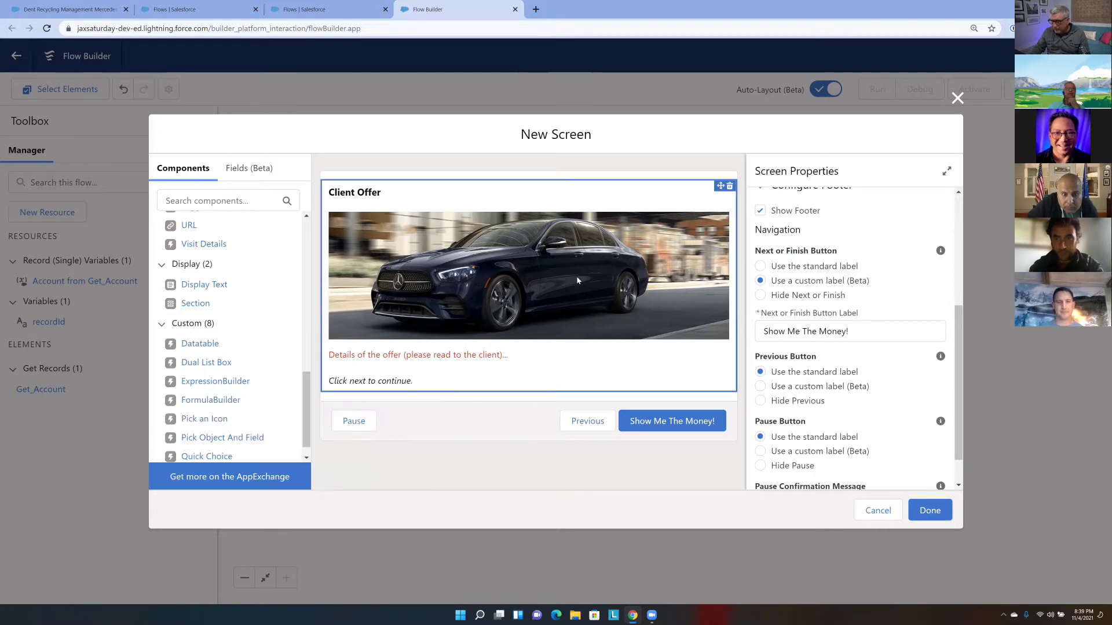
Review the remaining footer options and finish the InitialScreen element, returning to the flow canvas
{"action": "scroll", "coordinate": [845, 306], "scroll_direction": "down", "scroll_amount": 1}
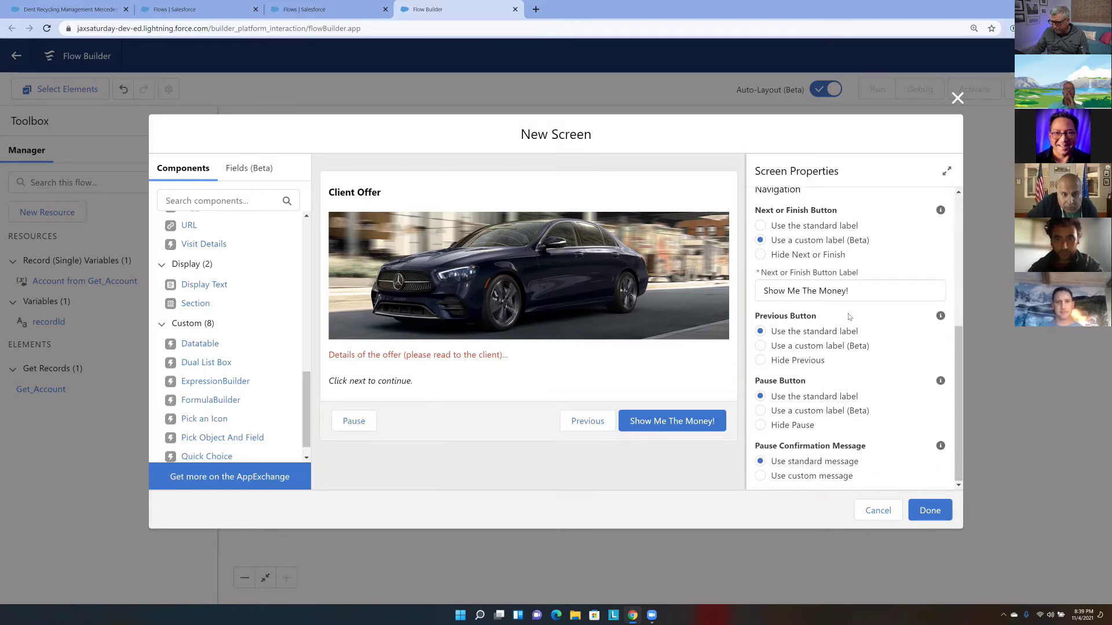
{"action": "scroll", "coordinate": [849, 316], "scroll_direction": "up", "scroll_amount": 1}
{"action": "scroll", "coordinate": [307, 389], "scroll_direction": "down", "scroll_amount": 1}
{"action": "left_click", "coordinate": [930, 511]}
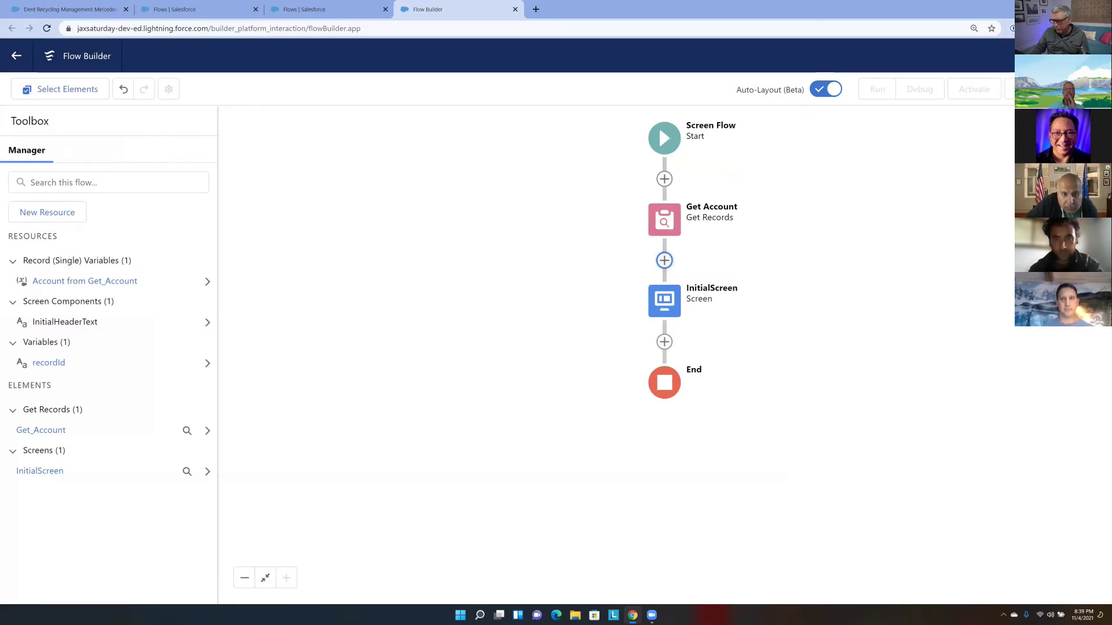
Save the flow with the label "Upsell Account Screen Flow", letting the API name fill in from it
{"action": "key", "text": "ctrl+s"}
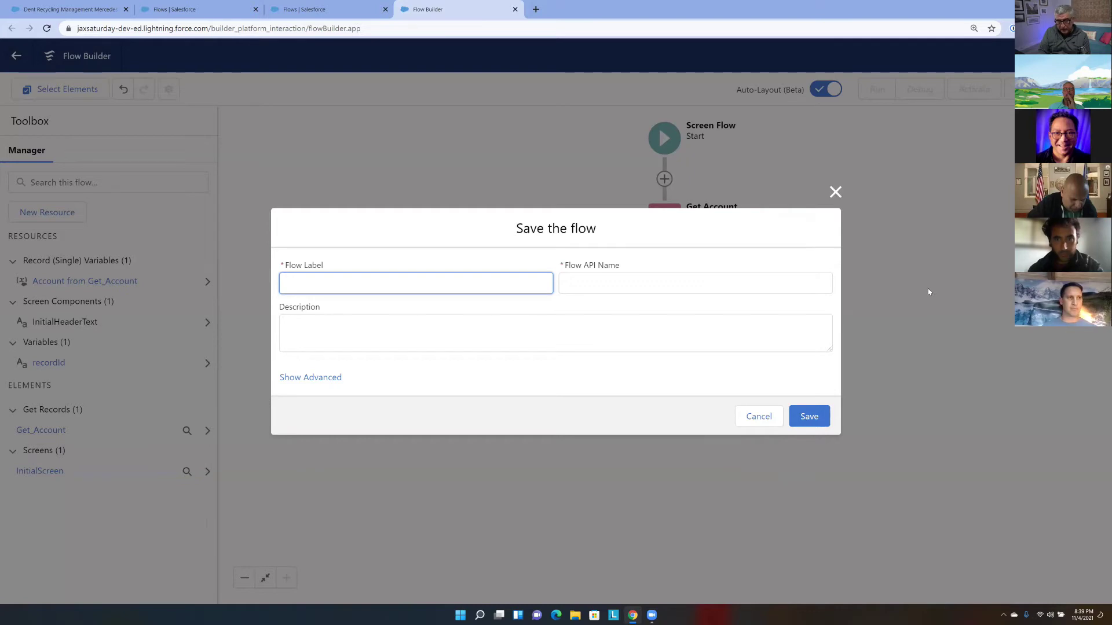
{"action": "type", "text": "Upsel"}
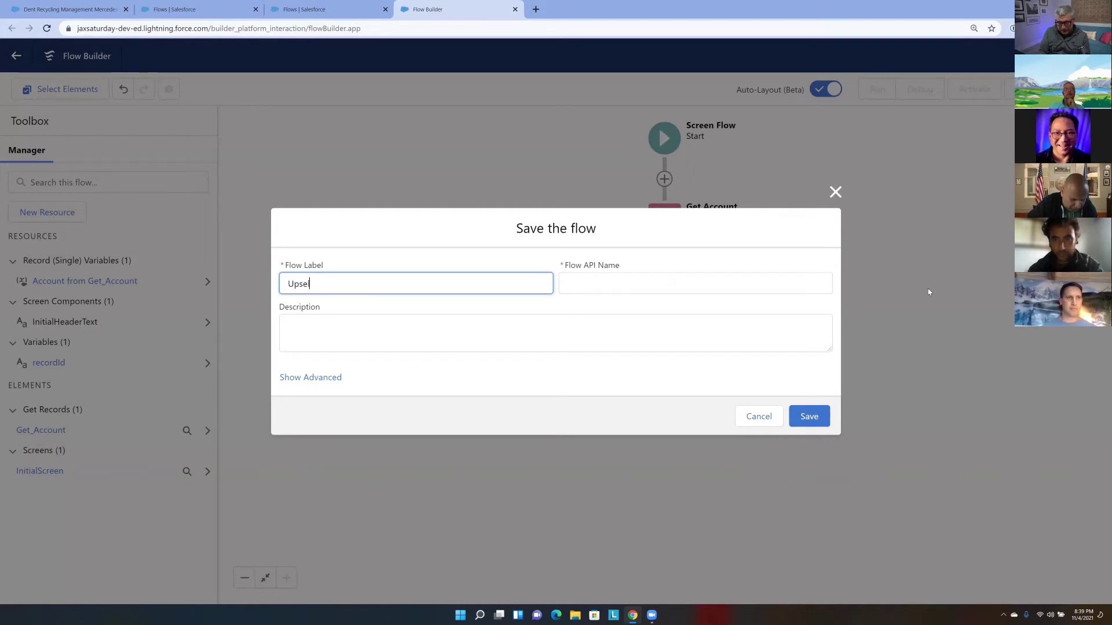
{"action": "type", "text": "l Account Screen Flow"}
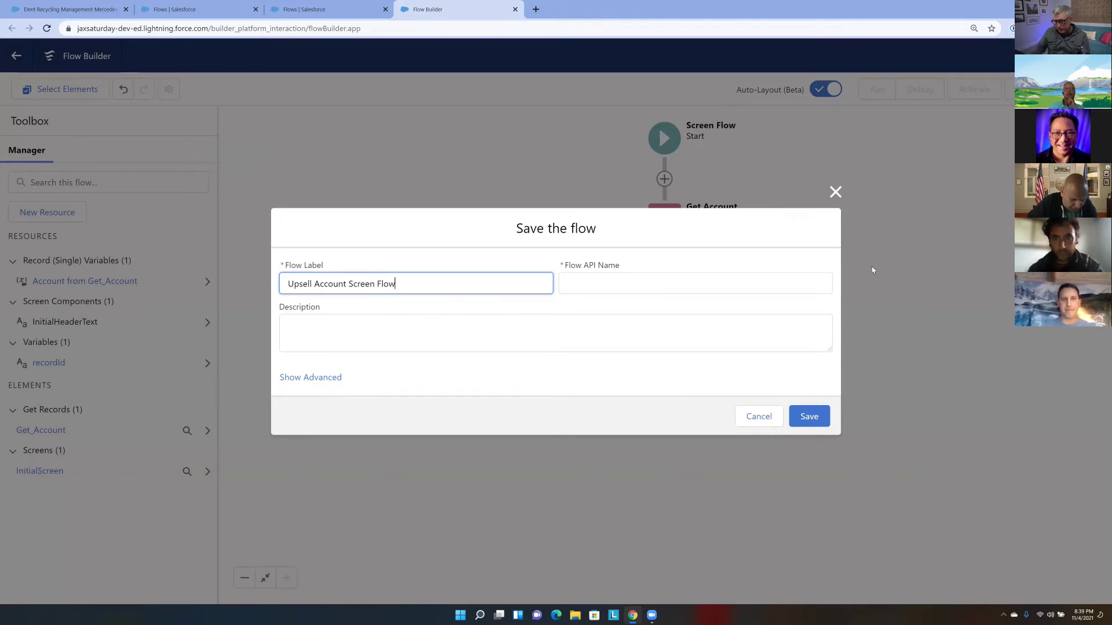
{"action": "left_click", "coordinate": [728, 280]}
{"action": "left_click", "coordinate": [807, 417]}
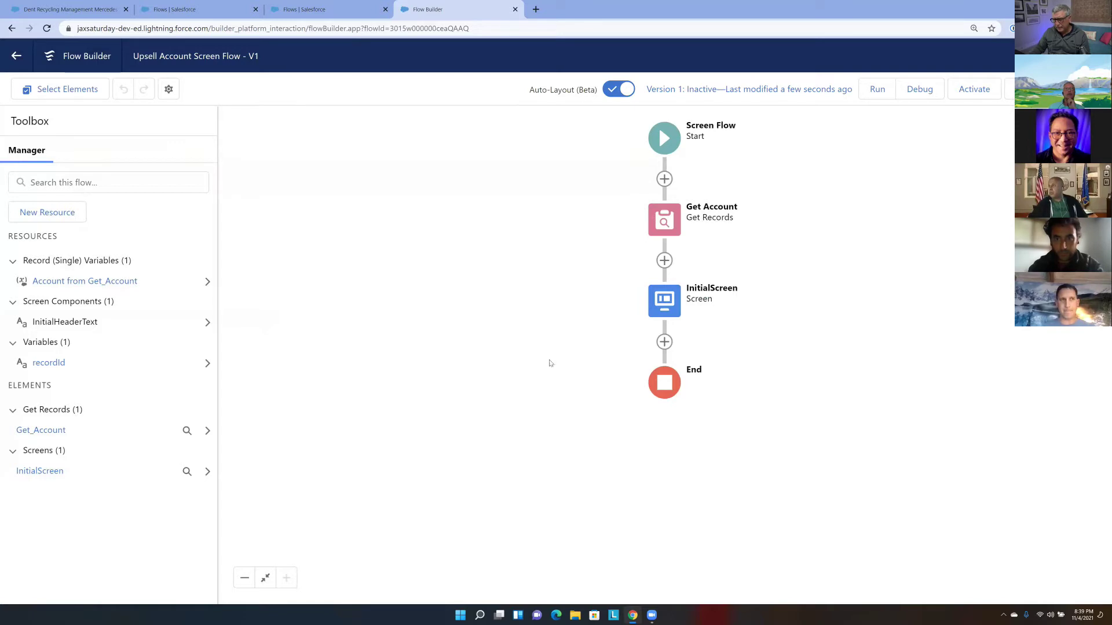
Insert a new Screen element between InitialScreen and End and turn off its header
{"action": "left_click", "coordinate": [664, 342]}
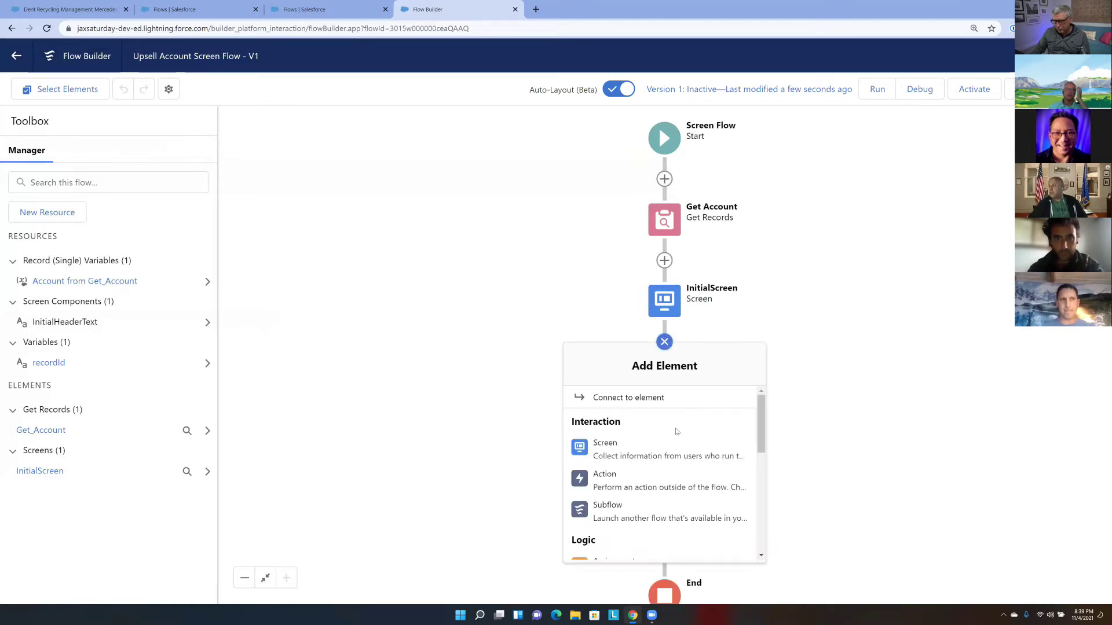
{"action": "left_click", "coordinate": [672, 458]}
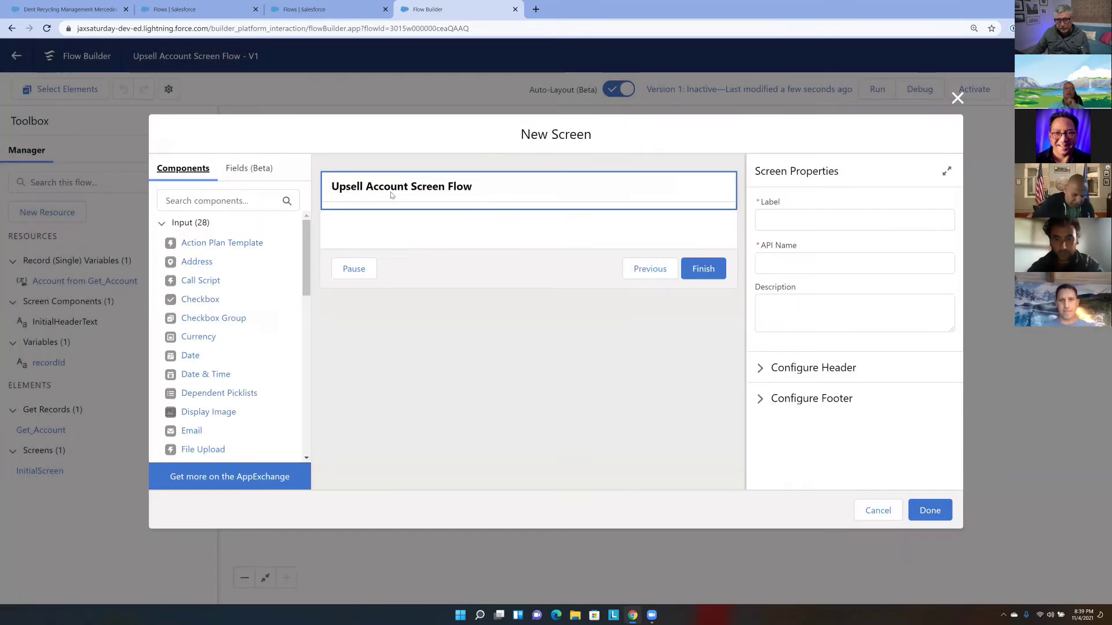
{"action": "left_click", "coordinate": [762, 375]}
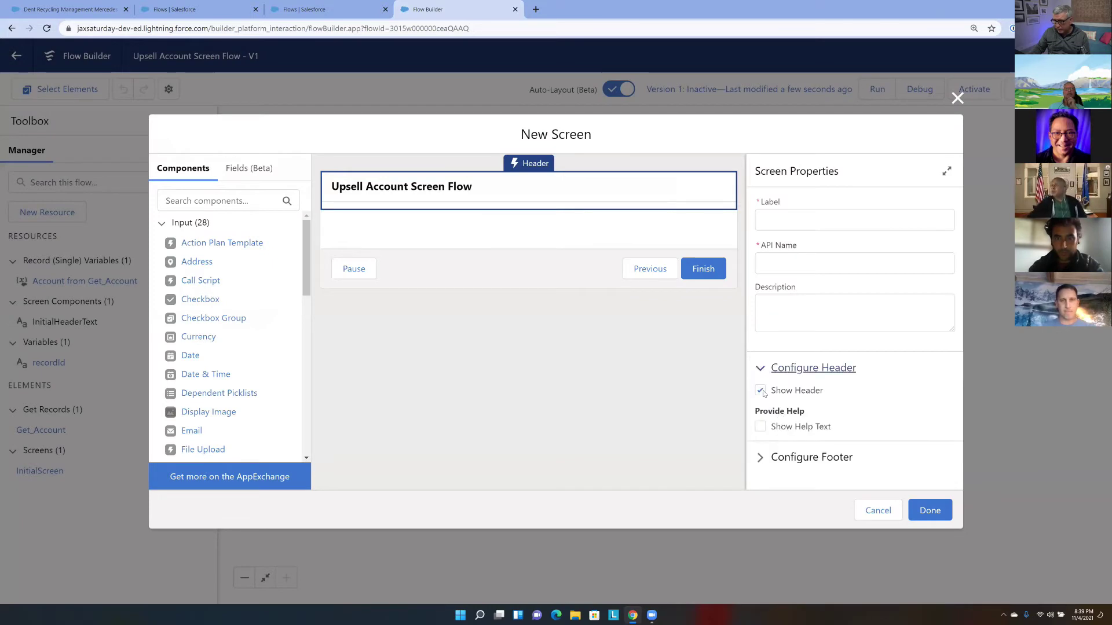
{"action": "left_click", "coordinate": [760, 391]}
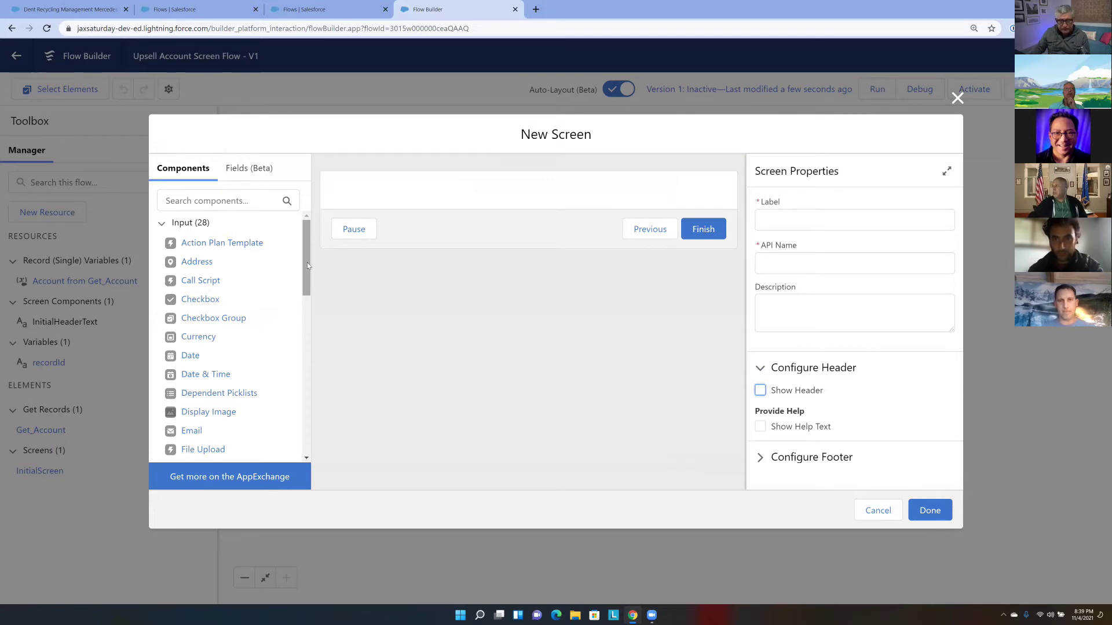
Add a bold "Offer Details" display text named DetailsText and label the screen OfferDetailsScreen, letting the API name fill in from it
{"action": "left_click_drag", "start_coordinate": [307, 262], "coordinate": [314, 420]}
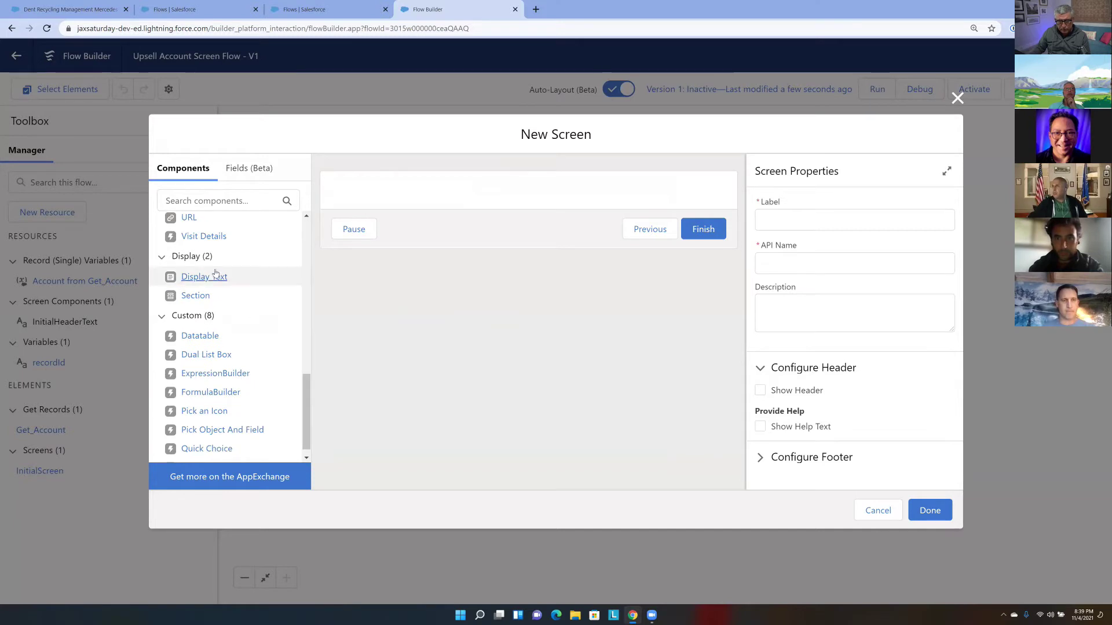
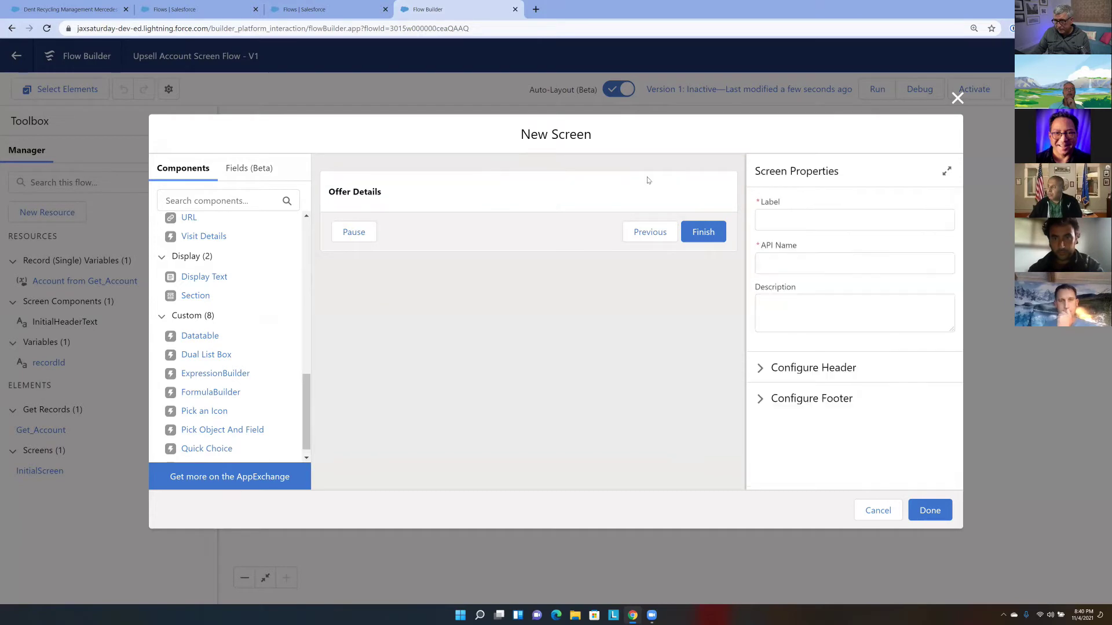
{"action": "left_click", "coordinate": [775, 221]}
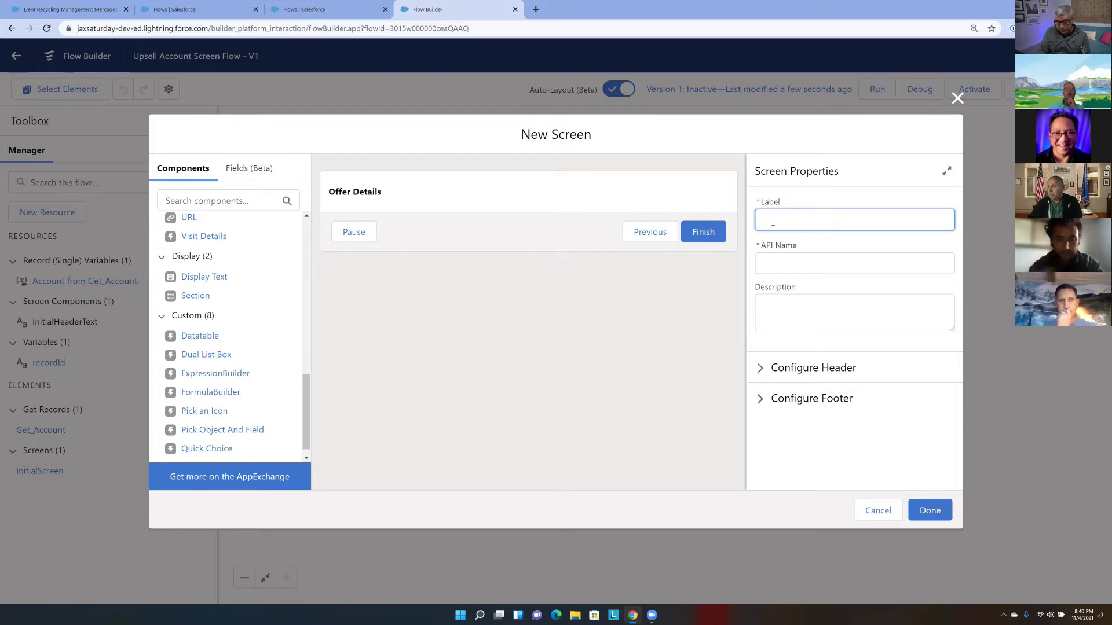
{"action": "type", "text": "ferD"}
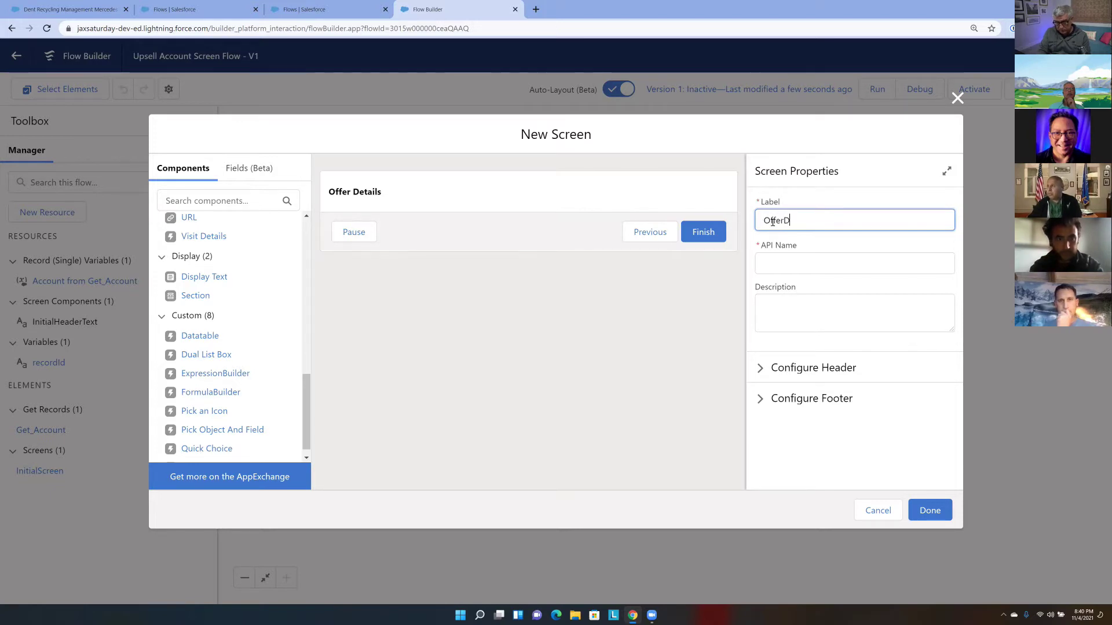
{"action": "type", "text": "etailsScreen"}
{"action": "left_click", "coordinate": [845, 265]}
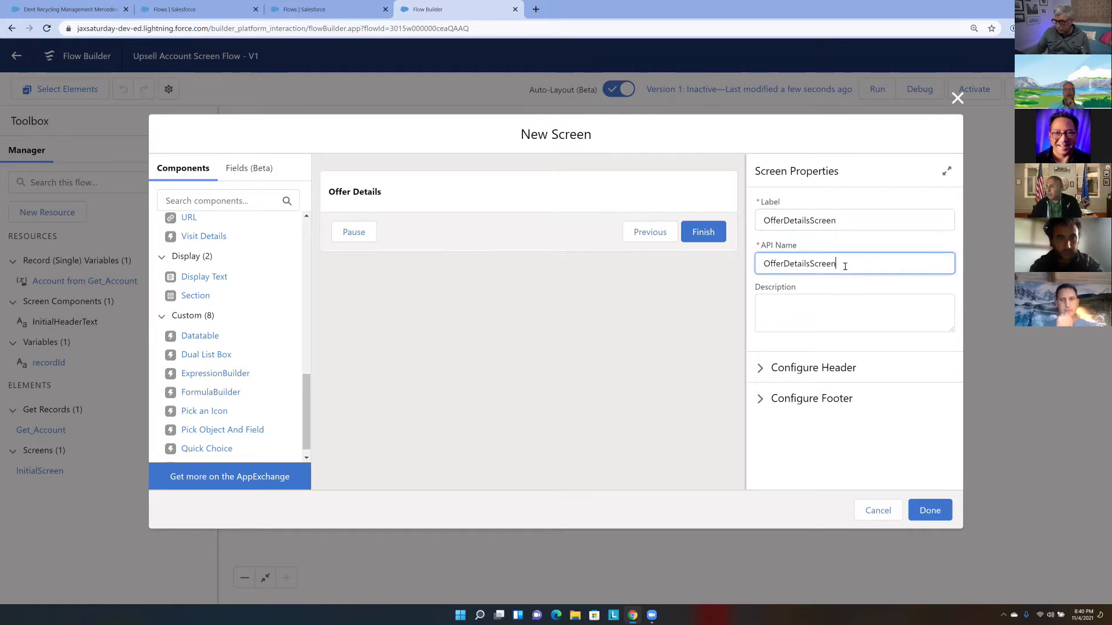
Add a Text input component to the screen beneath the Offer Details heading
{"action": "left_click", "coordinate": [537, 197]}
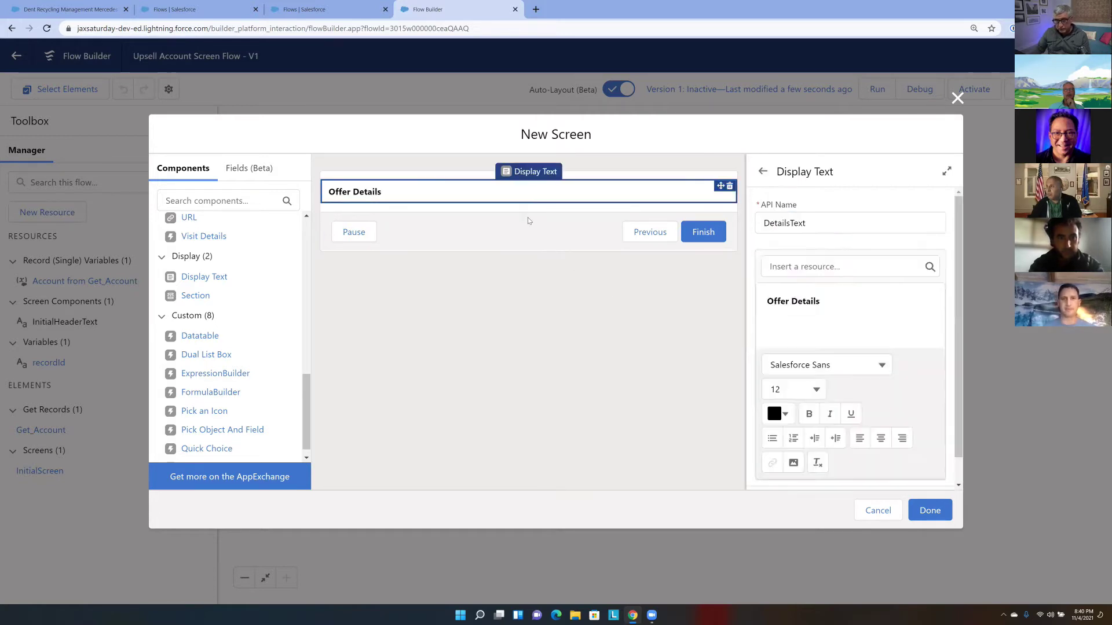
{"action": "scroll", "coordinate": [307, 419], "scroll_direction": "down", "scroll_amount": 1}
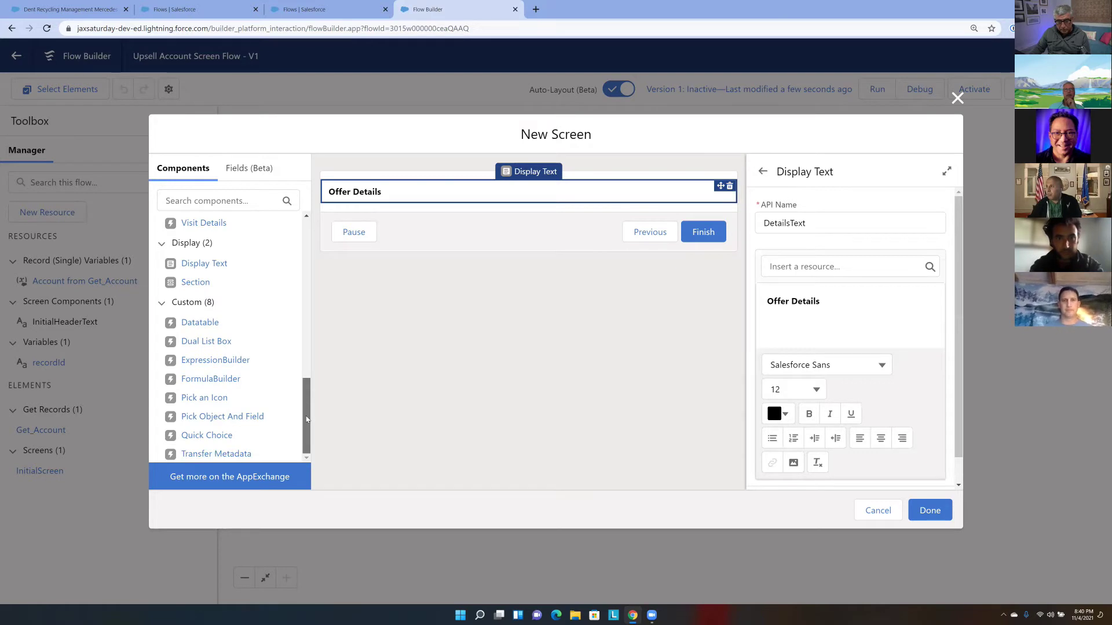
{"action": "left_click_drag", "start_coordinate": [307, 411], "coordinate": [307, 259]}
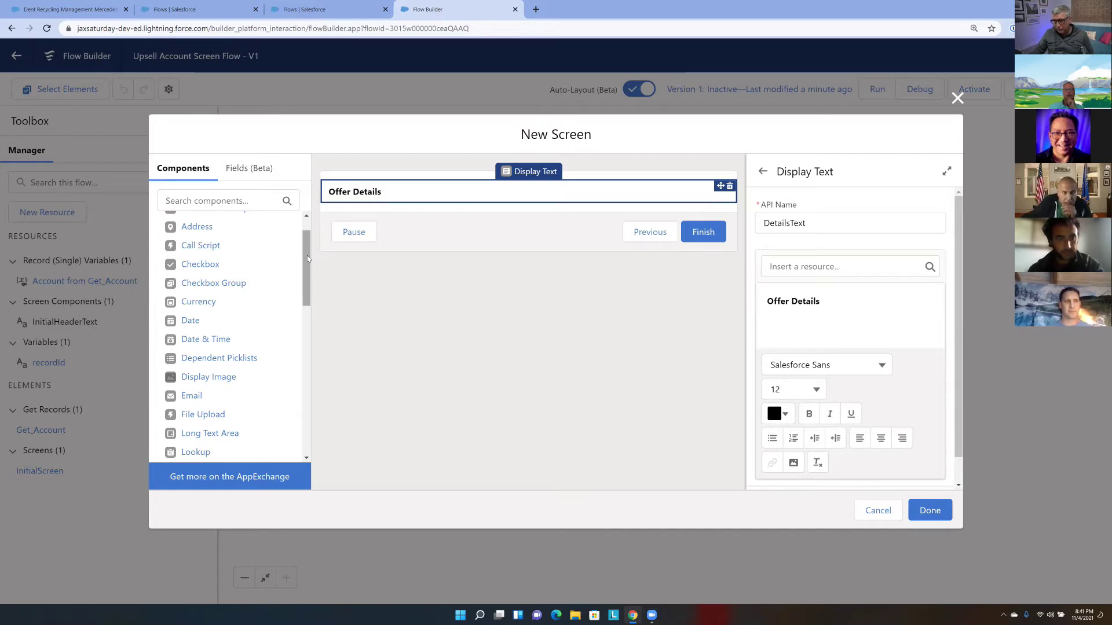
{"action": "left_click_drag", "start_coordinate": [307, 255], "coordinate": [306, 313]}
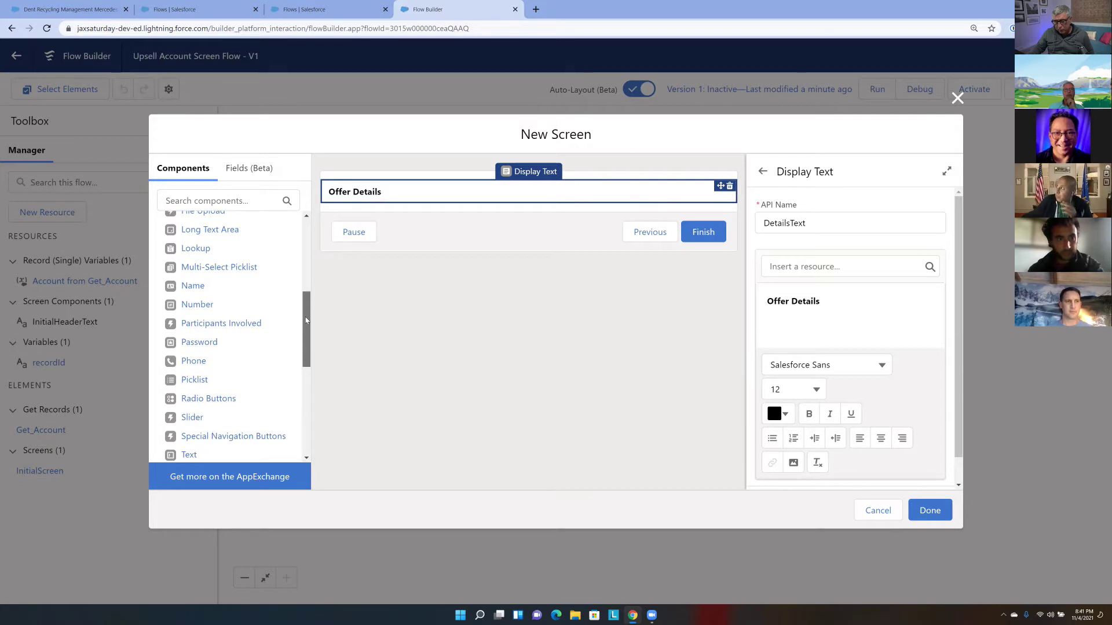
{"action": "left_click_drag", "start_coordinate": [305, 320], "coordinate": [308, 358]}
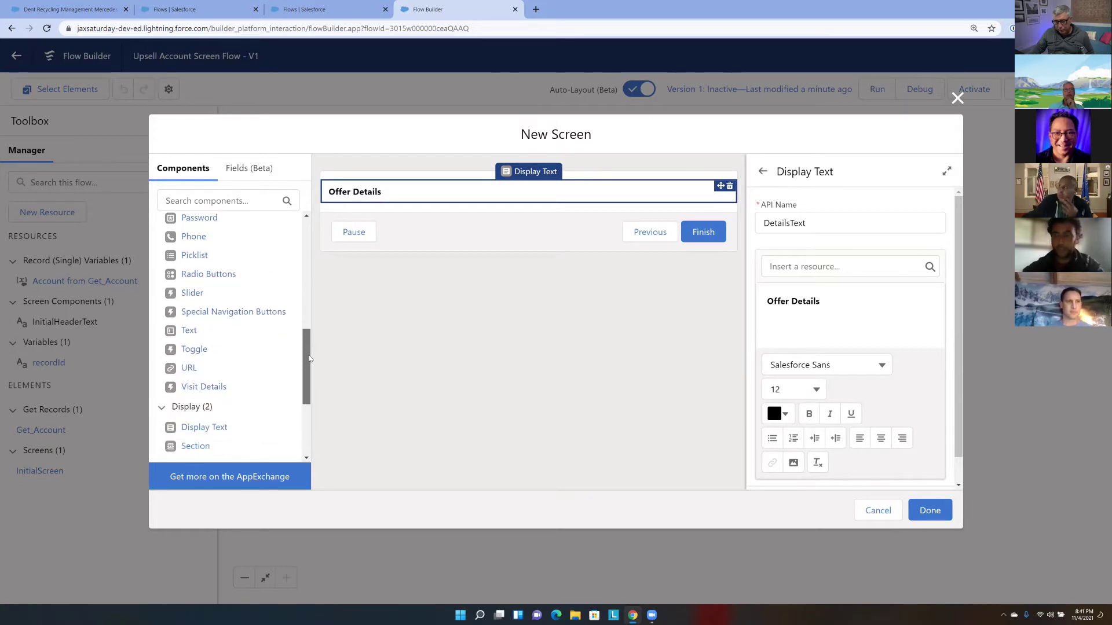
{"action": "left_click_drag", "start_coordinate": [189, 331], "coordinate": [344, 208]}
Label the text input "Opportunity Name", let its API name fill in as Opportunity_Name, and make it required
{"action": "left_click", "coordinate": [780, 217]}
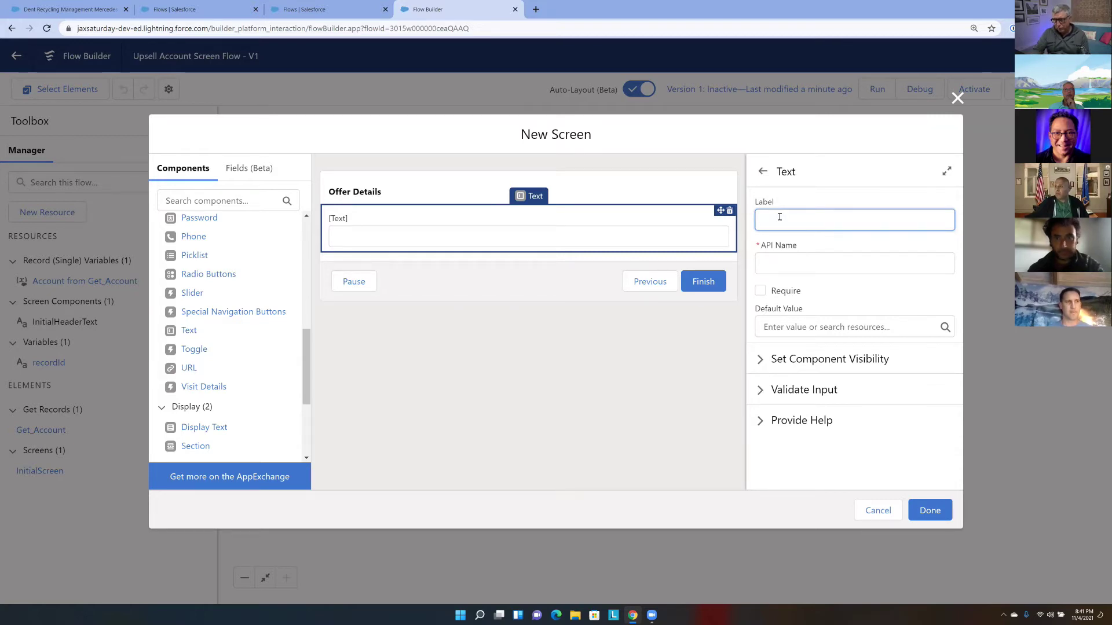
{"action": "type", "text": "pportunity Name"}
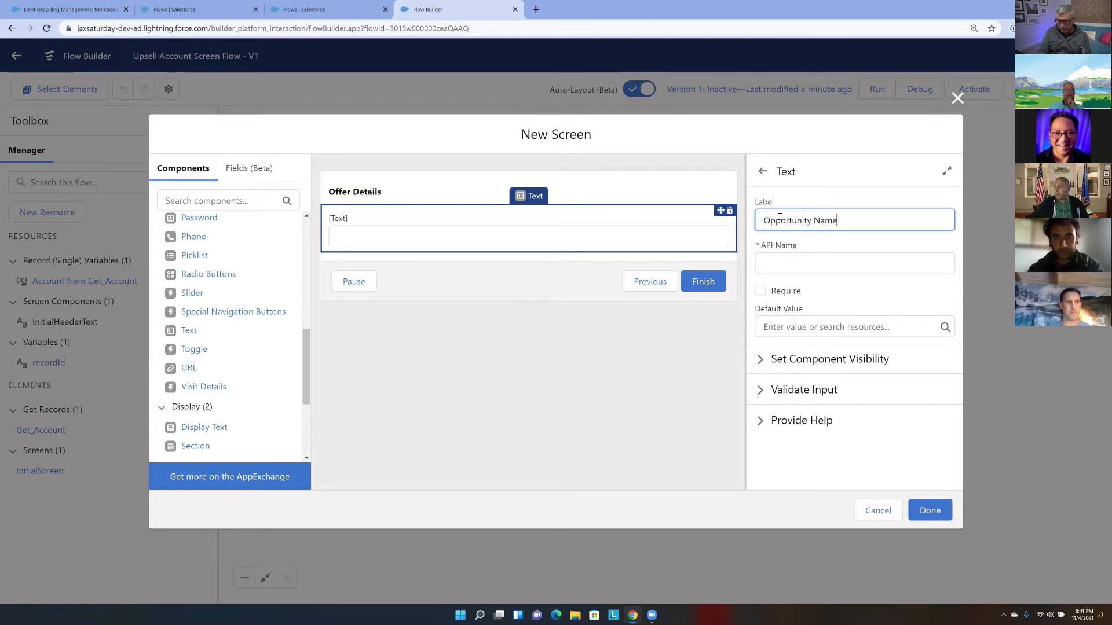
{"action": "left_click", "coordinate": [840, 258]}
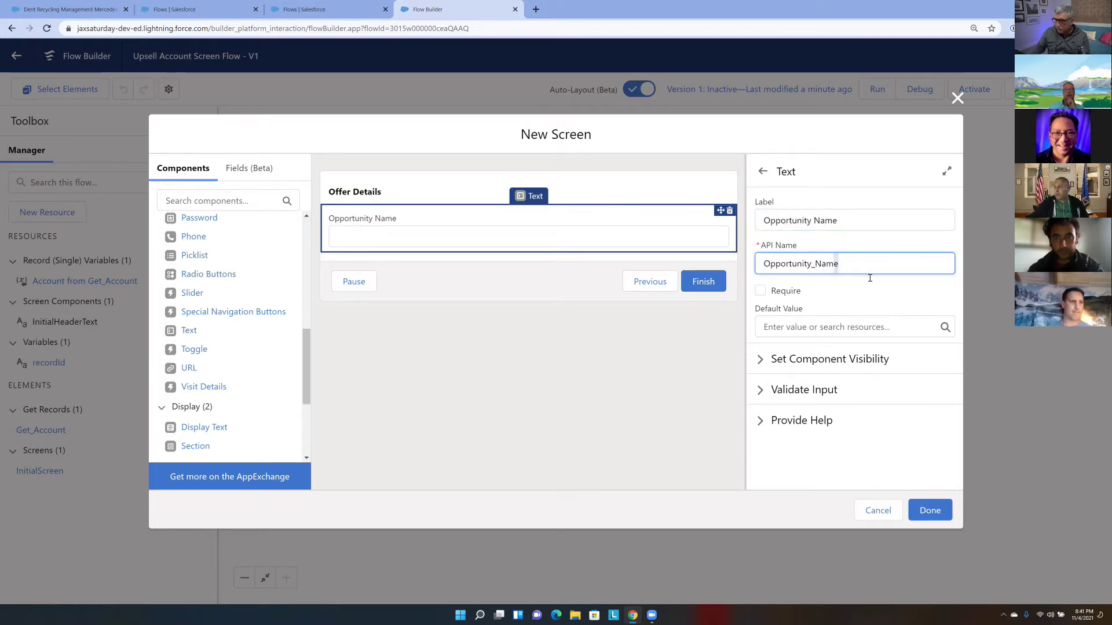
{"action": "left_click", "coordinate": [759, 291]}
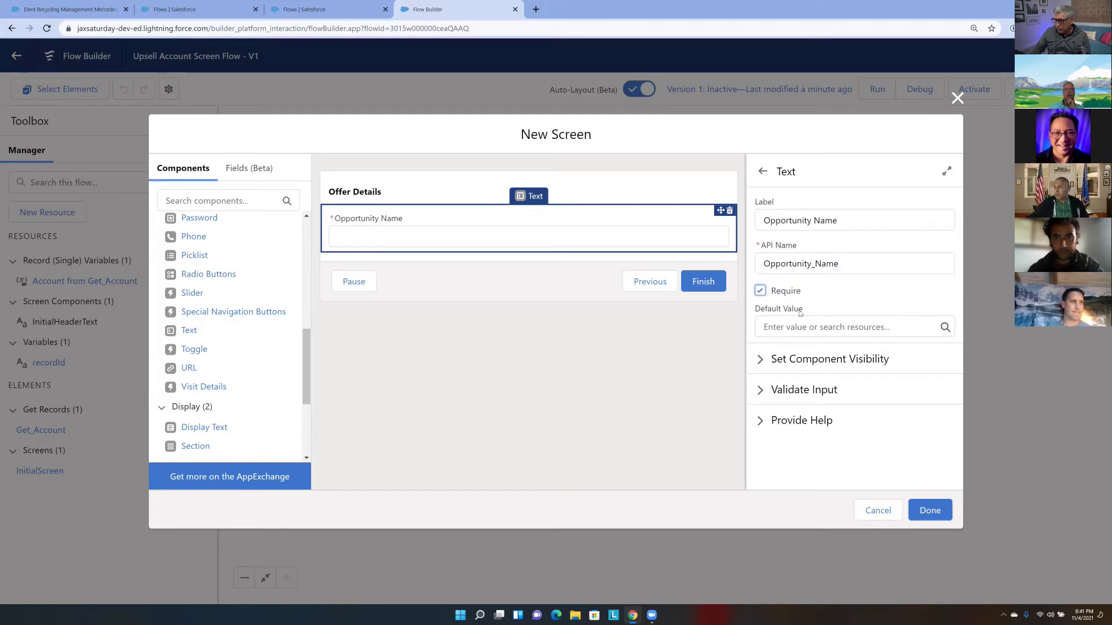
Start a new Formula resource for the Opportunity Name input's default value and give it the API name NameFormula
{"action": "left_click", "coordinate": [783, 326]}
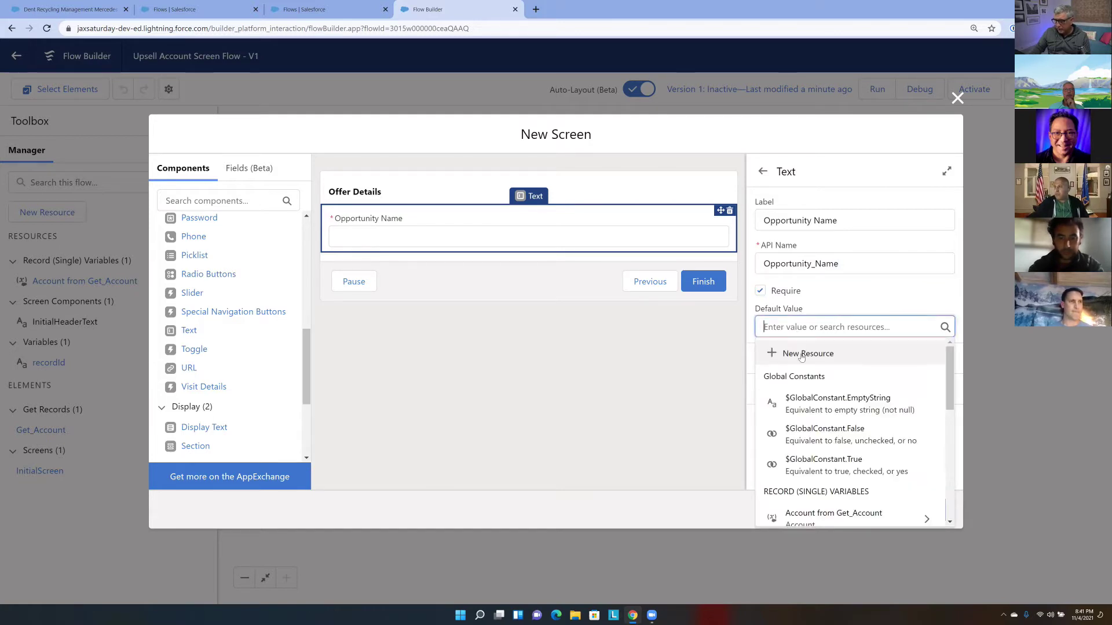
{"action": "left_click", "coordinate": [805, 328]}
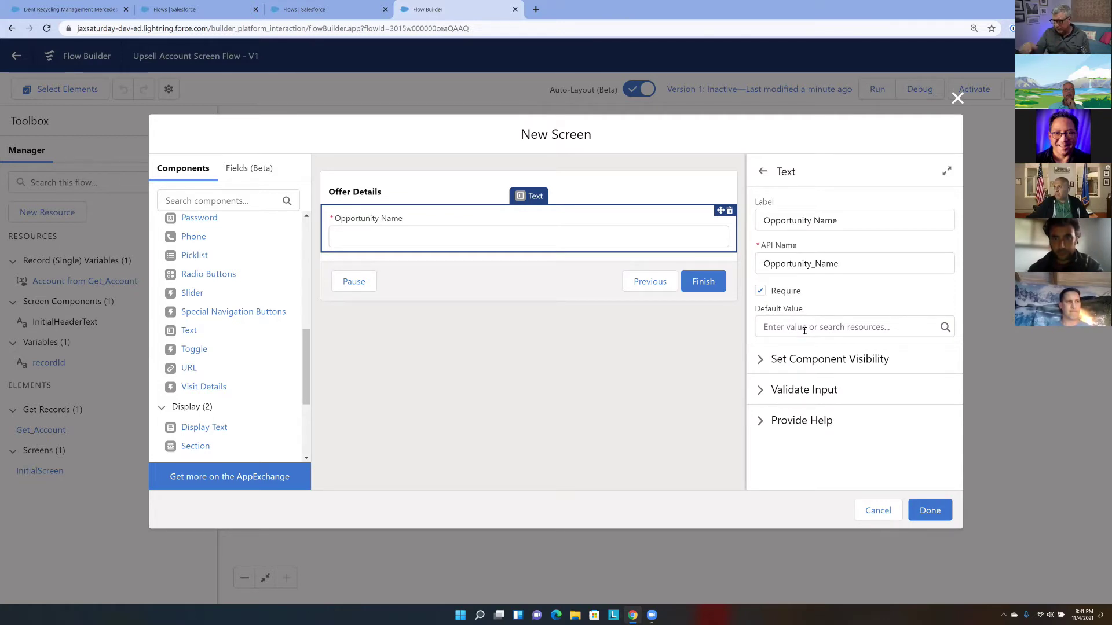
{"action": "left_click", "coordinate": [805, 331]}
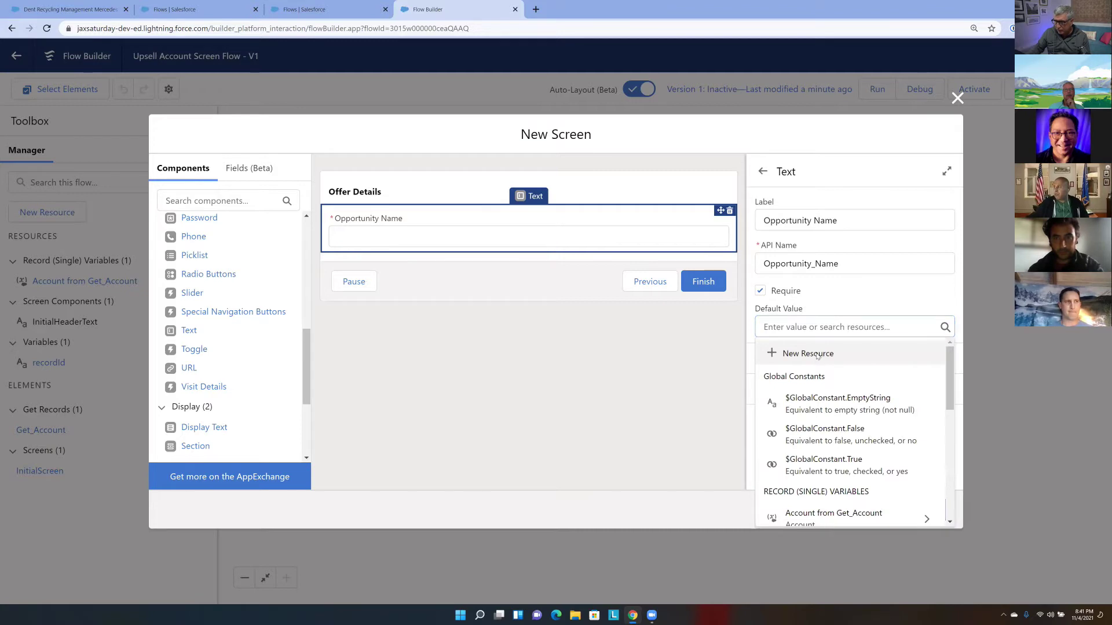
{"action": "left_click", "coordinate": [816, 355]}
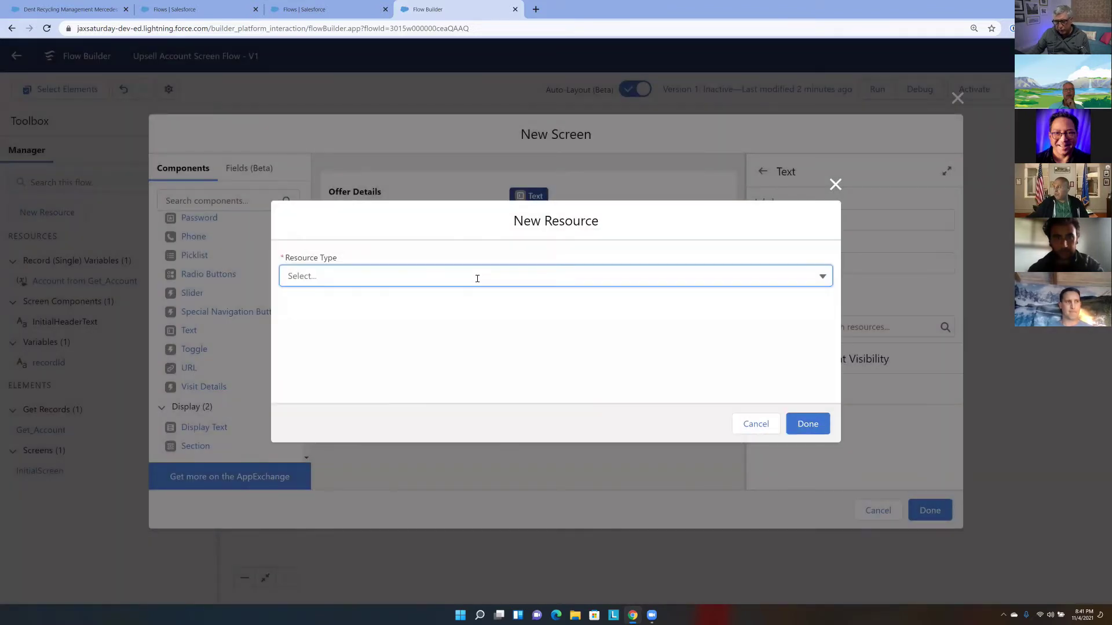
{"action": "left_click", "coordinate": [477, 279]}
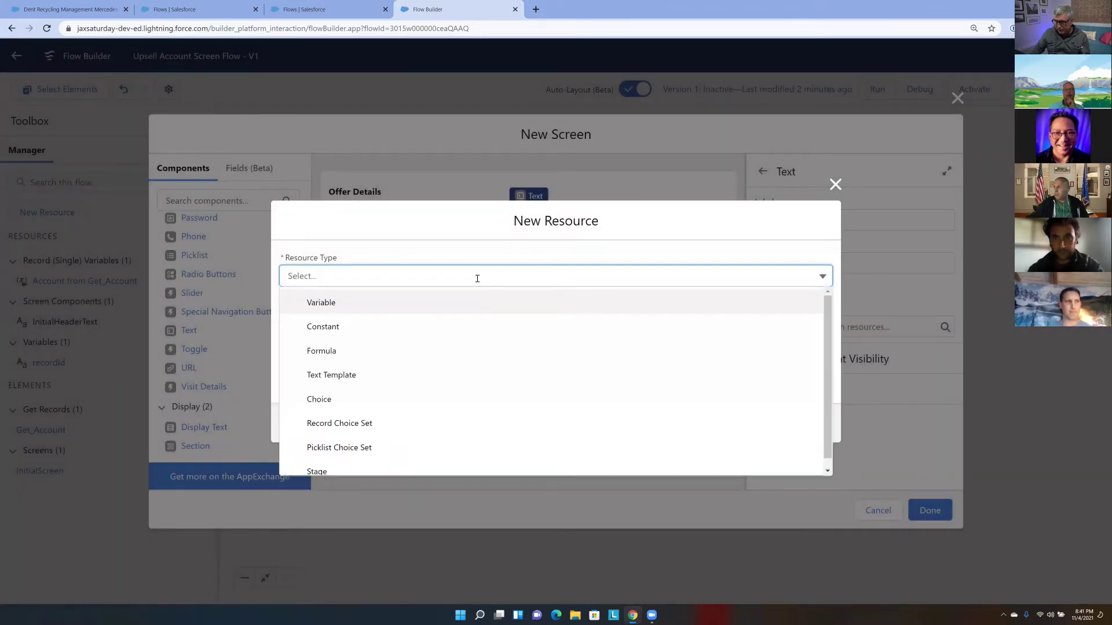
{"action": "left_click", "coordinate": [461, 350]}
{"action": "left_click", "coordinate": [435, 253]}
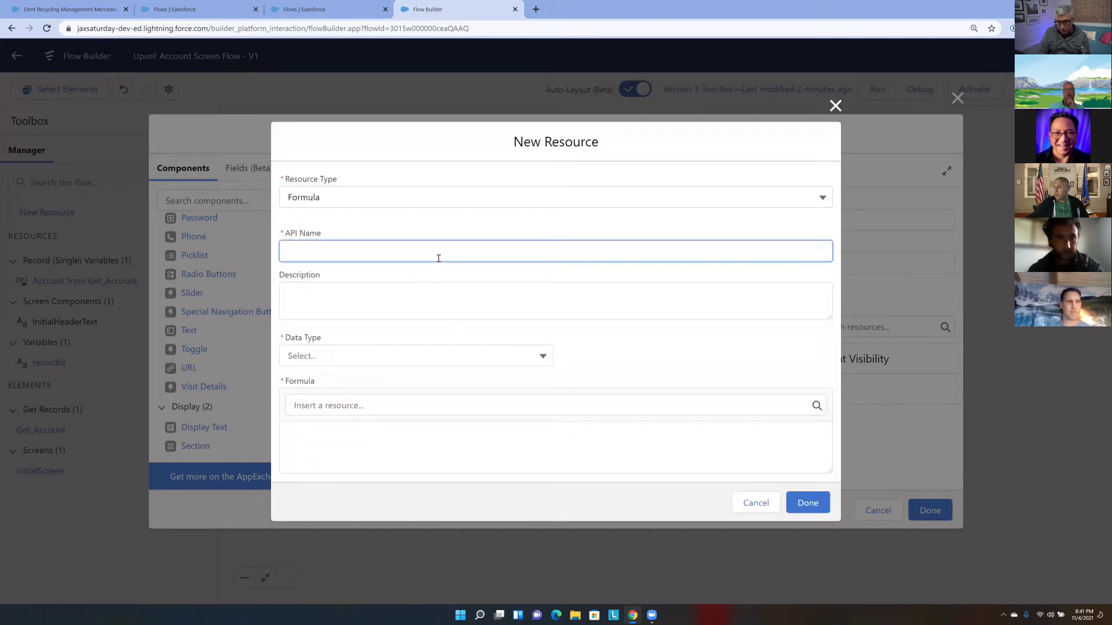
{"action": "type", "text": "Name"}
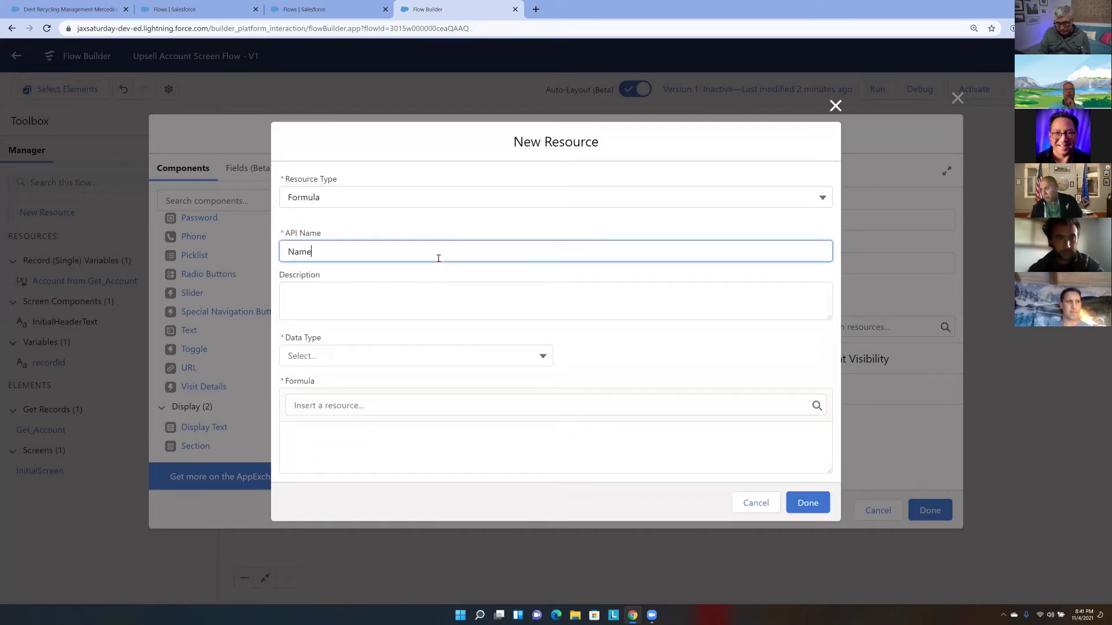
{"action": "type", "text": "Formula"}
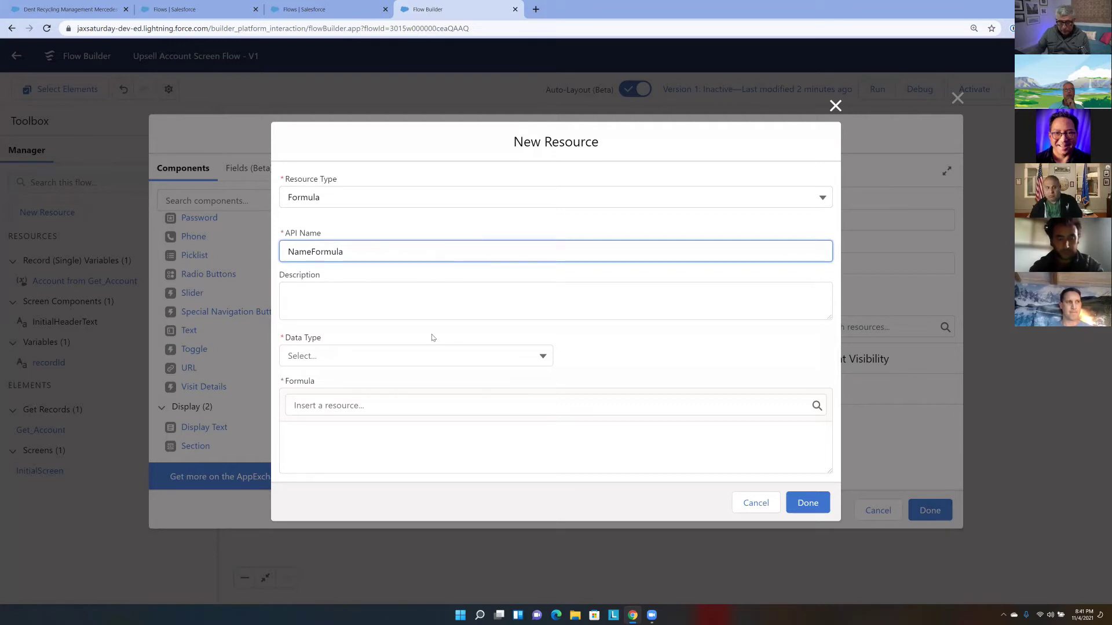
Insert the Name field of the account from Get_Account into the NameFormula formula as {!Get_Account.Name}
{"action": "left_click", "coordinate": [353, 431]}
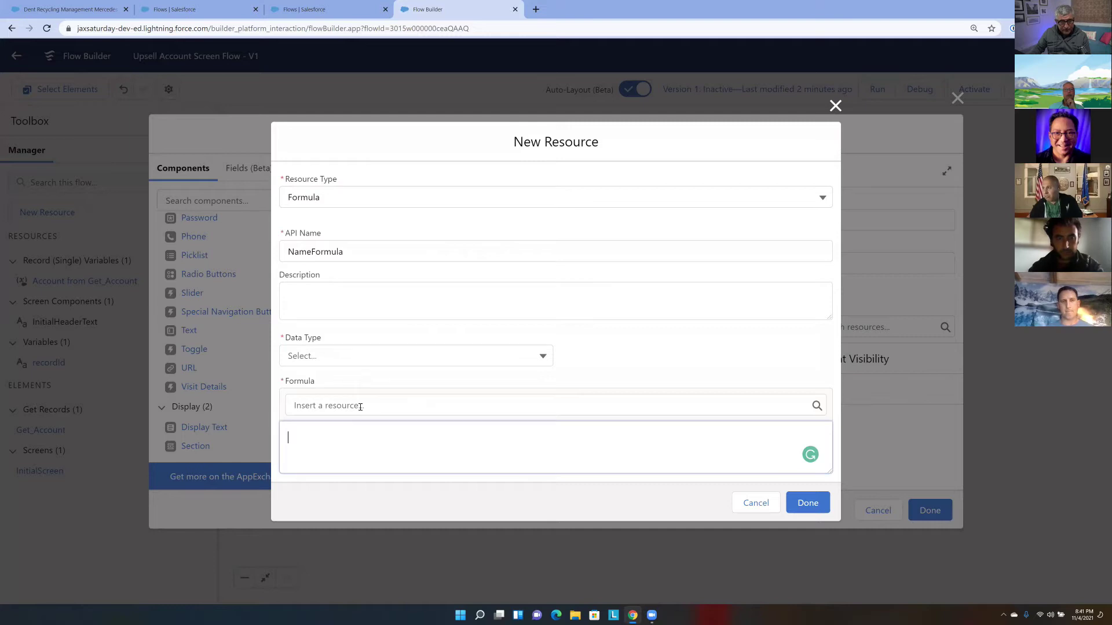
{"action": "left_click", "coordinate": [360, 406]}
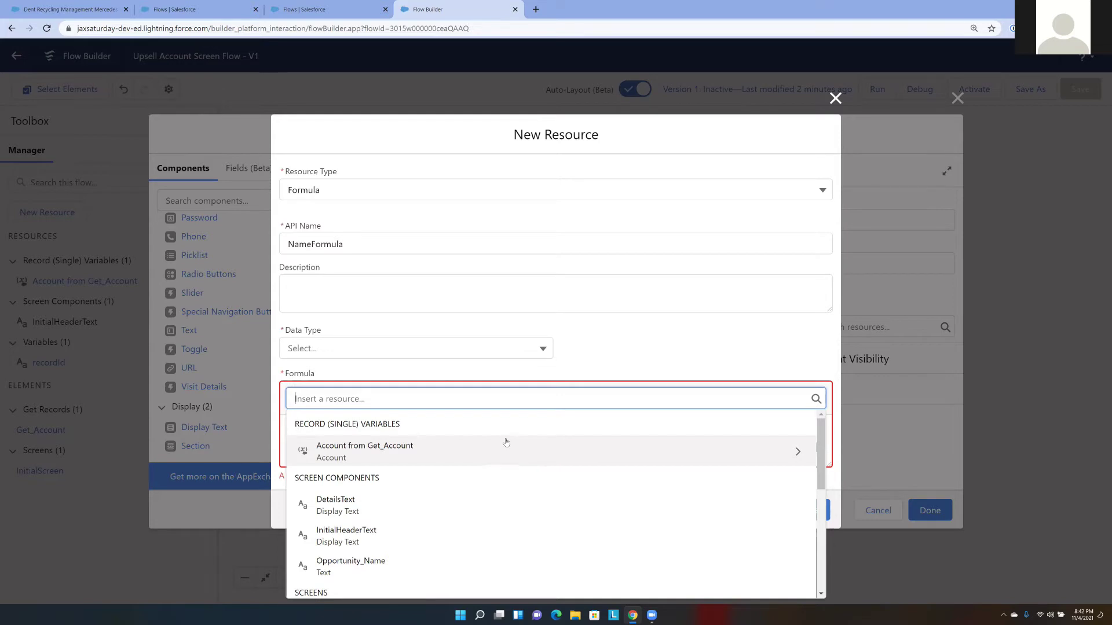
{"action": "type", "text": "get"}
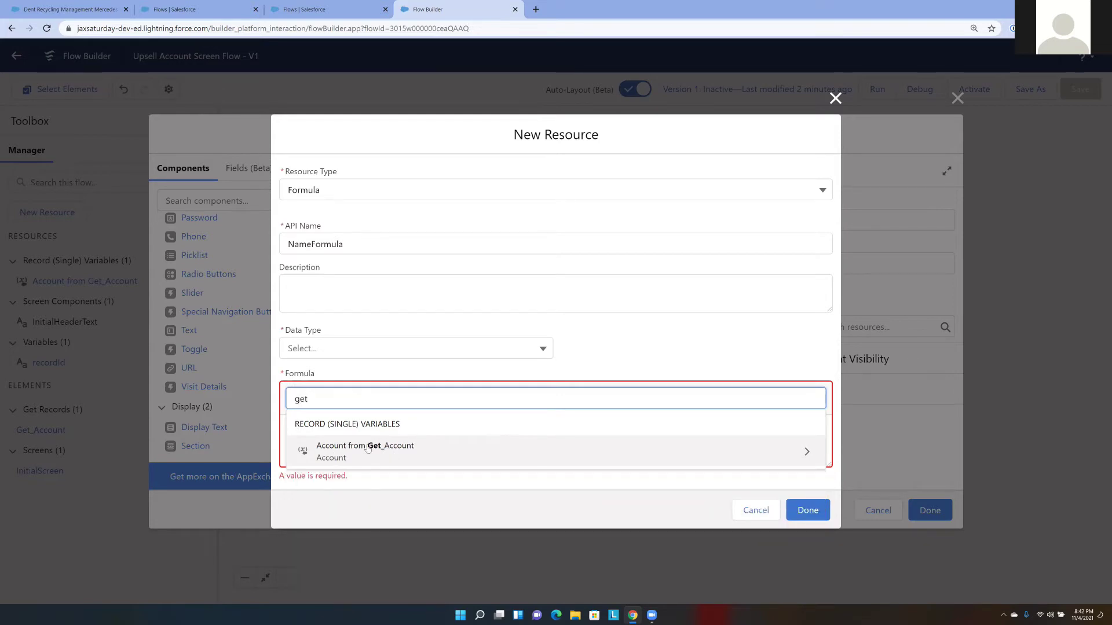
{"action": "left_click", "coordinate": [809, 457]}
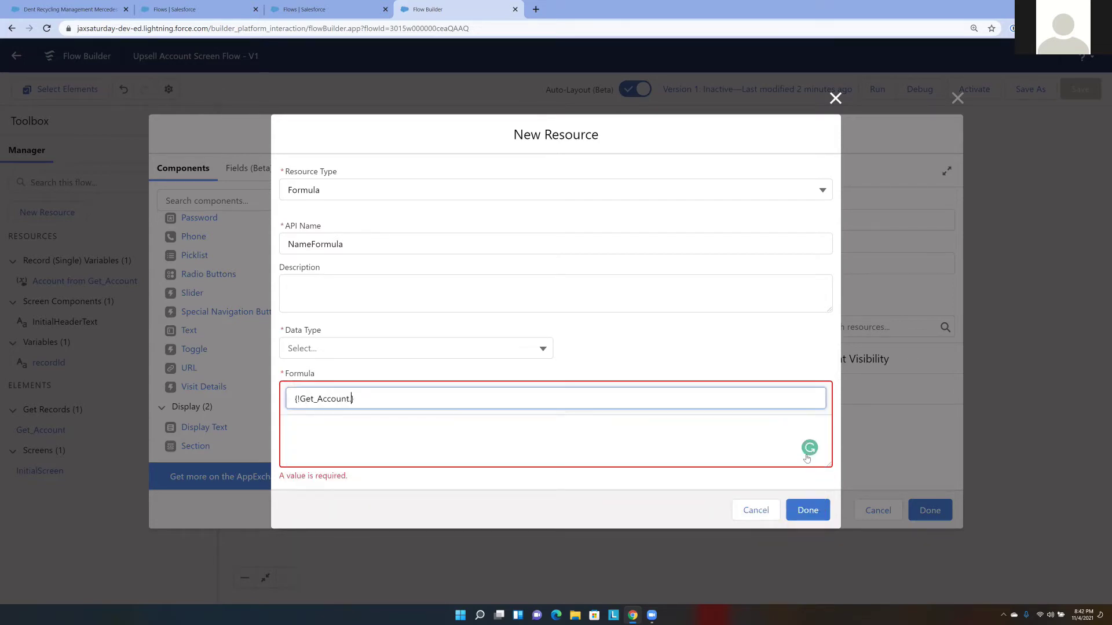
{"action": "scroll", "coordinate": [582, 456], "scroll_direction": "down", "scroll_amount": 2}
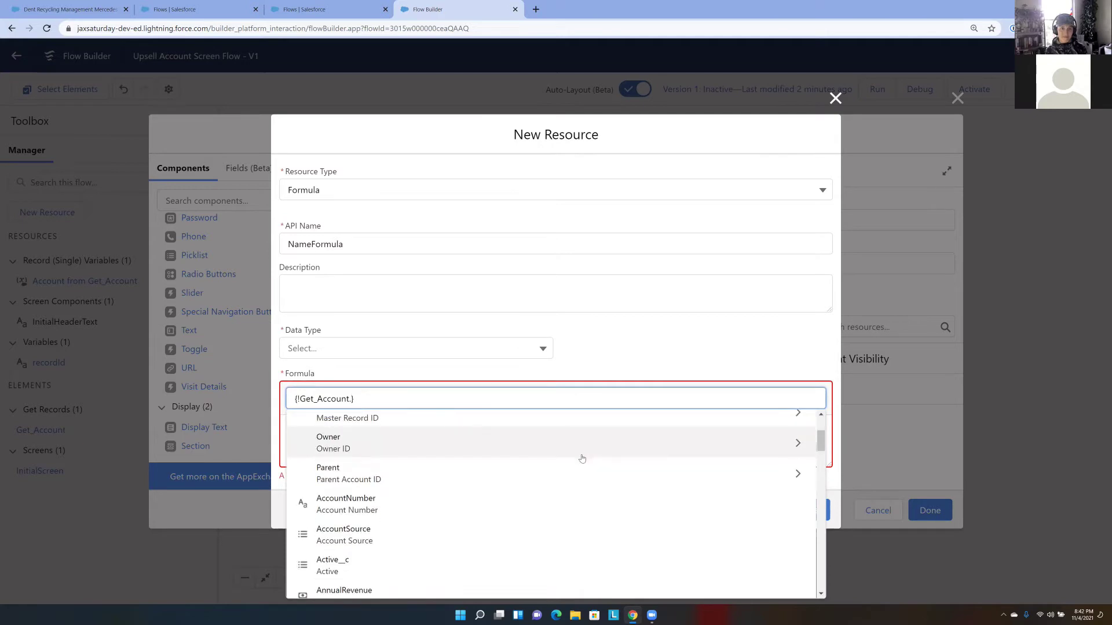
{"action": "scroll", "coordinate": [582, 459], "scroll_direction": "down", "scroll_amount": 8}
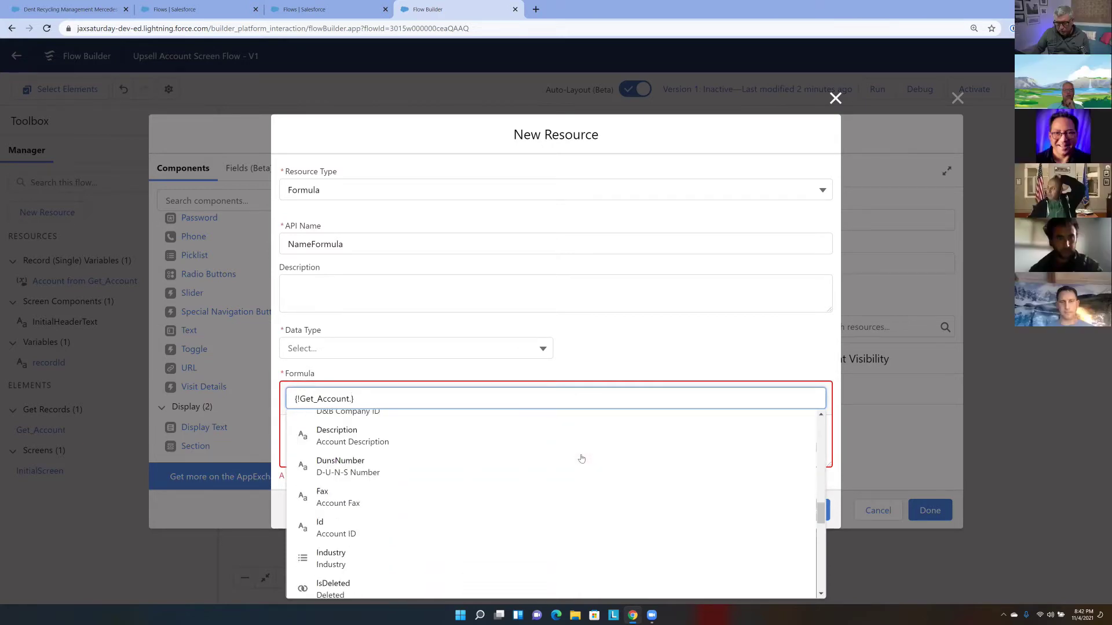
{"action": "scroll", "coordinate": [582, 459], "scroll_direction": "down", "scroll_amount": 5}
{"action": "scroll", "coordinate": [581, 458], "scroll_direction": "down", "scroll_amount": 3}
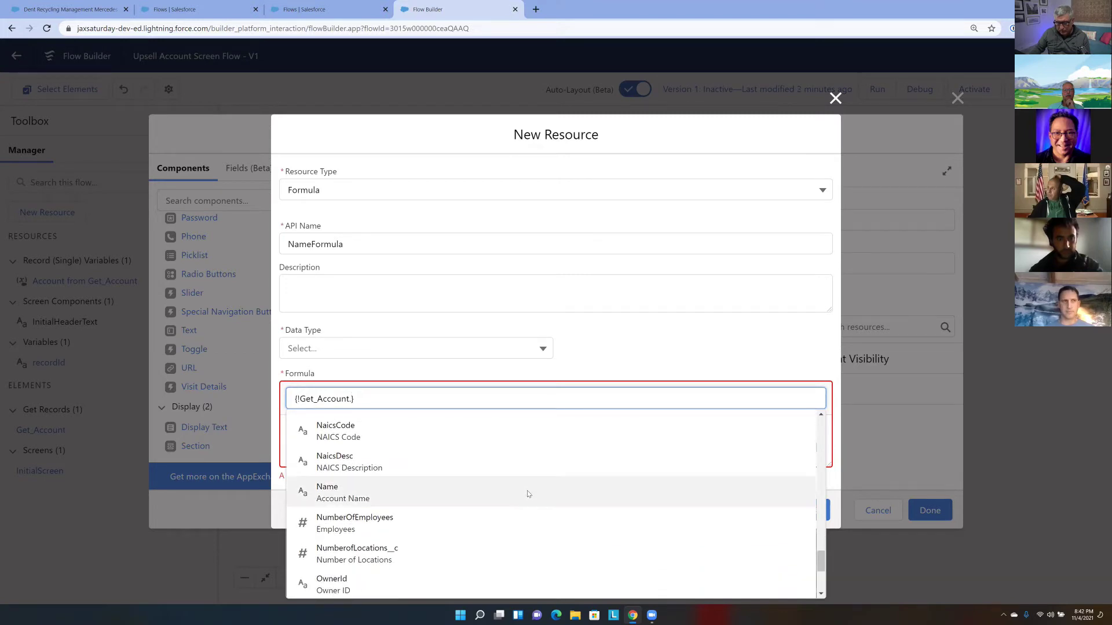
{"action": "left_click", "coordinate": [528, 494]}
Append & " Mercedes Opportunity - " & after the account name in the NameFormula formula
{"action": "left_click", "coordinate": [382, 440]}
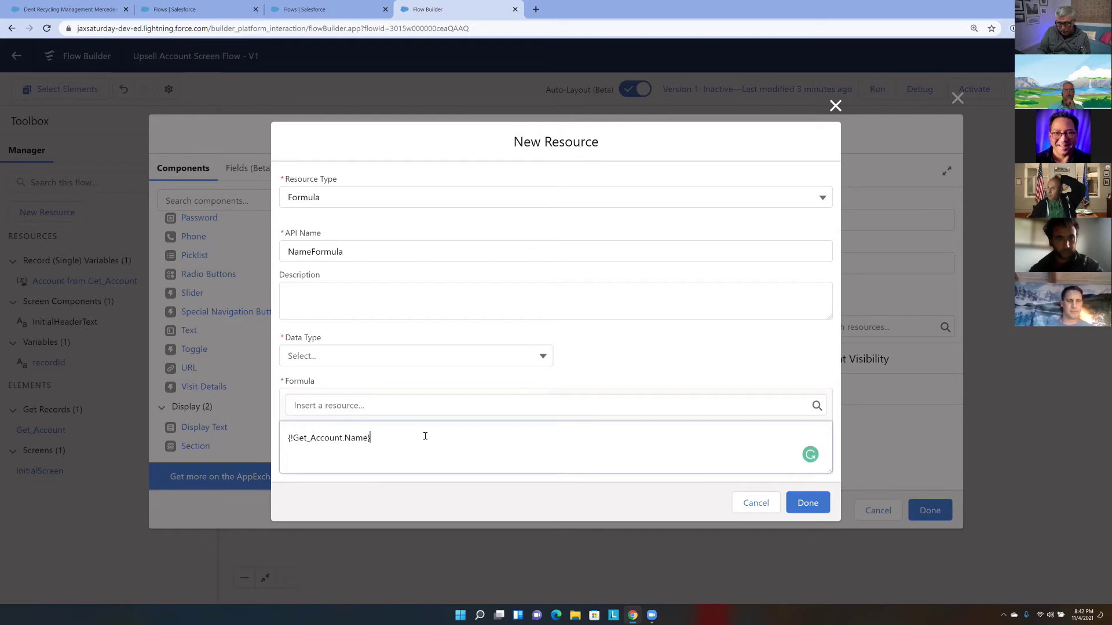
{"action": "type", "text": "&"}
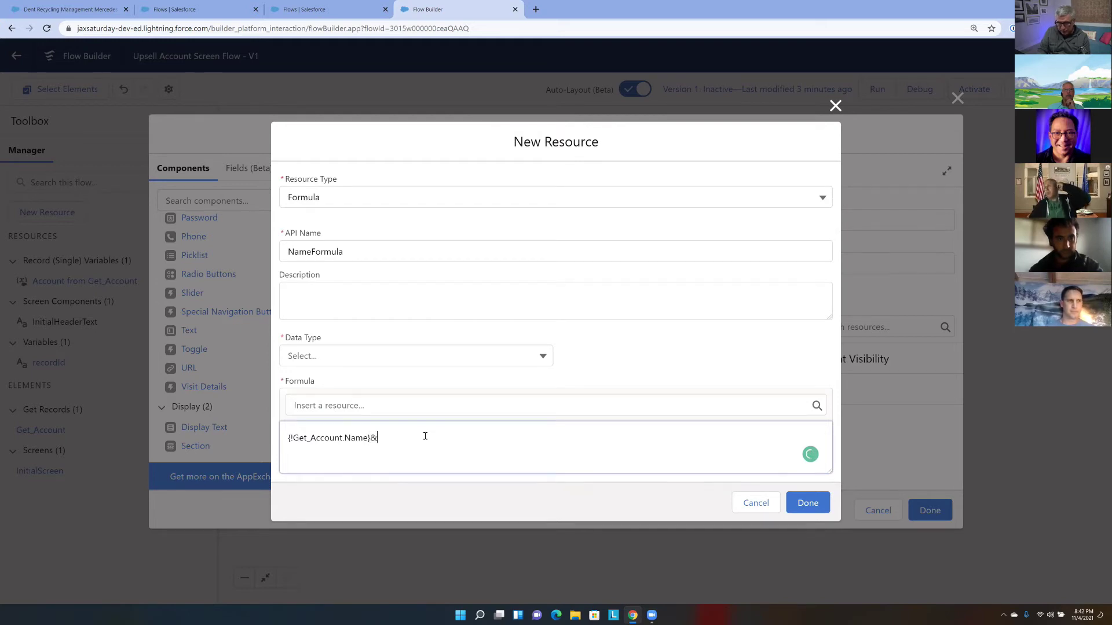
{"action": "type", "text": "\""}
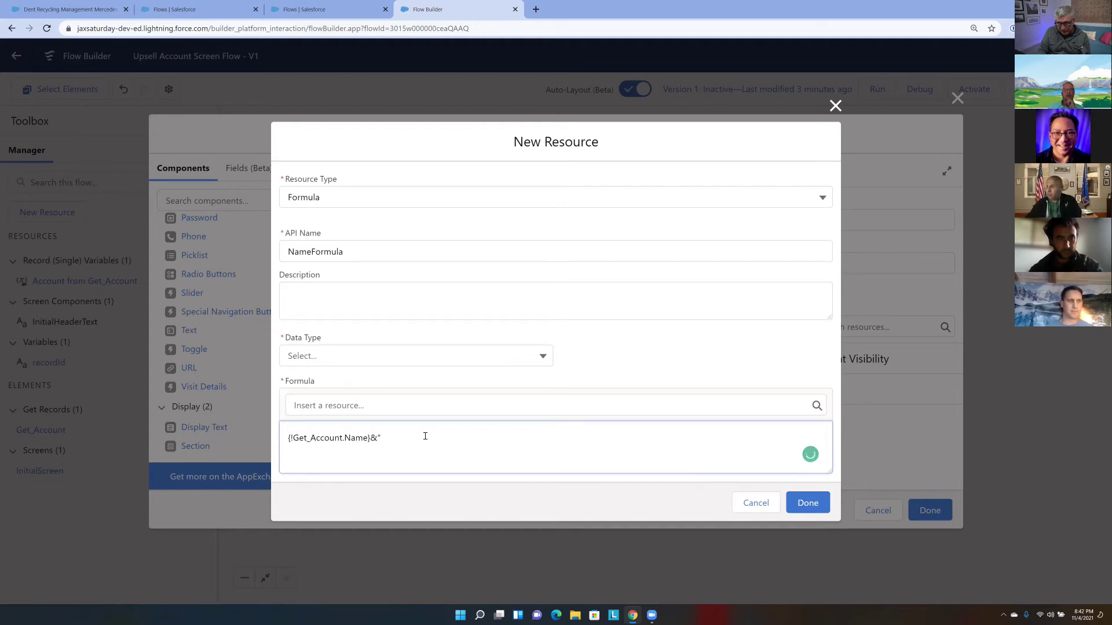
{"action": "type", "text": " Mercede"}
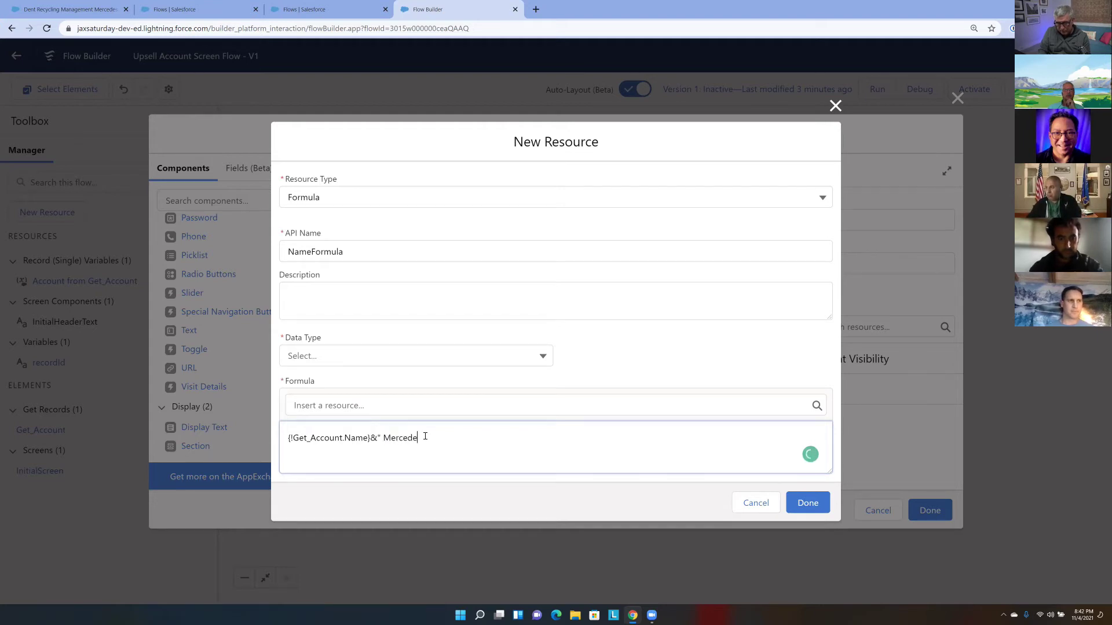
{"action": "type", "text": "s Opportunity -"}
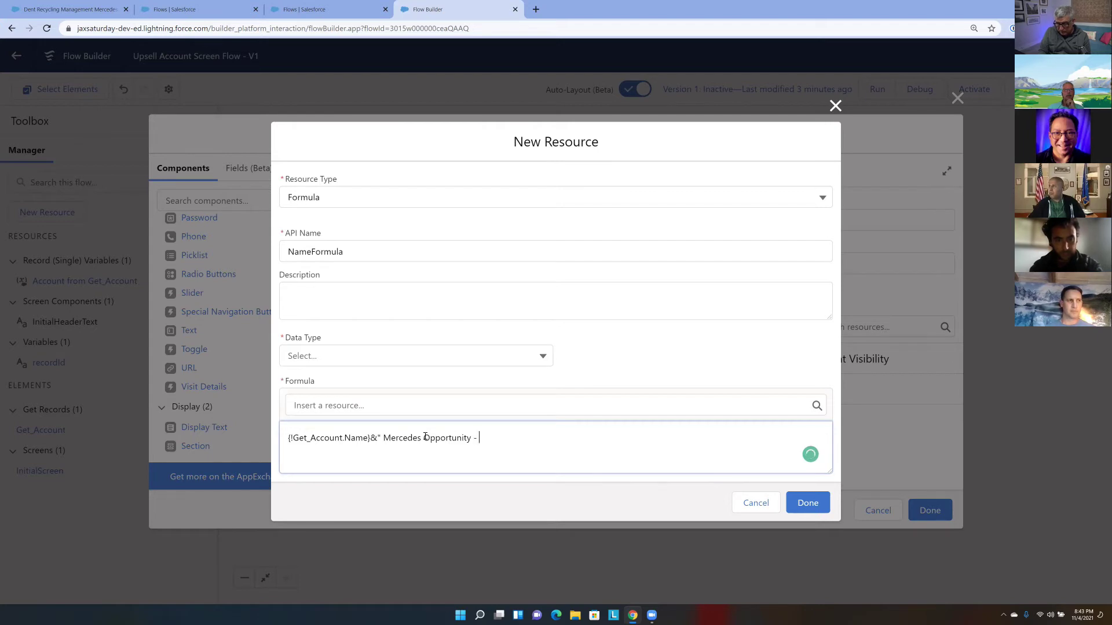
{"action": "key", "text": "BackSpace"}
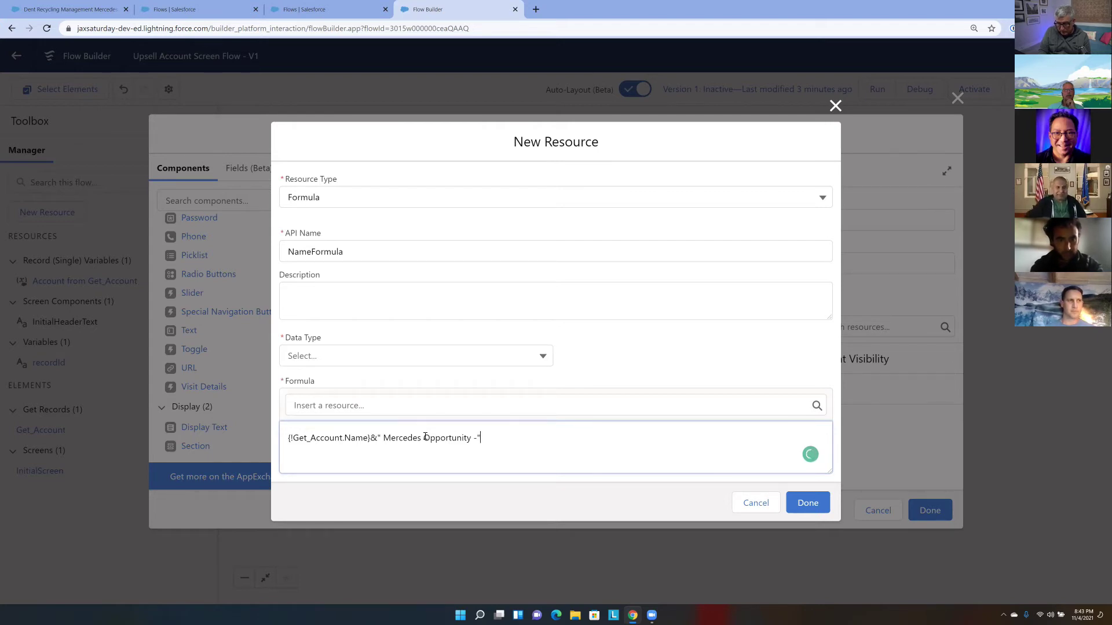
{"action": "type", "text": "&"}
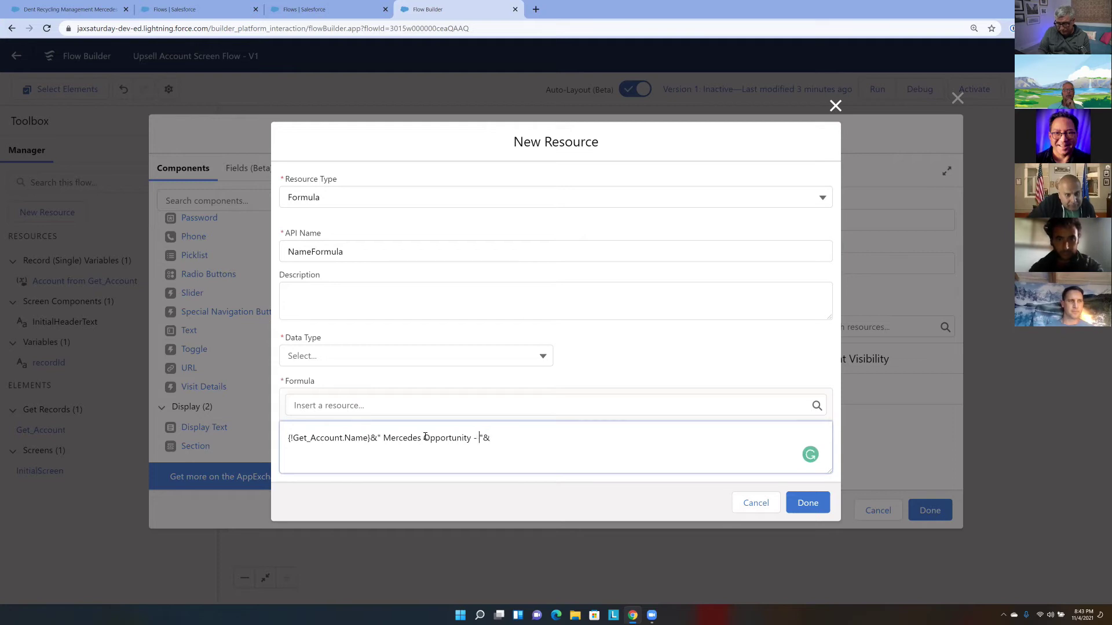
Insert the global flow variable {!$Flow.CurrentDateTime} at the end of the NameFormula formula
{"action": "left_click", "coordinate": [313, 406]}
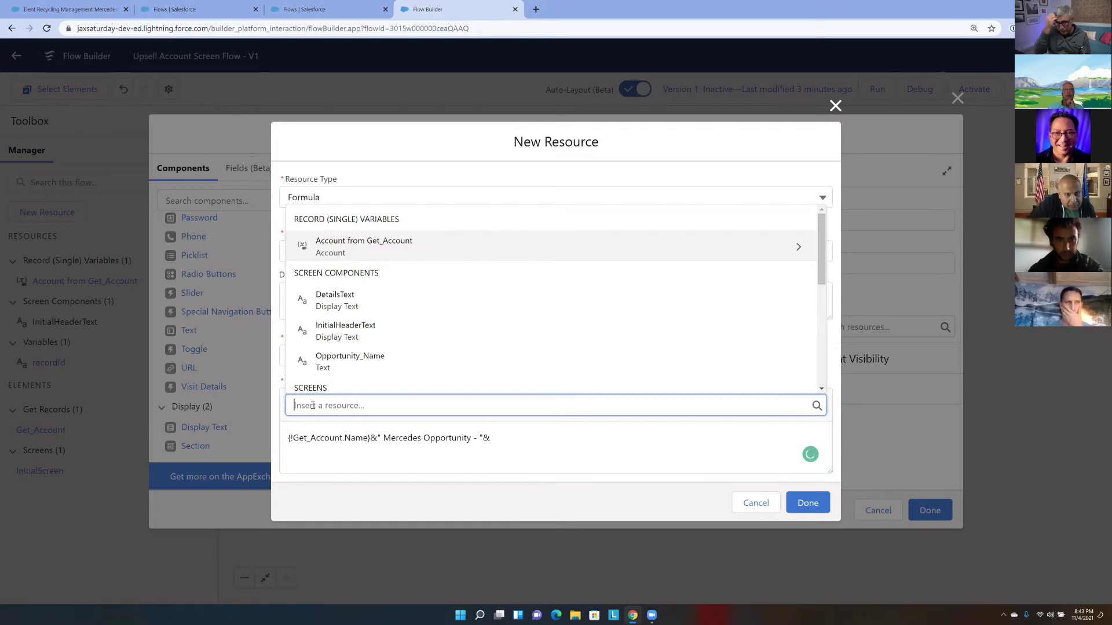
{"action": "type", "text": "flow"}
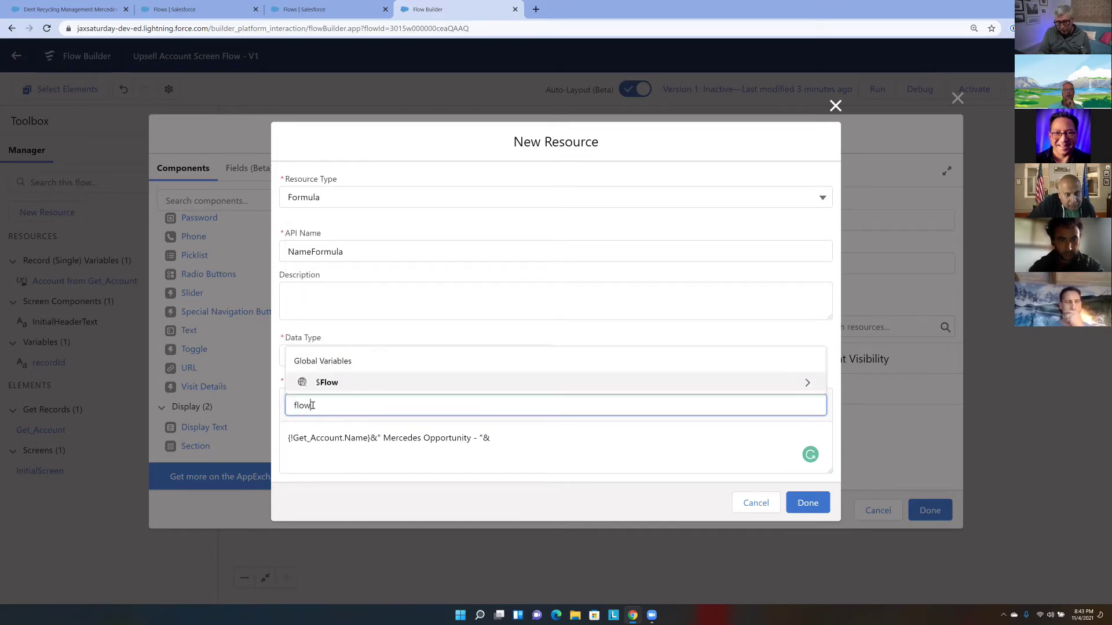
{"action": "left_click", "coordinate": [338, 384]}
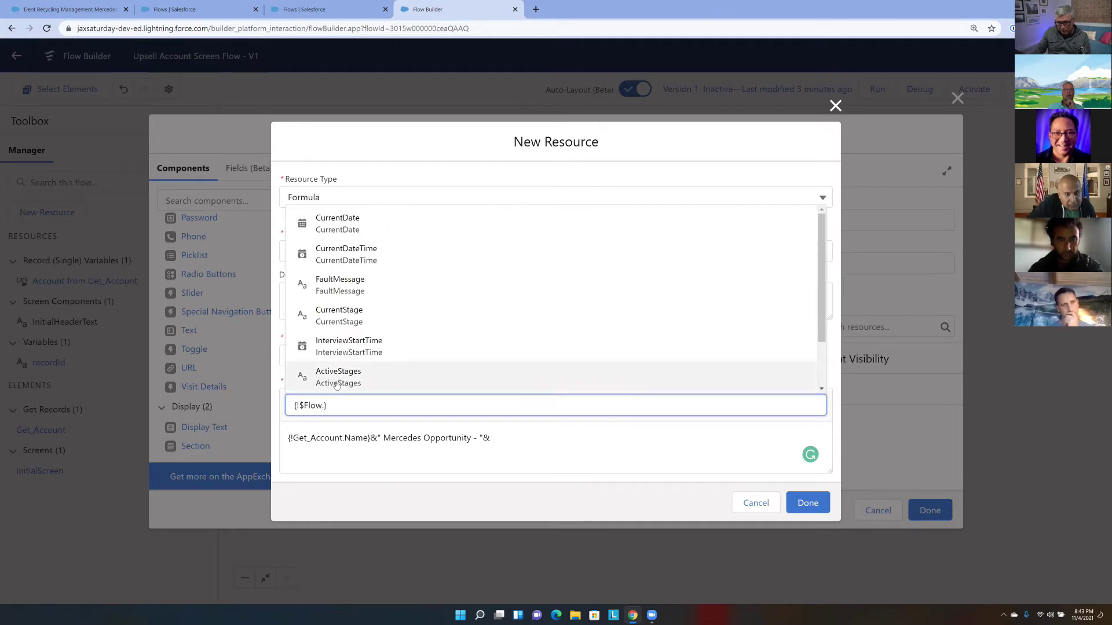
{"action": "left_click", "coordinate": [393, 257]}
{"action": "left_click", "coordinate": [490, 438]}
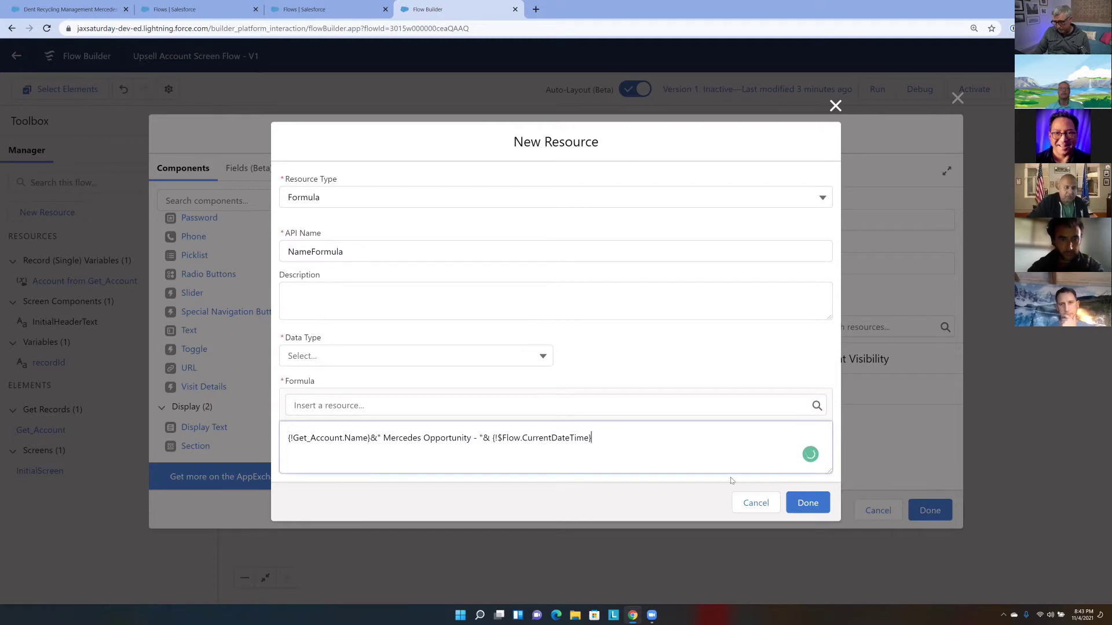
Set the NameFormula data type to Text and finish the resource as the Opportunity Name default value
{"action": "left_click", "coordinate": [806, 504]}
{"action": "left_click", "coordinate": [812, 446]}
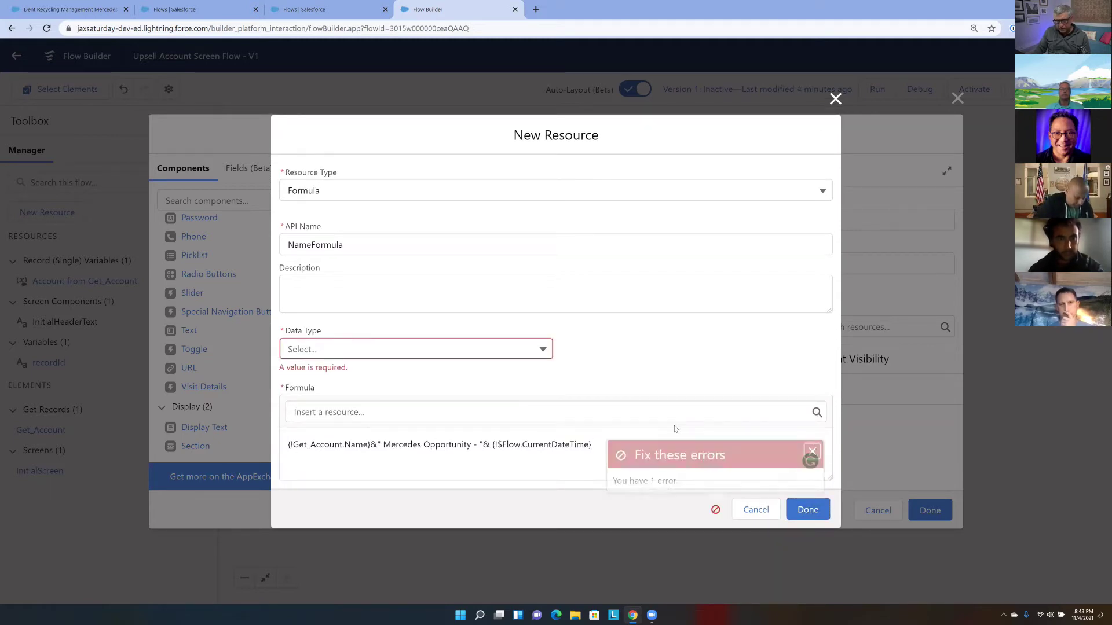
{"action": "left_click", "coordinate": [541, 348]}
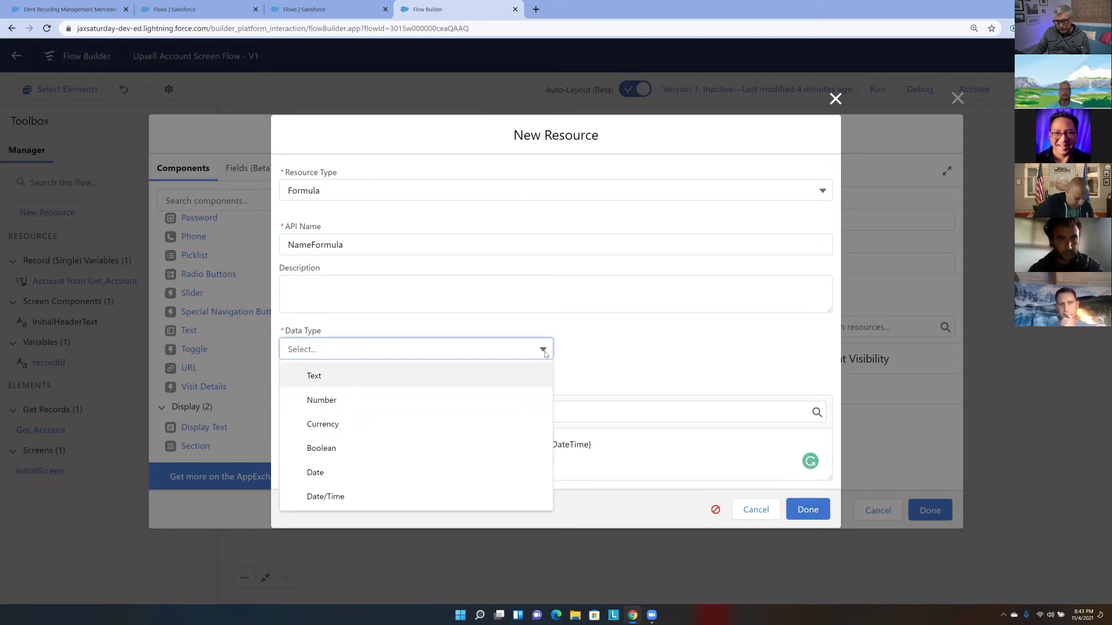
{"action": "left_click", "coordinate": [343, 377]}
{"action": "left_click", "coordinate": [808, 509]}
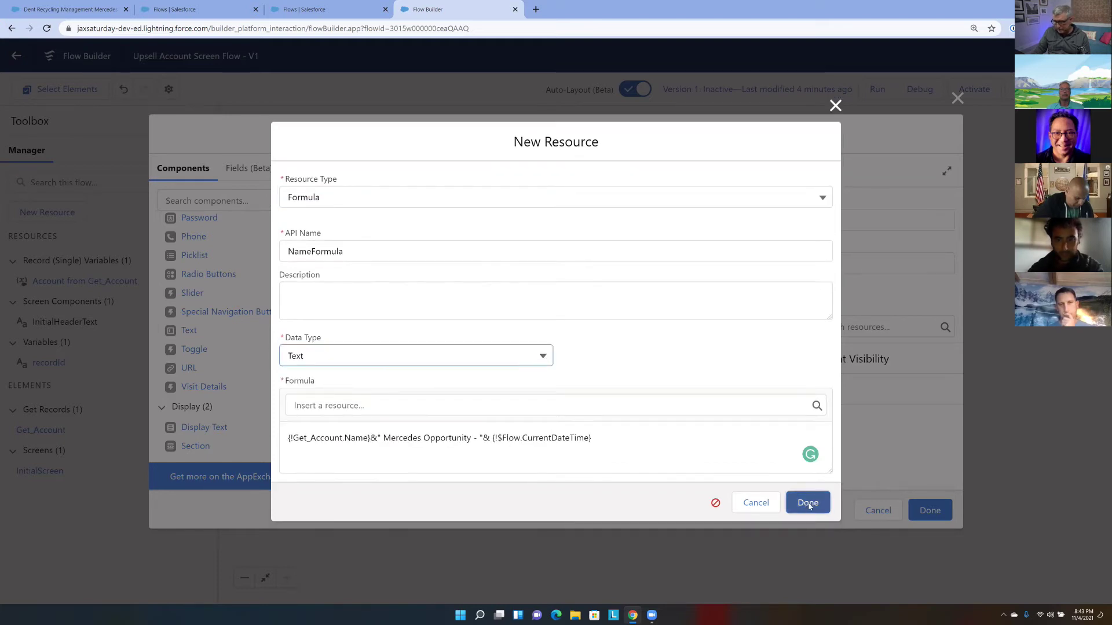
{"action": "left_click", "coordinate": [808, 502]}
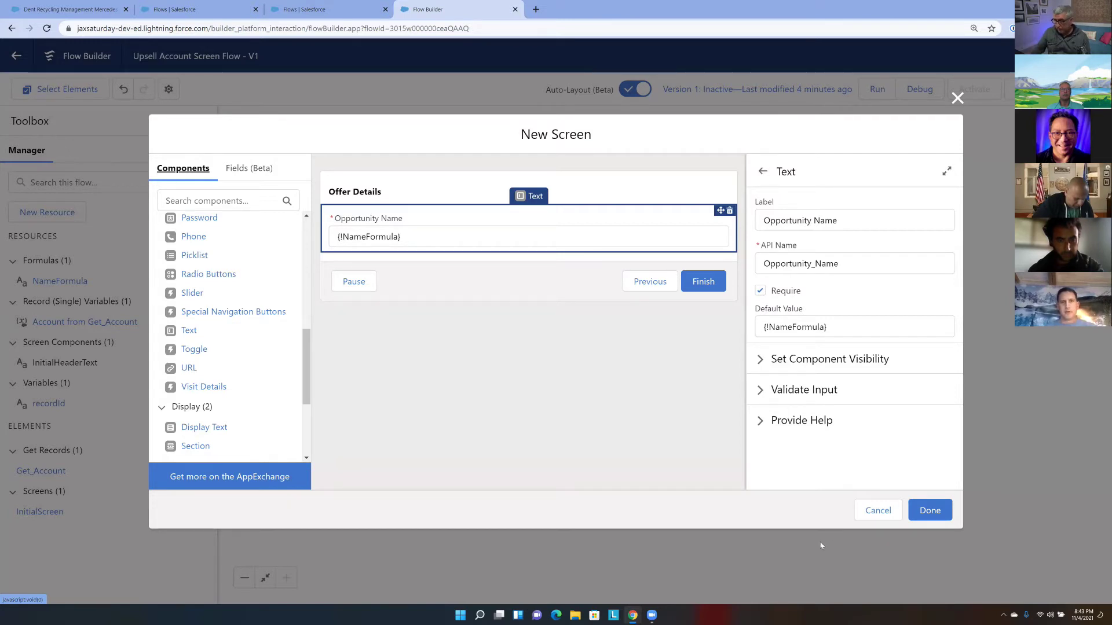
Finish the Offer Details screen, save the flow and dismiss the issue list
{"action": "left_click", "coordinate": [929, 511]}
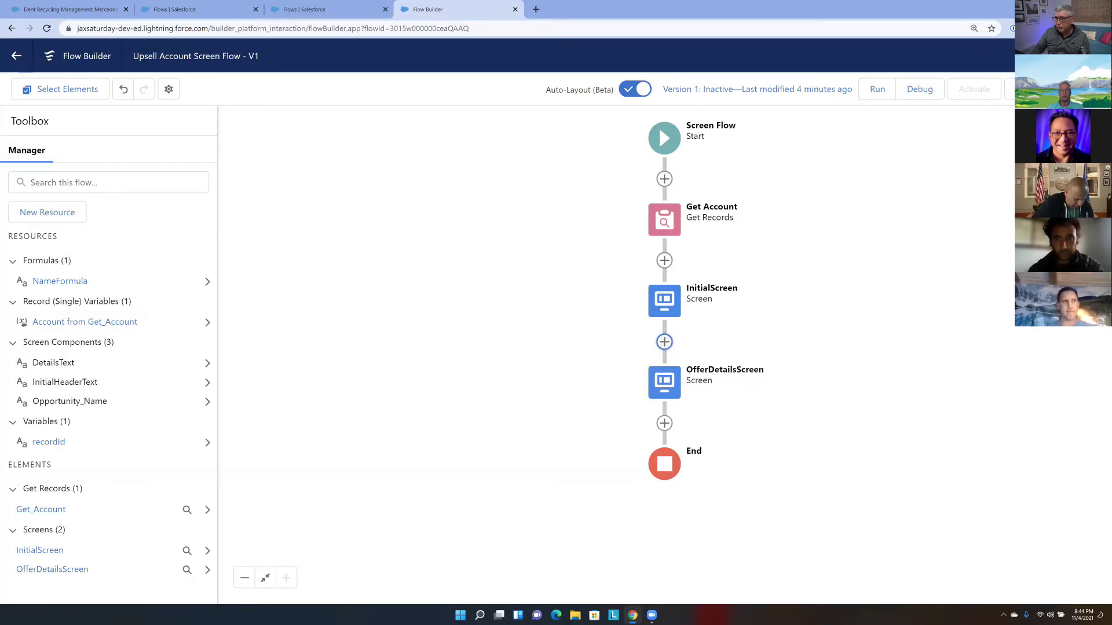
{"action": "key", "text": "ctrl+s"}
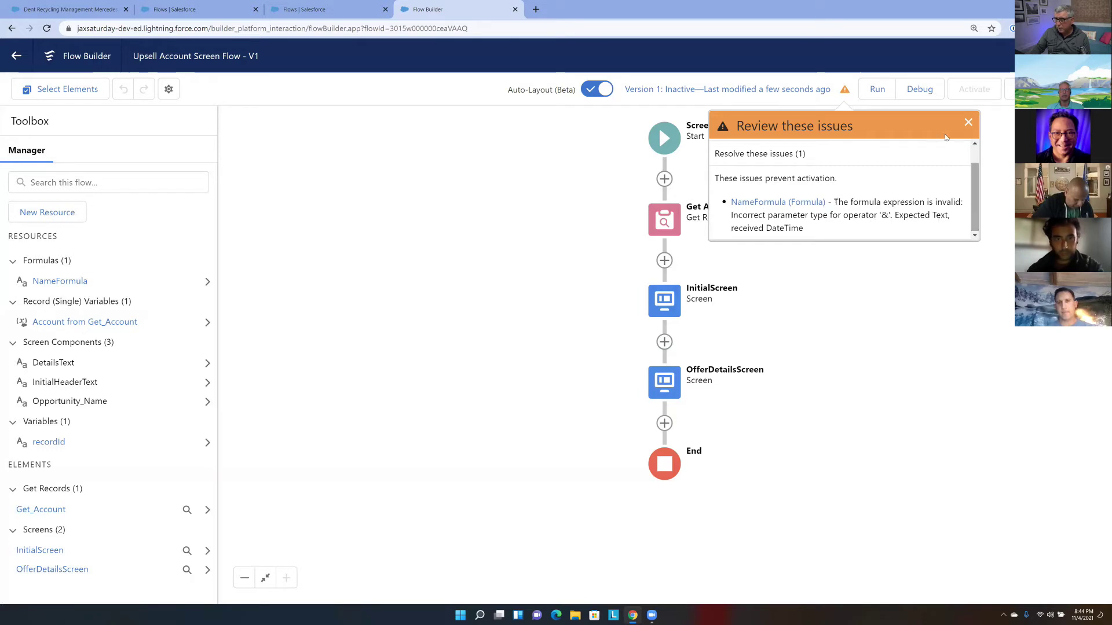
{"action": "left_click", "coordinate": [968, 122]}
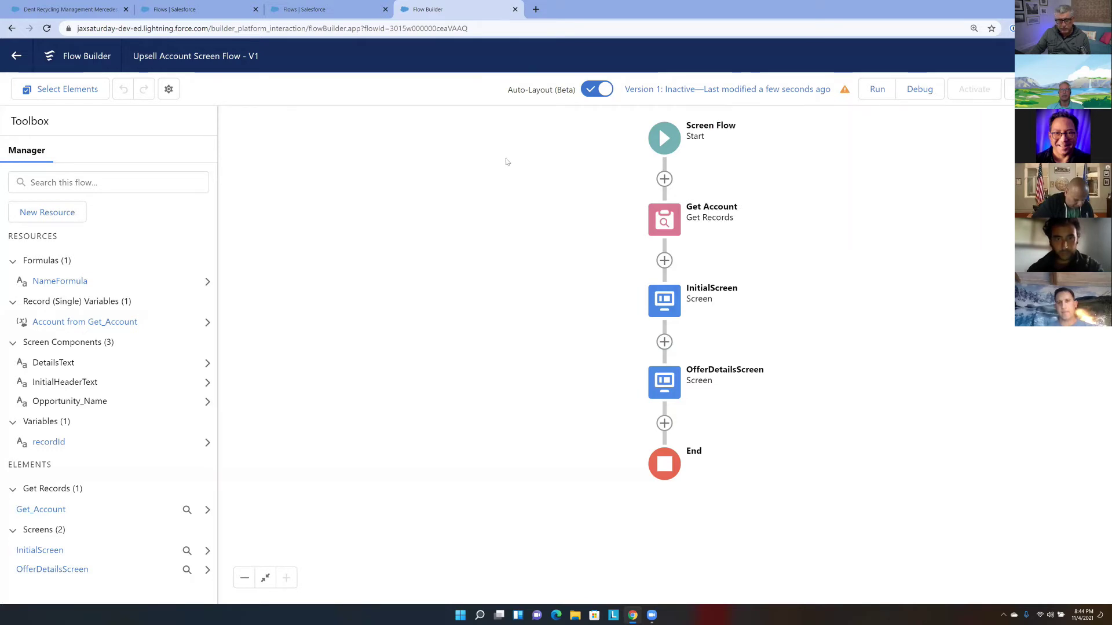
Edit the NameFormula resource so that both & operators have a space on each side
{"action": "left_click", "coordinate": [207, 281]}
{"action": "left_click", "coordinate": [183, 267]}
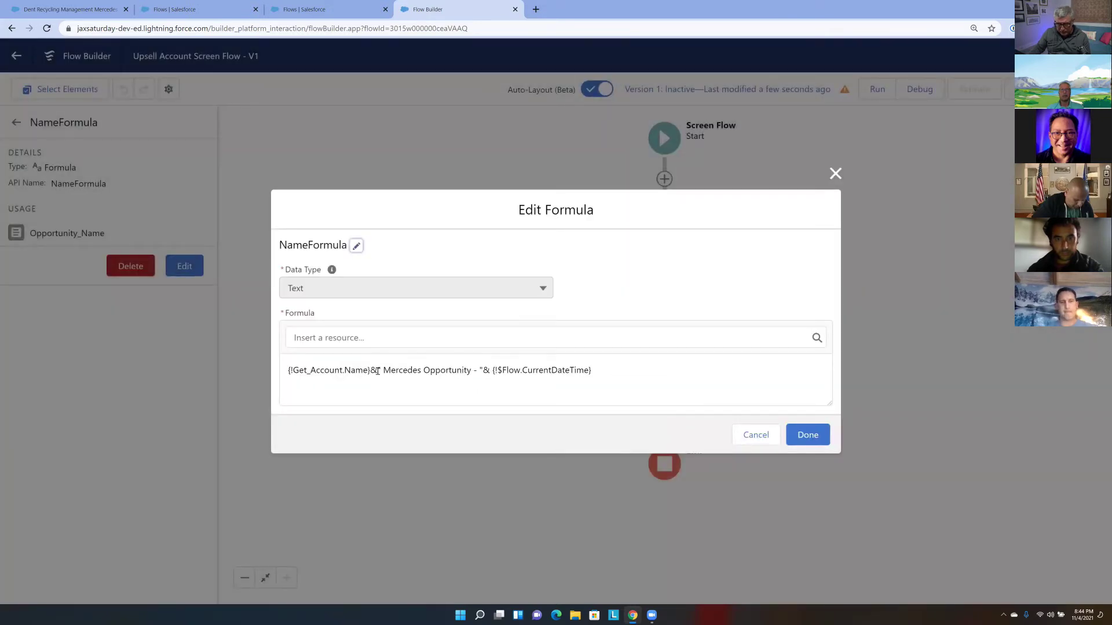
{"action": "left_click", "coordinate": [484, 370]}
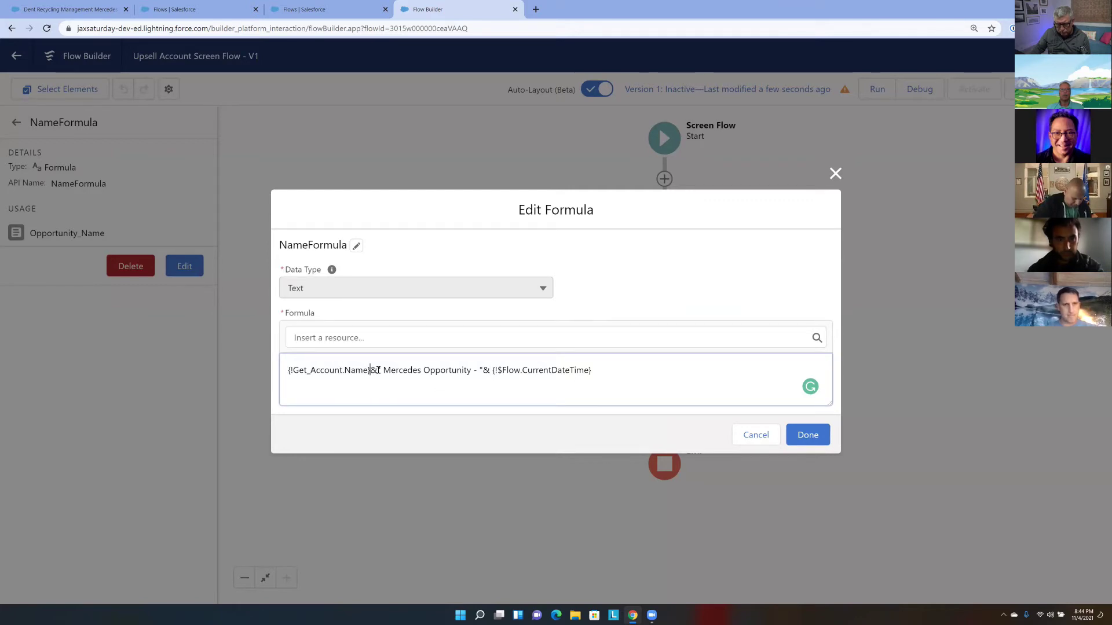
{"action": "left_click", "coordinate": [485, 371]}
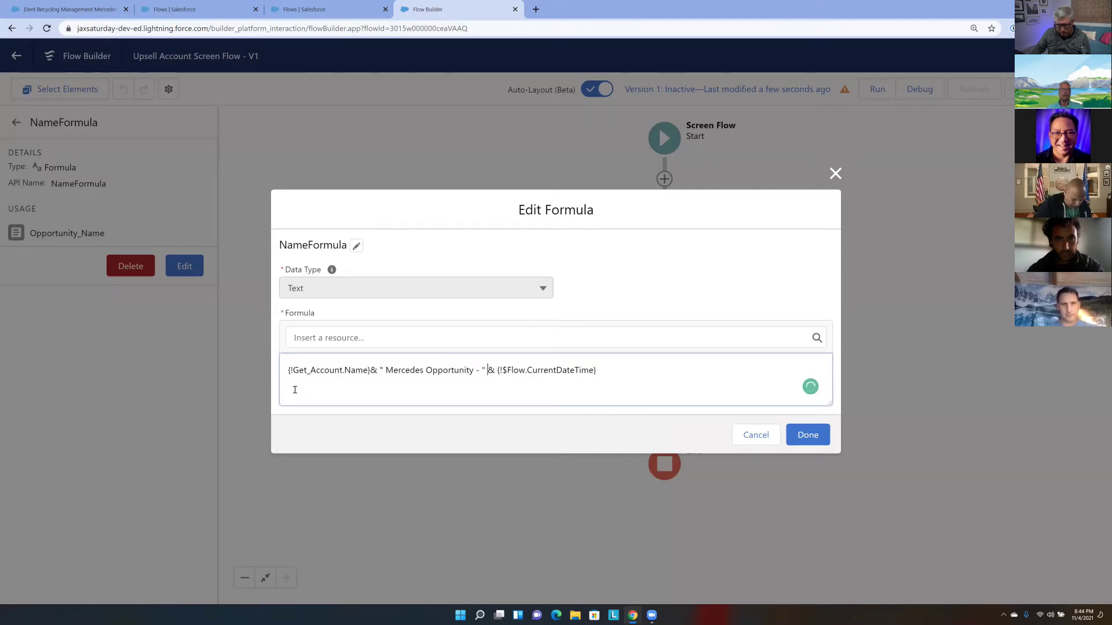
{"action": "left_click", "coordinate": [371, 371]}
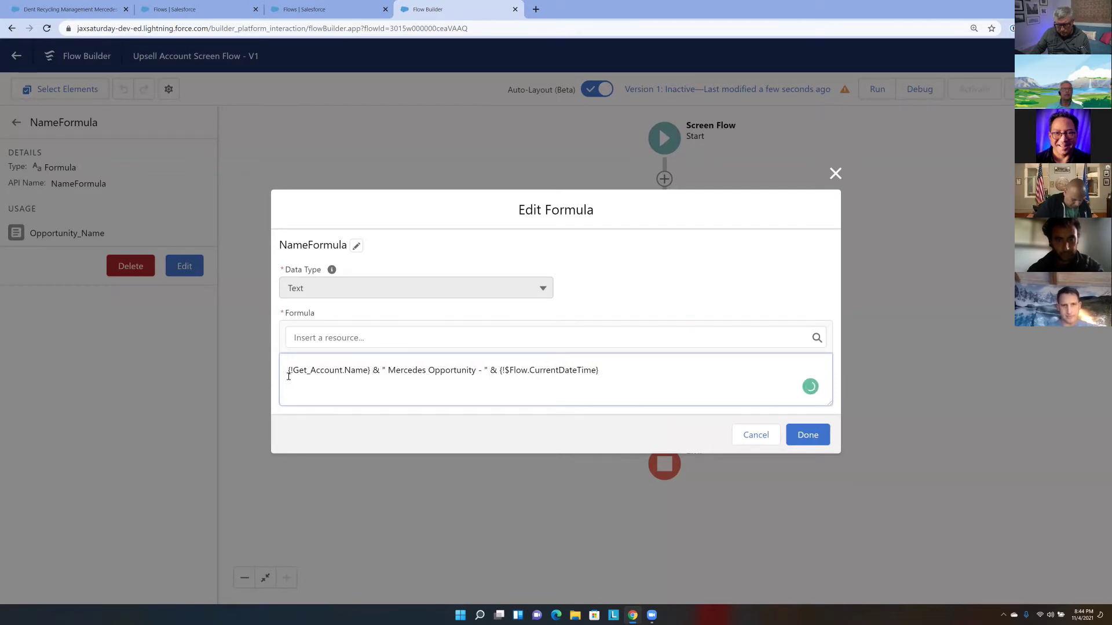
{"action": "left_click", "coordinate": [807, 435]}
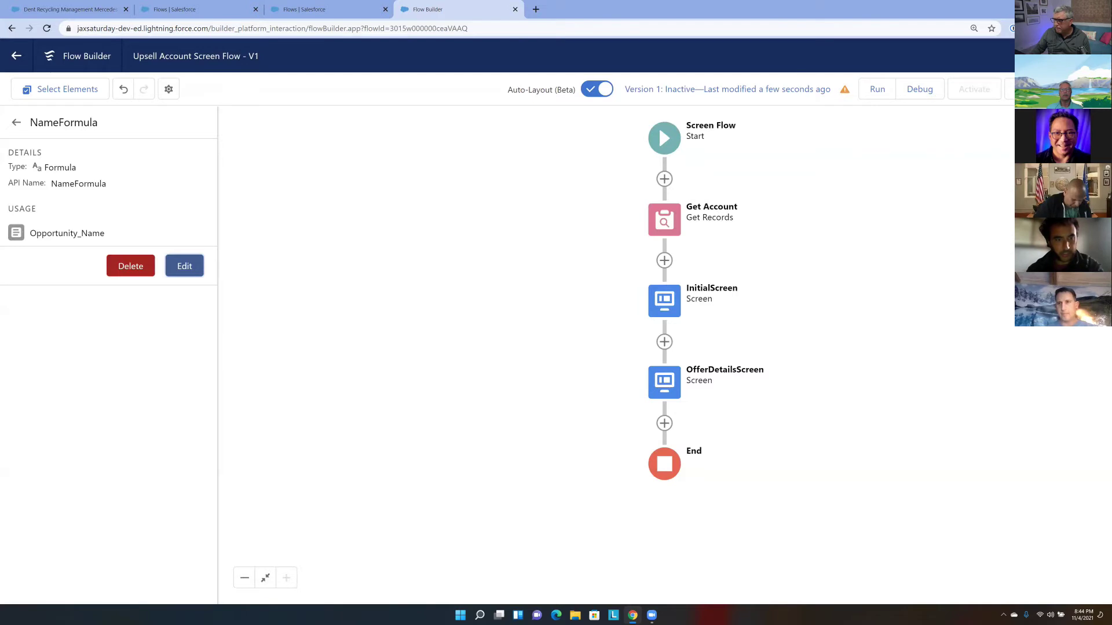
Save the flow again, read the full issue description for NameFormula and dismiss it
{"action": "key", "text": "ctrl+s"}
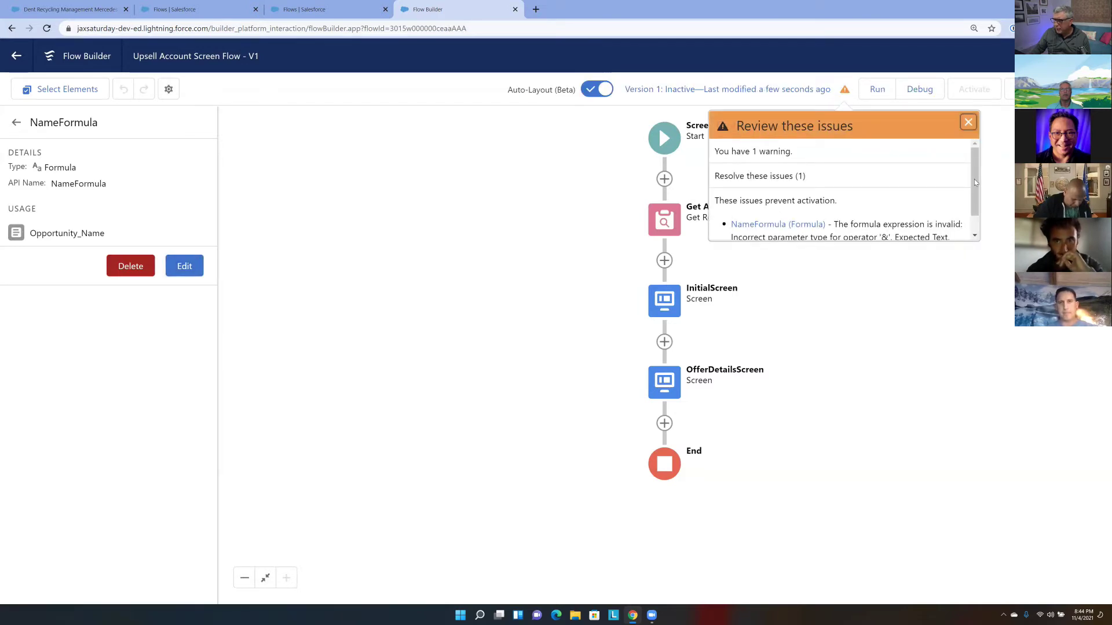
{"action": "left_click_drag", "start_coordinate": [978, 187], "coordinate": [980, 207]}
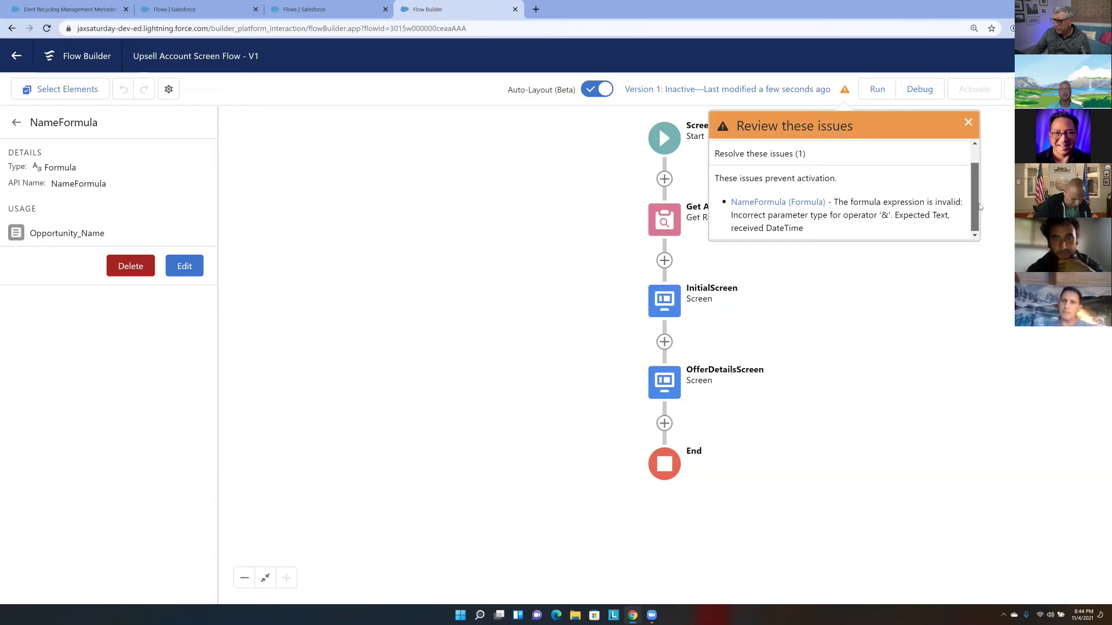
{"action": "left_click", "coordinate": [970, 125]}
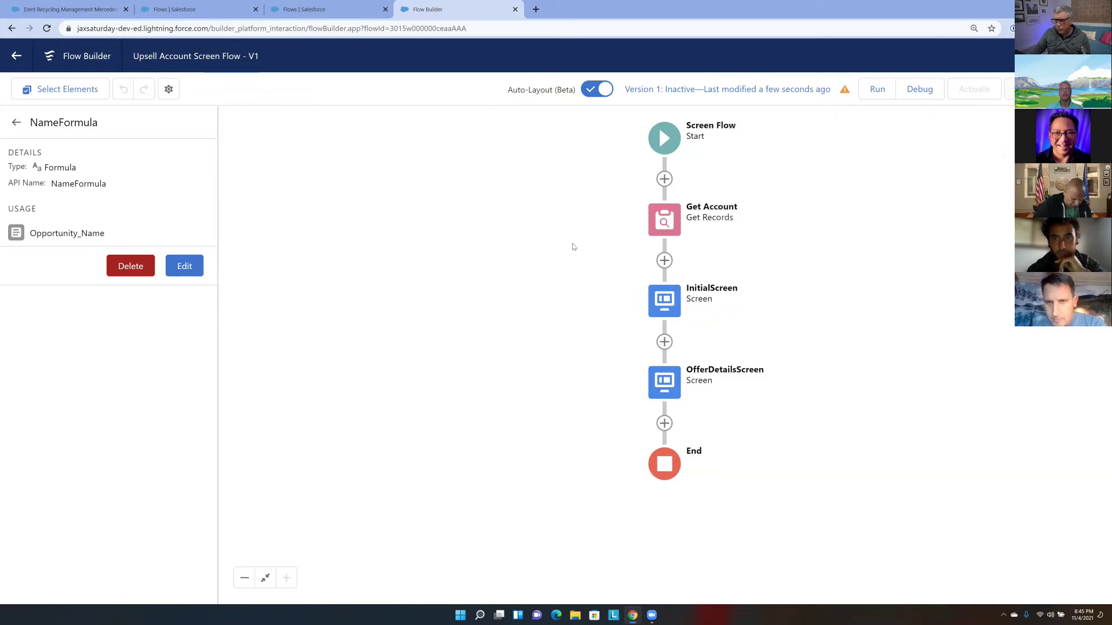
Wrap the current date and time in NameFormula as TEXT({!$Flow.CurrentDateTime}) and save the flow
{"action": "left_click", "coordinate": [187, 267]}
{"action": "left_click", "coordinate": [500, 371]}
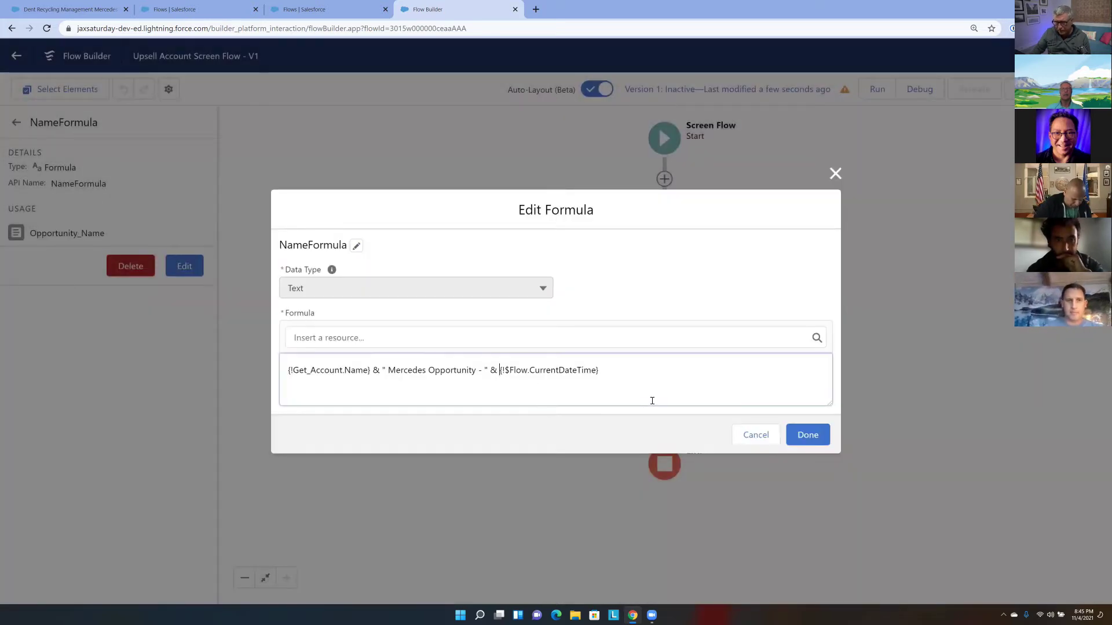
{"action": "type", "text": "TEXT"}
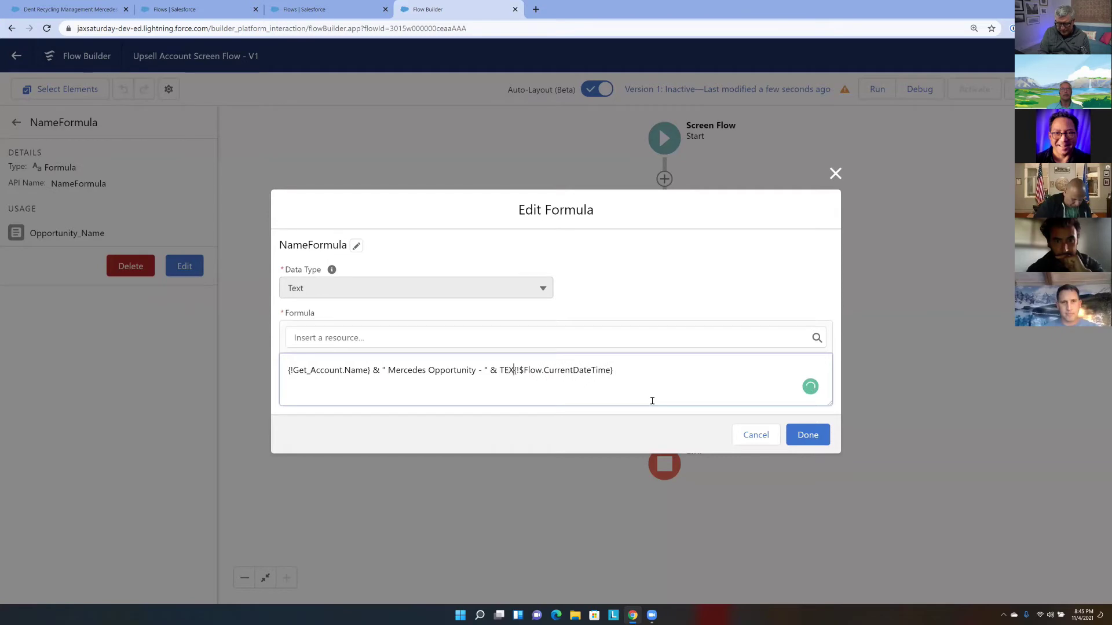
{"action": "type", "text": "("}
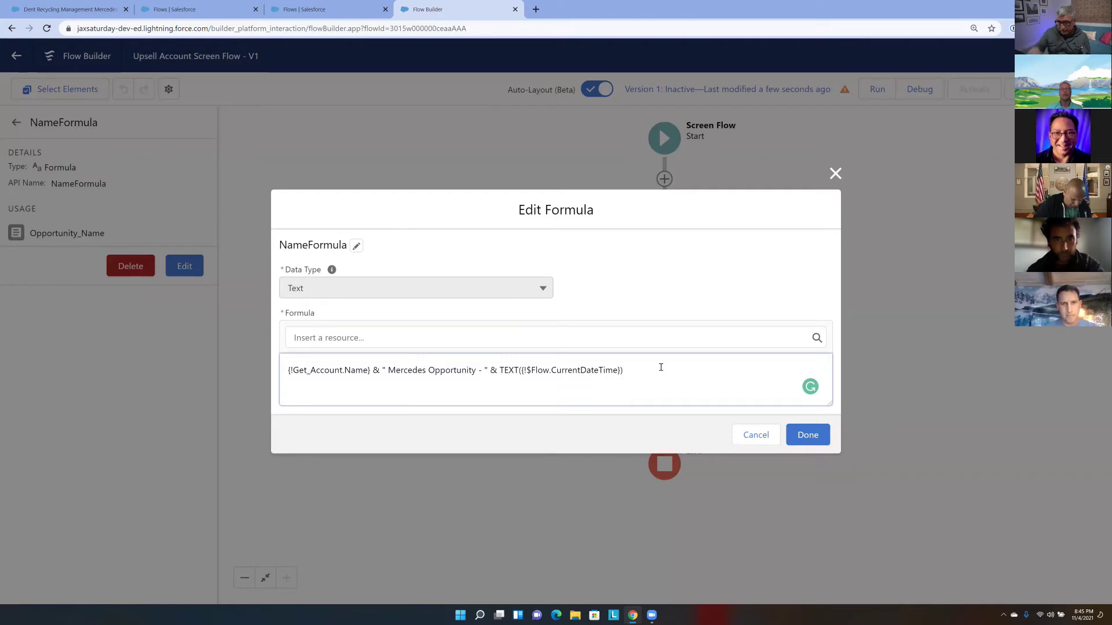
{"action": "left_click", "coordinate": [807, 435]}
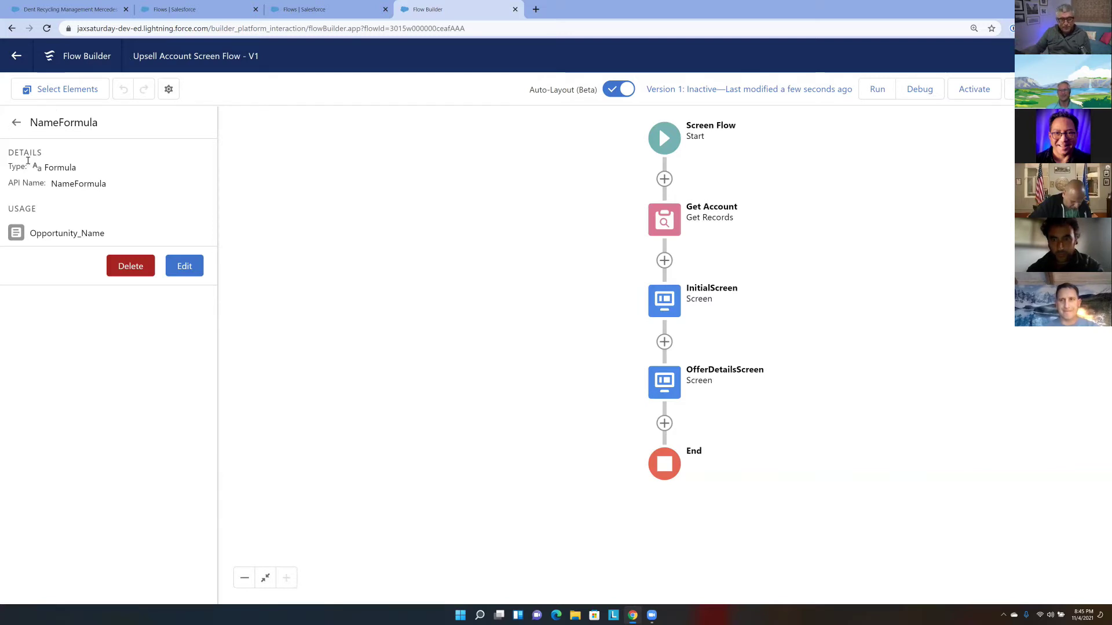
Open OfferDetailsScreen for editing and add a Picklist component beneath the Opportunity Name input
{"action": "left_click", "coordinate": [16, 125]}
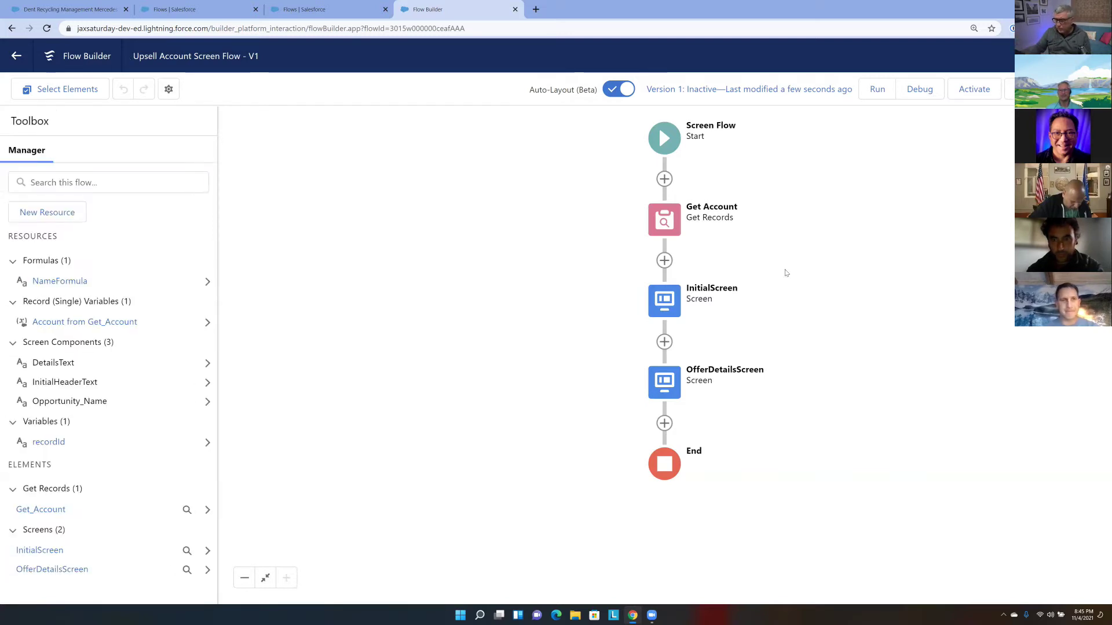
{"action": "left_click", "coordinate": [668, 382]}
{"action": "left_click", "coordinate": [664, 506]}
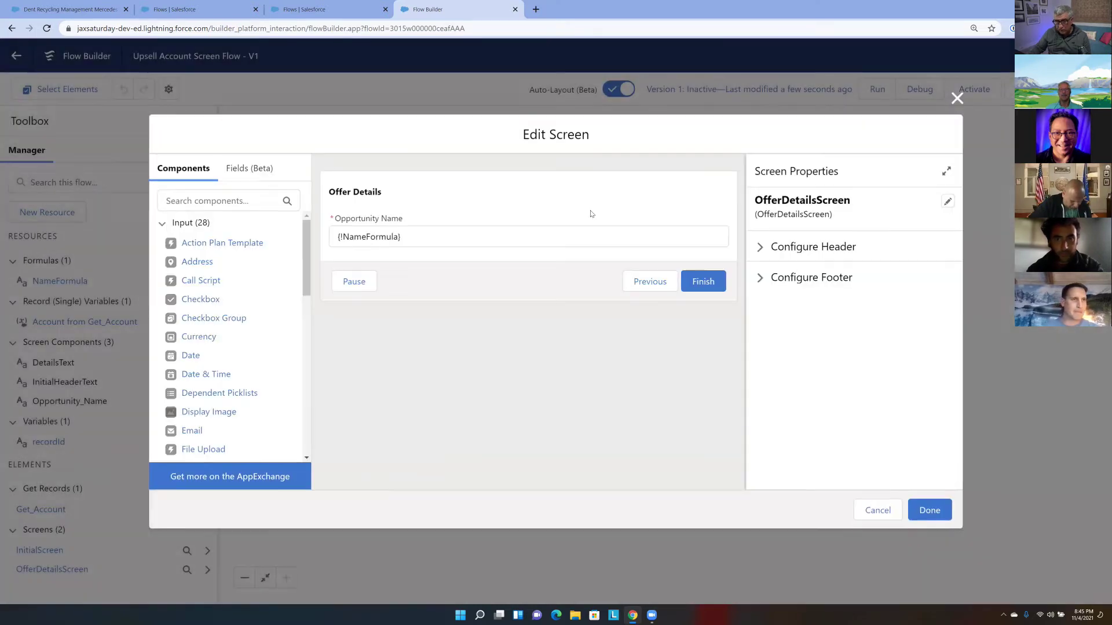
{"action": "left_click", "coordinate": [502, 238]}
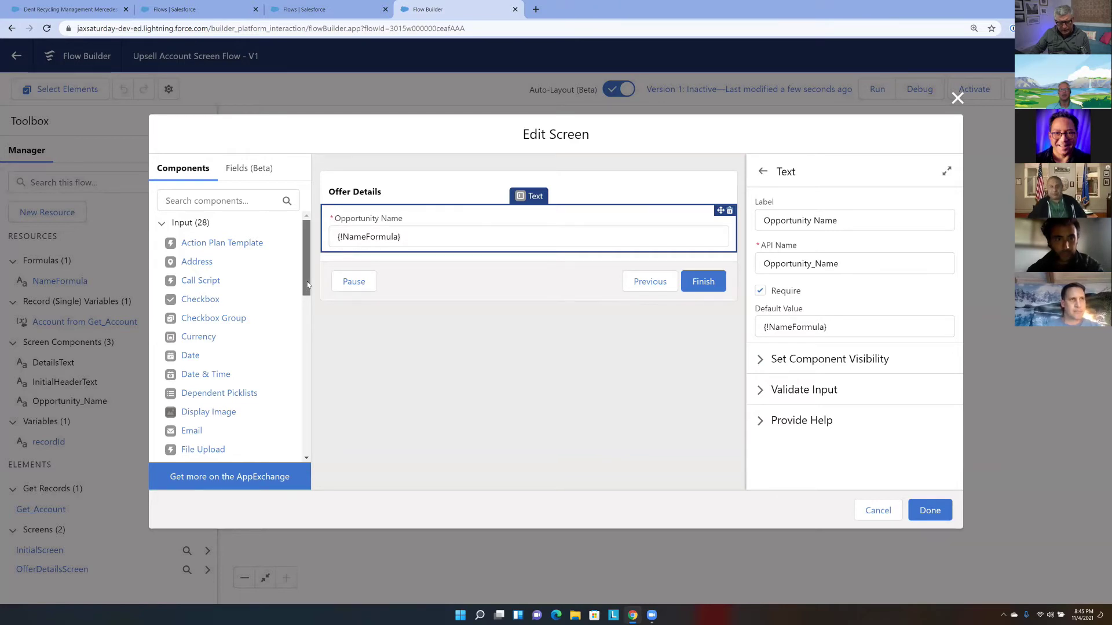
{"action": "left_click_drag", "start_coordinate": [308, 285], "coordinate": [304, 352]}
{"action": "left_click_drag", "start_coordinate": [188, 399], "coordinate": [403, 255]}
Label the picklist "Package", let its API name fill in and make it required
{"action": "left_click", "coordinate": [798, 223]}
{"action": "type", "text": "Package"}
{"action": "left_click", "coordinate": [846, 258]}
{"action": "left_click", "coordinate": [760, 291]}
Change the component type of the Package input to Radio Buttons
{"action": "scroll", "coordinate": [776, 322], "scroll_direction": "down", "scroll_amount": 2}
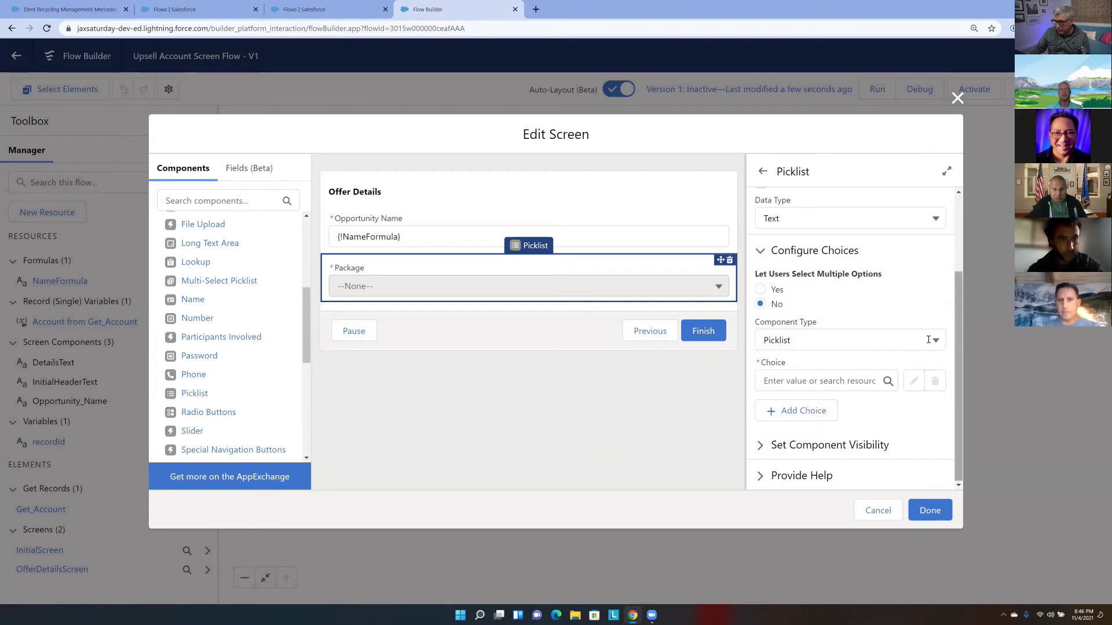
{"action": "left_click", "coordinate": [938, 343]}
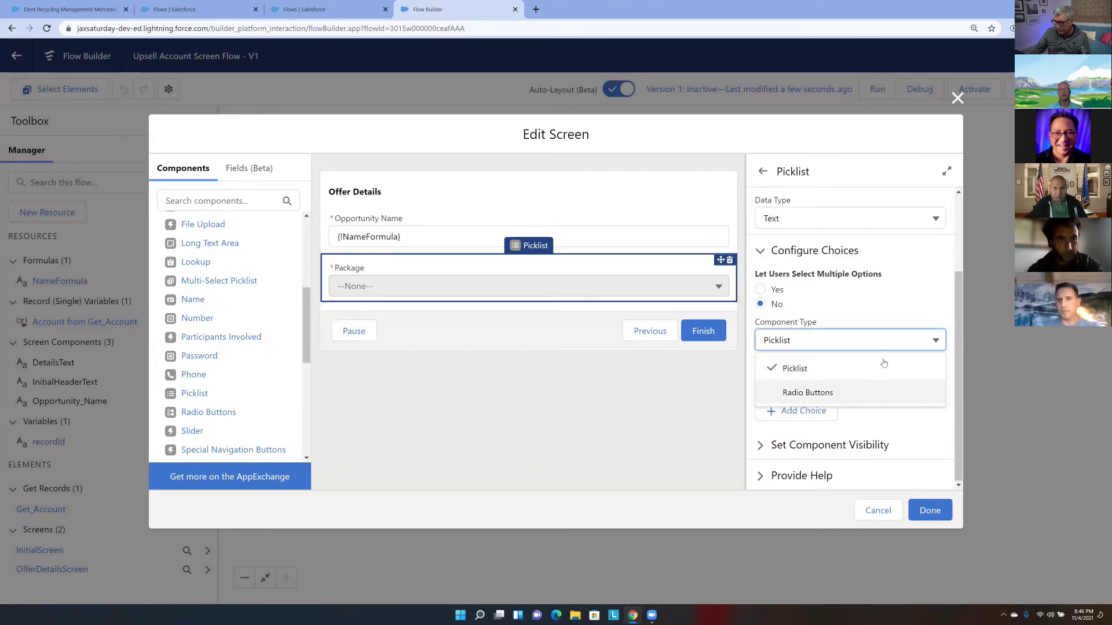
{"action": "left_click", "coordinate": [882, 396]}
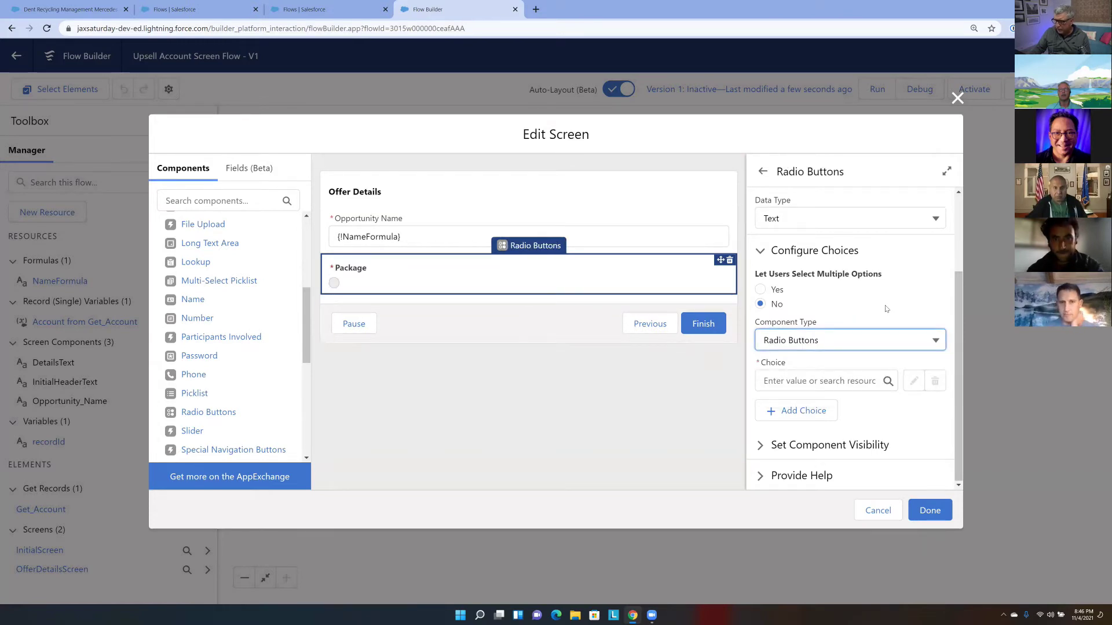
Start a new choice resource of type Choice for the Package input and set its API name to ChoiceA
{"action": "left_click", "coordinate": [822, 381]}
{"action": "left_click", "coordinate": [826, 416]}
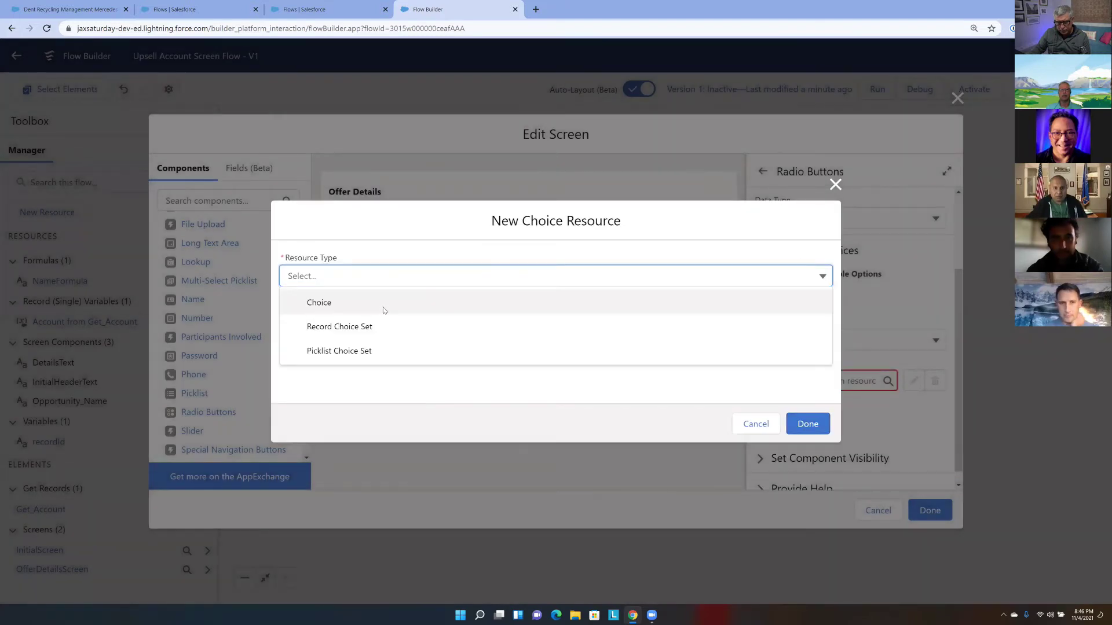
{"action": "left_click", "coordinate": [382, 310]}
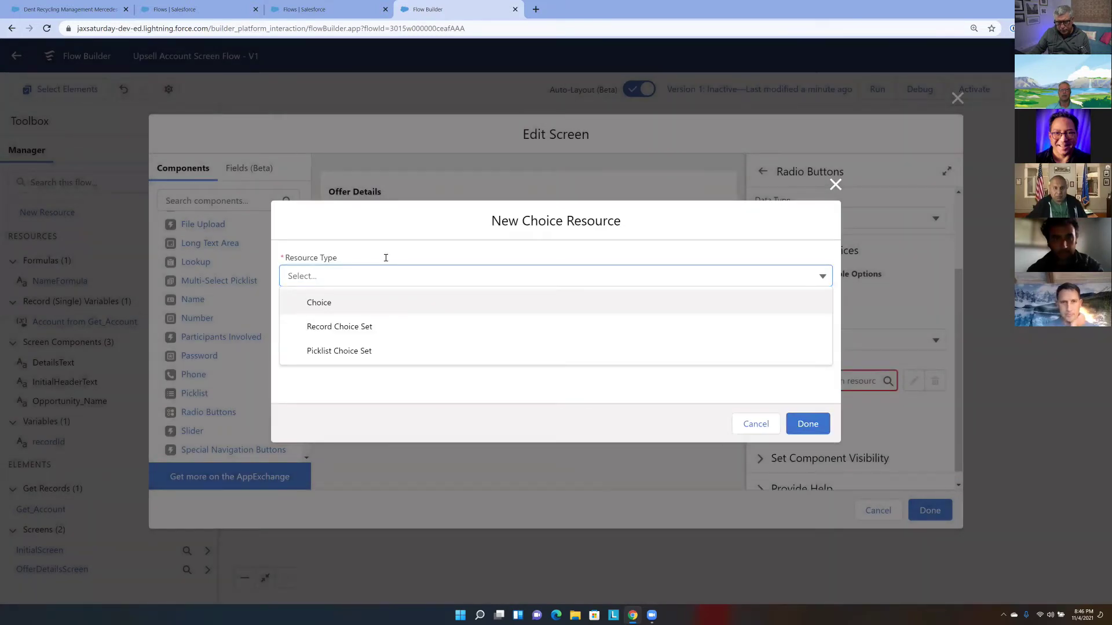
{"action": "left_click", "coordinate": [384, 225]}
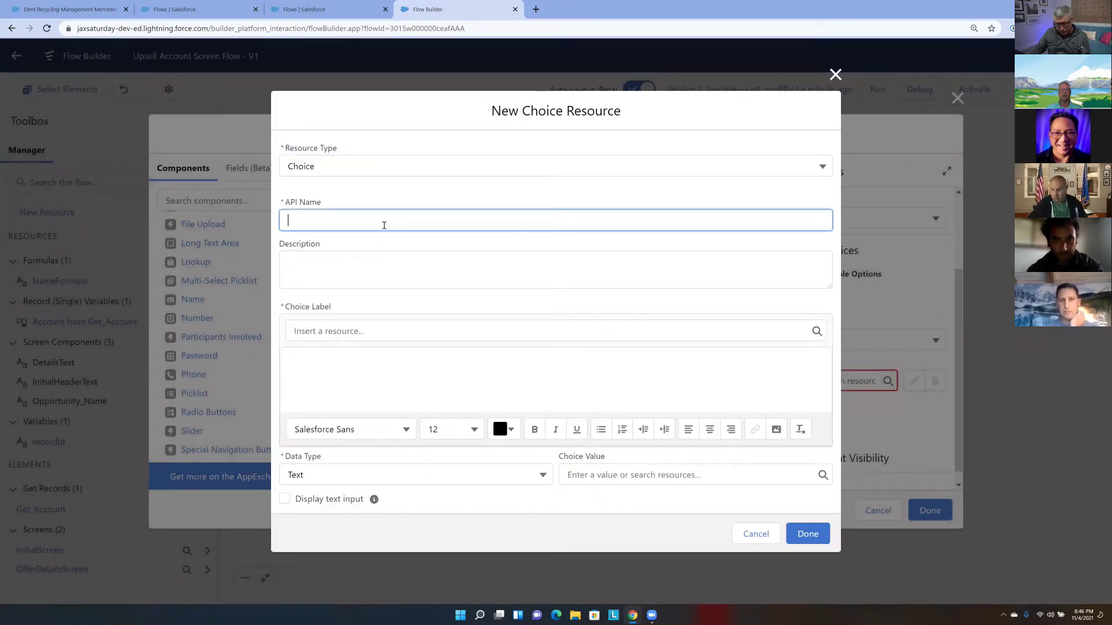
{"action": "type", "text": "A"}
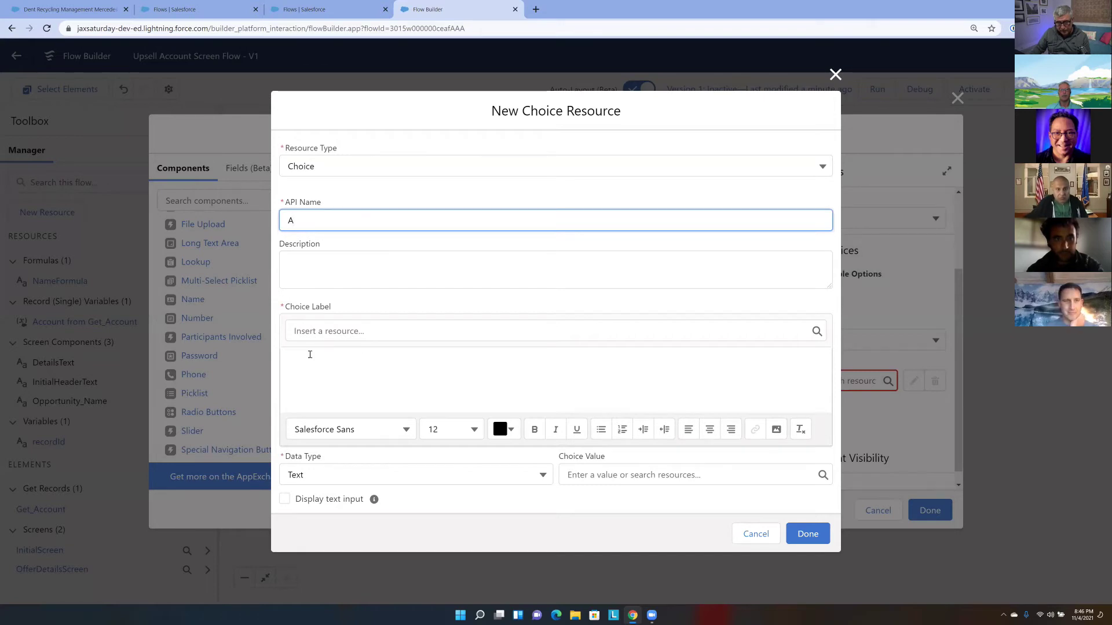
{"action": "key", "text": "Home"}
{"action": "type", "text": "Choice"}
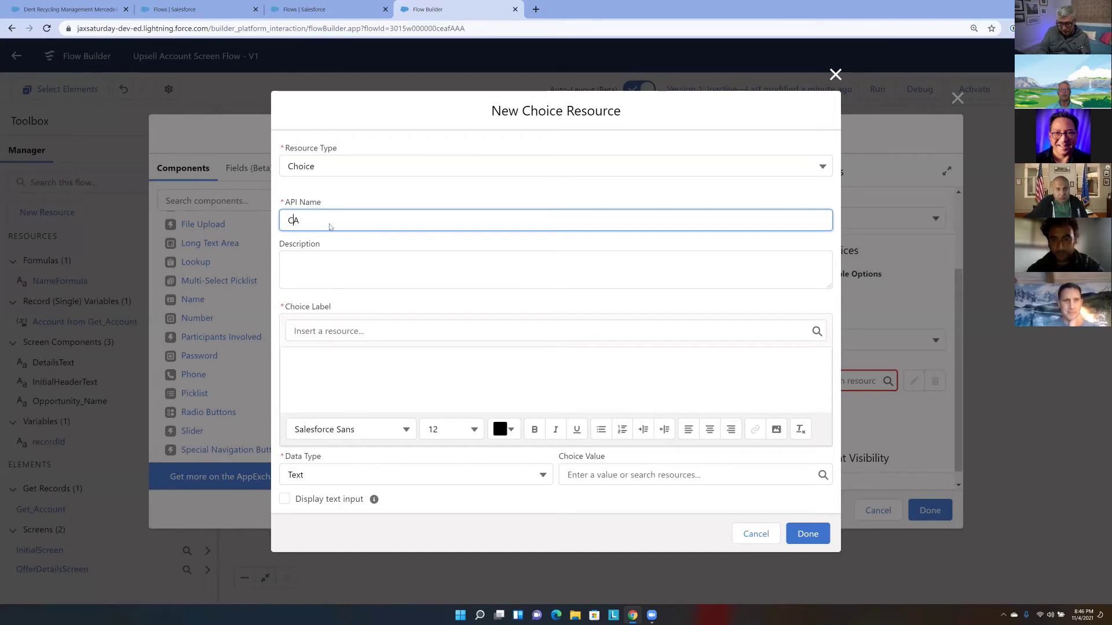
Give ChoiceA the choice label "A" and the choice value "A" and create the resource
{"action": "left_click", "coordinate": [313, 359]}
{"action": "type", "text": "A"}
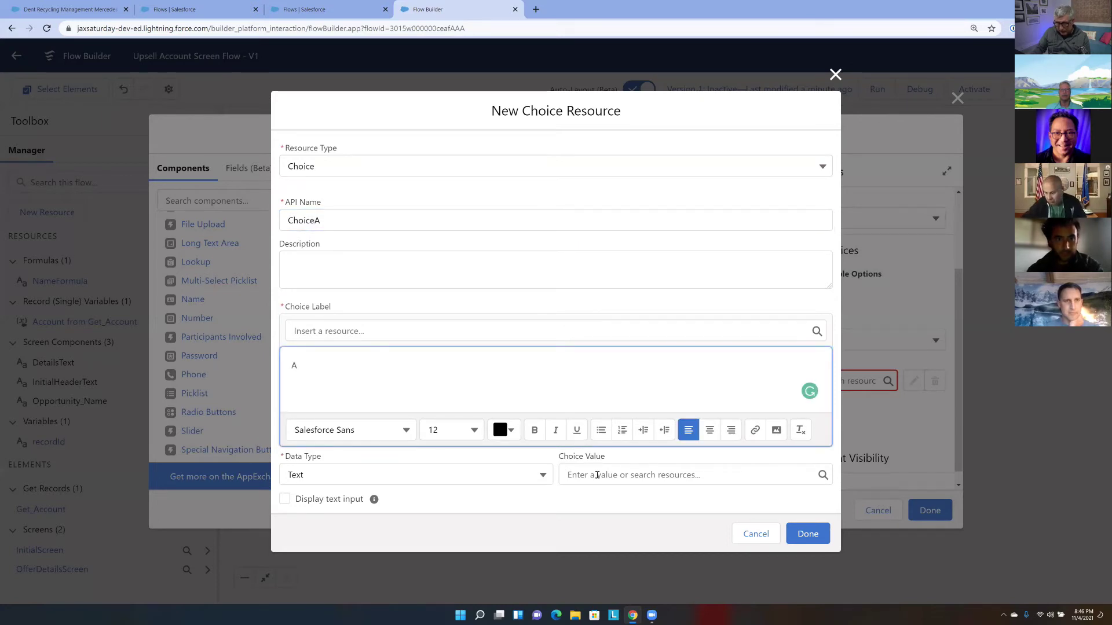
{"action": "left_click", "coordinate": [563, 476]}
{"action": "type", "text": "A"}
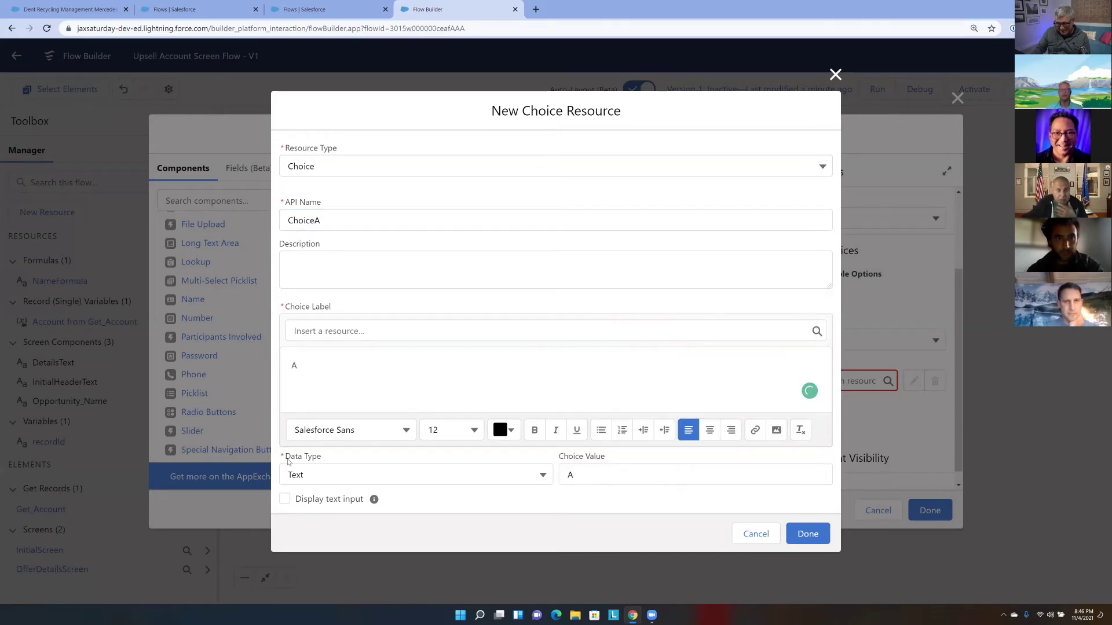
{"action": "left_click", "coordinate": [807, 533]}
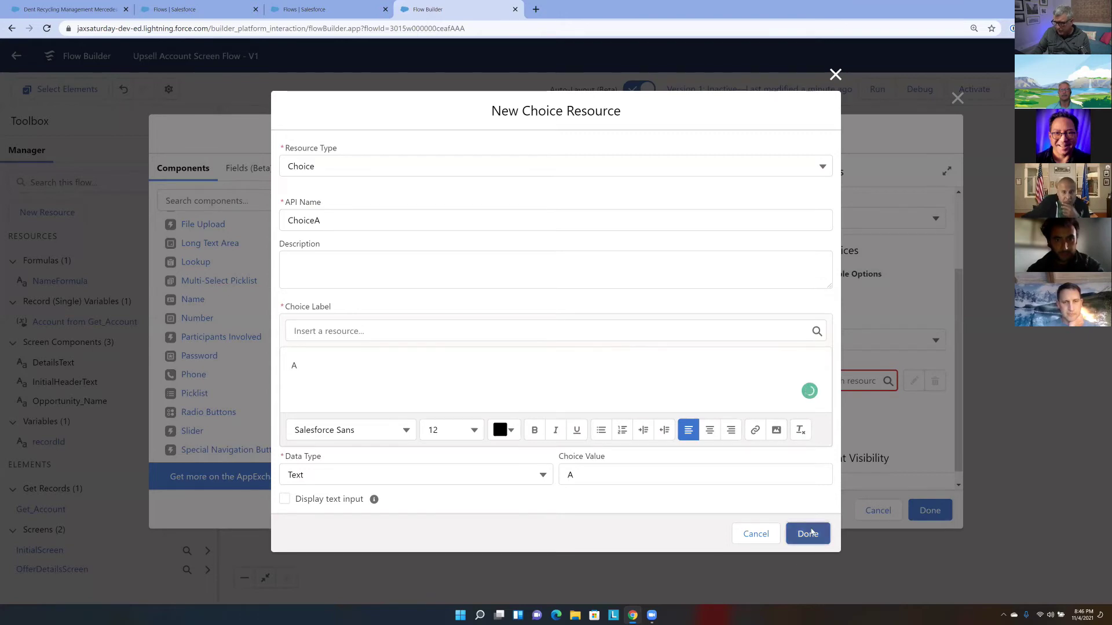
Add a second choice to Package and start a new Choice resource for it with the API name ChoiceB
{"action": "scroll", "coordinate": [805, 382], "scroll_direction": "down", "scroll_amount": 1}
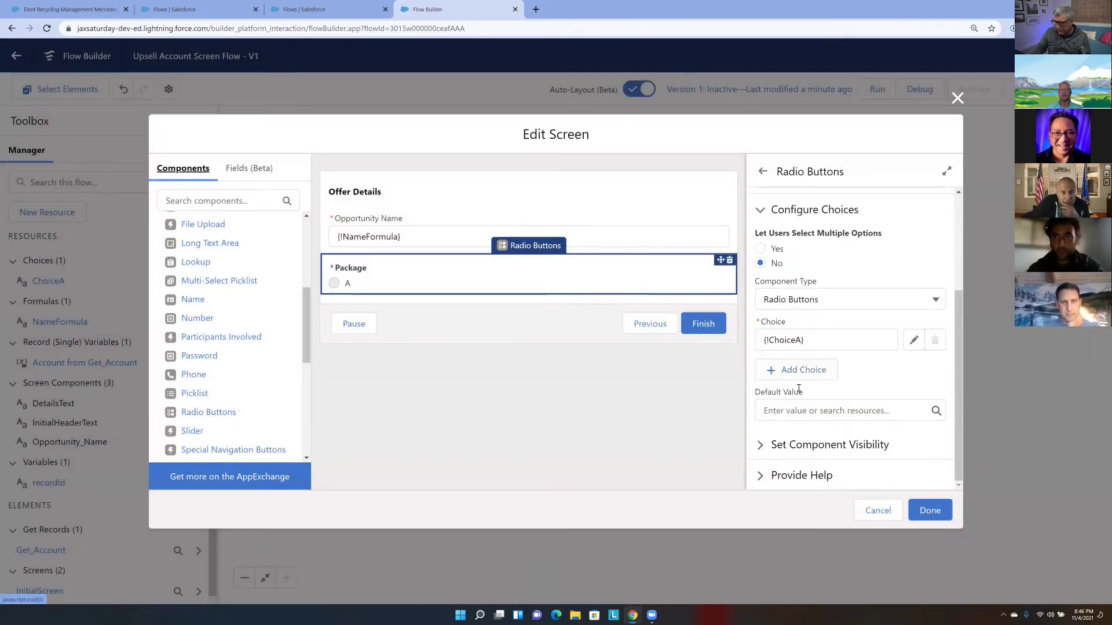
{"action": "left_click", "coordinate": [800, 375]}
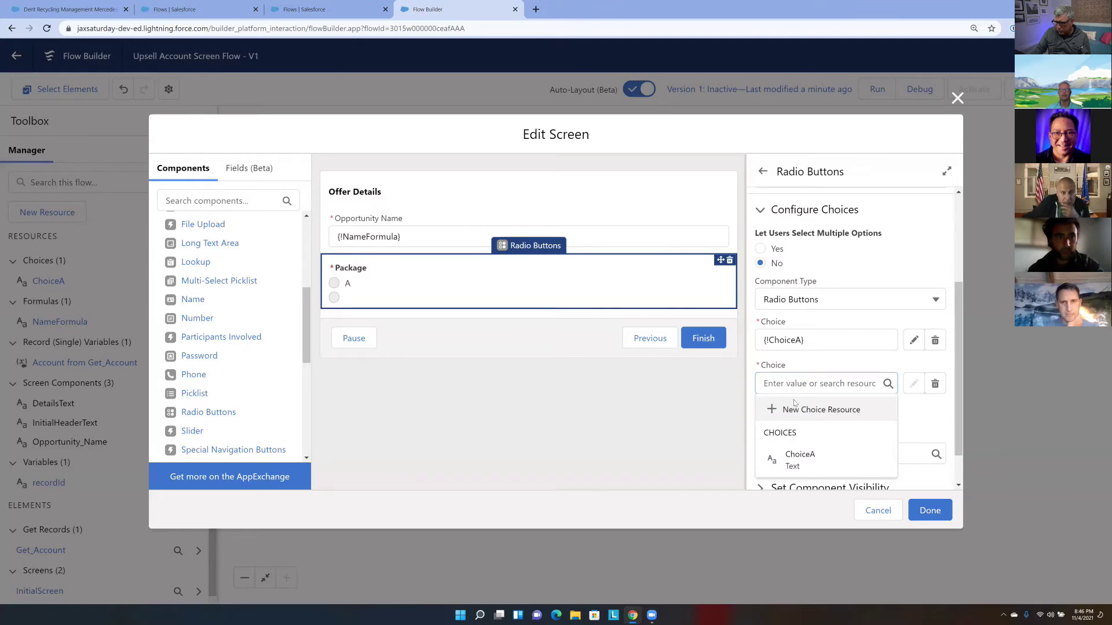
{"action": "left_click", "coordinate": [803, 409]}
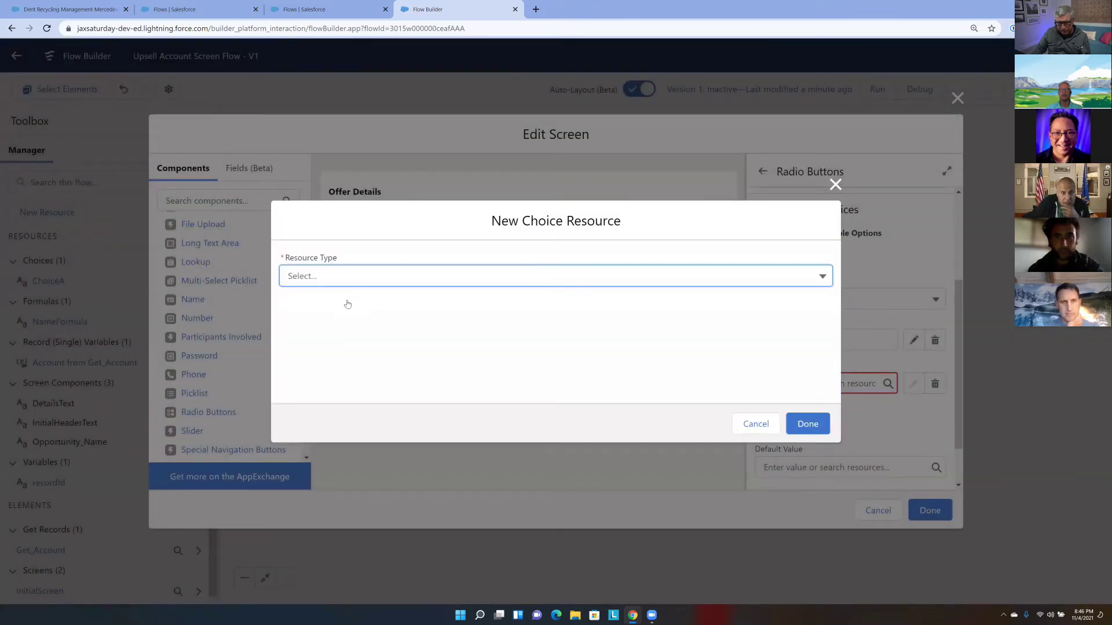
{"action": "left_click", "coordinate": [345, 277]}
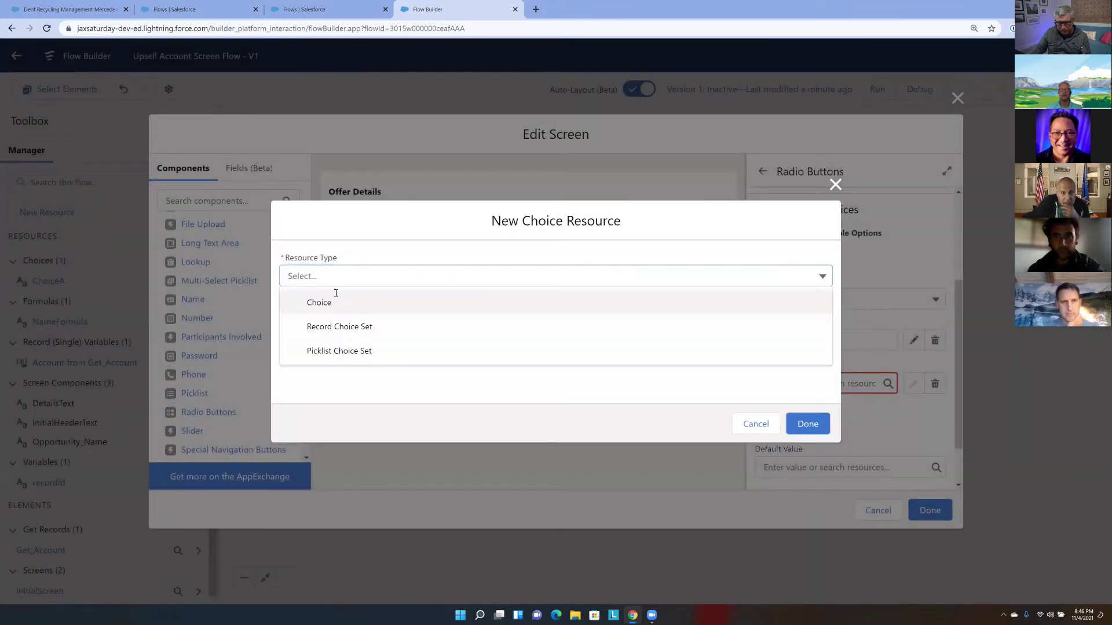
{"action": "left_click", "coordinate": [336, 298]}
{"action": "left_click", "coordinate": [352, 218]}
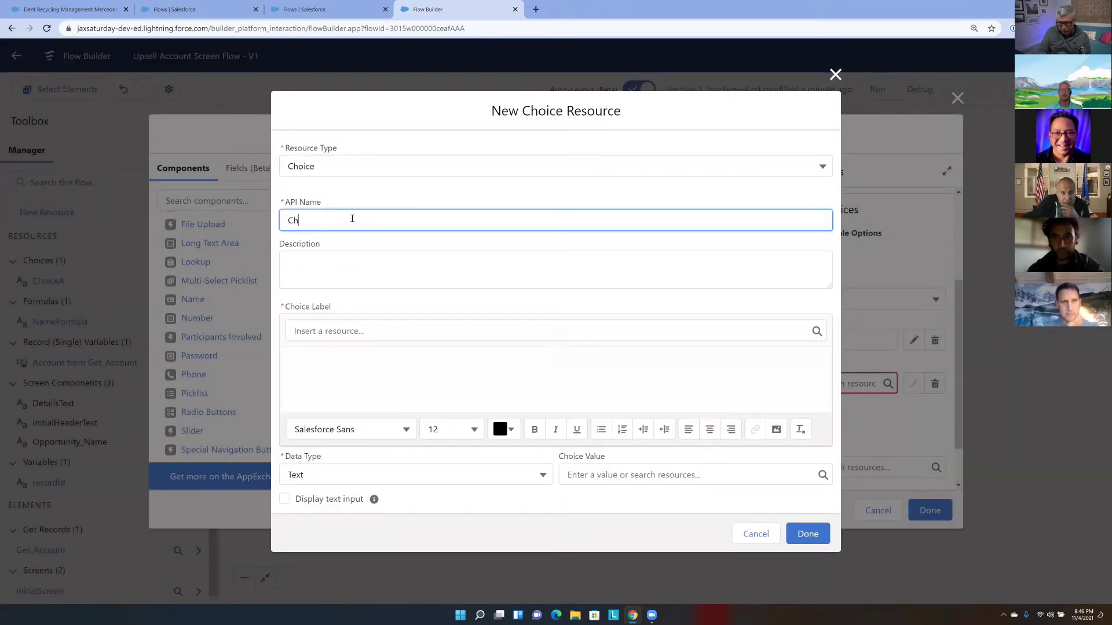
{"action": "type", "text": "Choice"}
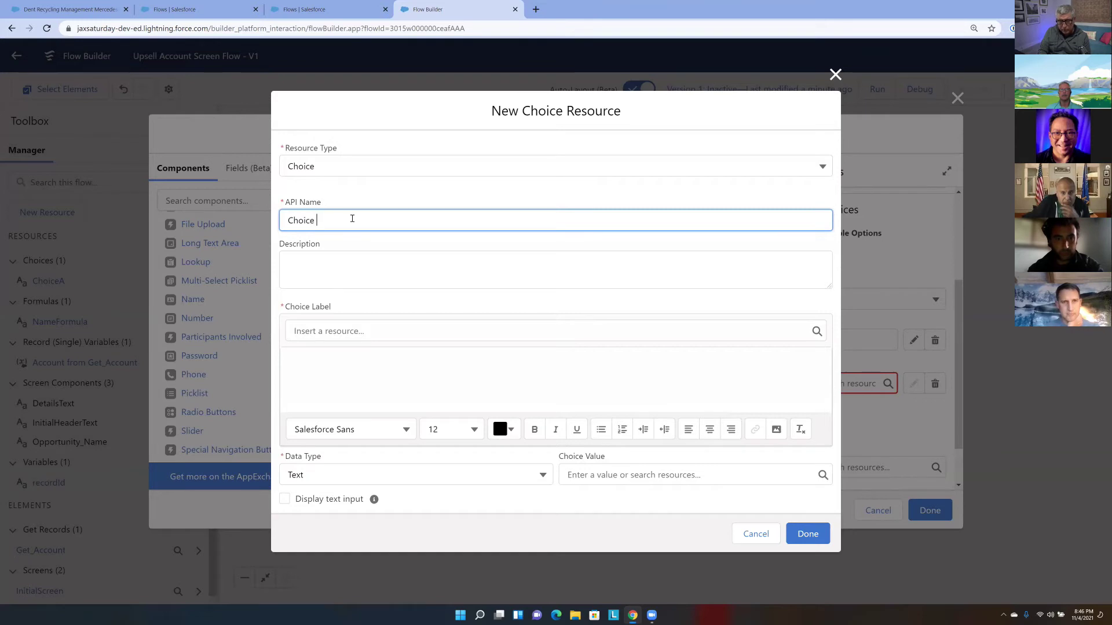
{"action": "key", "text": "BackSpace"}
{"action": "type", "text": "B"}
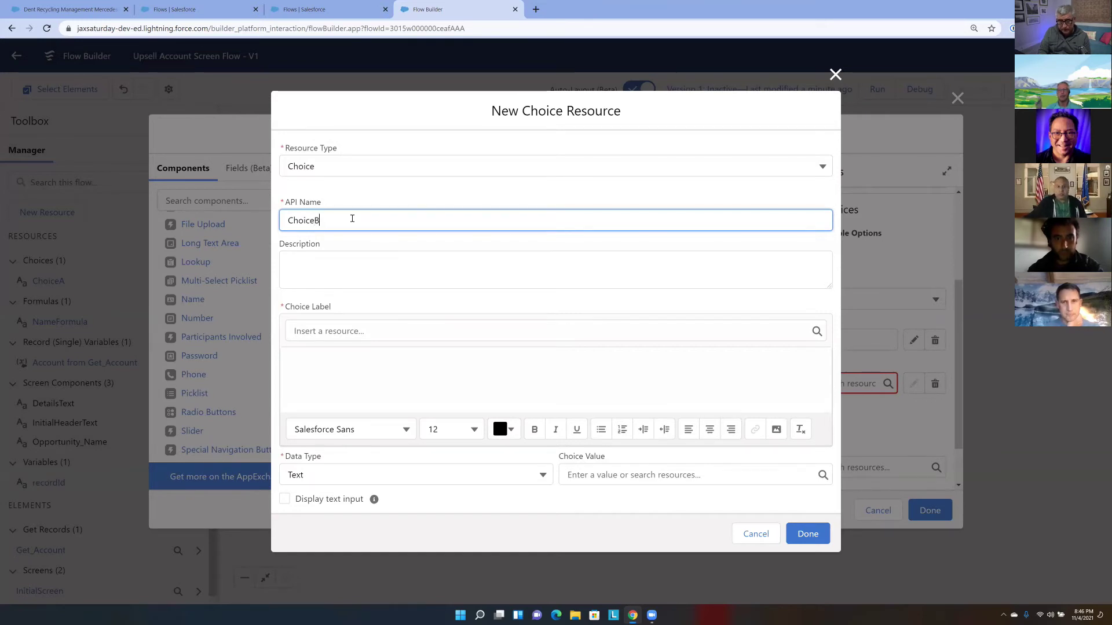
Give ChoiceB the choice label "B" and the choice value "B" and create the resource
{"action": "left_click", "coordinate": [360, 360]}
{"action": "type", "text": "B"}
{"action": "left_click", "coordinate": [611, 473]}
{"action": "type", "text": "B"}
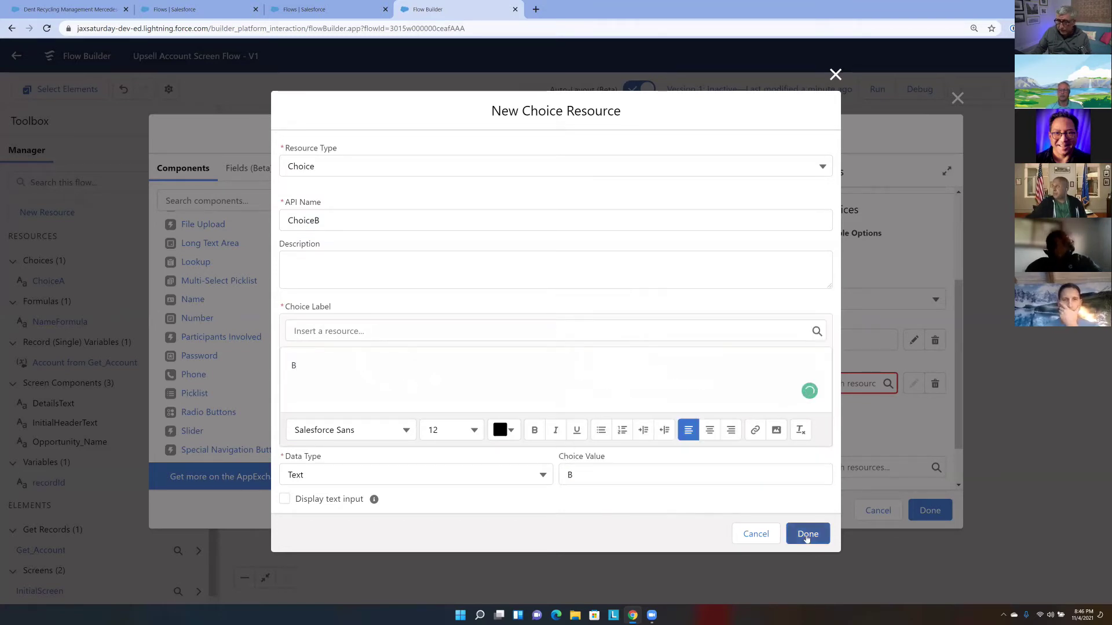
{"action": "left_click", "coordinate": [808, 535]}
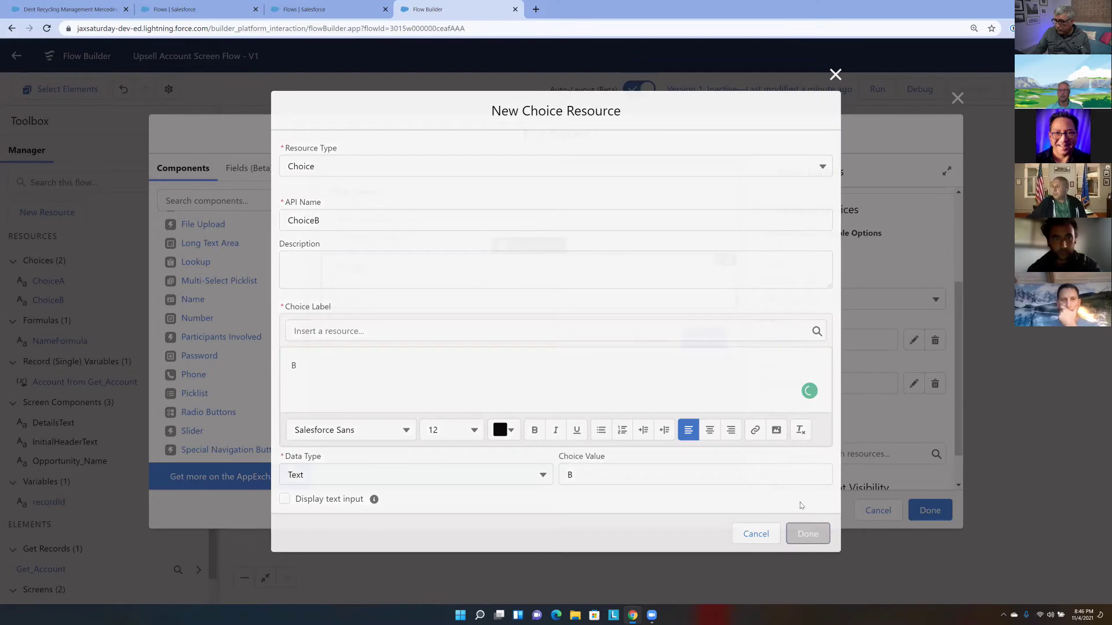
Add a Date component beneath Package, label it "Close Date" and let its API name fill in
{"action": "scroll", "coordinate": [848, 376], "scroll_direction": "down", "scroll_amount": 2}
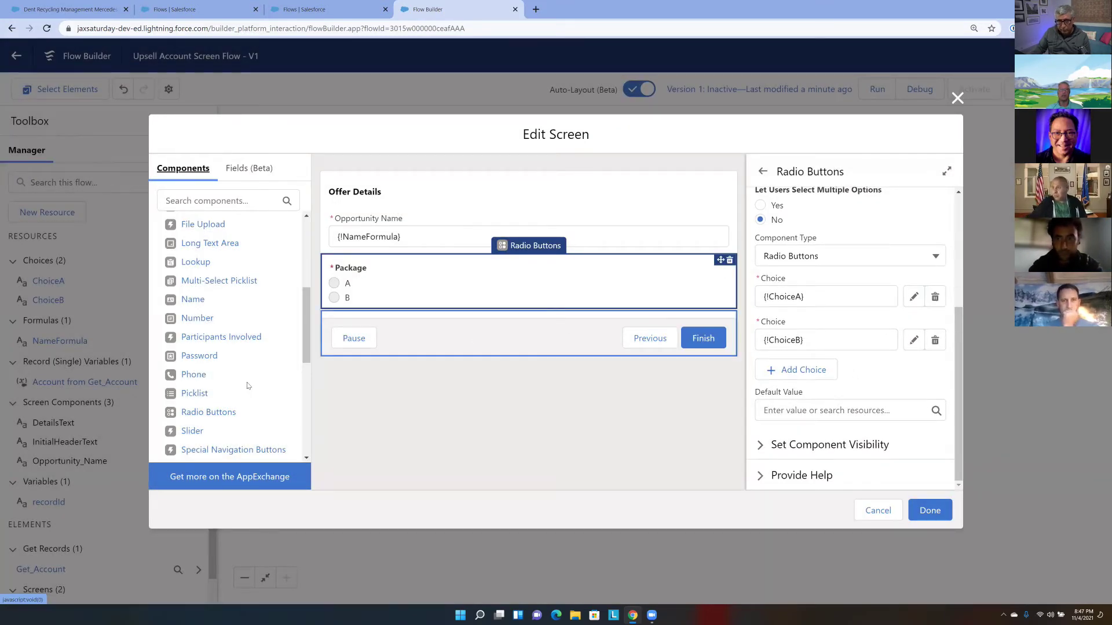
{"action": "scroll", "coordinate": [309, 325], "scroll_direction": "up", "scroll_amount": 1}
{"action": "scroll", "coordinate": [310, 322], "scroll_direction": "up", "scroll_amount": 3}
{"action": "left_click_drag", "start_coordinate": [191, 257], "coordinate": [456, 313]}
{"action": "left_click", "coordinate": [808, 222]}
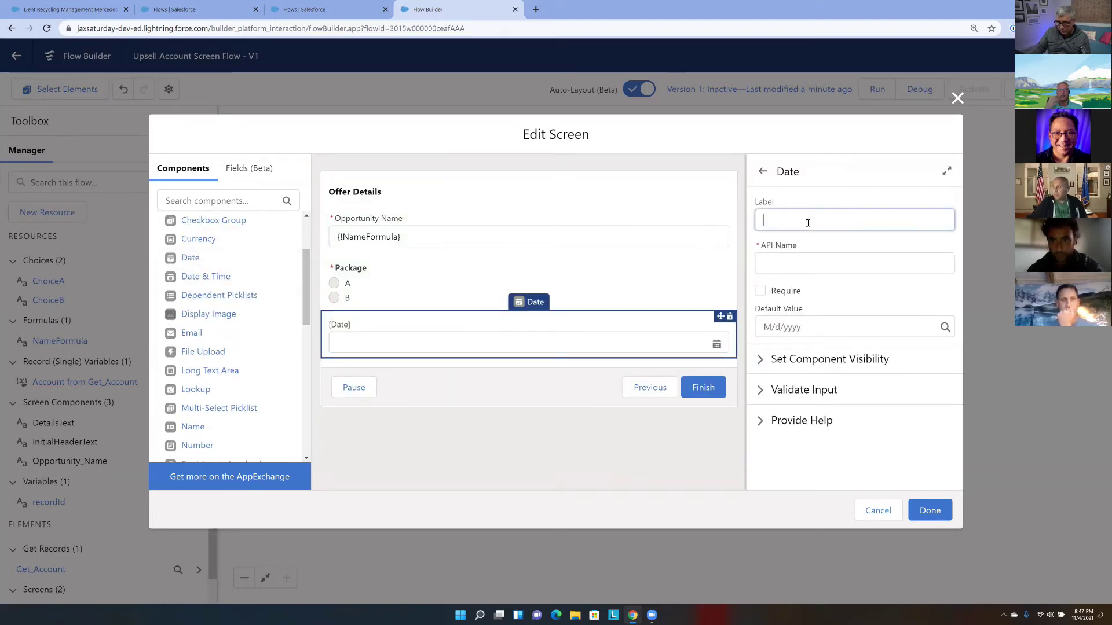
{"action": "type", "text": "Close Date"}
{"action": "left_click", "coordinate": [875, 255]}
Start a new Formula resource for Close Date's default value, with API name CloseIn30 and data type Date
{"action": "left_click", "coordinate": [845, 326]}
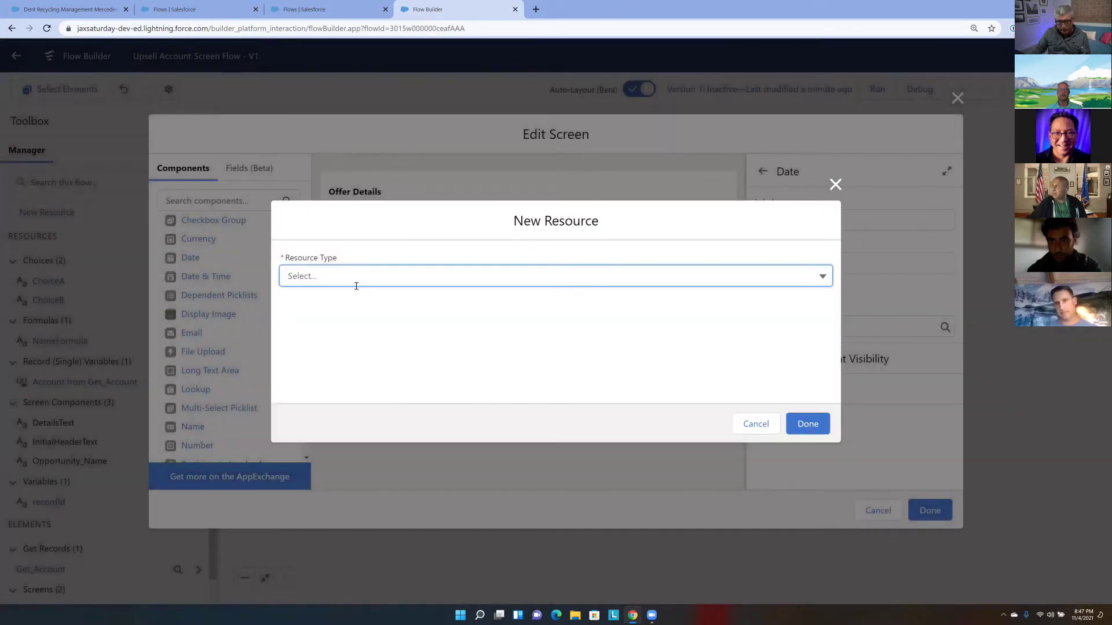
{"action": "left_click", "coordinate": [355, 280]}
{"action": "left_click", "coordinate": [363, 351]}
{"action": "left_click", "coordinate": [333, 248]}
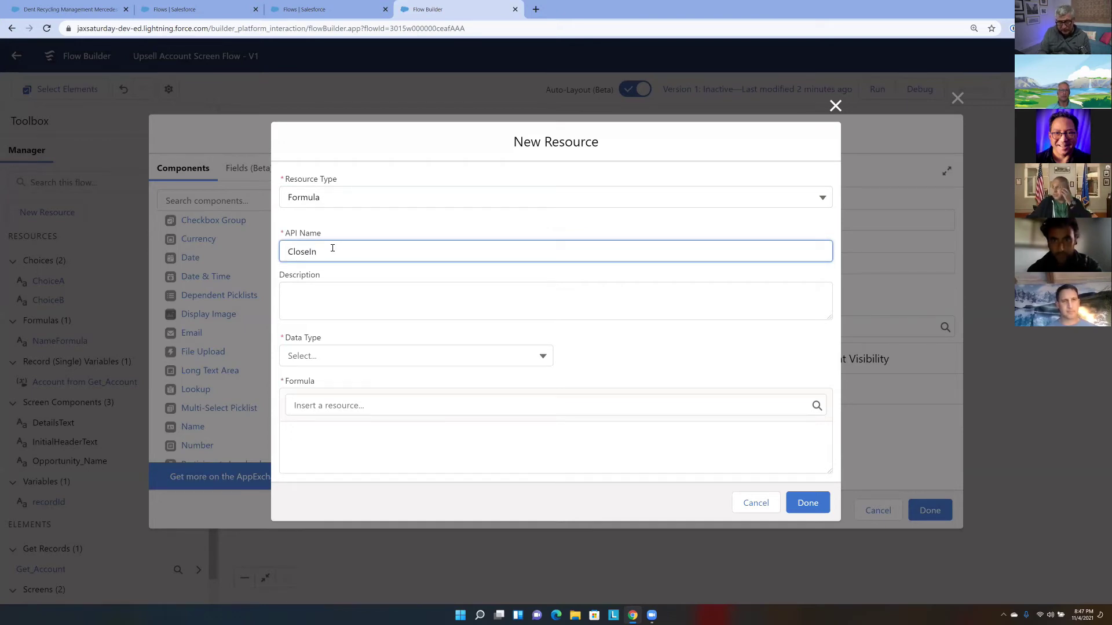
{"action": "type", "text": "CloseIn30"}
{"action": "left_click", "coordinate": [410, 356]}
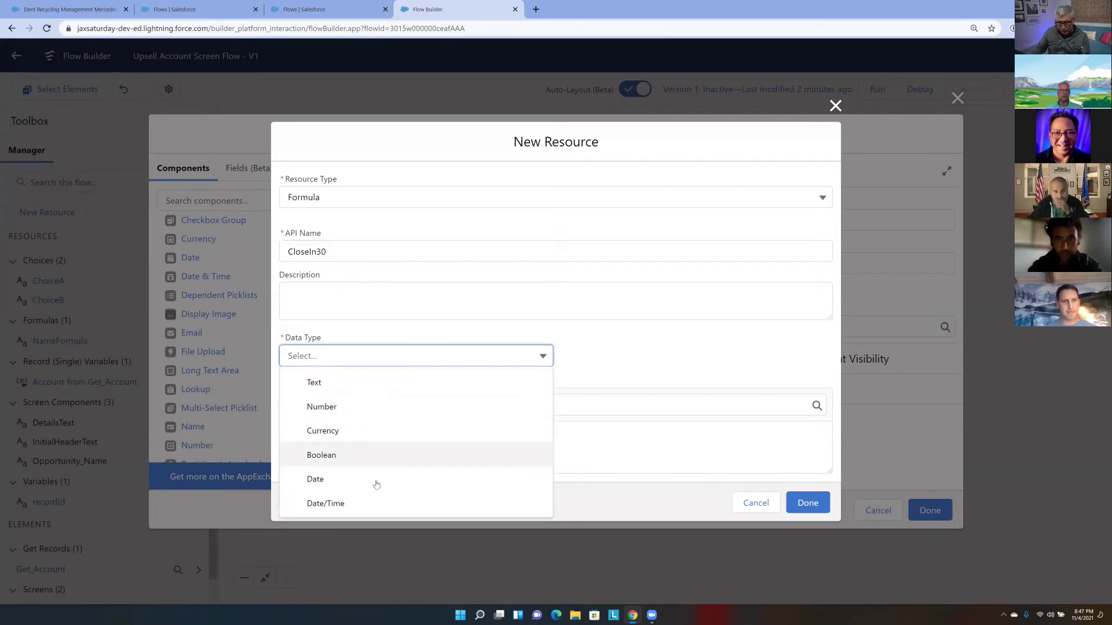
{"action": "key", "text": "Return"}
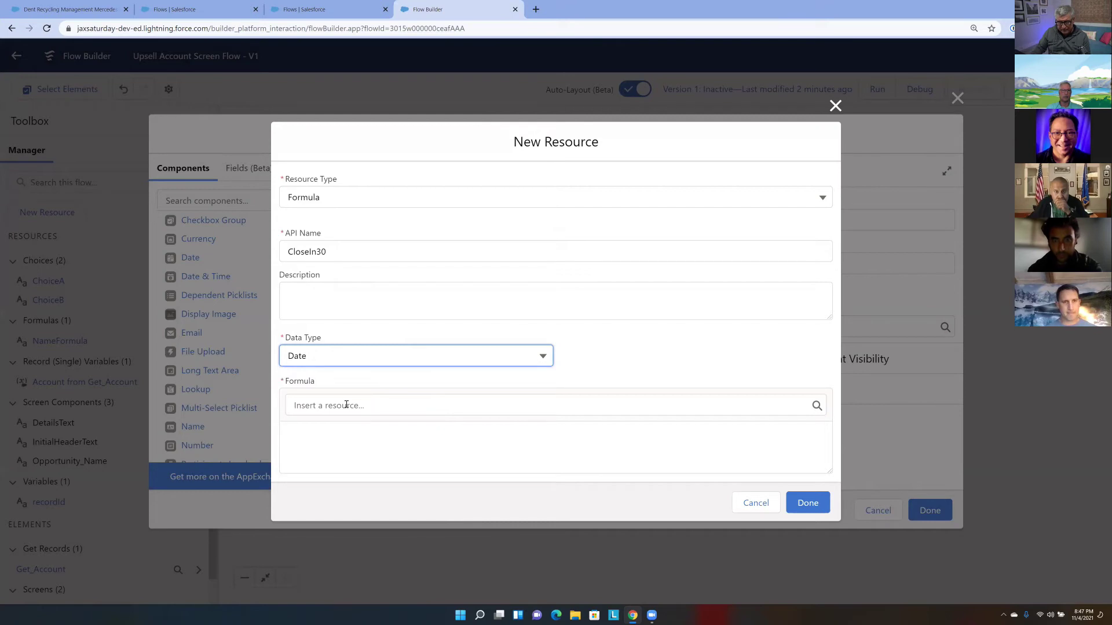
Create CloseIn30 with the formula {!$Flow.CurrentDate}+30, and save the flow with the edited screen
{"action": "left_click", "coordinate": [346, 404]}
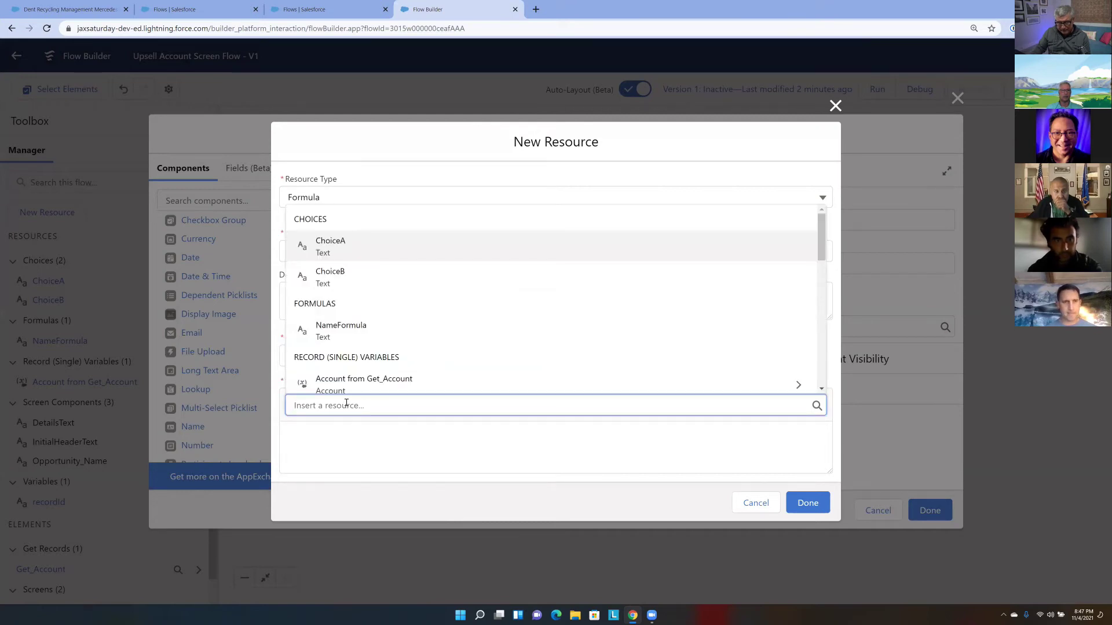
{"action": "type", "text": "flow"}
{"action": "left_click", "coordinate": [351, 383]}
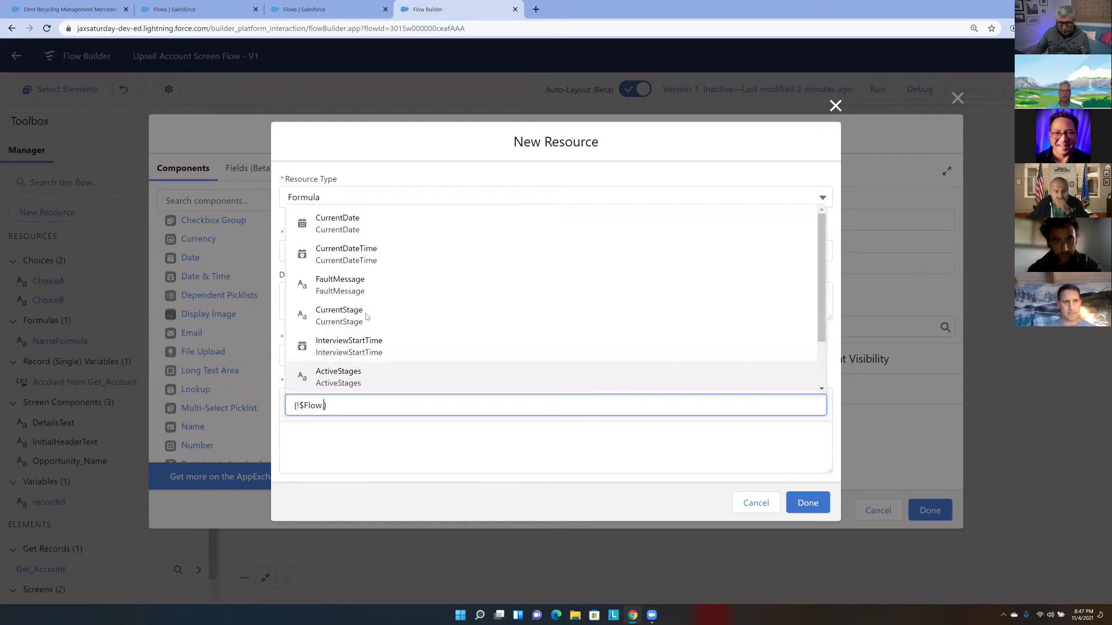
{"action": "left_click", "coordinate": [389, 226]}
{"action": "left_click", "coordinate": [405, 440]}
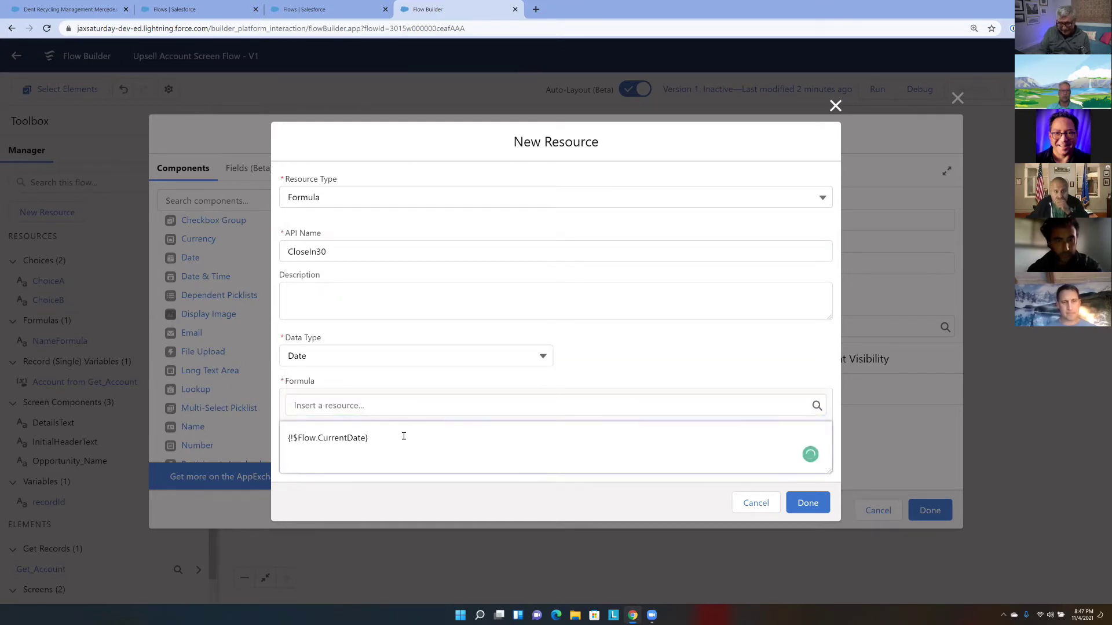
{"action": "type", "text": "+30"}
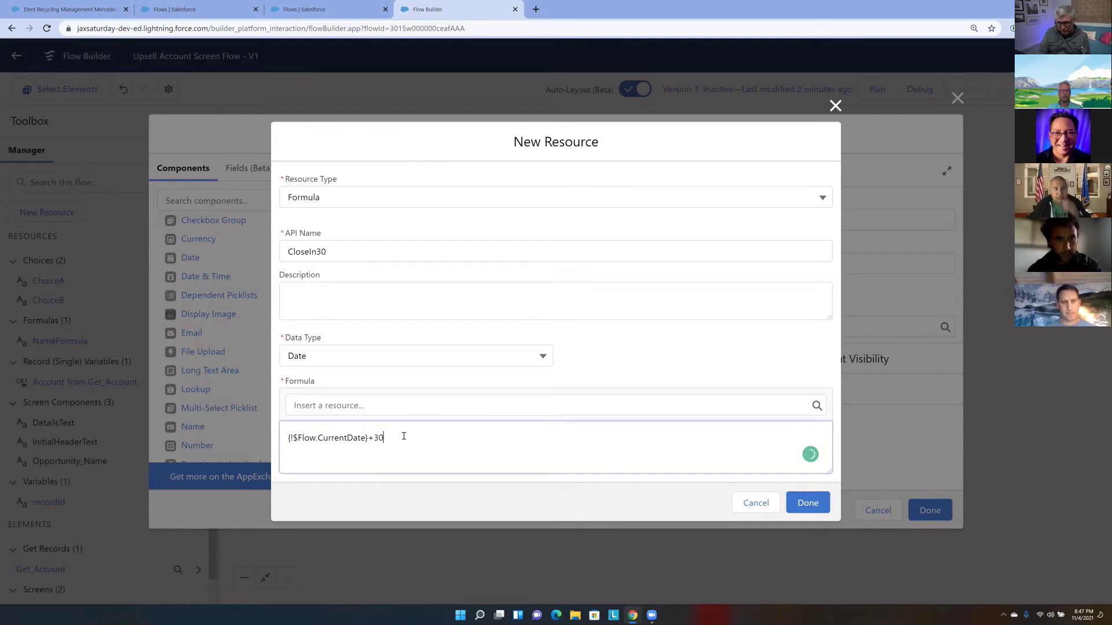
{"action": "left_click", "coordinate": [808, 502]}
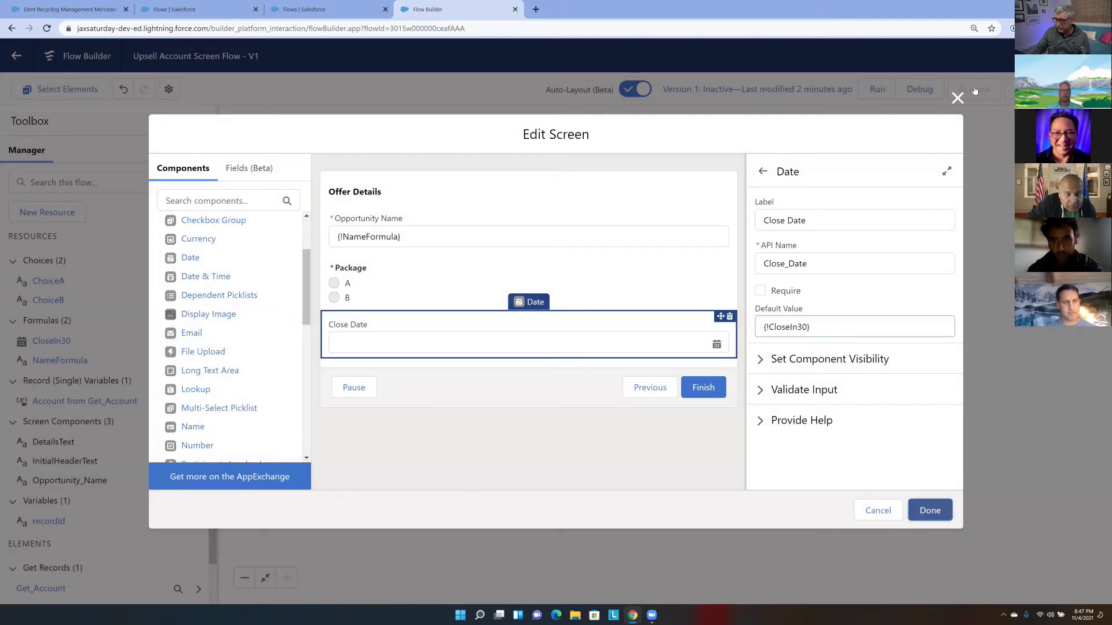
{"action": "left_click", "coordinate": [929, 510]}
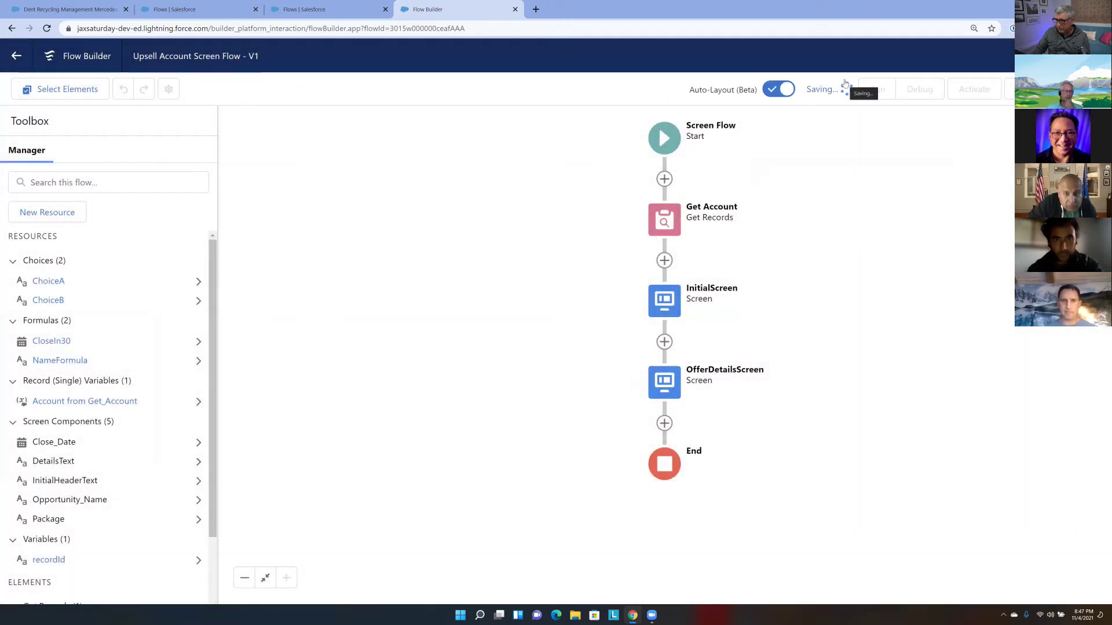
Review the Close Date component's settings on OfferDetailsScreen and close the screen editor
{"action": "double_click", "coordinate": [664, 386]}
{"action": "left_click", "coordinate": [665, 389]}
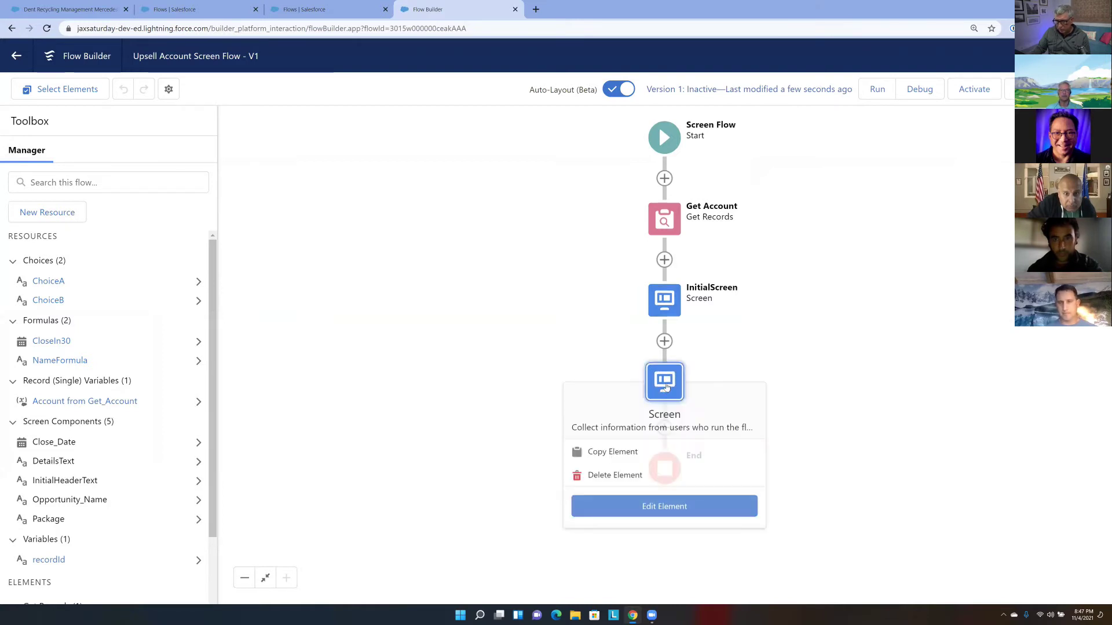
{"action": "left_click", "coordinate": [679, 511]}
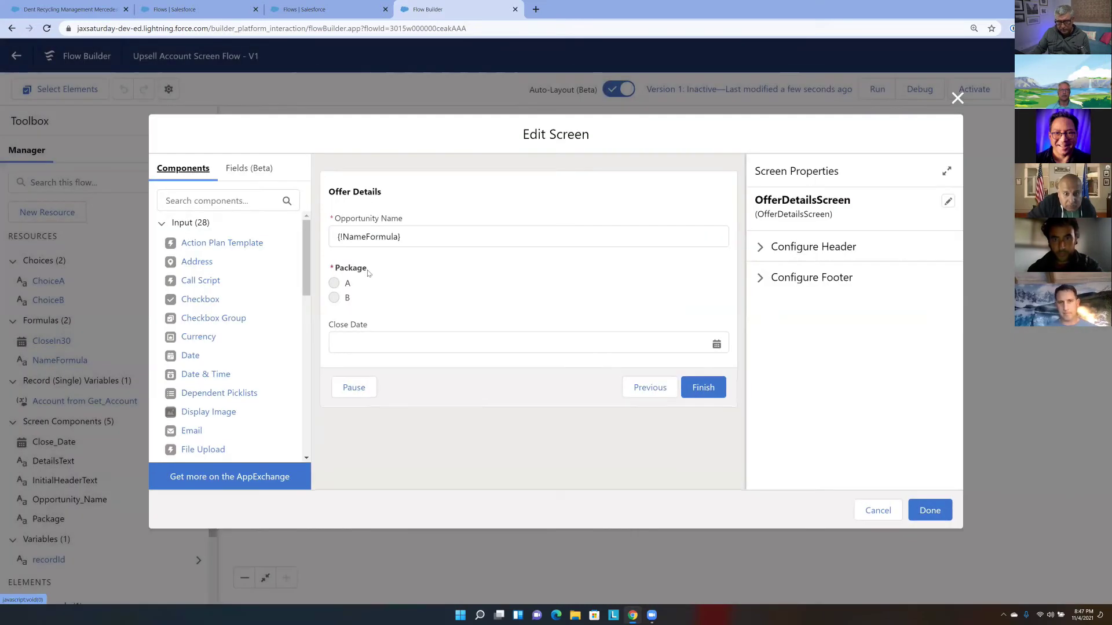
{"action": "left_click", "coordinate": [375, 301]}
{"action": "left_click", "coordinate": [390, 341]}
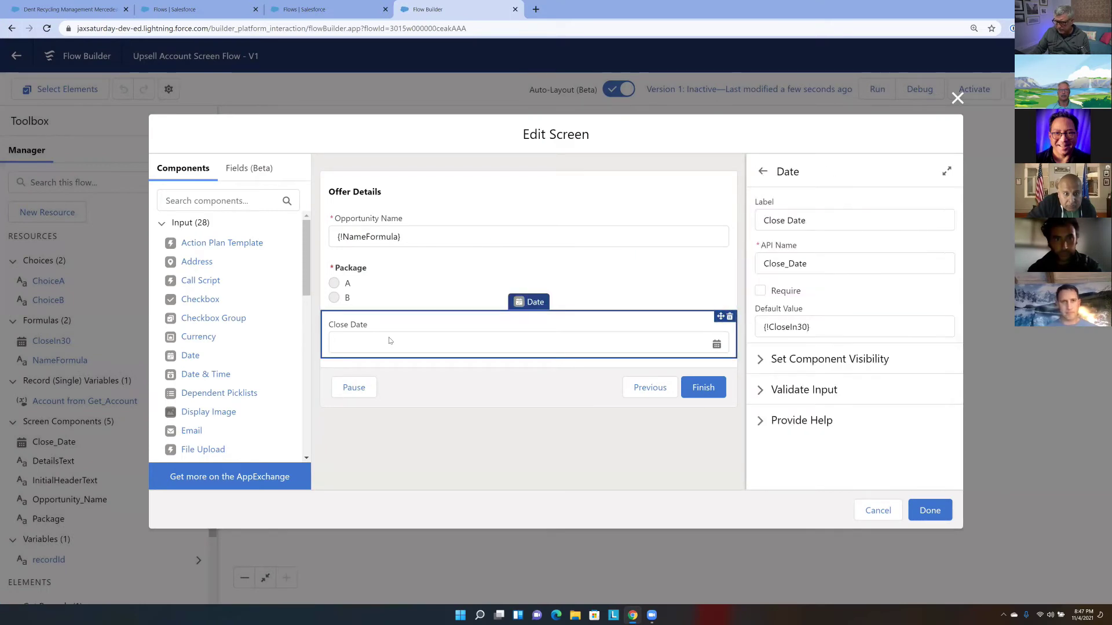
{"action": "left_click", "coordinate": [941, 515]}
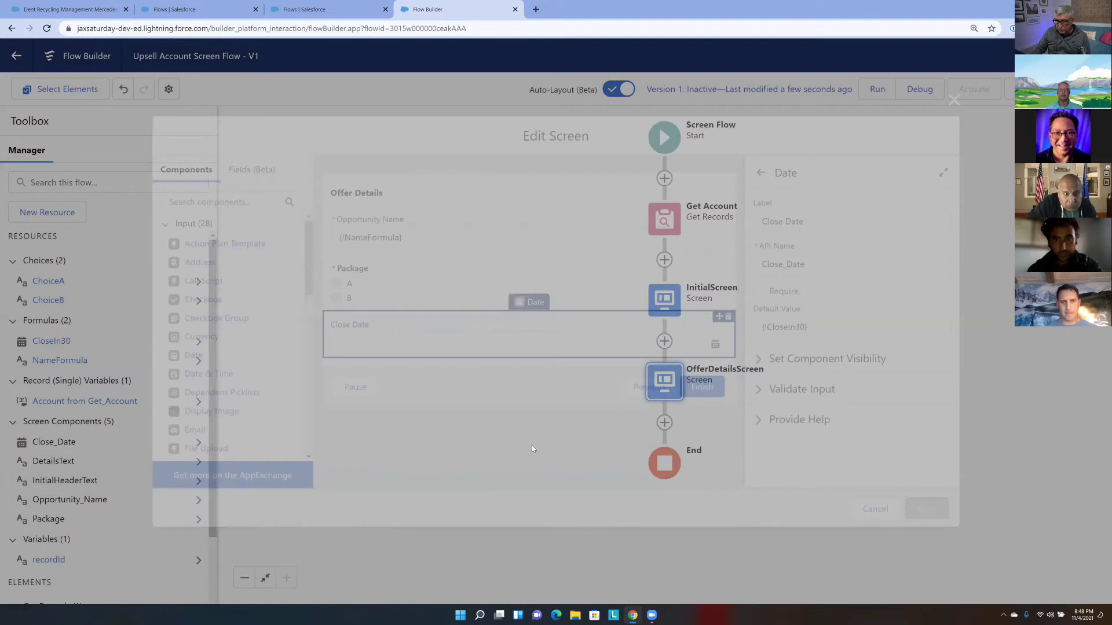
Add a Decision element after OfferDetailsScreen, label it "What Package?" and let its API name fill in
{"action": "scroll", "coordinate": [486, 317], "scroll_direction": "down", "scroll_amount": 3}
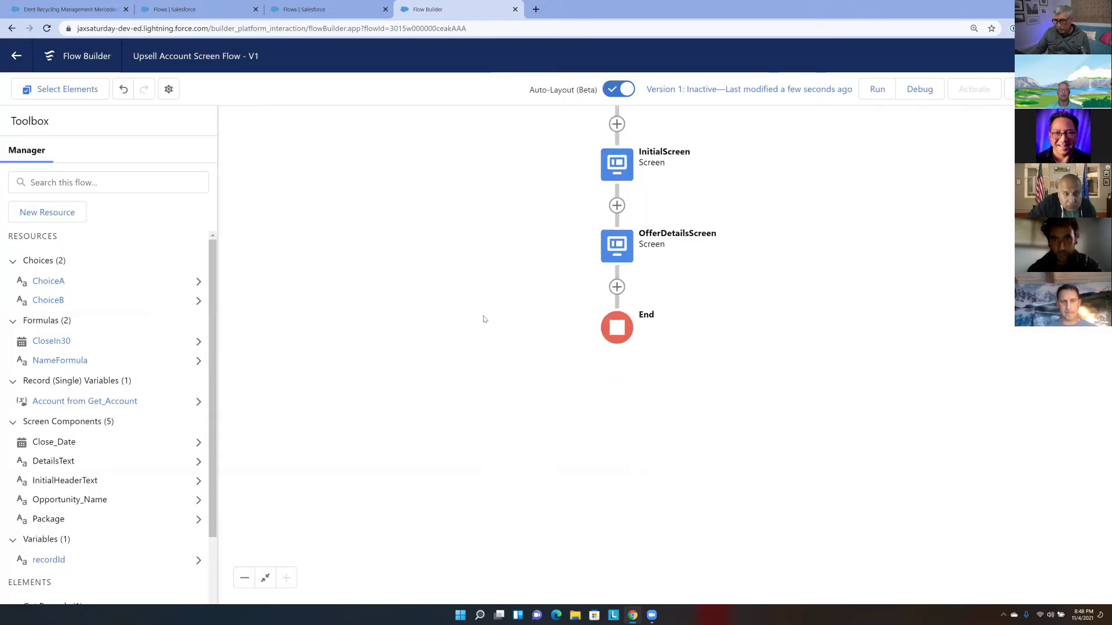
{"action": "left_click", "coordinate": [618, 292]}
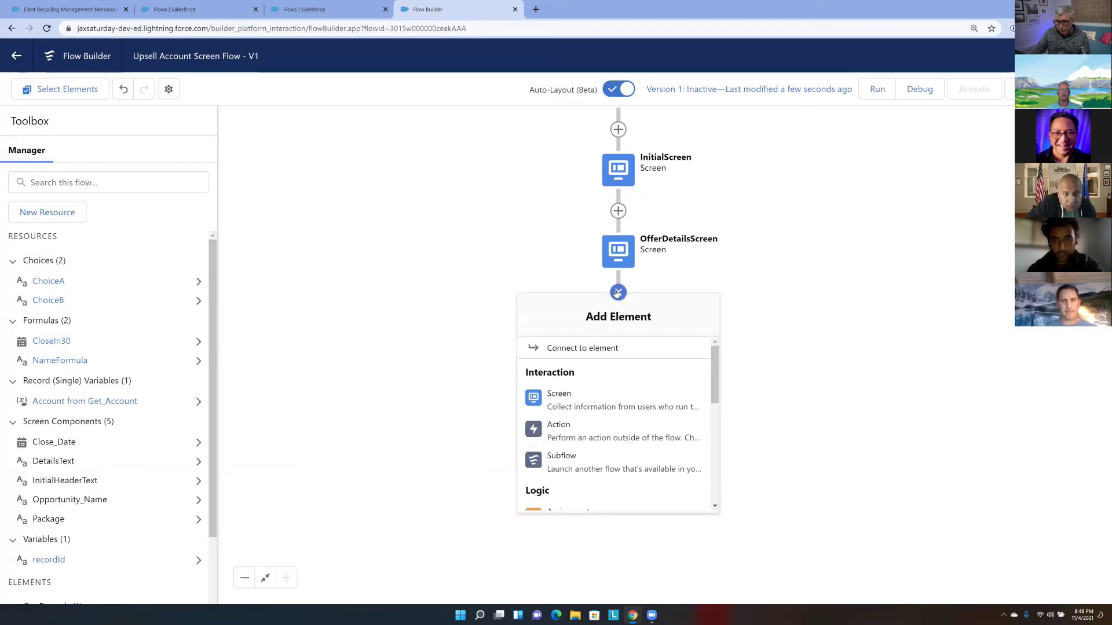
{"action": "scroll", "coordinate": [717, 419], "scroll_direction": "down", "scroll_amount": 1}
{"action": "scroll", "coordinate": [717, 421], "scroll_direction": "down", "scroll_amount": 1}
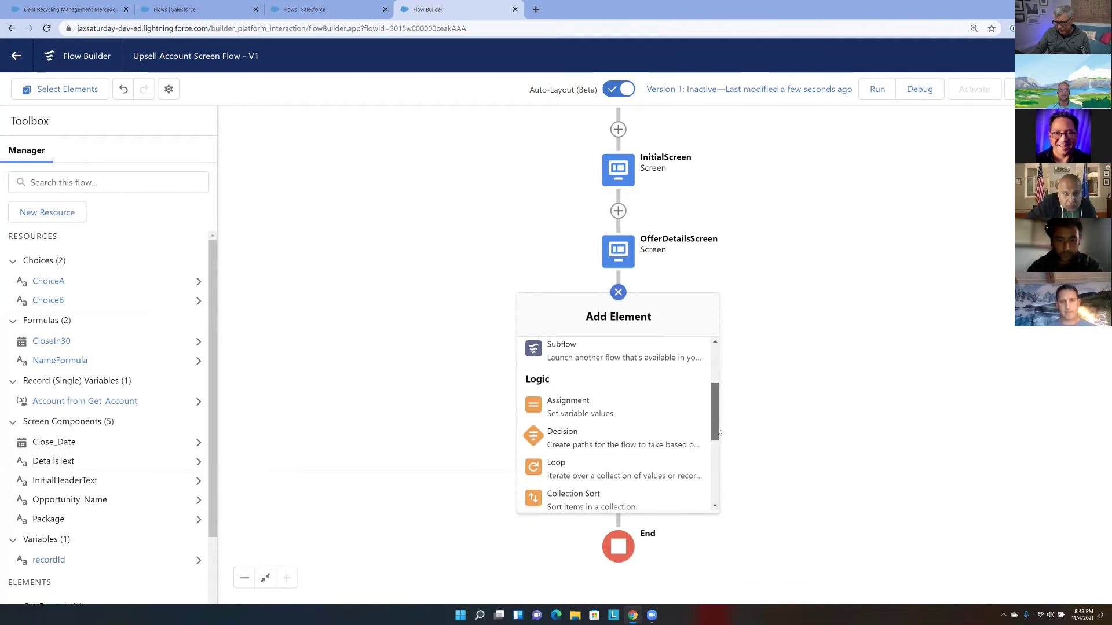
{"action": "left_click", "coordinate": [640, 442]}
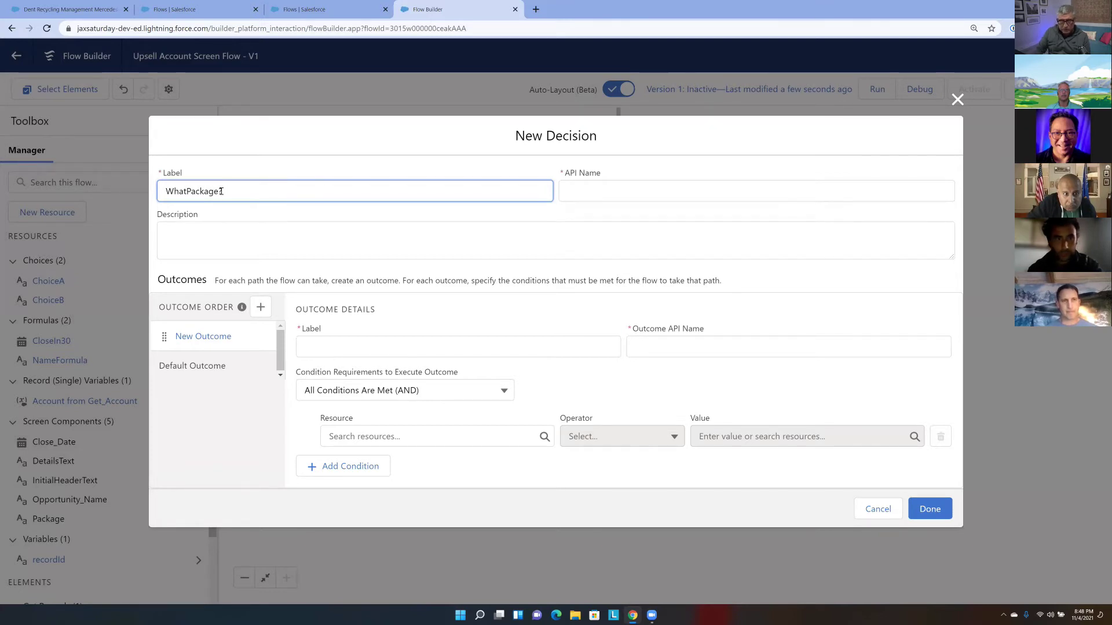
{"action": "left_click", "coordinate": [608, 192]}
Label the first outcome "A" and set its condition to the Package screen component Equals A
{"action": "left_click", "coordinate": [345, 343]}
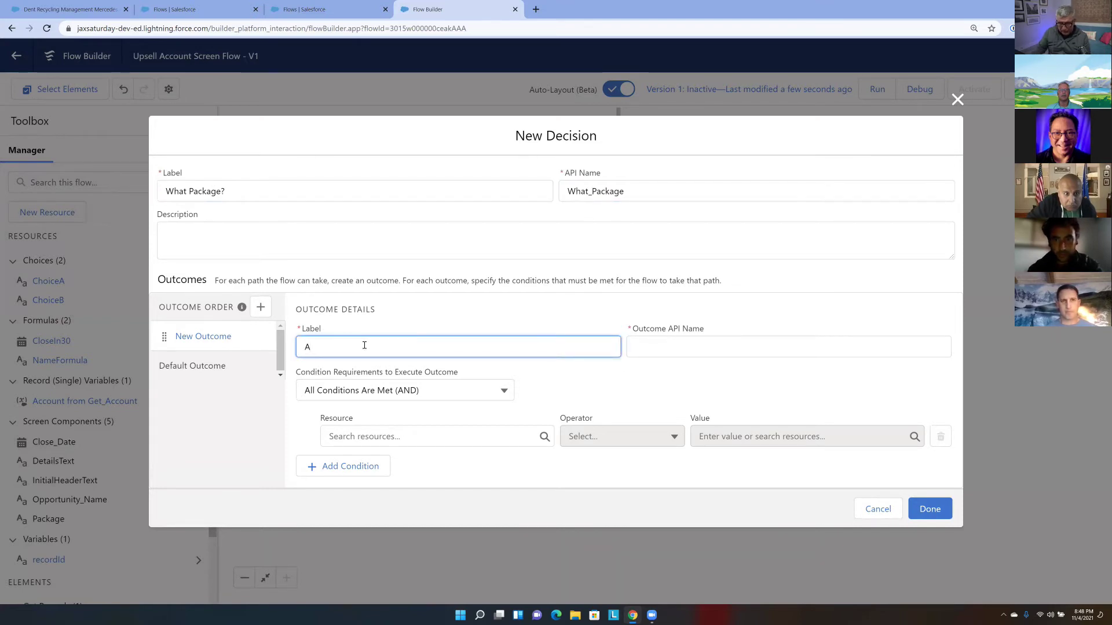
{"action": "left_click", "coordinate": [776, 351]}
{"action": "left_click", "coordinate": [440, 436]}
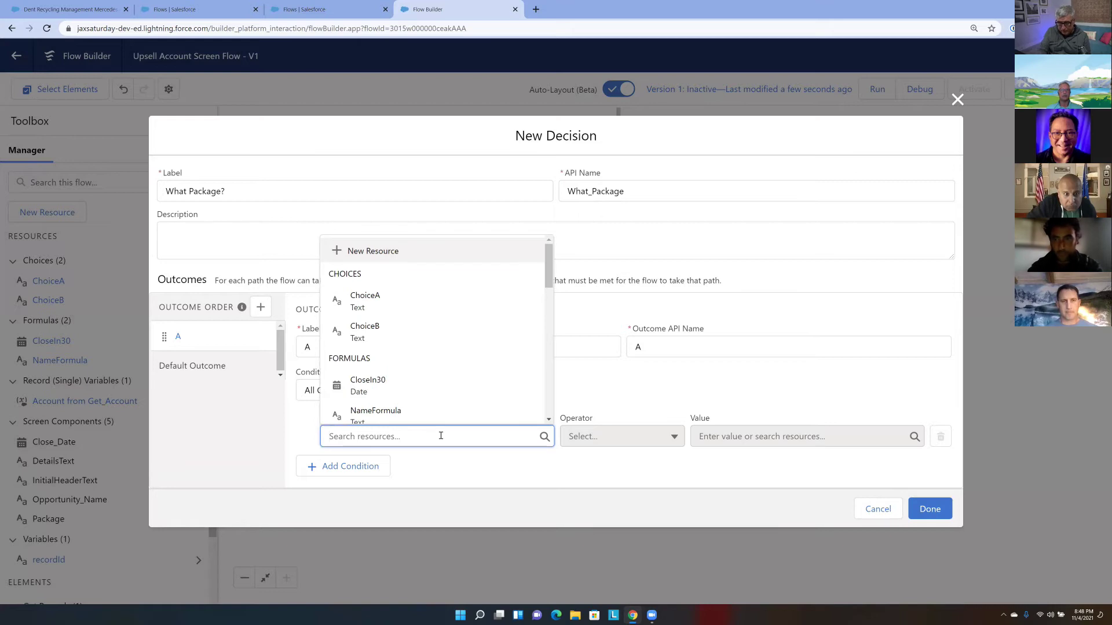
{"action": "type", "text": "pack"}
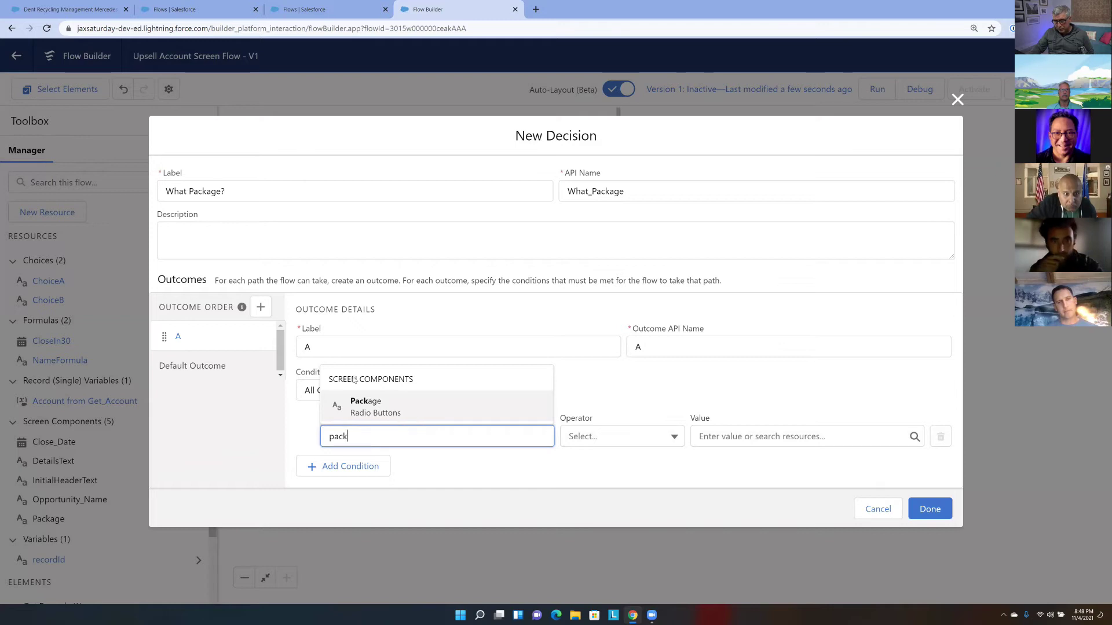
{"action": "left_click", "coordinate": [371, 405]}
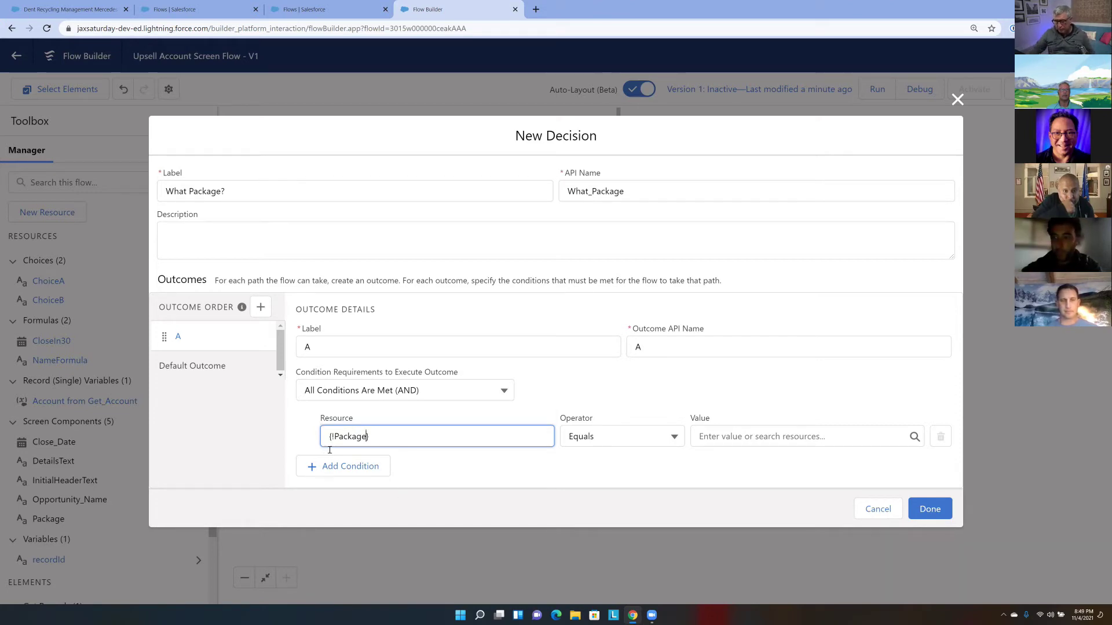
{"action": "left_click", "coordinate": [736, 436]}
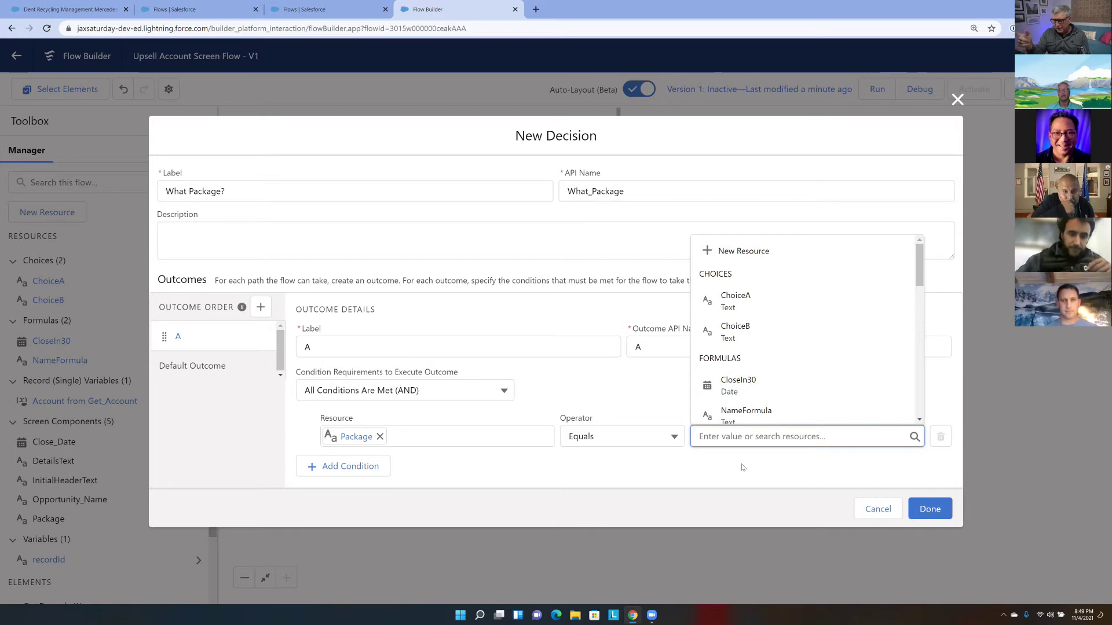
{"action": "type", "text": "A"}
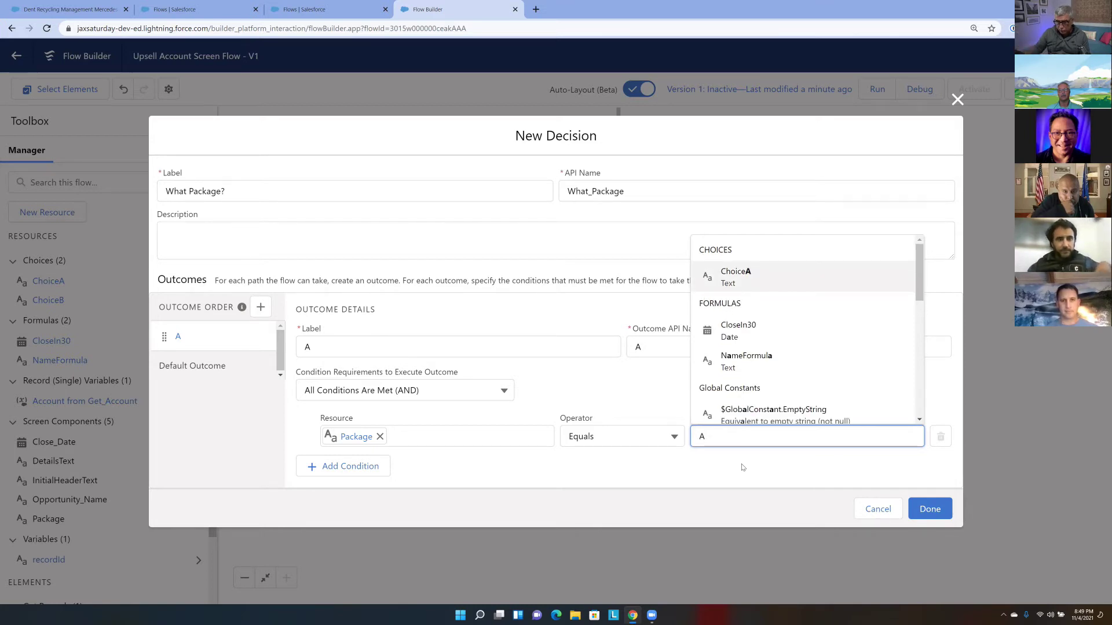
{"action": "left_click", "coordinate": [743, 468]}
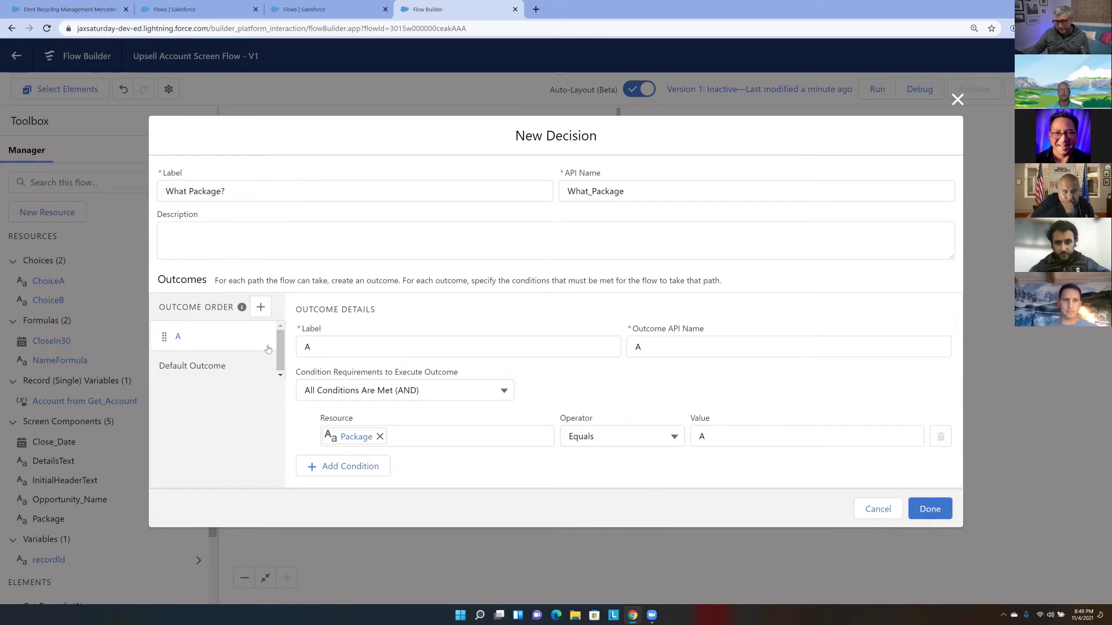
Add a second outcome labeled "B" with the condition Package Equals B, keep the default outcome and complete the decision
{"action": "left_click", "coordinate": [261, 307]}
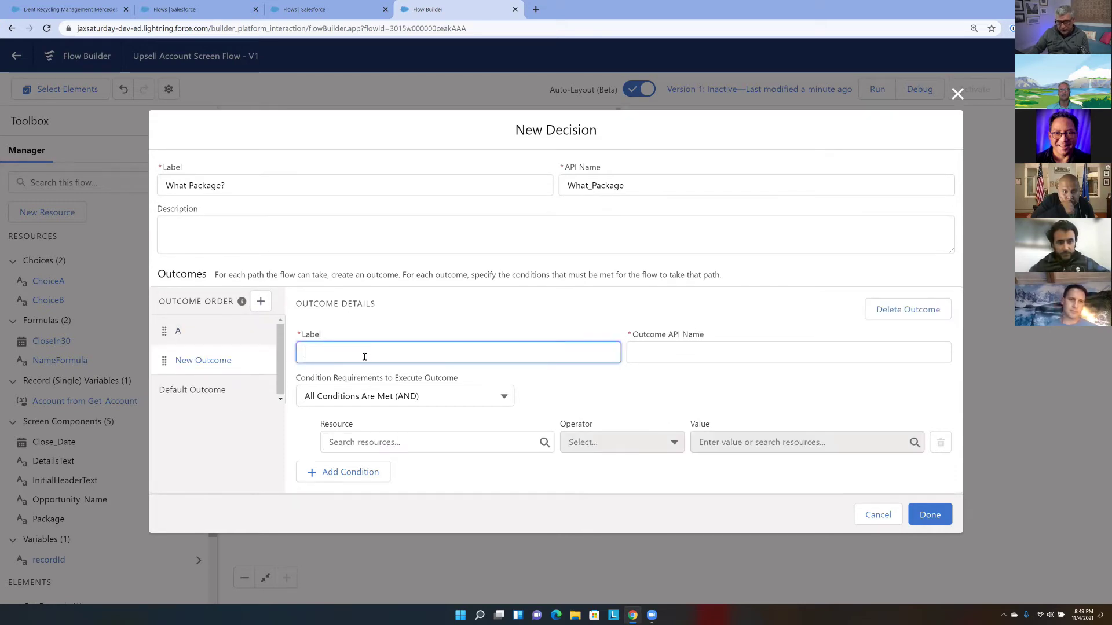
{"action": "left_click", "coordinate": [696, 354]}
{"action": "left_click", "coordinate": [403, 440]}
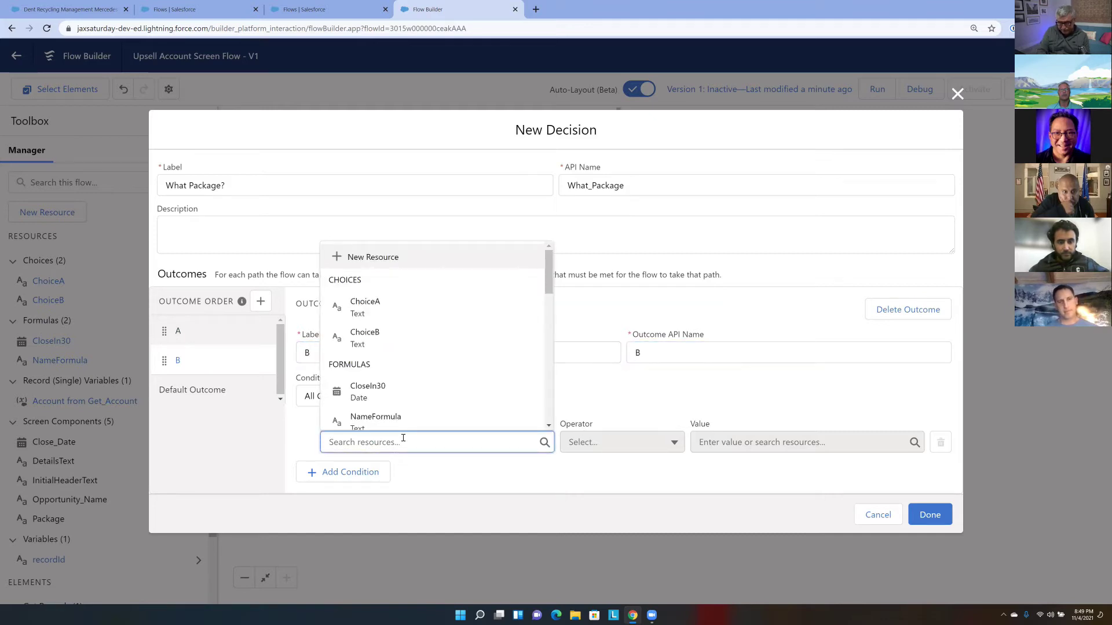
{"action": "type", "text": "ch"}
{"action": "key", "text": "BackSpace"}
{"action": "key", "text": "BackSpace"}
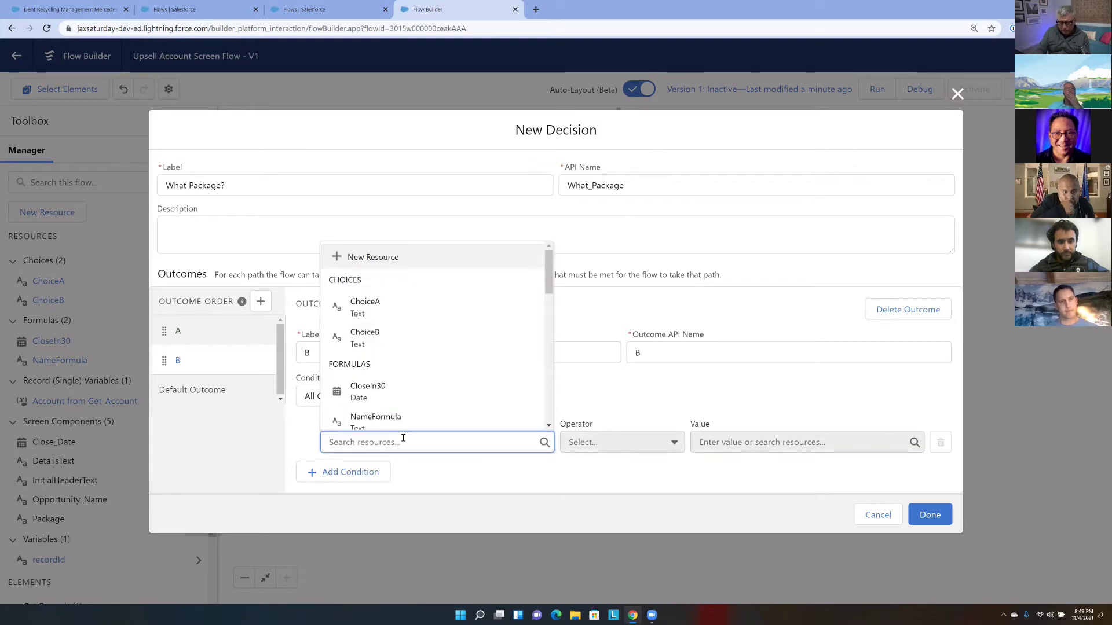
{"action": "type", "text": "pa"}
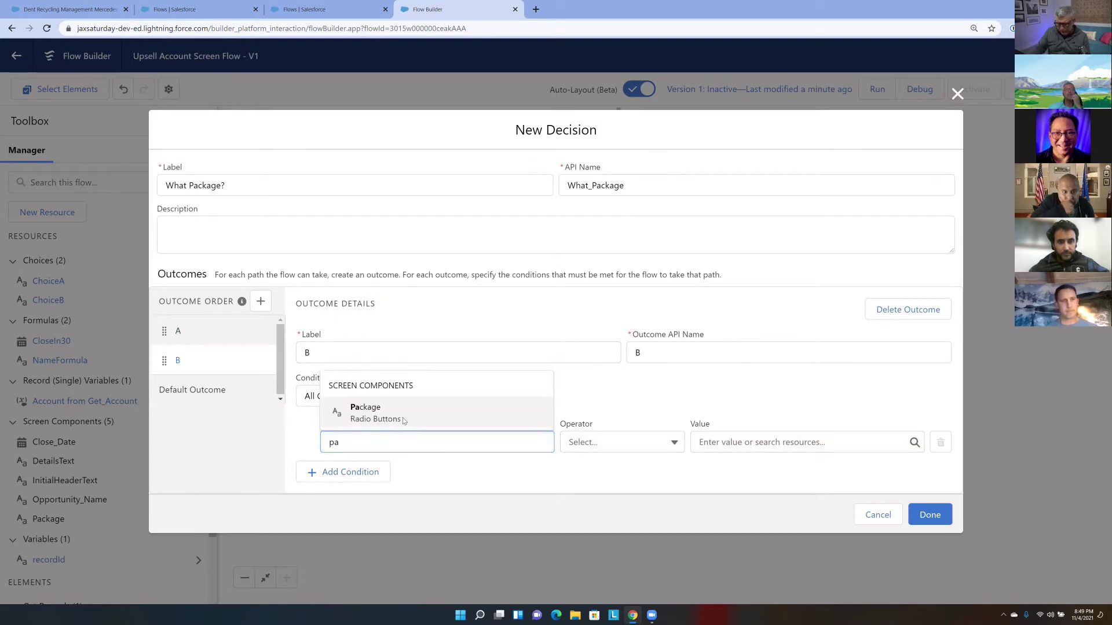
{"action": "left_click", "coordinate": [404, 415]}
{"action": "left_click", "coordinate": [746, 441]}
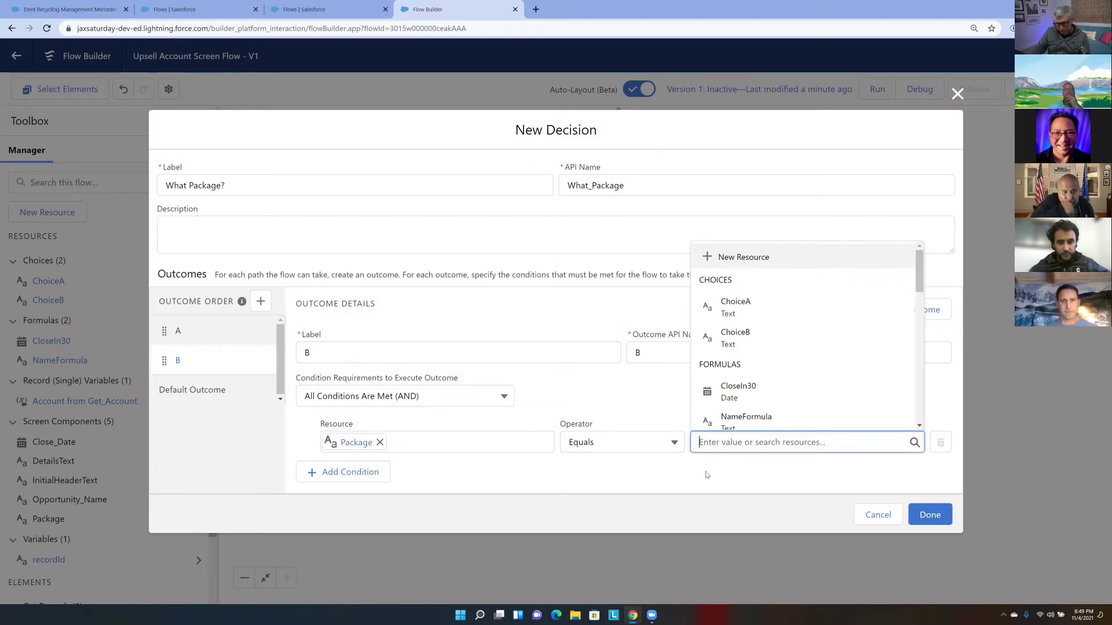
{"action": "type", "text": "B"}
{"action": "left_click", "coordinate": [232, 372]}
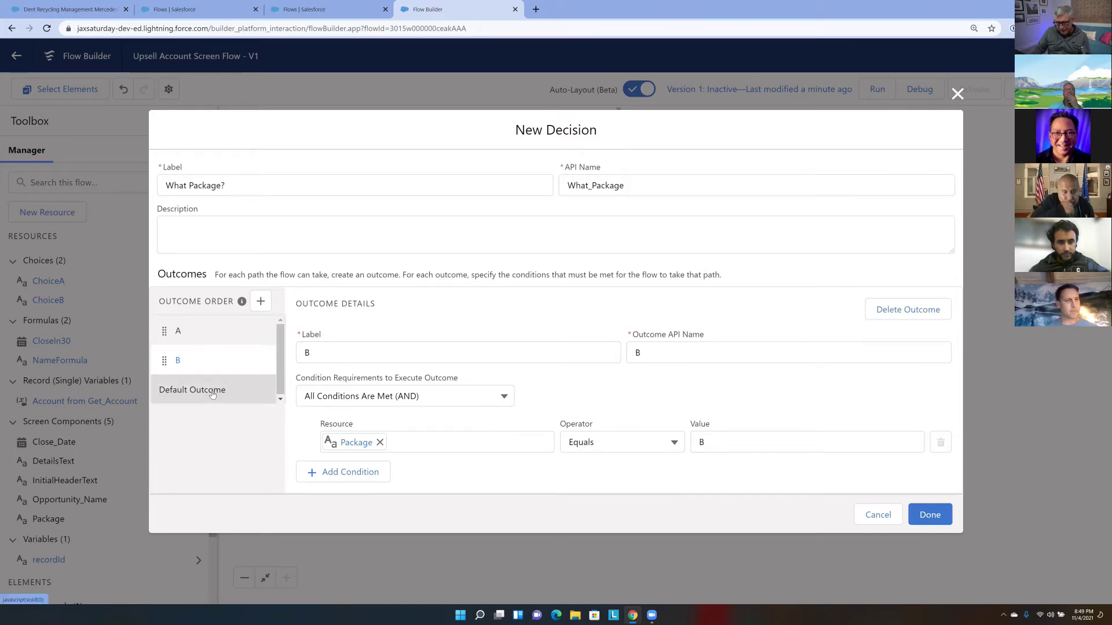
{"action": "left_click", "coordinate": [220, 392]}
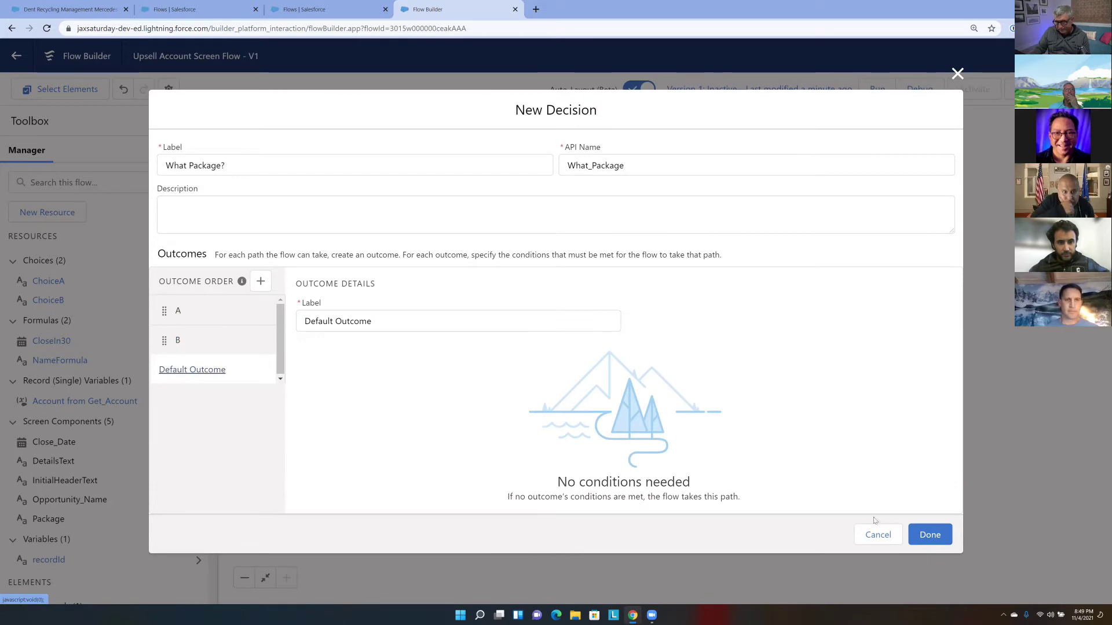
{"action": "left_click", "coordinate": [931, 534]}
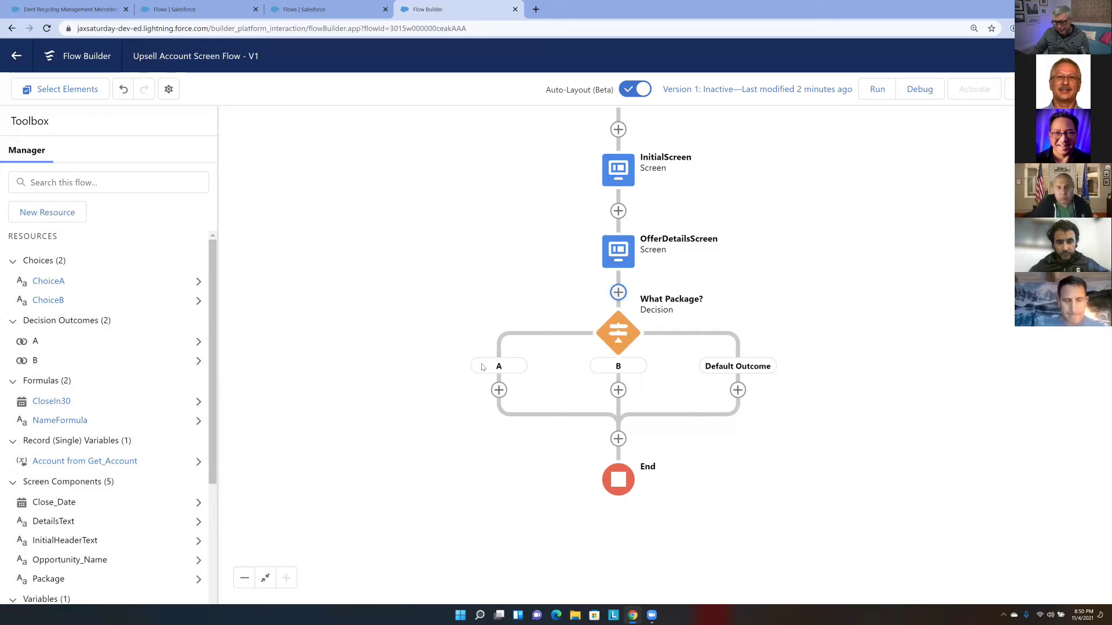
Add an Assignment element on the decision's A path, label it "Assign Amount" and let its API name fill in
{"action": "left_click", "coordinate": [498, 390]}
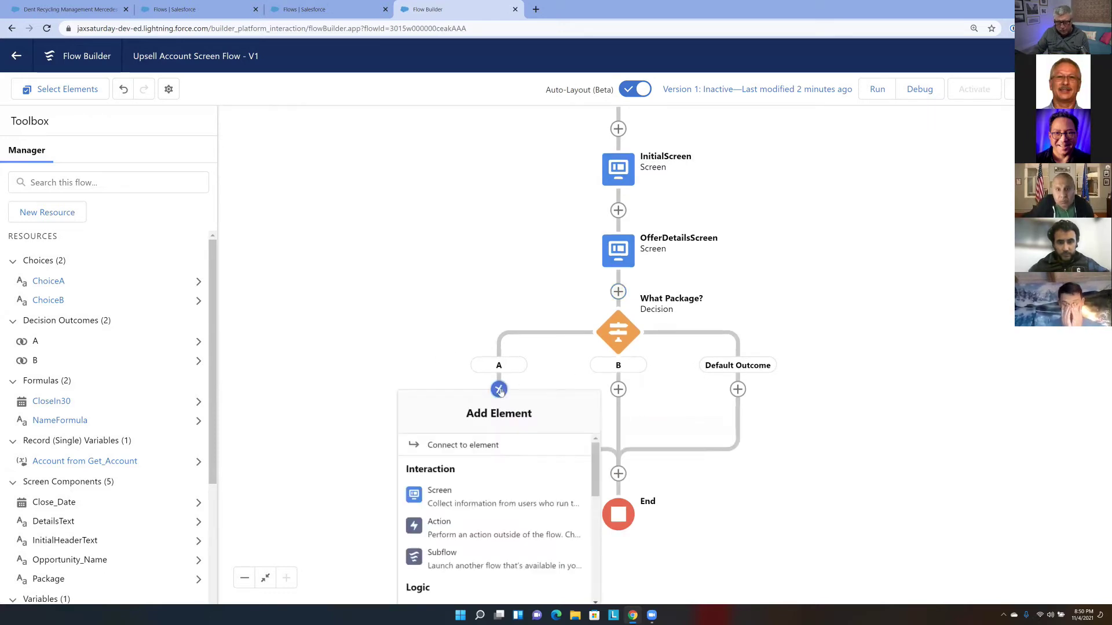
{"action": "left_click_drag", "start_coordinate": [597, 473], "coordinate": [596, 524]}
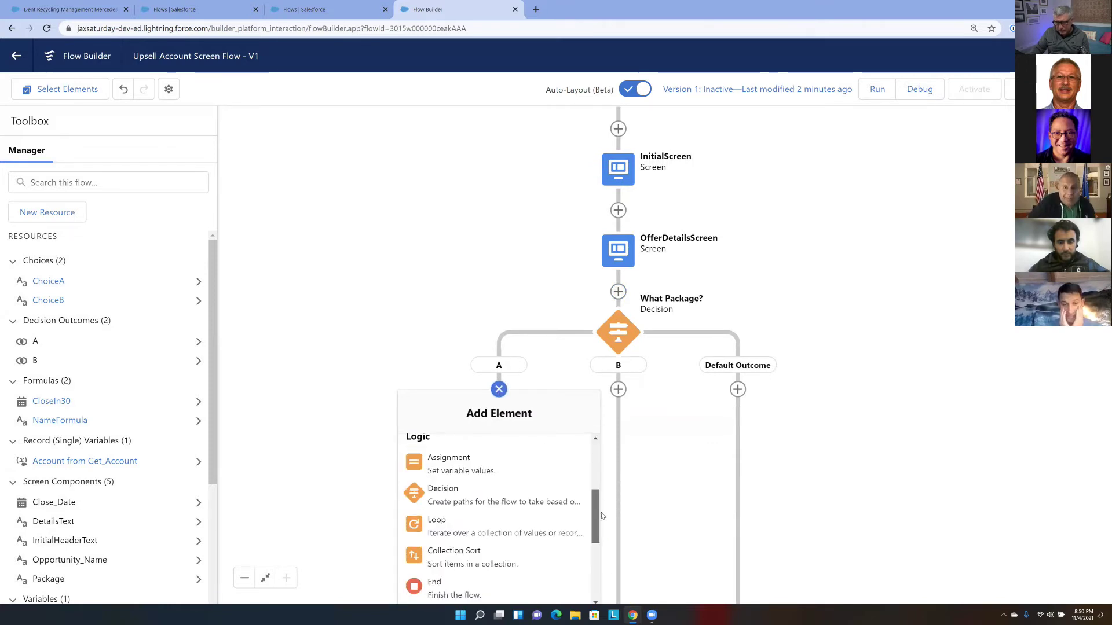
{"action": "left_click", "coordinate": [519, 466]}
{"action": "type", "text": "Assign Amount"}
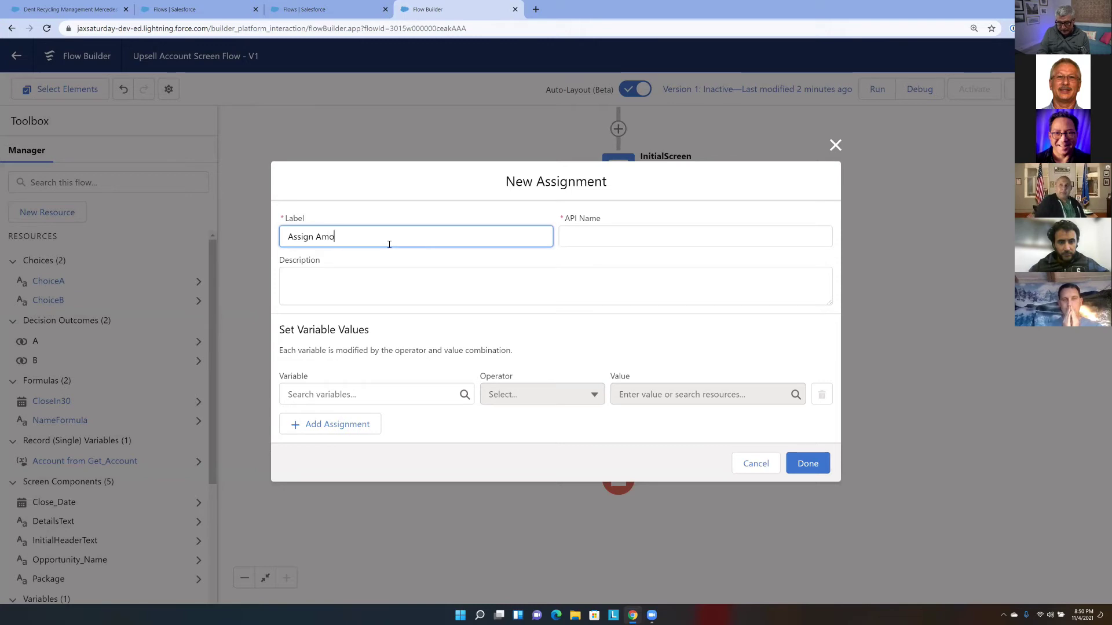
{"action": "left_click", "coordinate": [640, 235]}
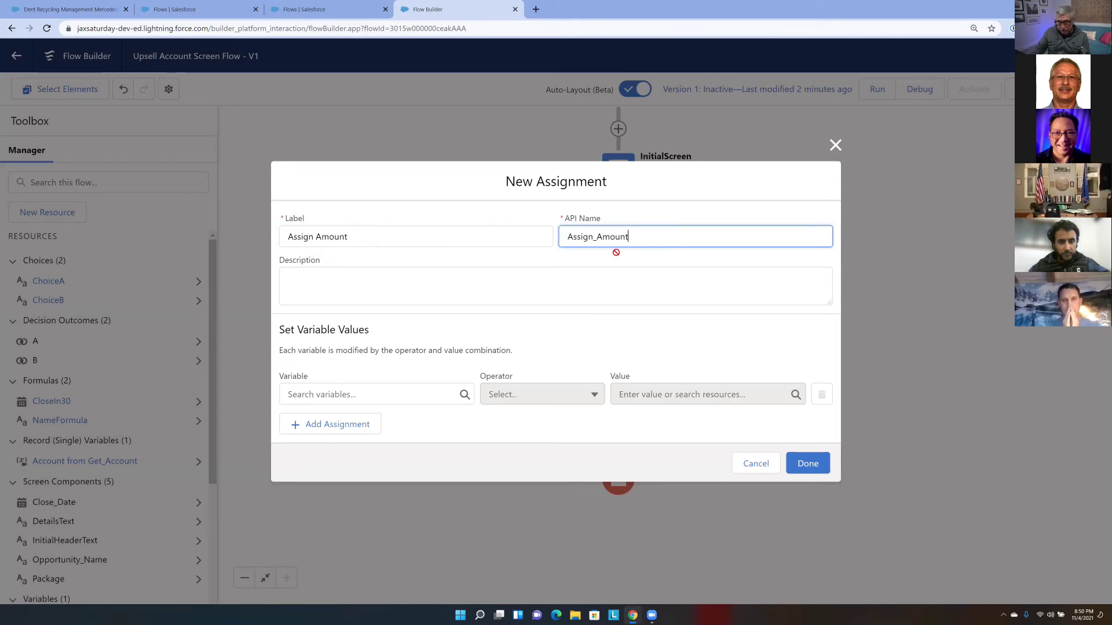
Start a new Variable resource for the assignment's variable, with API name OppAmount
{"action": "left_click", "coordinate": [358, 398]}
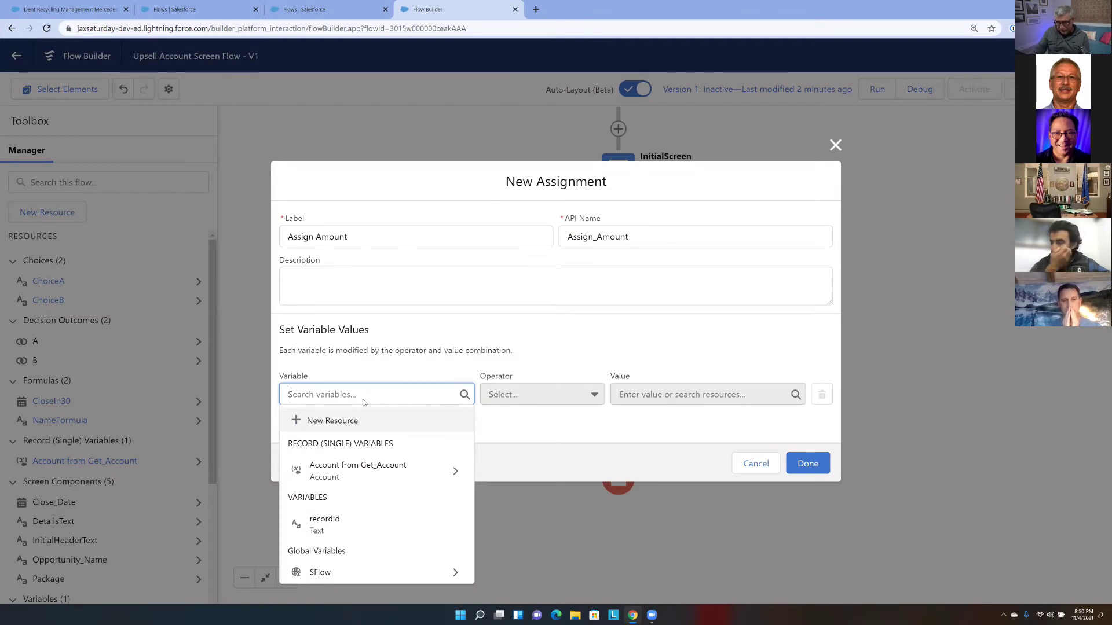
{"action": "left_click", "coordinate": [371, 420]}
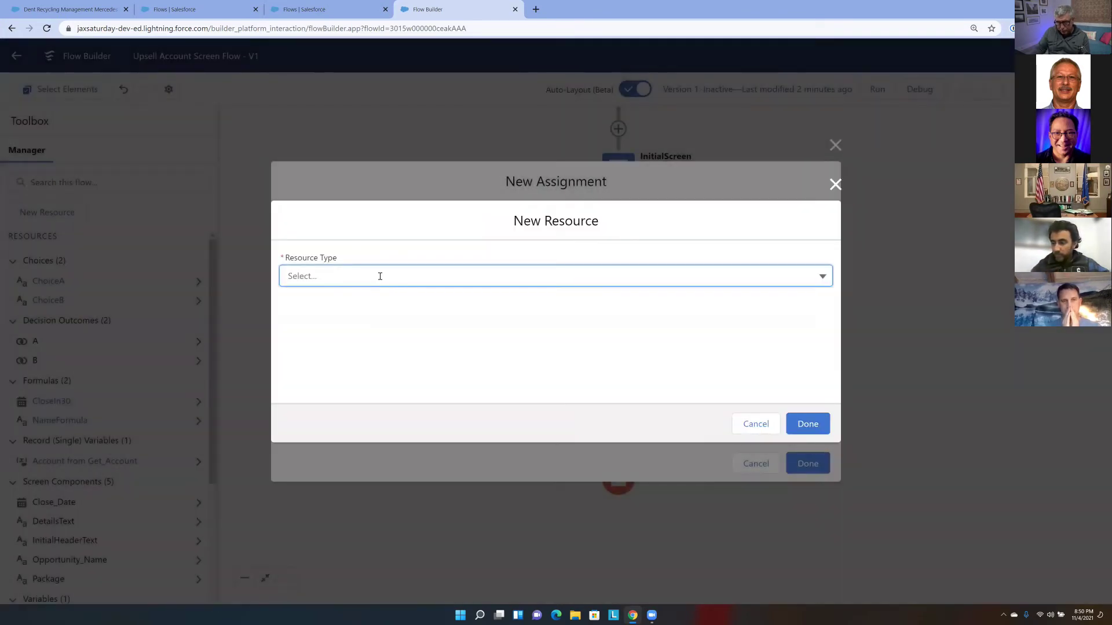
{"action": "left_click", "coordinate": [380, 276]}
{"action": "left_click", "coordinate": [371, 299]}
{"action": "left_click", "coordinate": [359, 305]}
{"action": "type", "text": "OppAmount"}
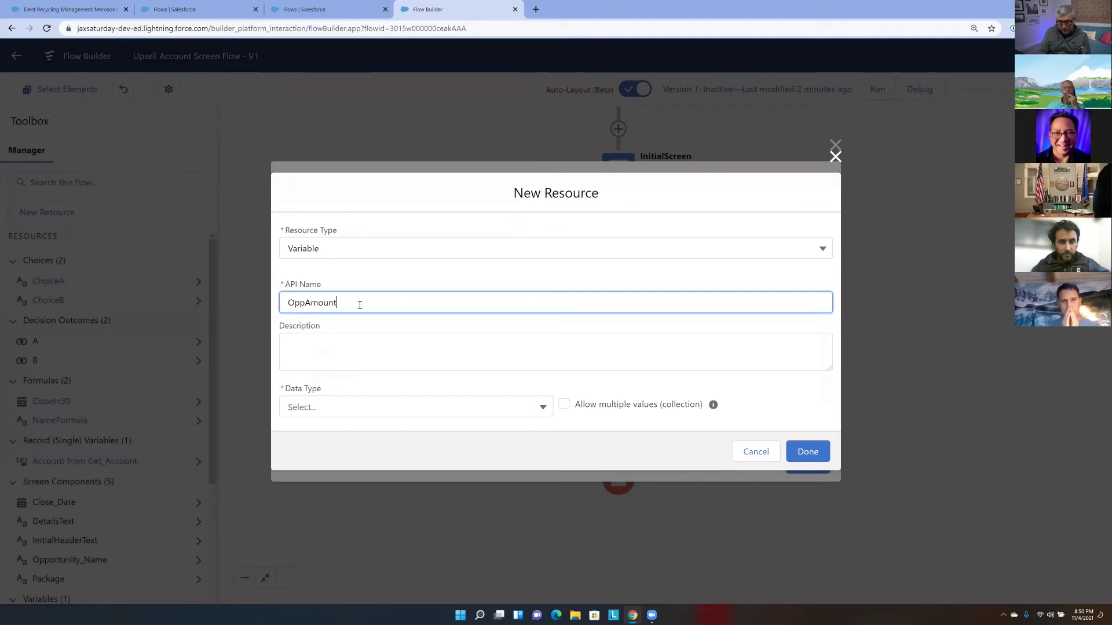
Set OppAmount's data type to Currency with 0 decimal places and create the resource
{"action": "left_click", "coordinate": [523, 416]}
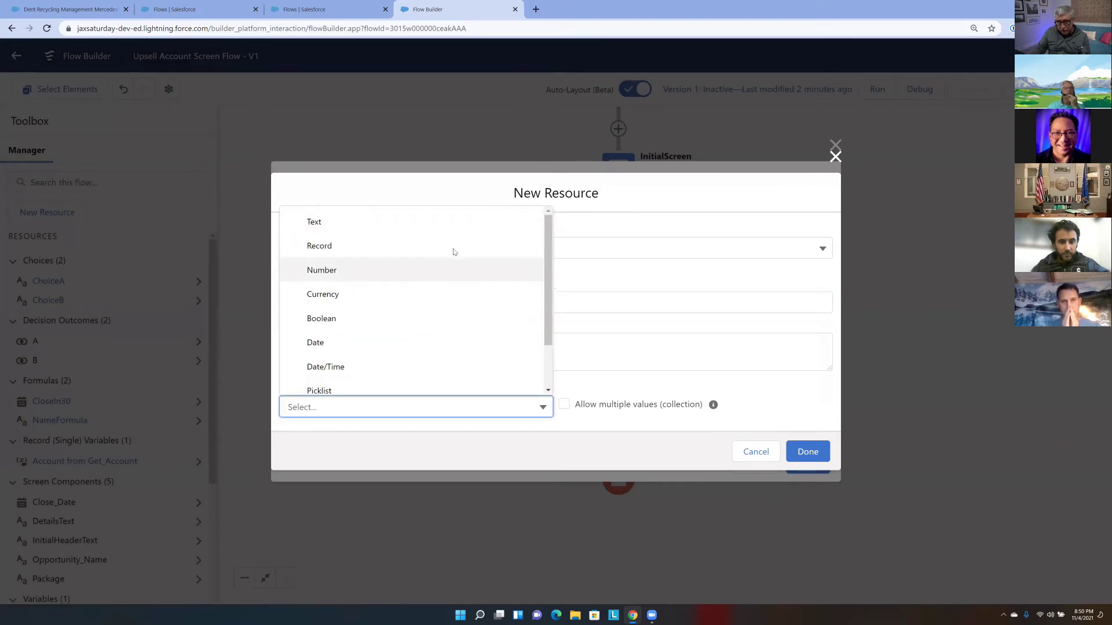
{"action": "left_click", "coordinate": [454, 299]}
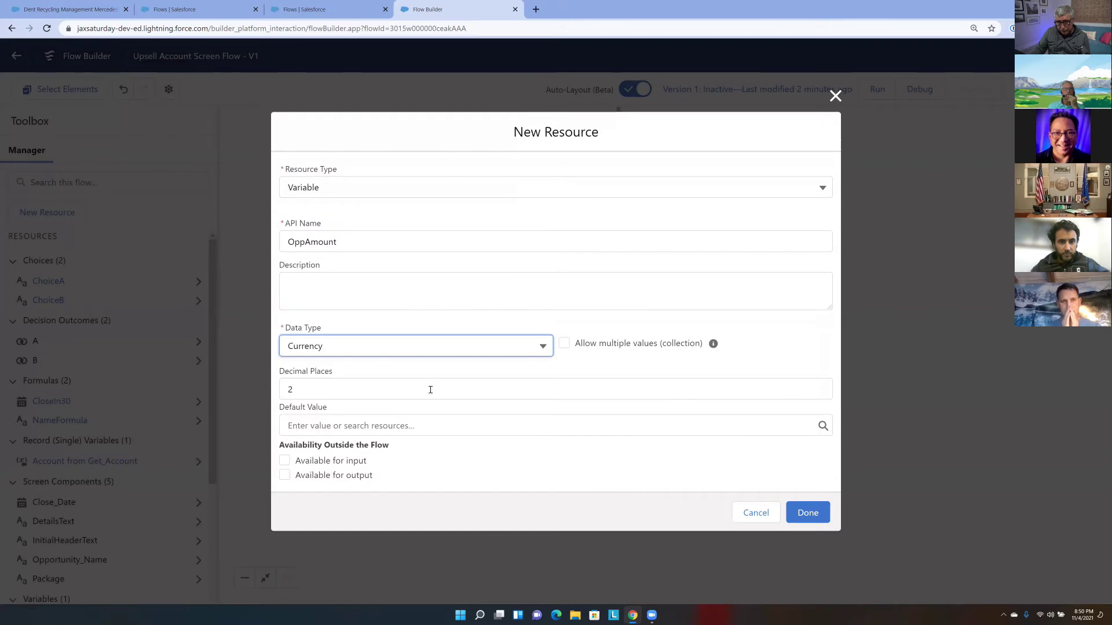
{"action": "left_click", "coordinate": [290, 391]}
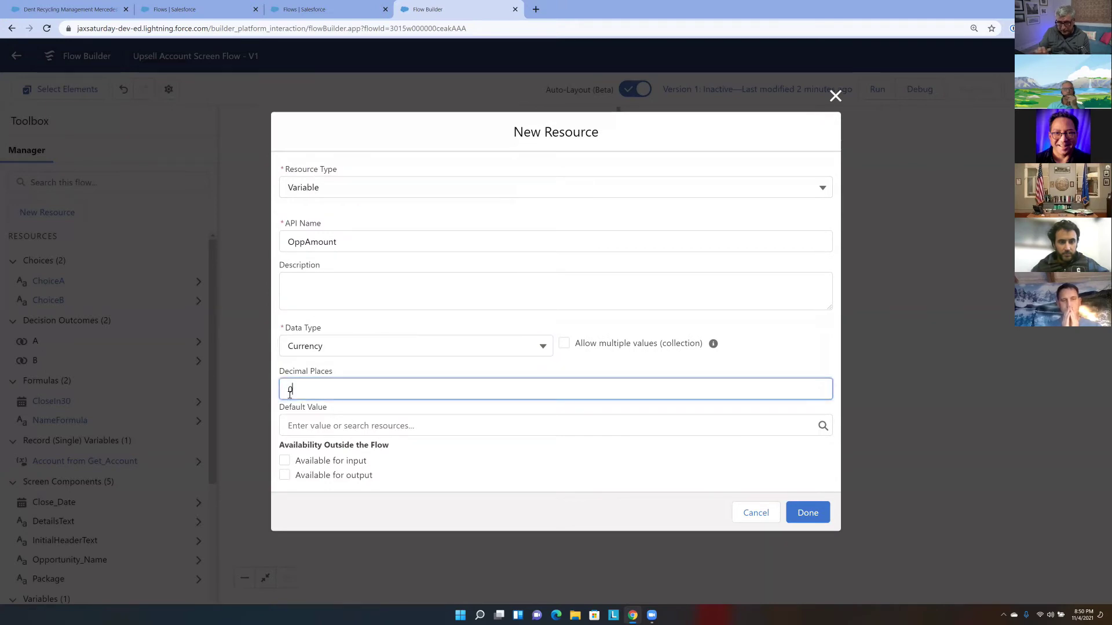
{"action": "type", "text": "0"}
{"action": "left_click", "coordinate": [468, 467]}
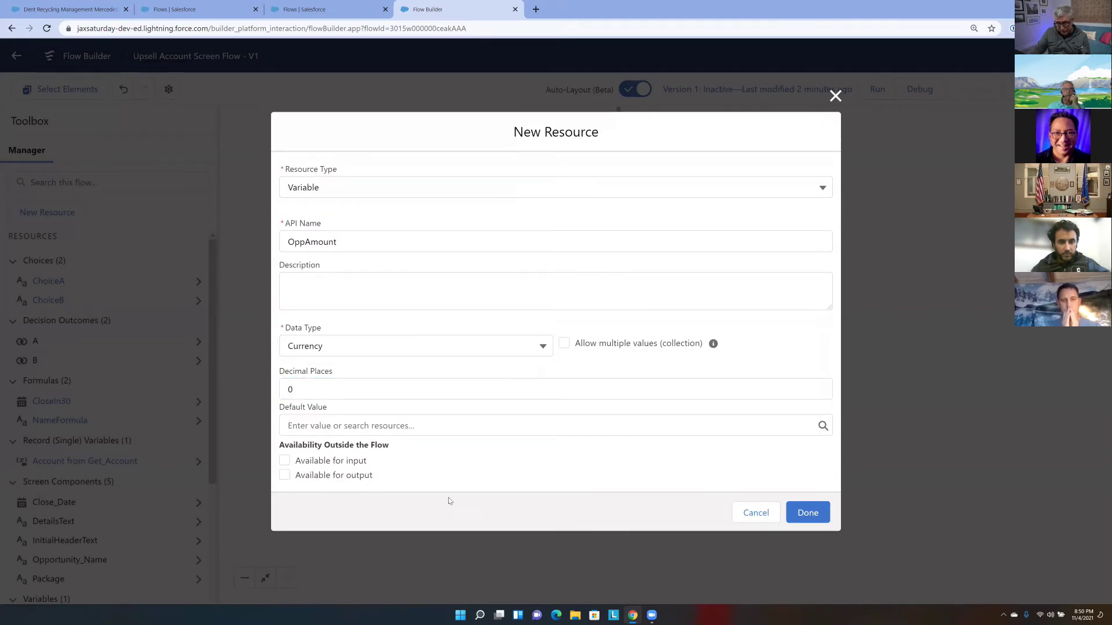
{"action": "left_click", "coordinate": [808, 513]}
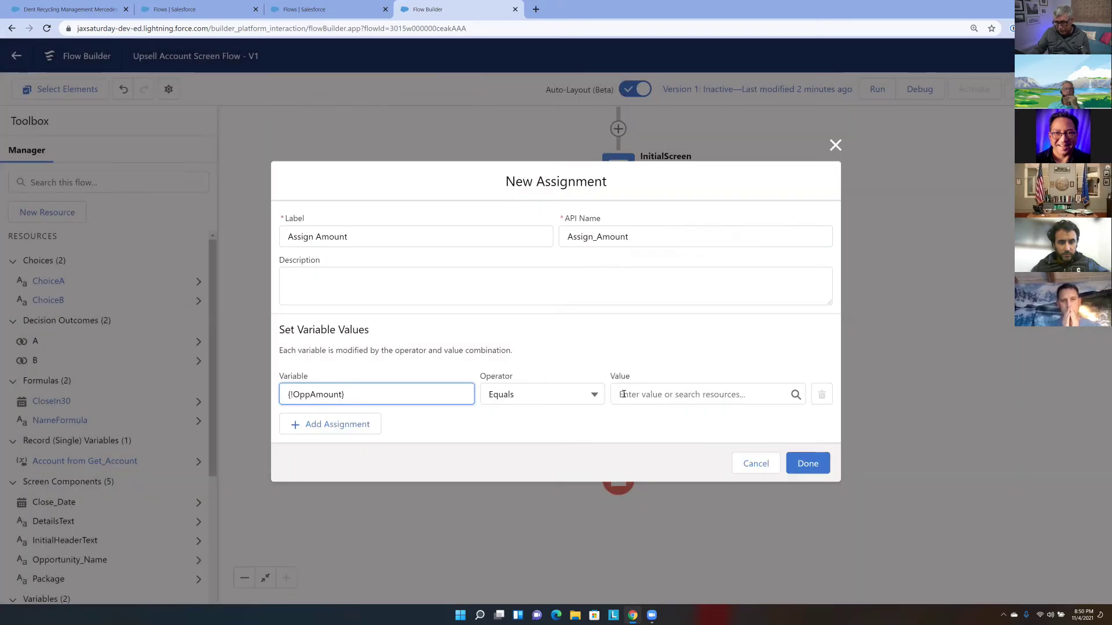
Open the value of the OppAmount assignment for entry
{"action": "left_click", "coordinate": [626, 400]}
{"action": "left_click", "coordinate": [550, 425]}
{"action": "left_click", "coordinate": [617, 396]}
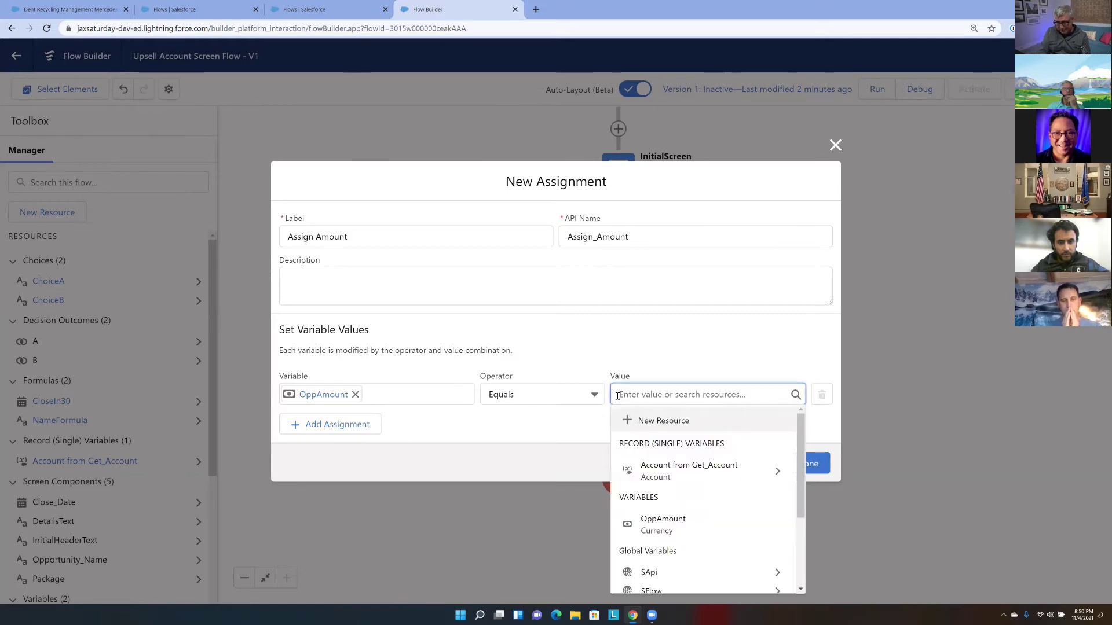
Set the OppAmount value to 60000 in the Assign Amount assignment and save the element
{"action": "type", "text": "60000"}
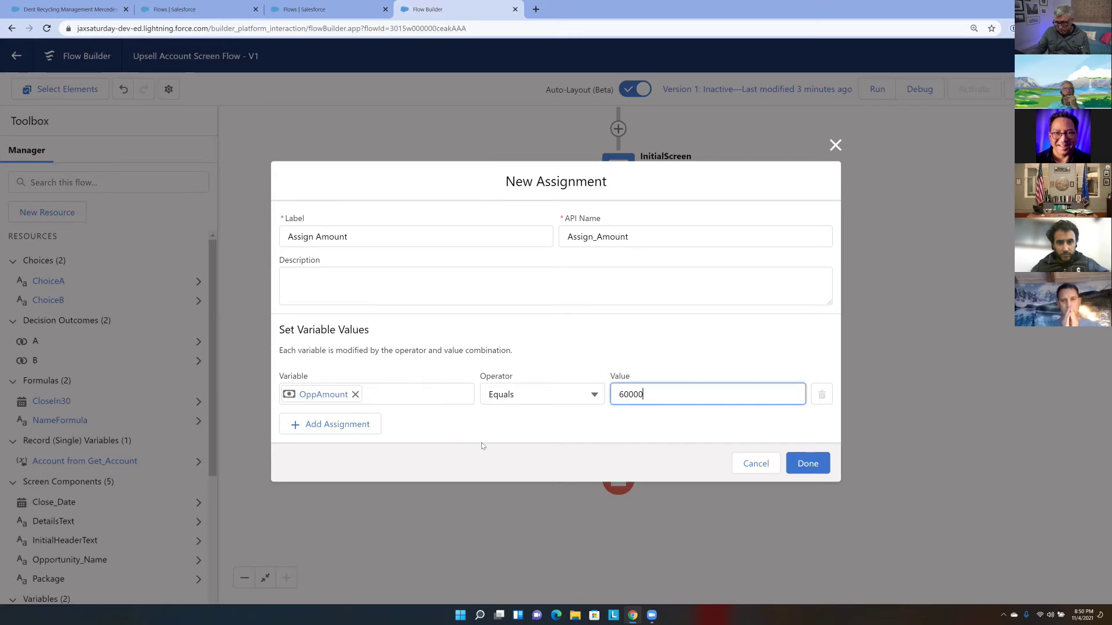
{"action": "left_click", "coordinate": [812, 469]}
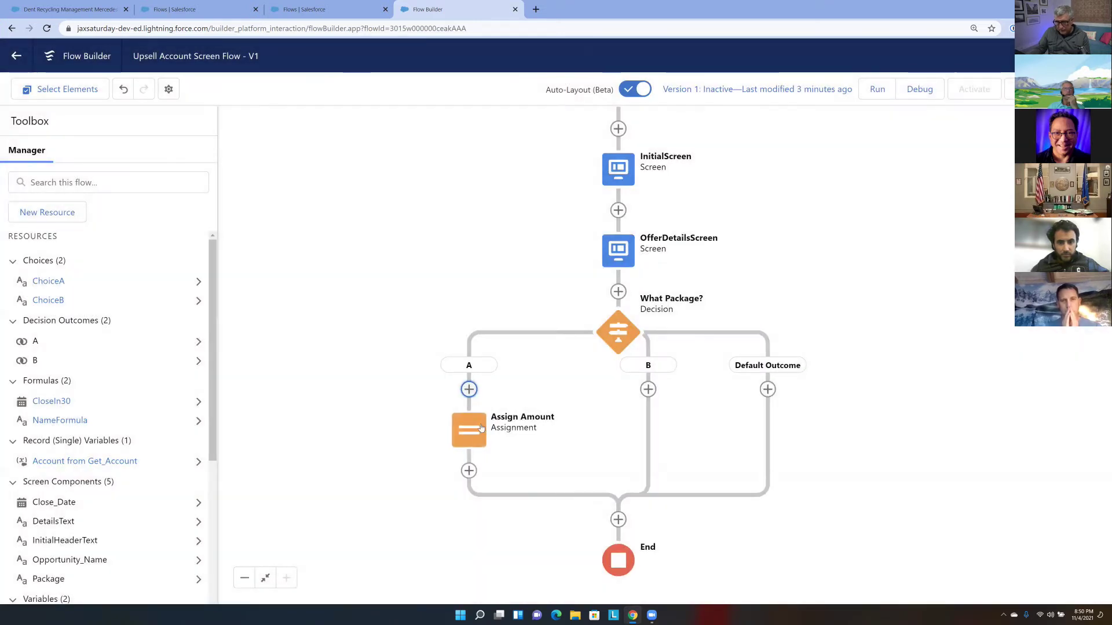
Copy the Assign Amount assignment from path A and paste it onto path B of the What Package? decision
{"action": "left_click", "coordinate": [481, 428]}
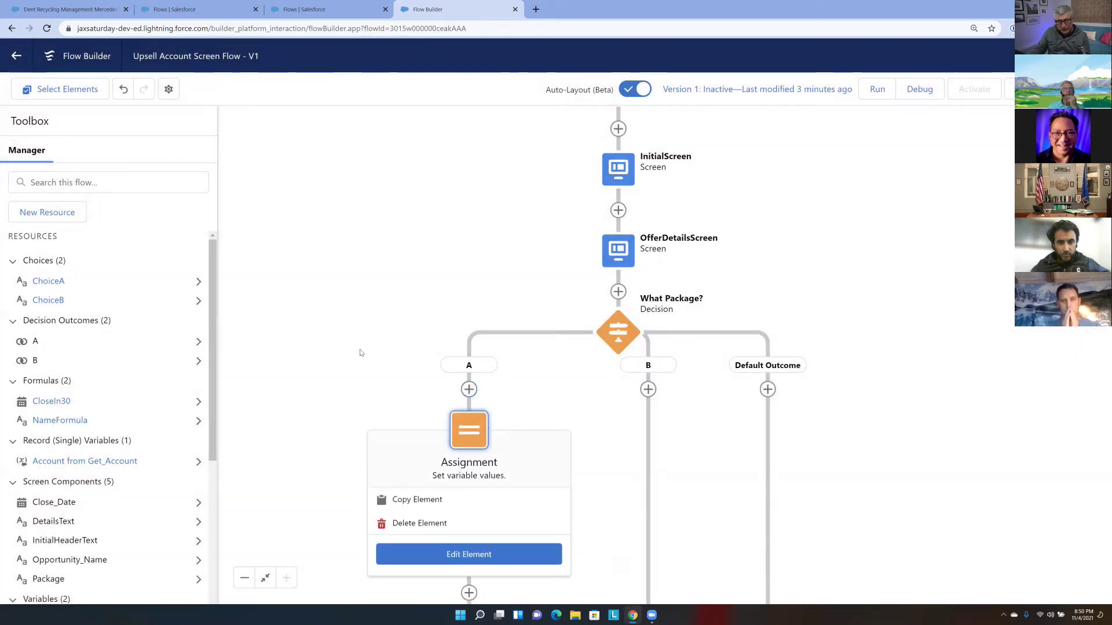
{"action": "left_click", "coordinate": [661, 402]}
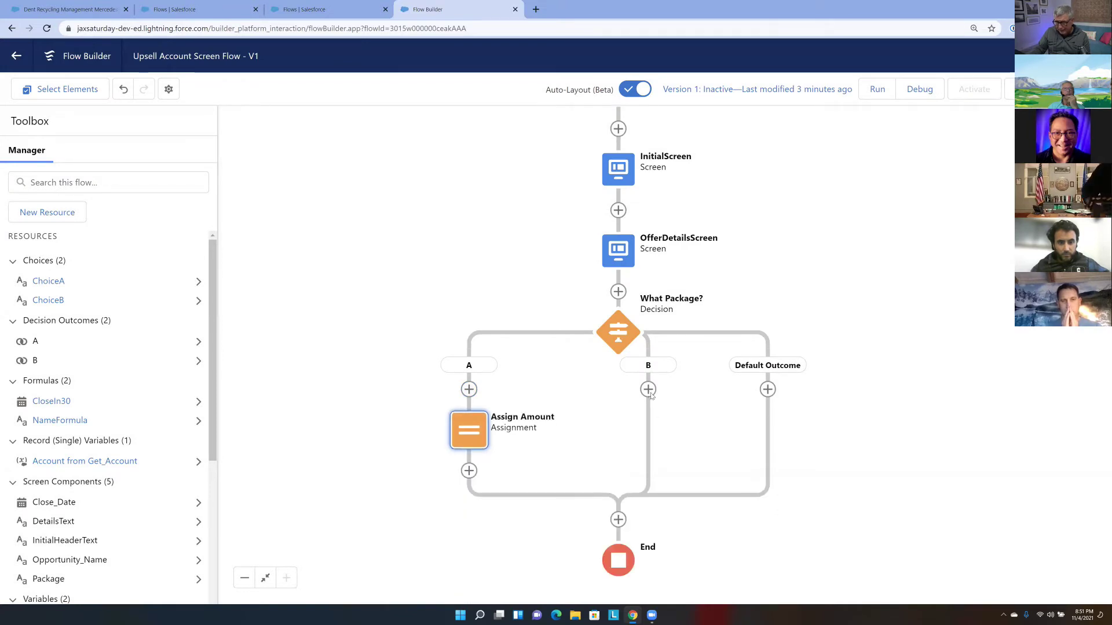
{"action": "left_click", "coordinate": [648, 390]}
{"action": "left_click", "coordinate": [650, 467]}
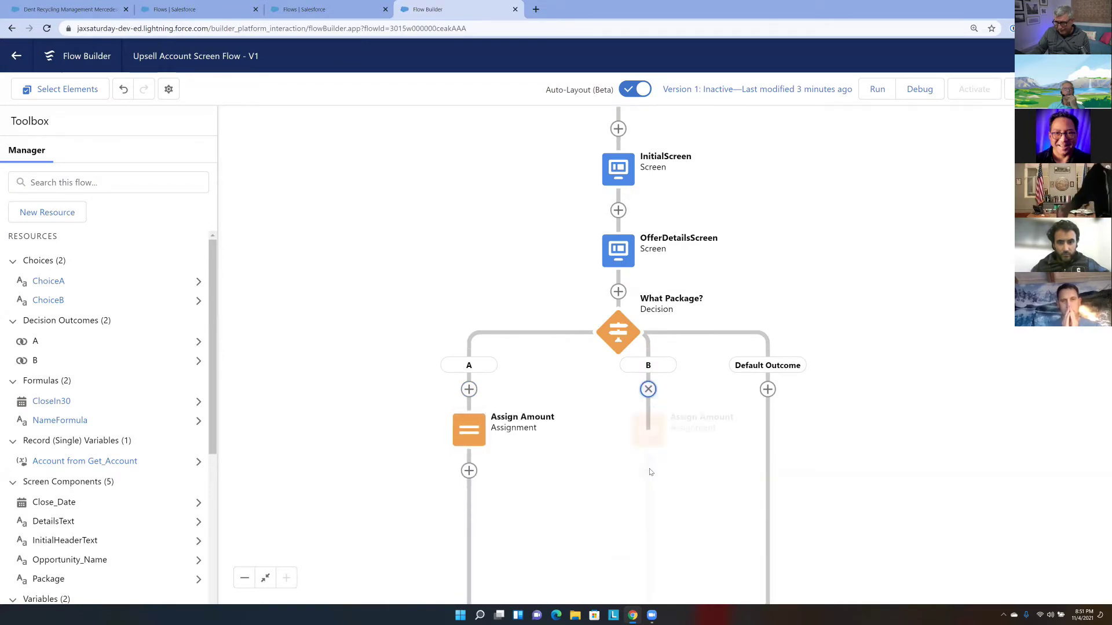
Edit path B's assignment: set label Assign Amount 2, API name Assign_Amount_2 and OppAmount value 80000
{"action": "left_click", "coordinate": [618, 430]}
{"action": "left_click", "coordinate": [618, 555]}
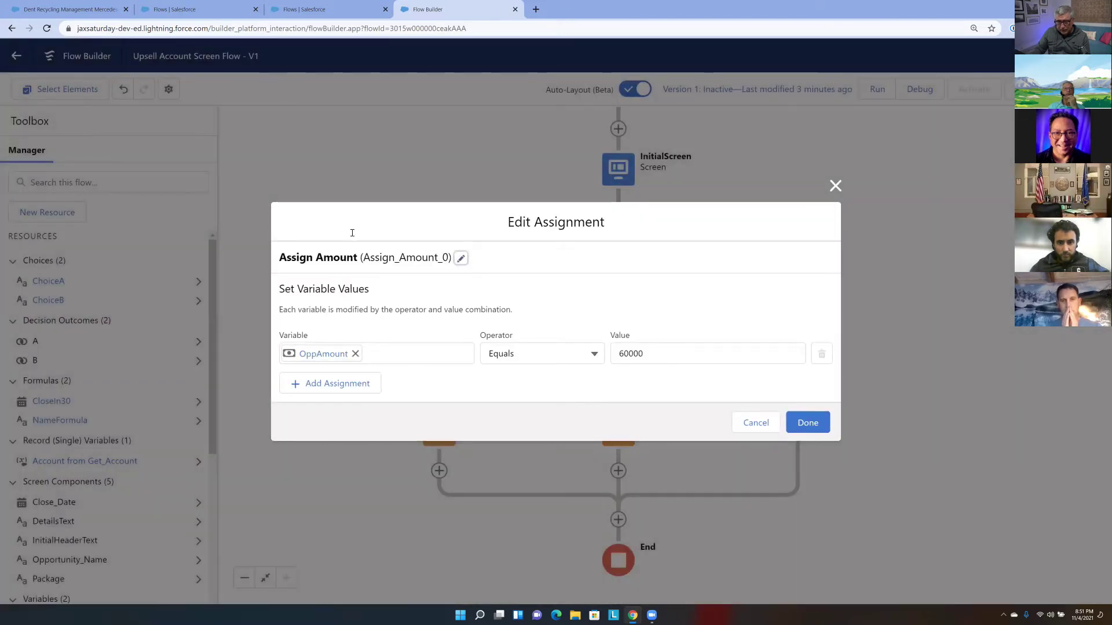
{"action": "left_click", "coordinate": [461, 259]}
{"action": "left_click", "coordinate": [367, 237]}
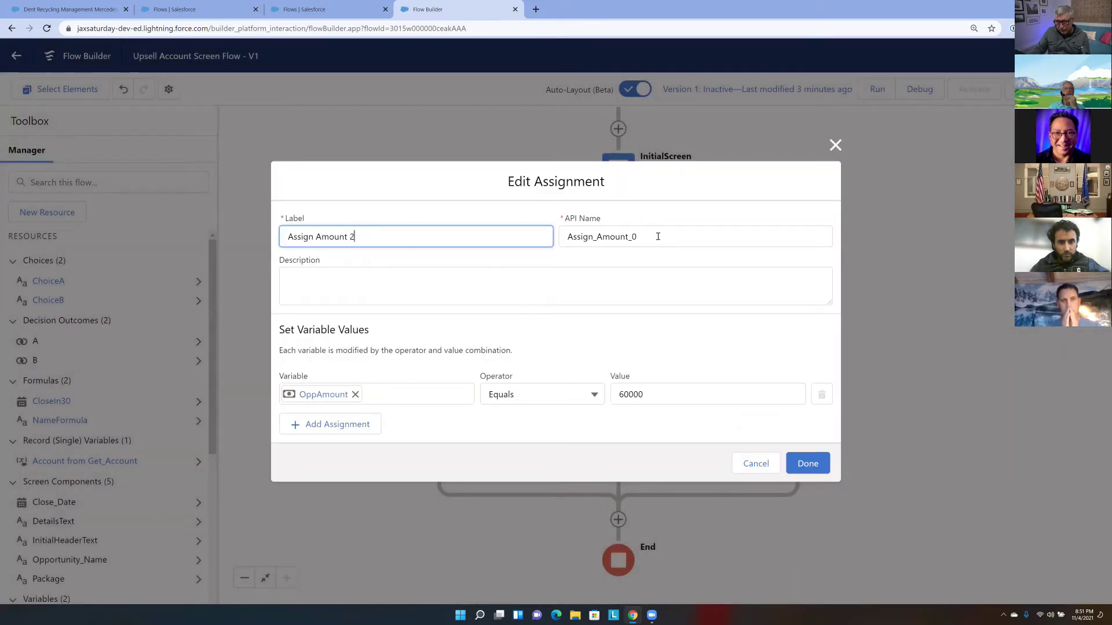
{"action": "key", "text": "Tab"}
{"action": "key", "text": "BackSpace"}
{"action": "key", "text": "shift+Tab"}
{"action": "key", "text": "Tab"}
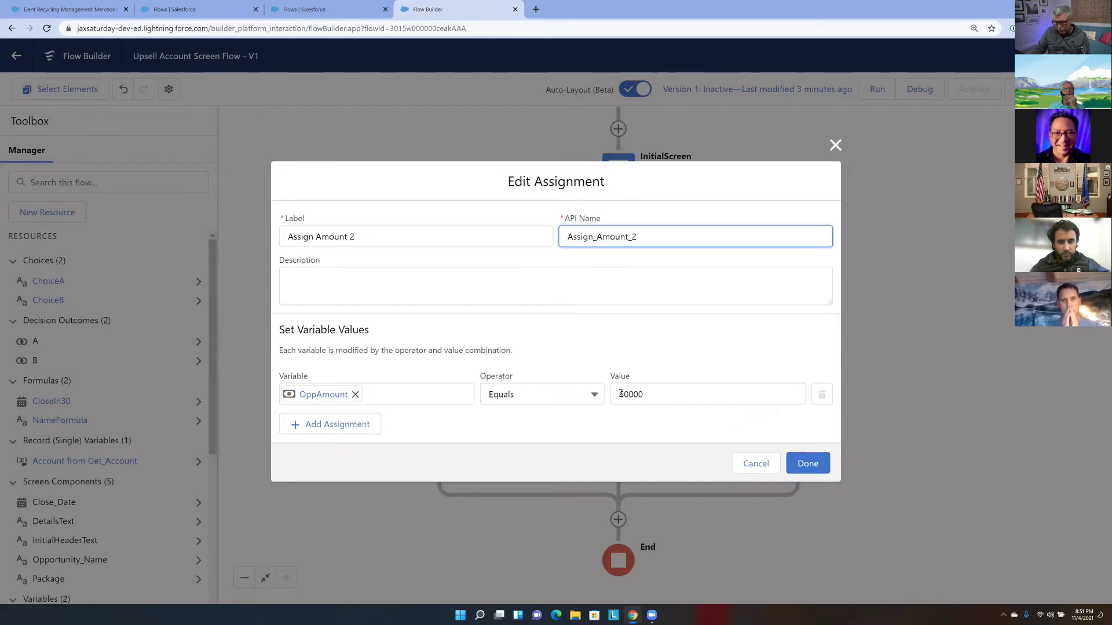
{"action": "left_click", "coordinate": [616, 396]}
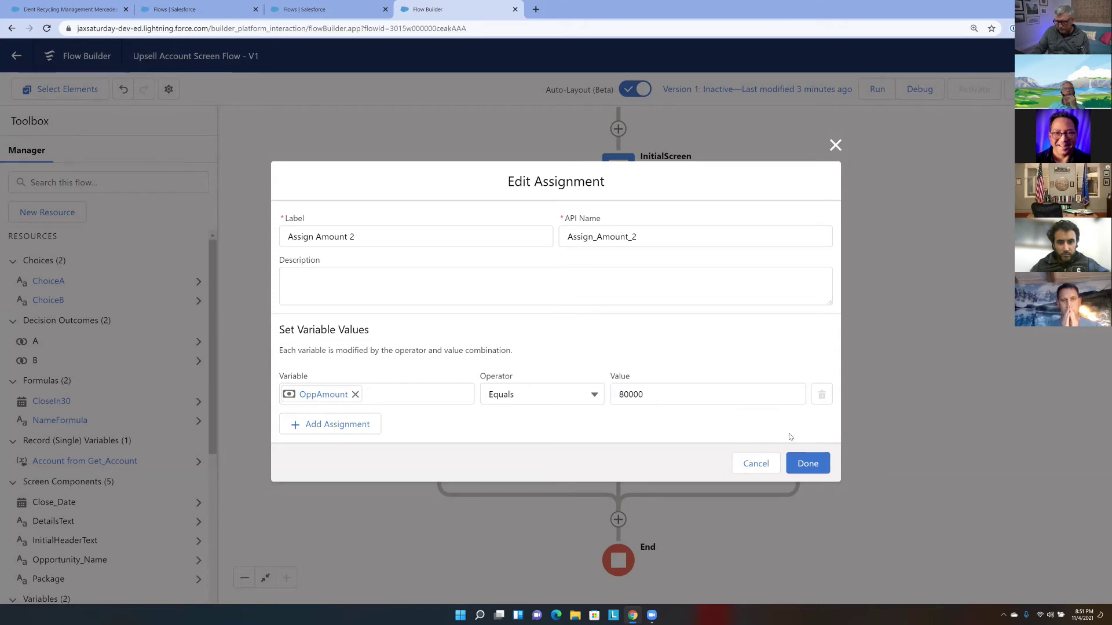
{"action": "left_click", "coordinate": [809, 465]}
Add a Create Records element after the decision paths merge, with label Create Opp and API name Create_Opp
{"action": "scroll", "coordinate": [834, 347], "scroll_direction": "down", "scroll_amount": 3}
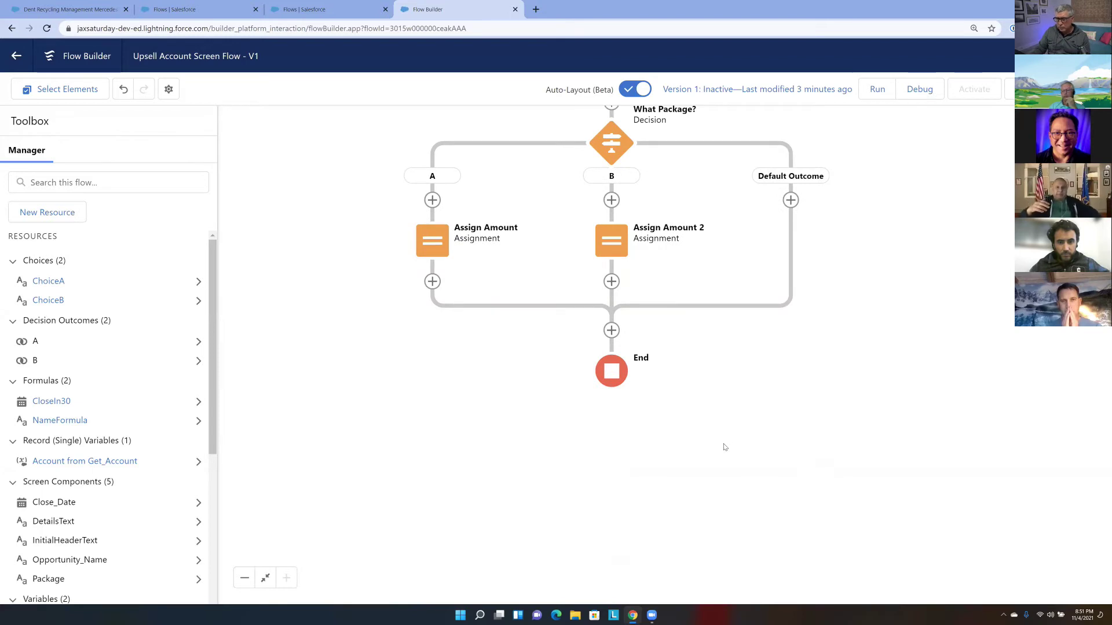
{"action": "left_click", "coordinate": [611, 331]}
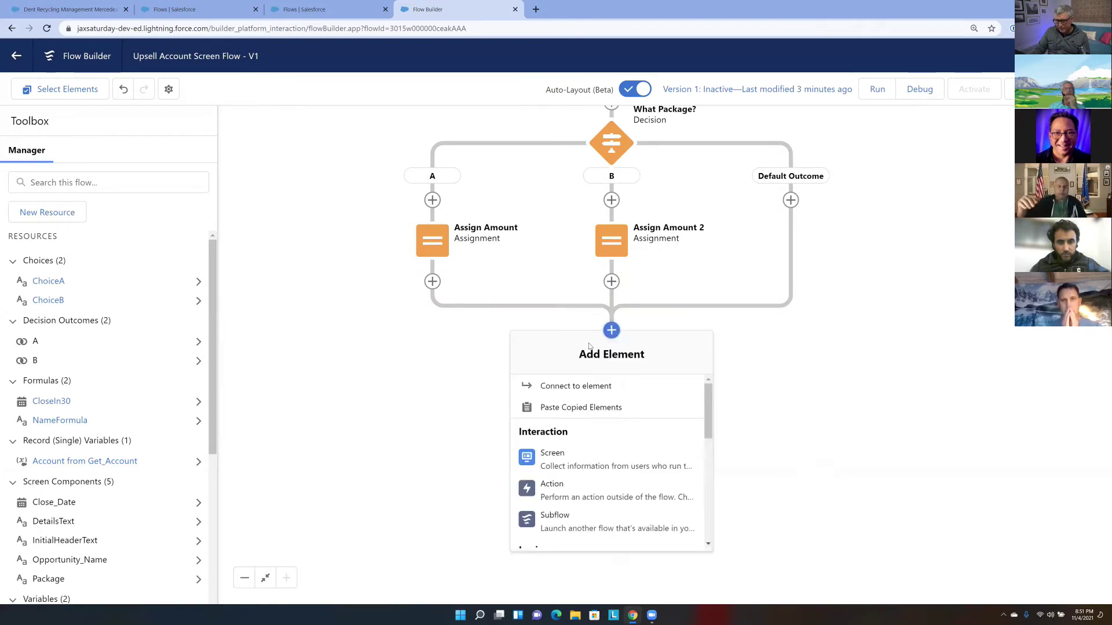
{"action": "scroll", "coordinate": [660, 454], "scroll_direction": "down", "scroll_amount": 2}
{"action": "scroll", "coordinate": [663, 452], "scroll_direction": "down", "scroll_amount": 2}
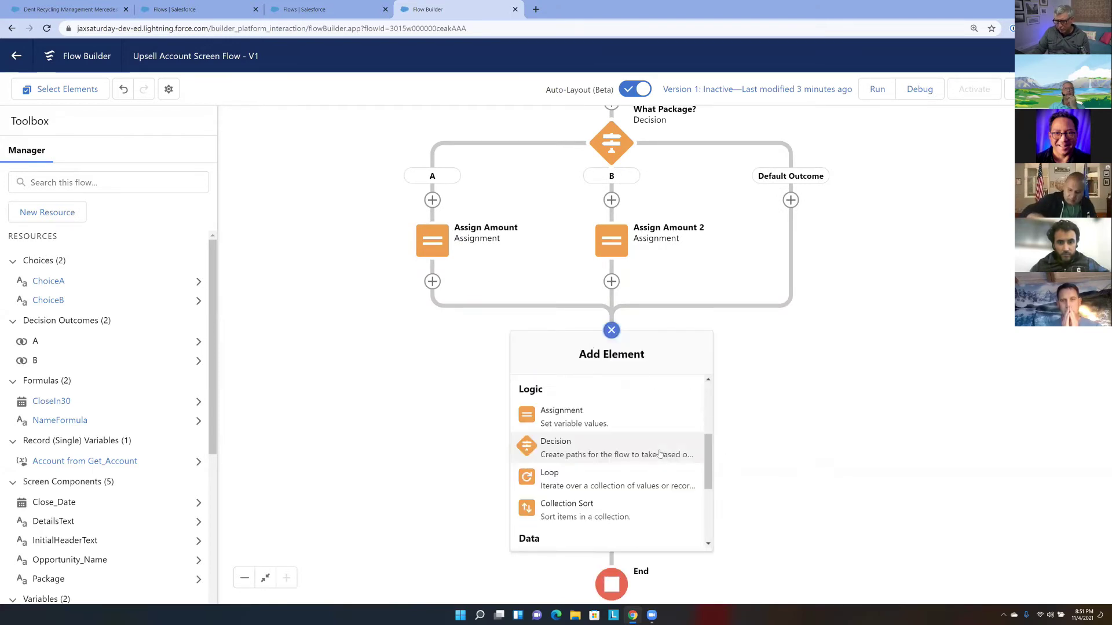
{"action": "scroll", "coordinate": [654, 458], "scroll_direction": "down", "scroll_amount": 2}
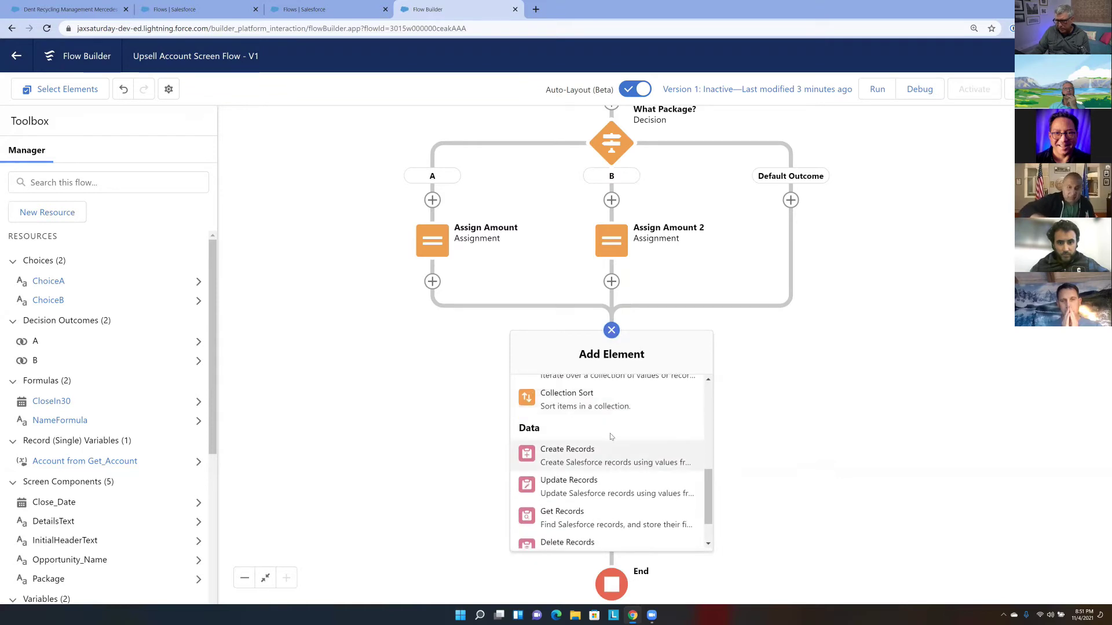
{"action": "left_click", "coordinate": [647, 463]}
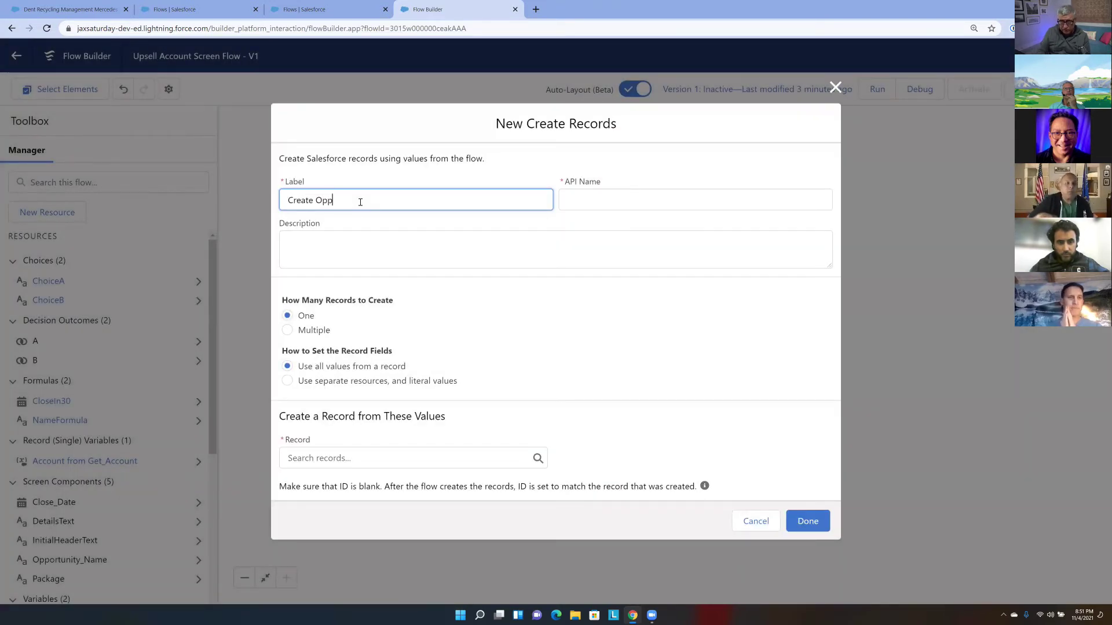
{"action": "left_click", "coordinate": [679, 197]}
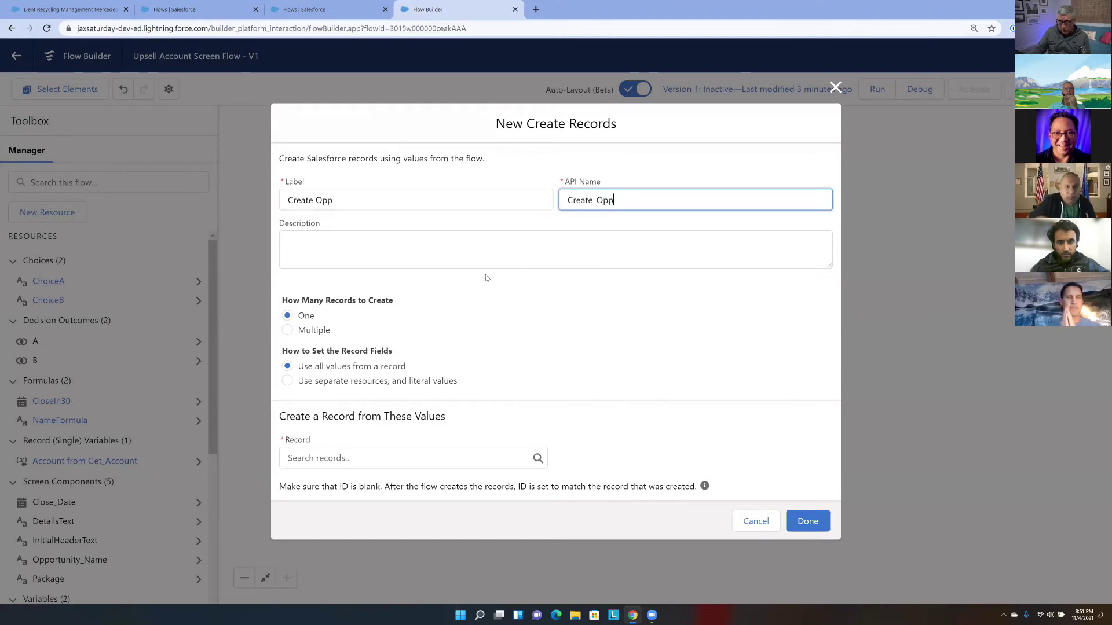
Set the record fields to use separate resources and literal values, and choose Opportunity as the object
{"action": "left_click", "coordinate": [287, 381]}
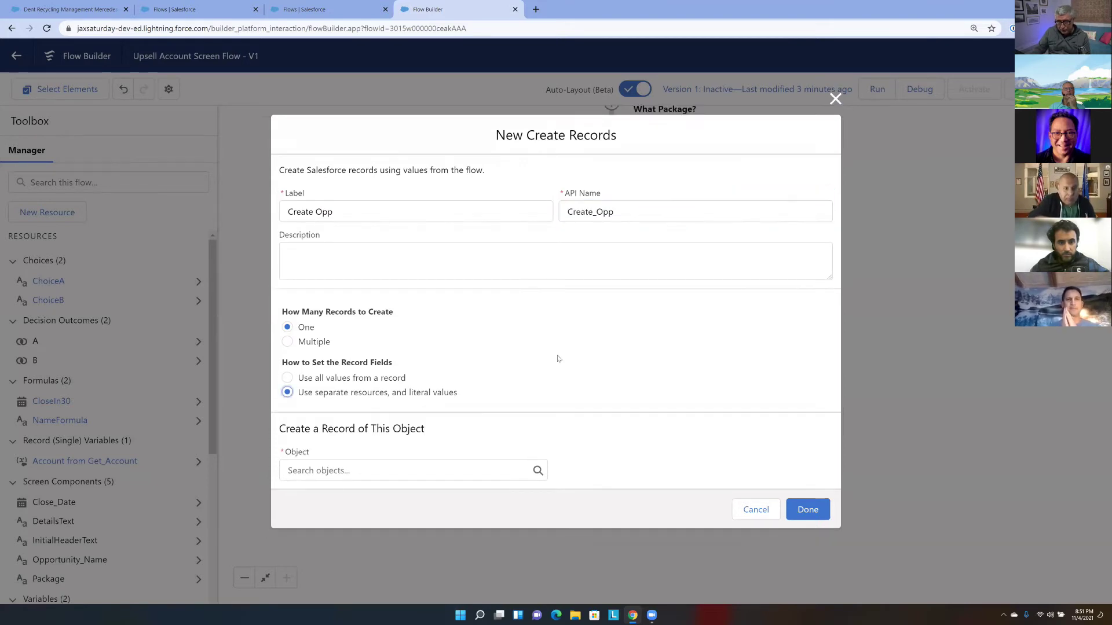
{"action": "left_click", "coordinate": [431, 469]}
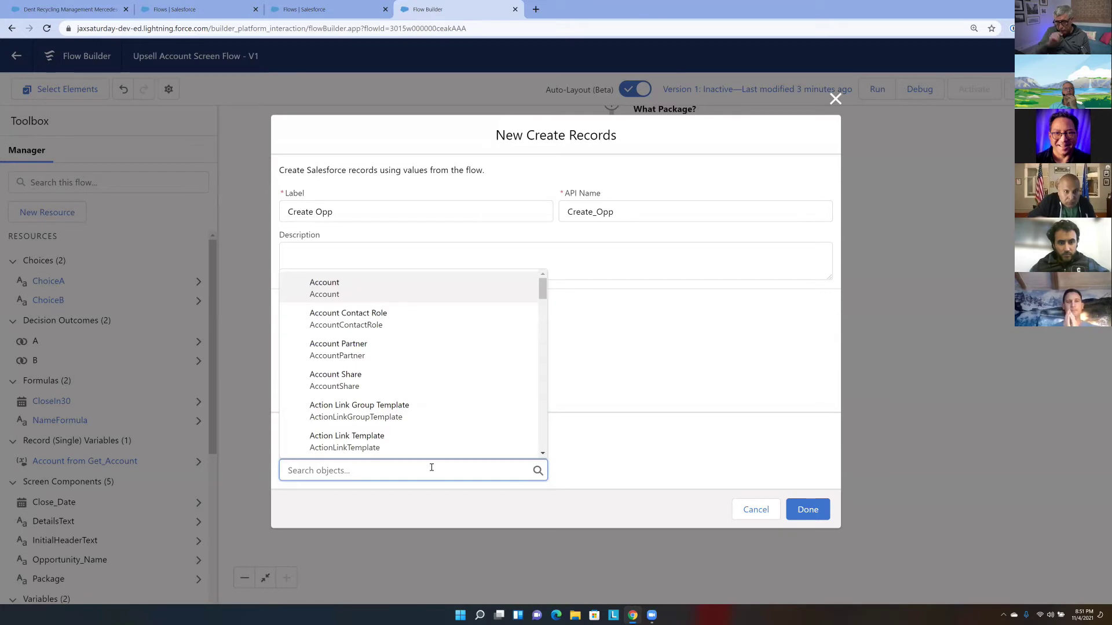
{"action": "type", "text": "Opp"}
{"action": "left_click", "coordinate": [380, 288]}
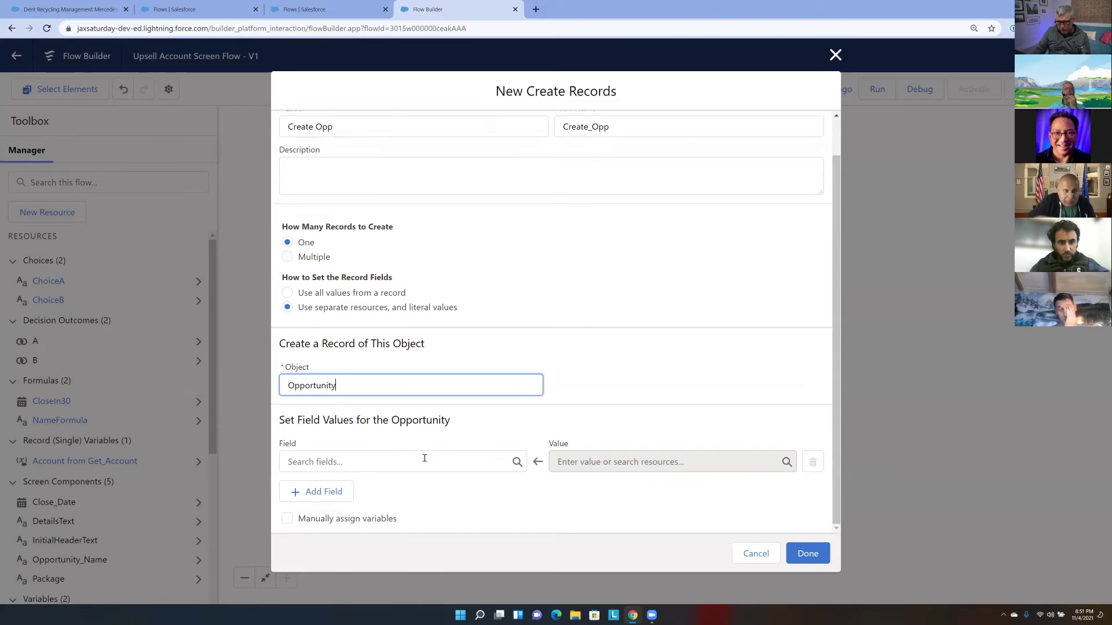
Map the opportunity's AccountId field to the recordId variable
{"action": "left_click", "coordinate": [424, 459]}
{"action": "type", "text": "a"}
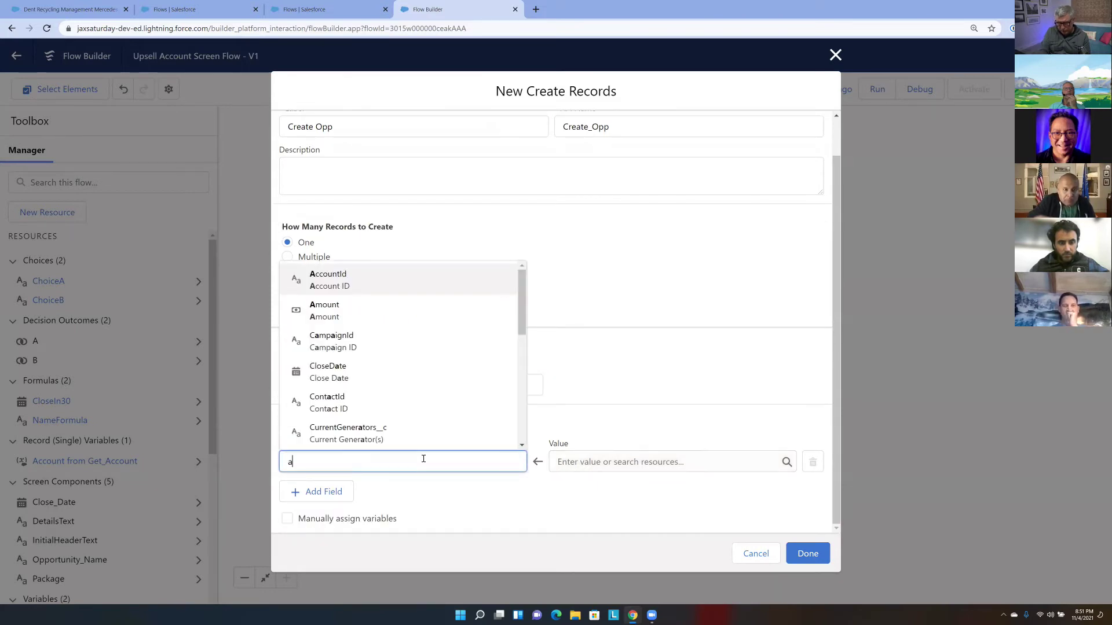
{"action": "type", "text": "ccoun"}
{"action": "left_click", "coordinate": [423, 434]}
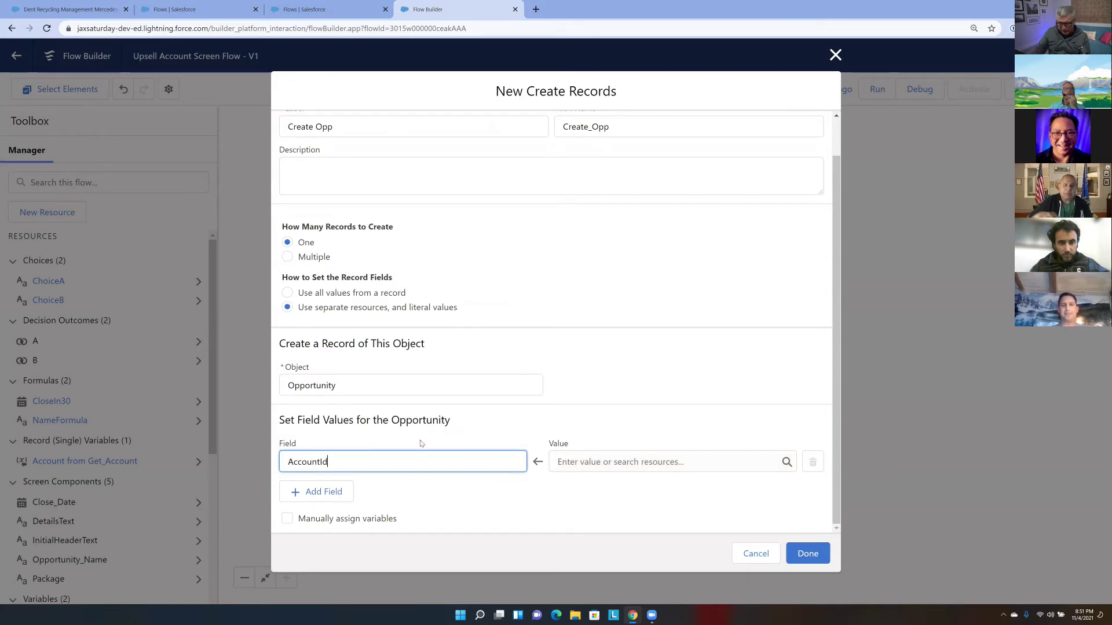
{"action": "left_click", "coordinate": [603, 462]}
{"action": "type", "text": "rec"}
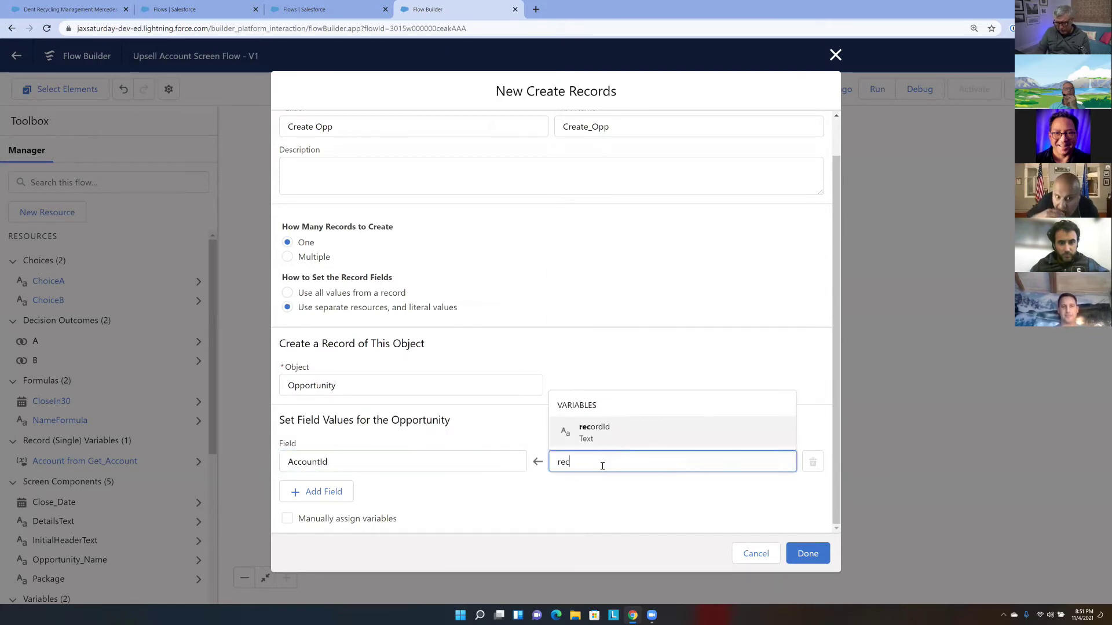
{"action": "type", "text": "o"}
{"action": "left_click", "coordinate": [602, 434]}
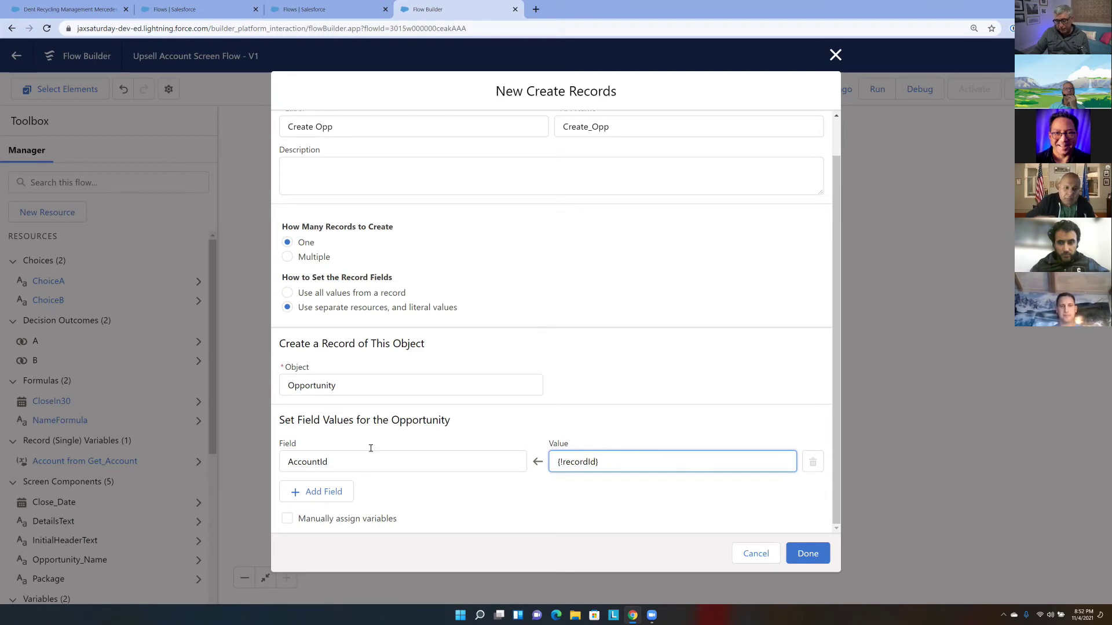
Add a field row that sets the opportunity's StageName to Proposal/Price Quote
{"action": "left_click", "coordinate": [341, 492]}
{"action": "left_click", "coordinate": [446, 463]}
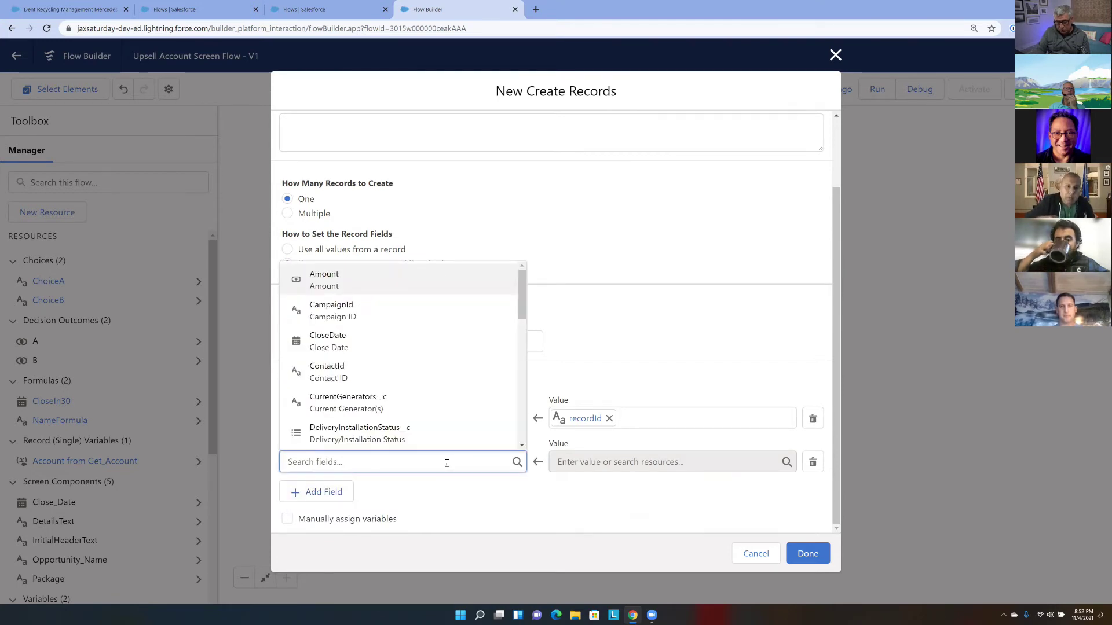
{"action": "type", "text": "sat"}
{"action": "key", "text": "BackSpace"}
{"action": "key", "text": "BackSpace"}
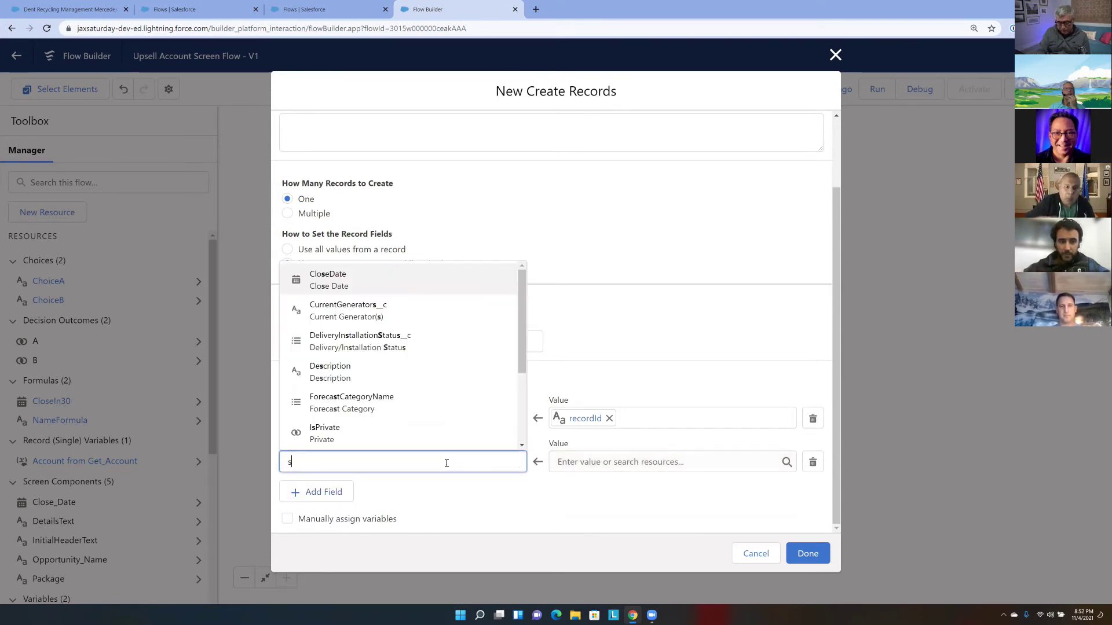
{"action": "type", "text": "tag"}
{"action": "left_click", "coordinate": [462, 438]}
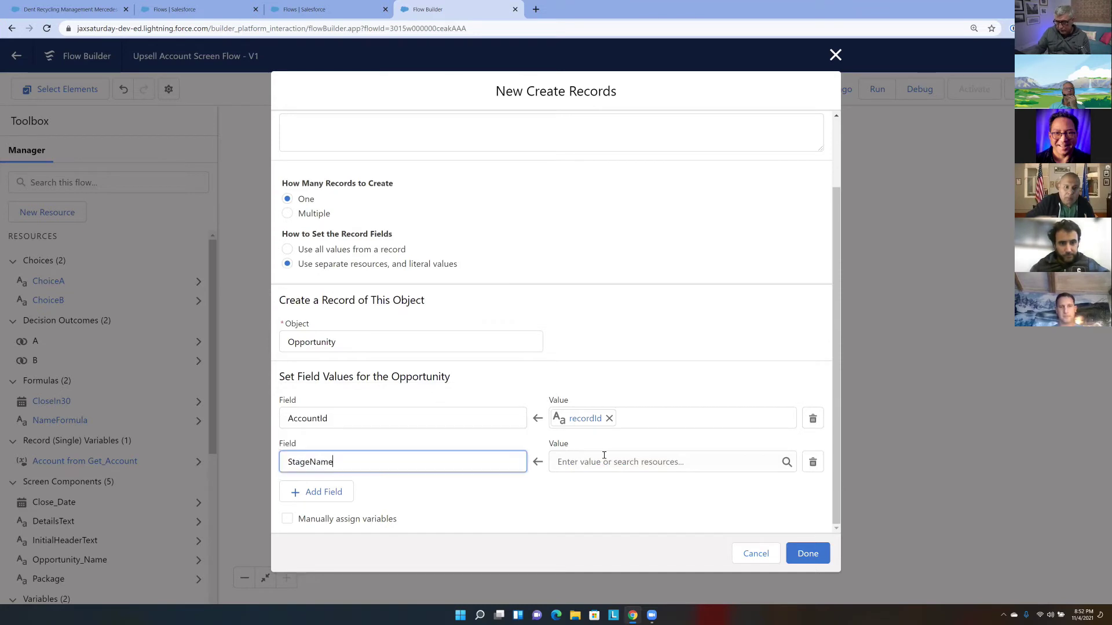
{"action": "left_click", "coordinate": [607, 461]}
{"action": "scroll", "coordinate": [689, 387], "scroll_direction": "down", "scroll_amount": 2}
{"action": "scroll", "coordinate": [691, 389], "scroll_direction": "down", "scroll_amount": 1}
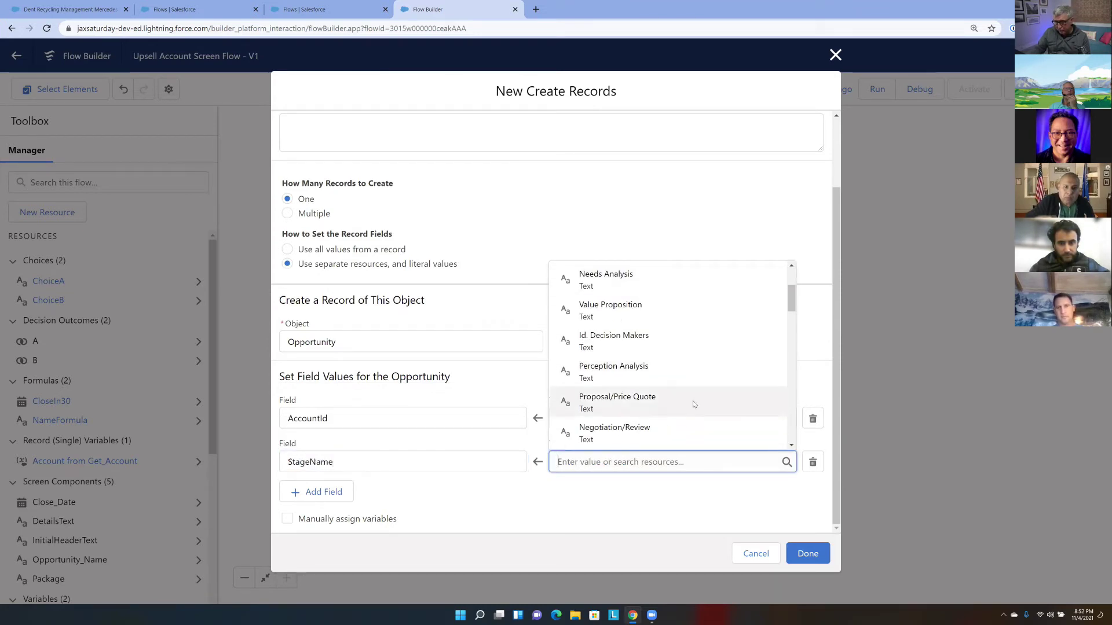
{"action": "left_click", "coordinate": [692, 402]}
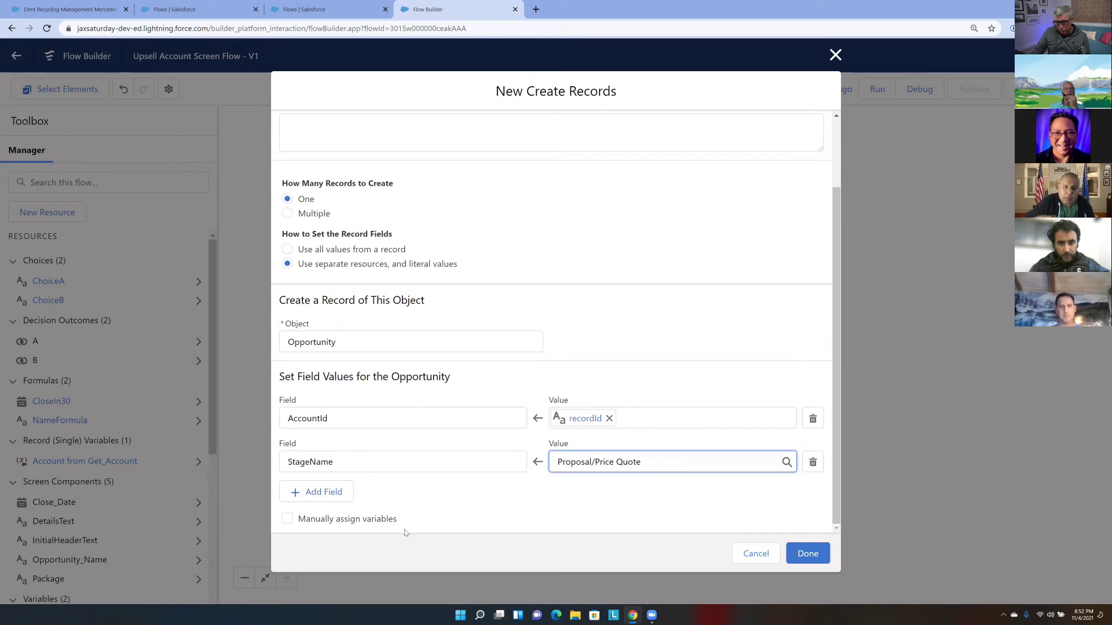
Add a field row that maps the opportunity's CloseDate to the Close_Date screen component
{"action": "left_click", "coordinate": [326, 497]}
{"action": "scroll", "coordinate": [498, 414], "scroll_direction": "down", "scroll_amount": 1}
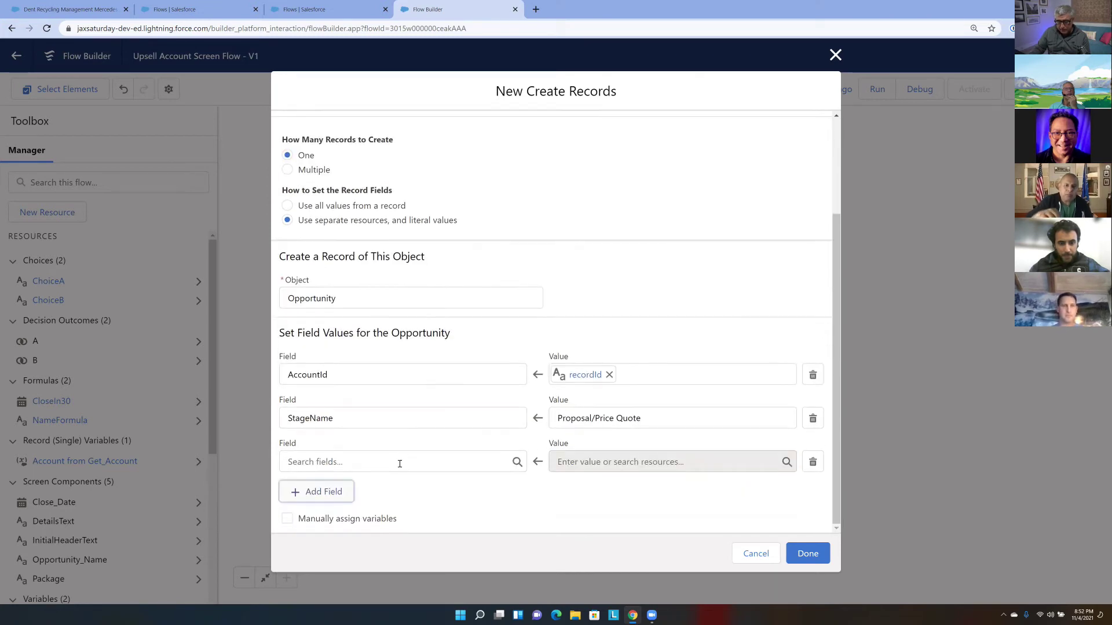
{"action": "left_click", "coordinate": [403, 462]}
{"action": "type", "text": "clos"}
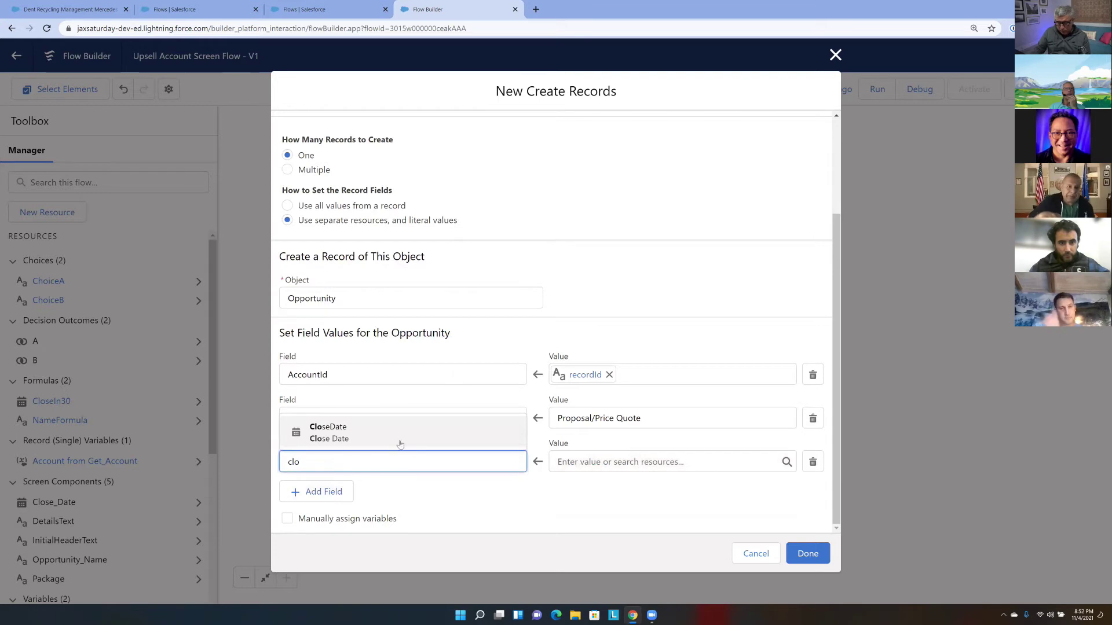
{"action": "key", "text": "Return"}
{"action": "left_click", "coordinate": [638, 463]}
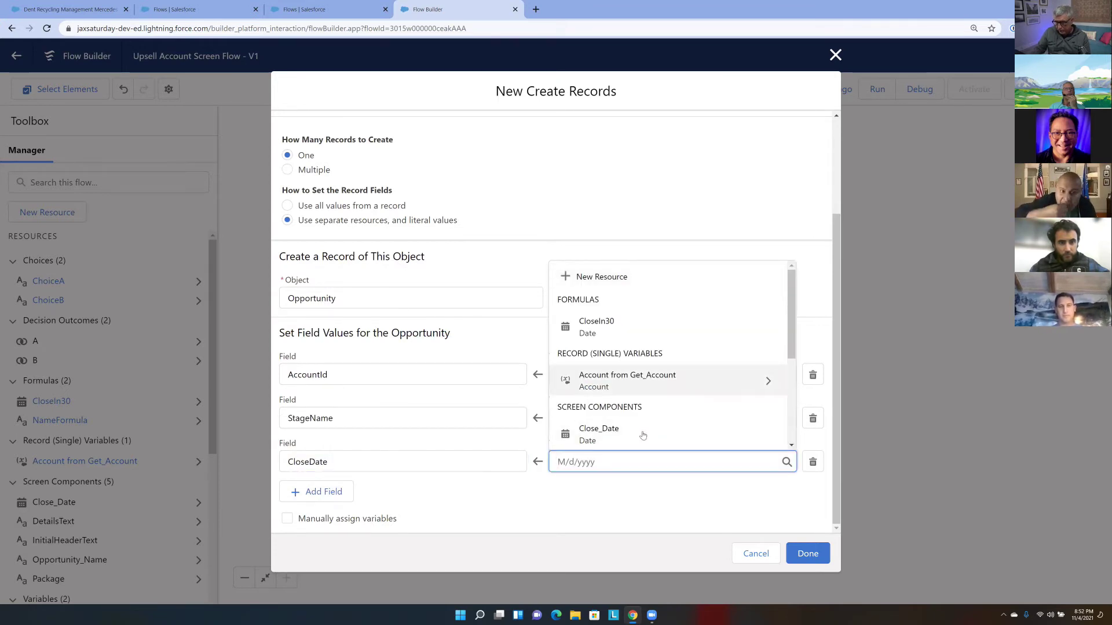
{"action": "left_click", "coordinate": [599, 434]}
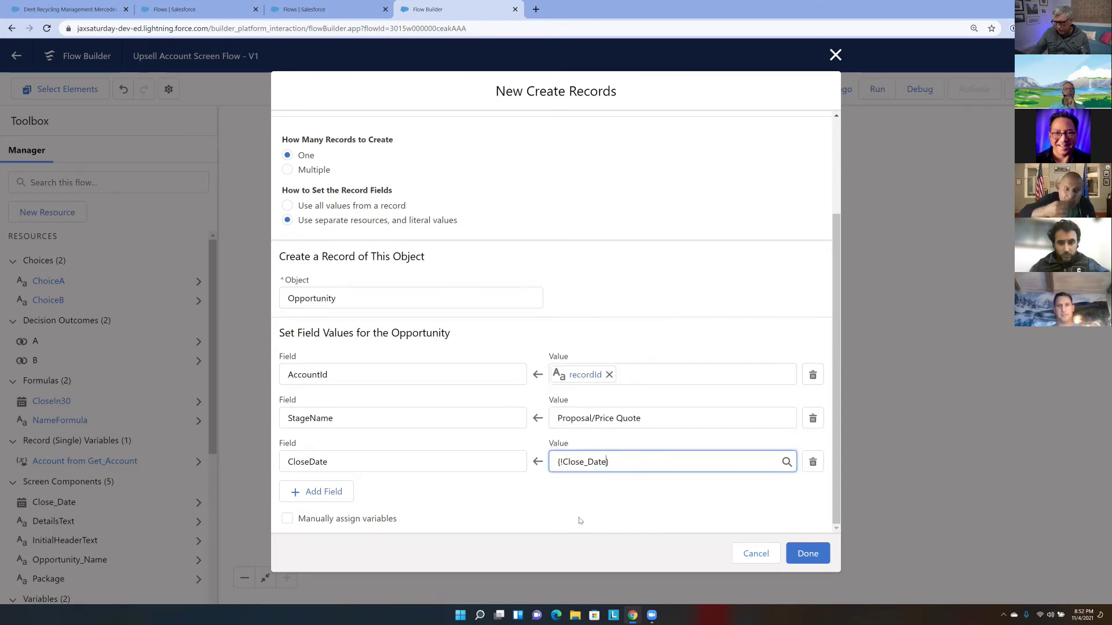
Add a field row that maps the opportunity's Name to the Opportunity_Name screen component
{"action": "left_click", "coordinate": [326, 493]}
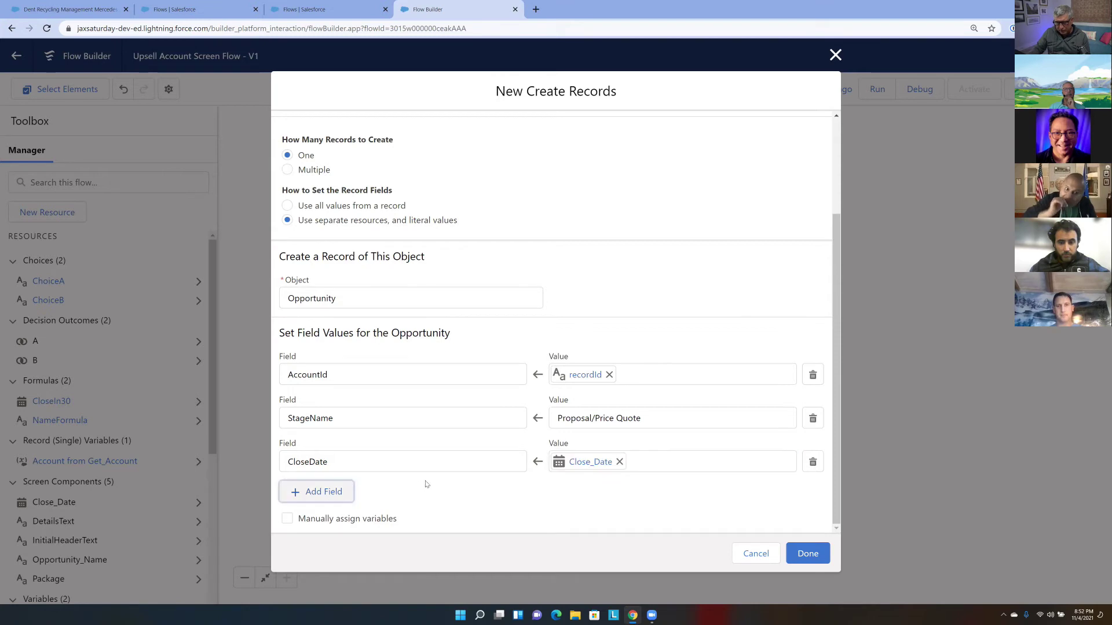
{"action": "scroll", "coordinate": [401, 482], "scroll_direction": "down", "scroll_amount": 1}
{"action": "left_click", "coordinate": [355, 463]}
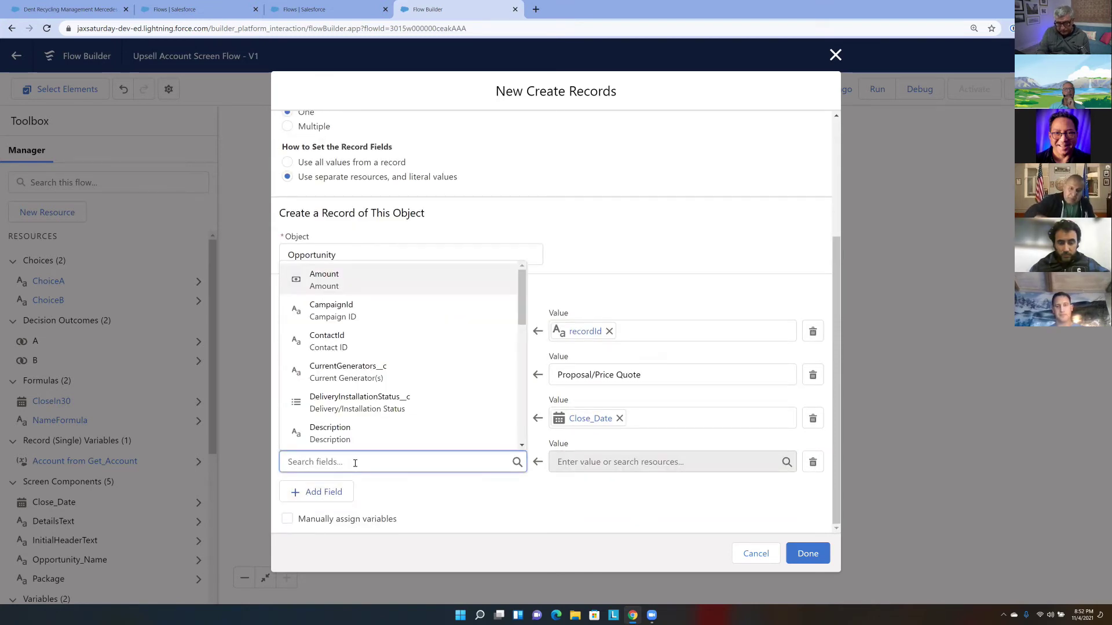
{"action": "type", "text": "nam"}
{"action": "left_click", "coordinate": [325, 433]}
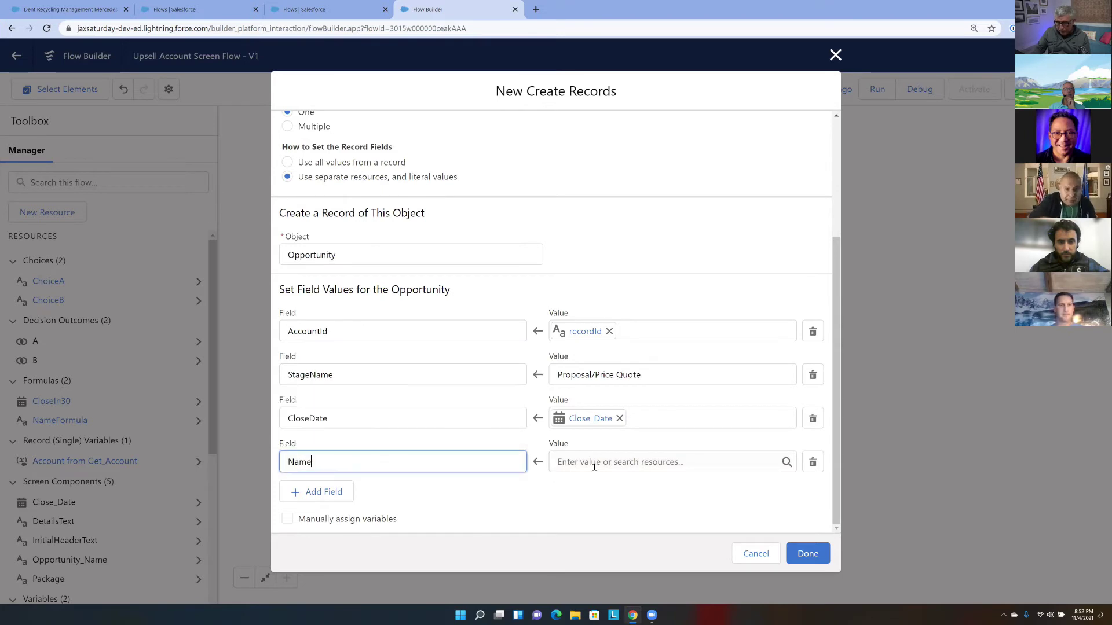
{"action": "left_click", "coordinate": [595, 467]}
{"action": "type", "text": "nam"}
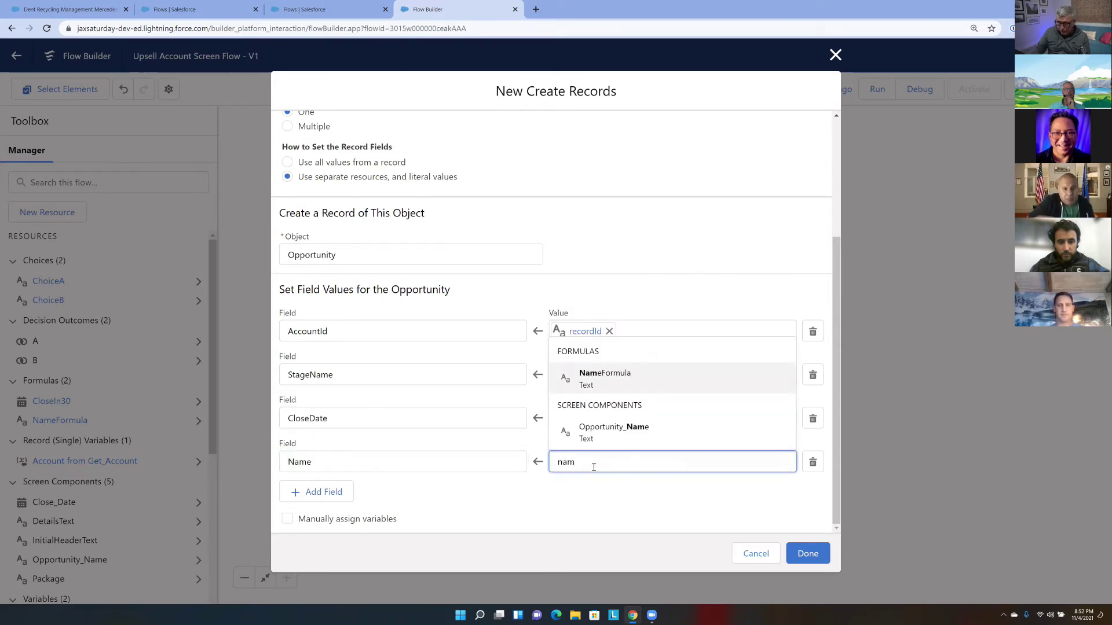
{"action": "left_click", "coordinate": [604, 439]}
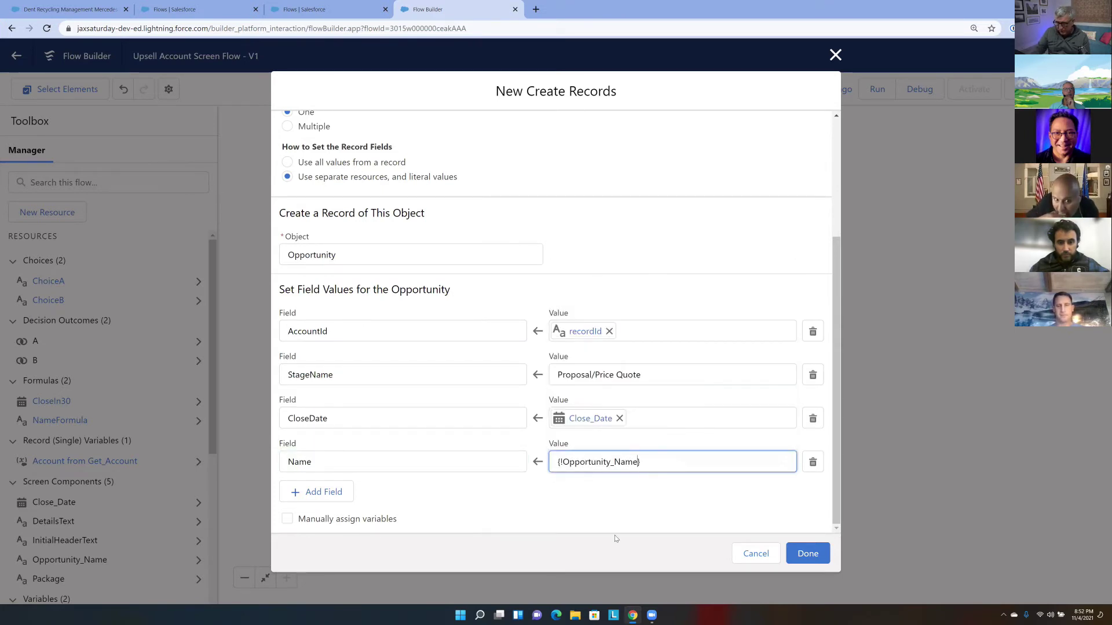
Finish the Create Opp element and save the flow
{"action": "left_click", "coordinate": [619, 499]}
{"action": "left_click", "coordinate": [808, 553]}
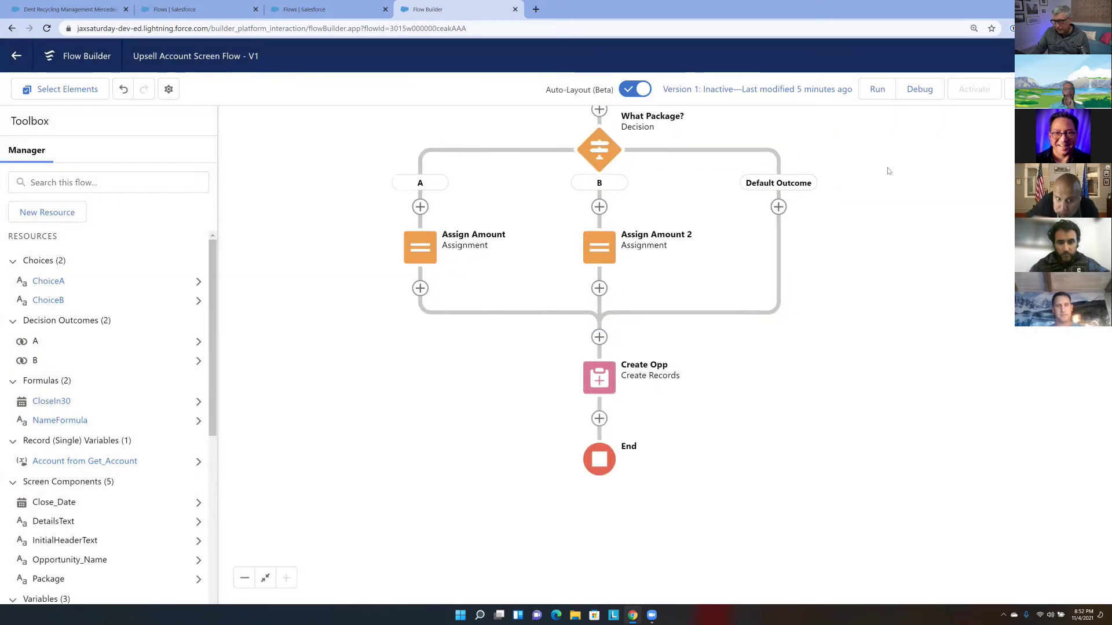
{"action": "left_click", "coordinate": [1036, 89]}
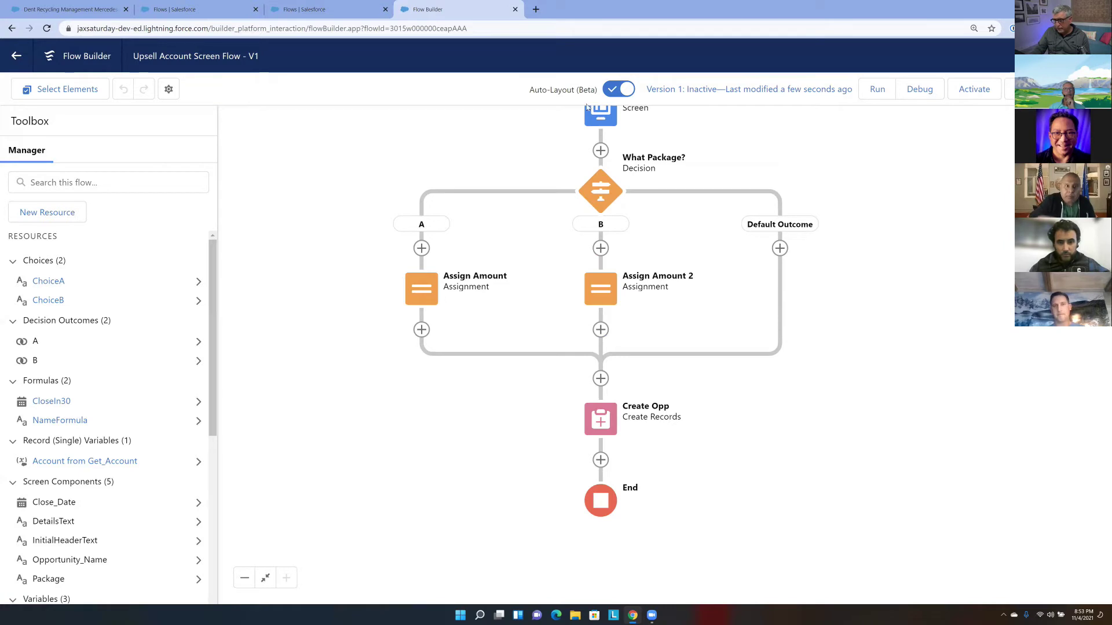
Switch off Auto-Layout, delete the Default Outcome connector from the What Package? decision to Create Opp, and save the flow
{"action": "left_click", "coordinate": [611, 92]}
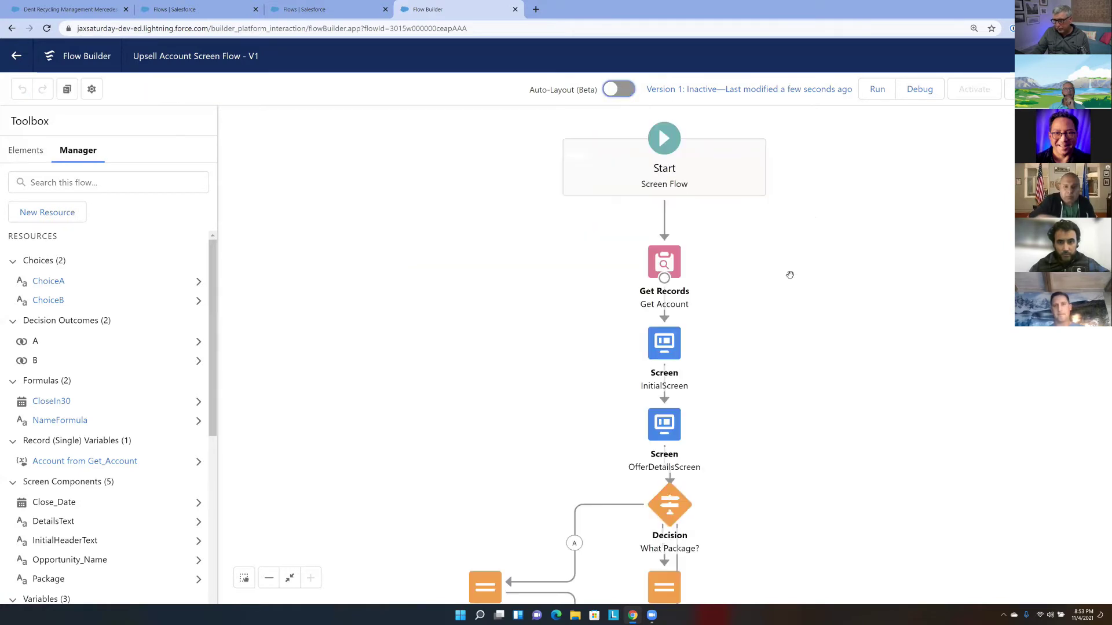
{"action": "scroll", "coordinate": [795, 368], "scroll_direction": "down", "scroll_amount": 3}
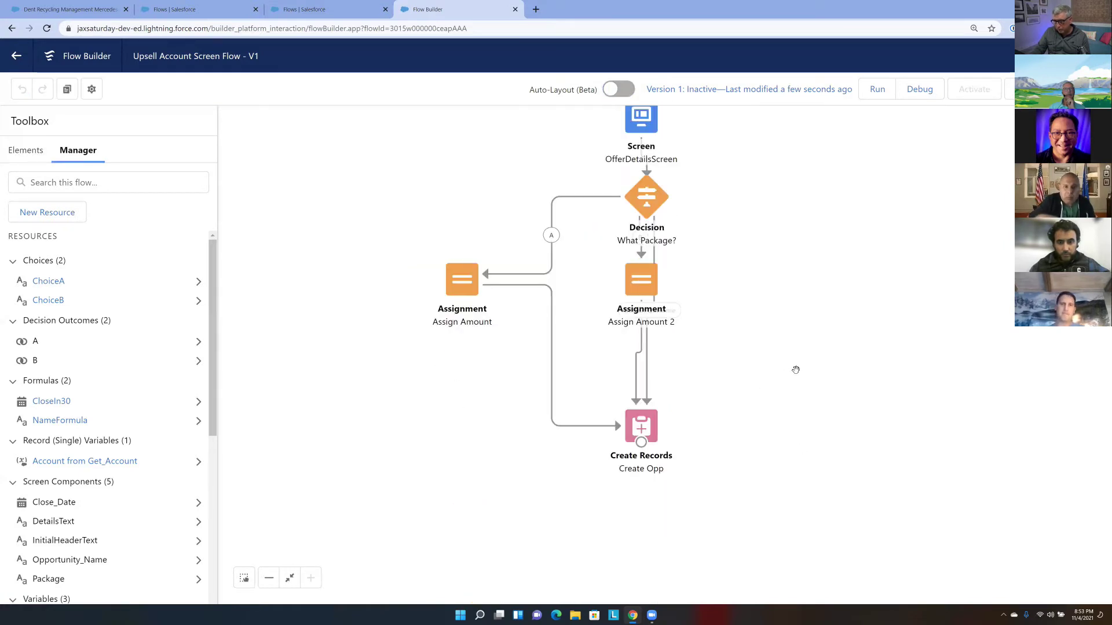
{"action": "scroll", "coordinate": [791, 389], "scroll_direction": "up", "scroll_amount": 1}
{"action": "scroll", "coordinate": [791, 389], "scroll_direction": "up", "scroll_amount": 1}
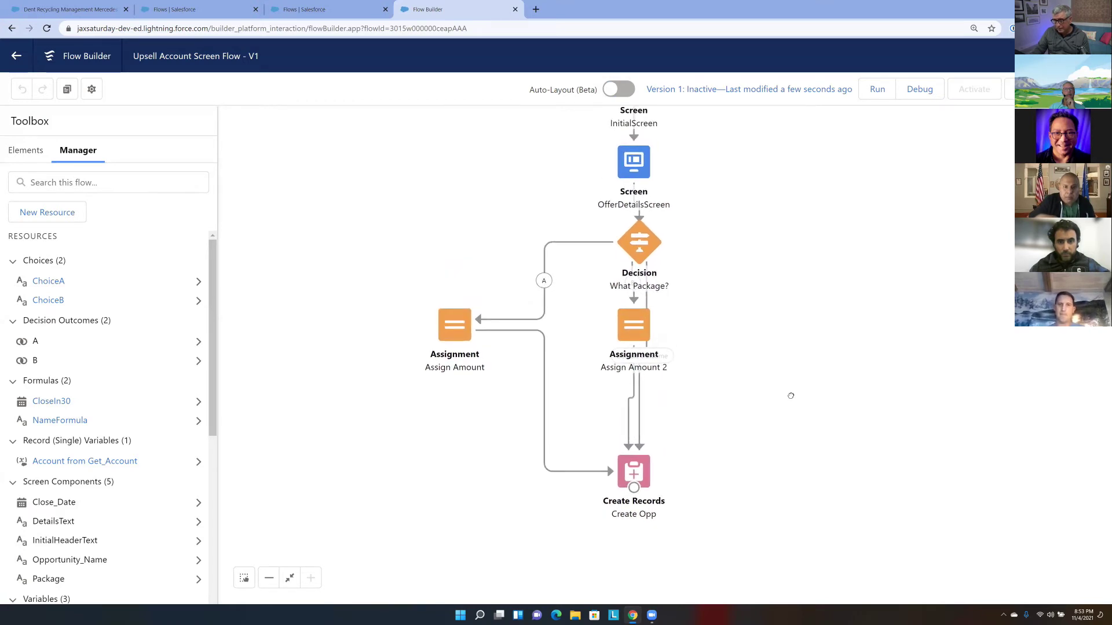
{"action": "left_click", "coordinate": [647, 306]}
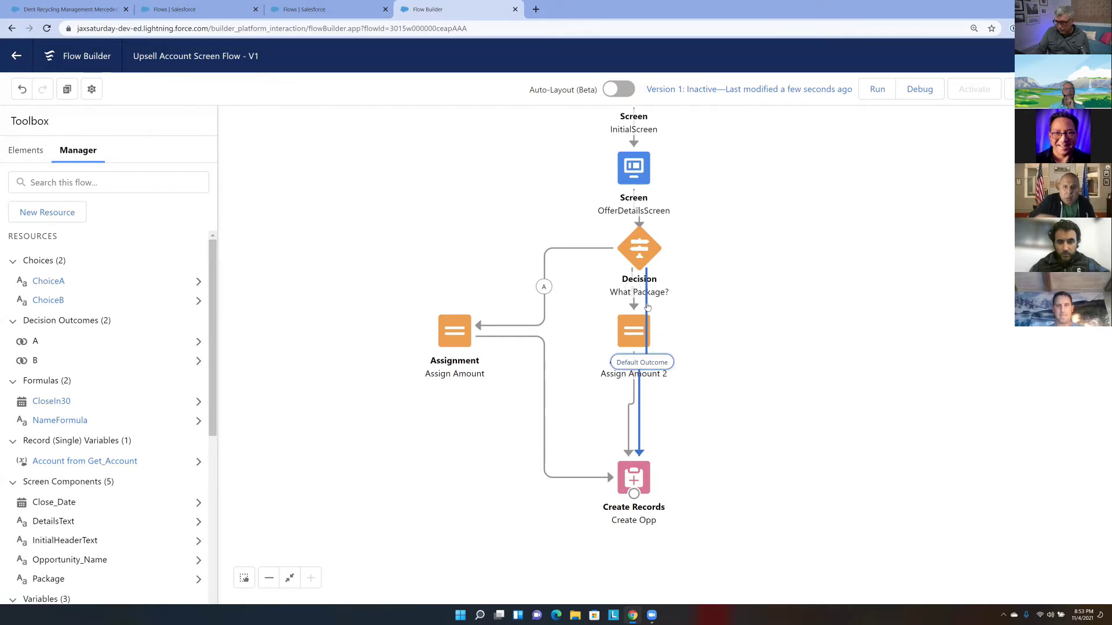
{"action": "key", "text": "Delete"}
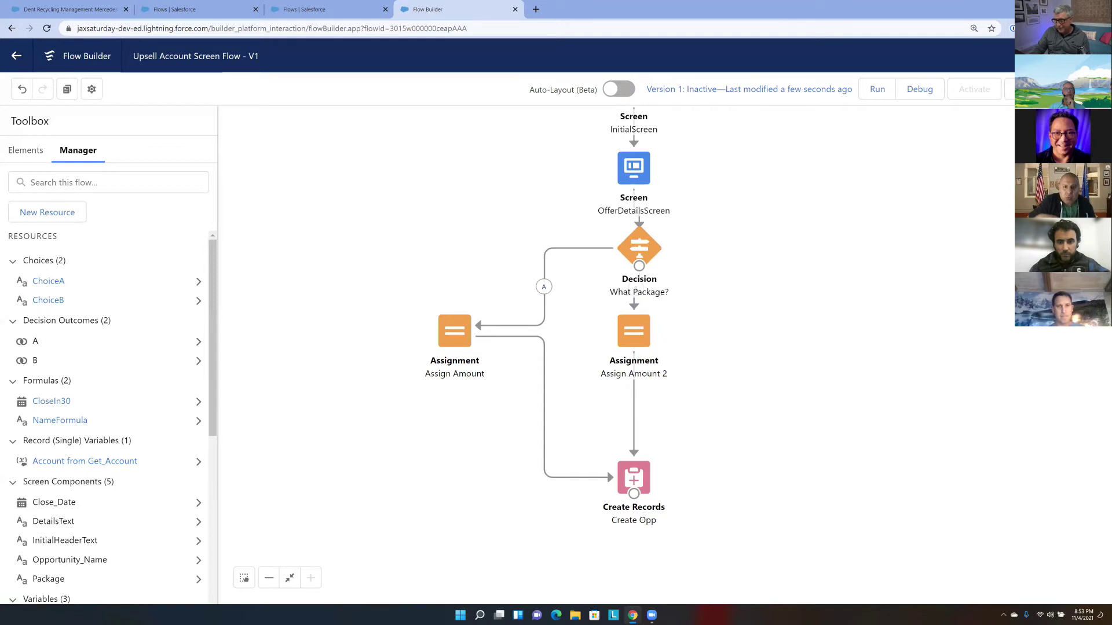
{"action": "key", "text": "ctrl+s"}
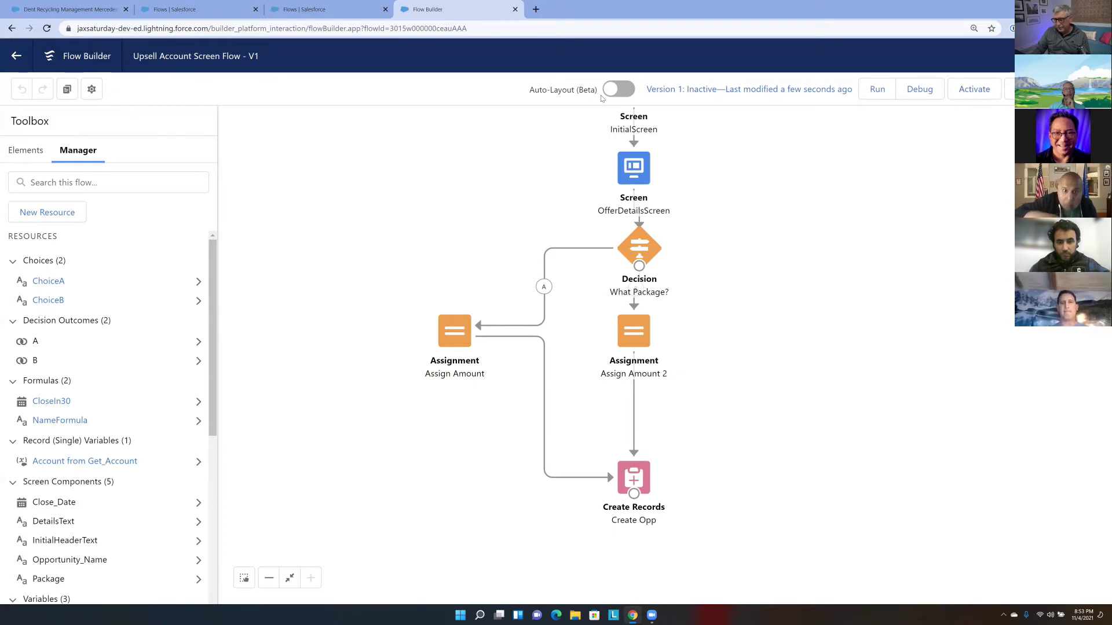
Turn Auto-Layout back on, save the flow, and check where each decision branch ends
{"action": "left_click", "coordinate": [629, 92]}
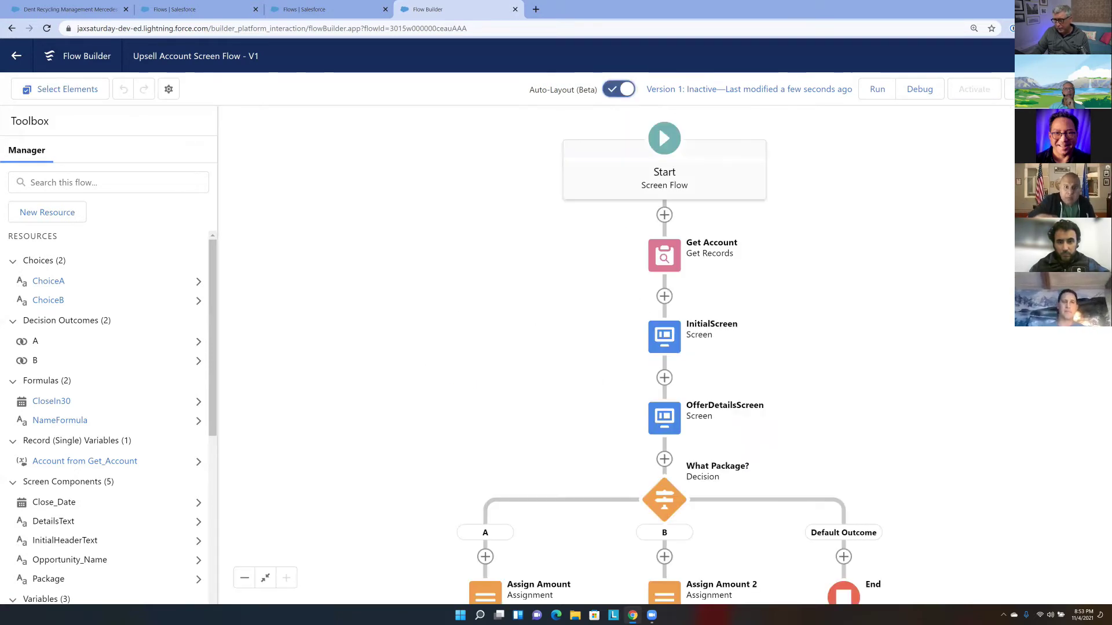
{"action": "scroll", "coordinate": [939, 307], "scroll_direction": "down", "scroll_amount": 3}
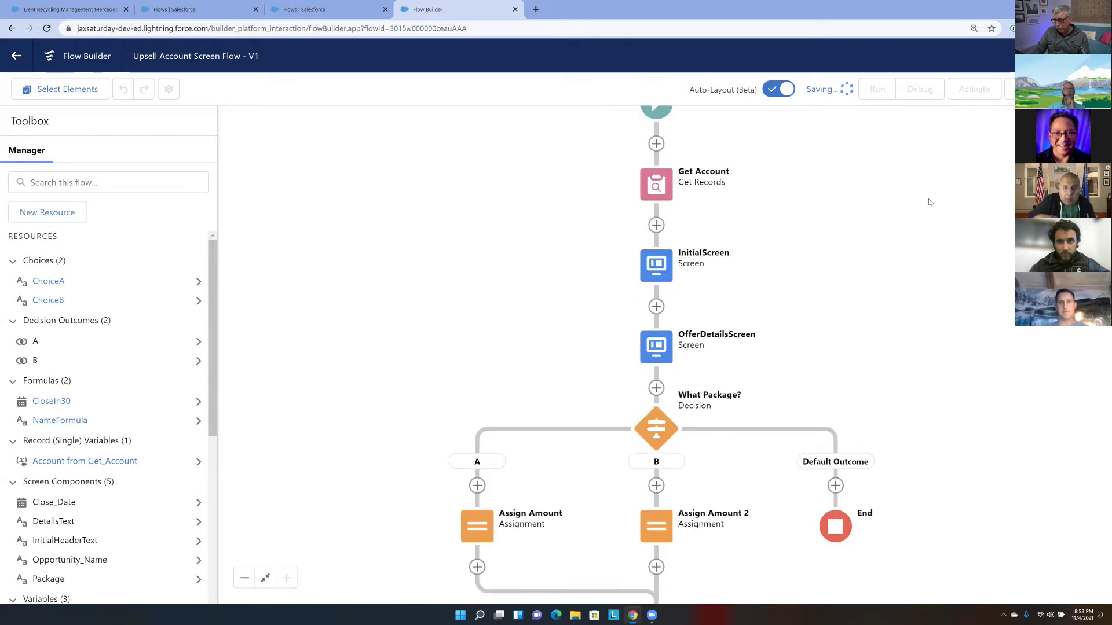
{"action": "left_click_drag", "start_coordinate": [925, 196], "coordinate": [908, 136]}
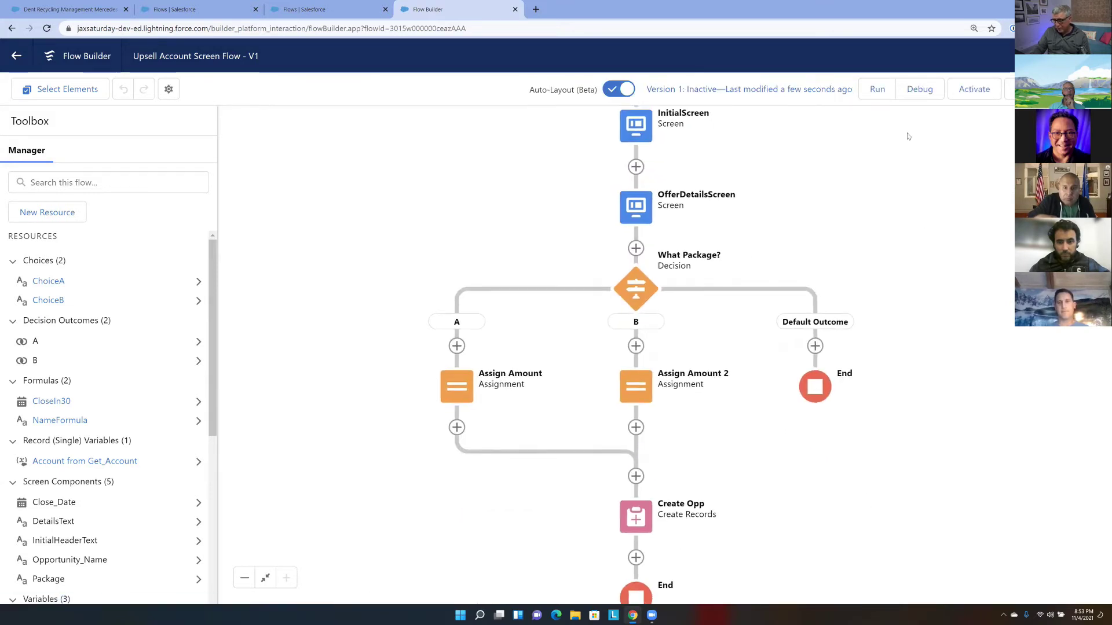
{"action": "mouse_move", "coordinate": [912, 248]}
{"action": "left_mouse_down"}
{"action": "mouse_move", "coordinate": [911, 208]}
{"action": "mouse_move", "coordinate": [911, 253]}
{"action": "left_mouse_up"}
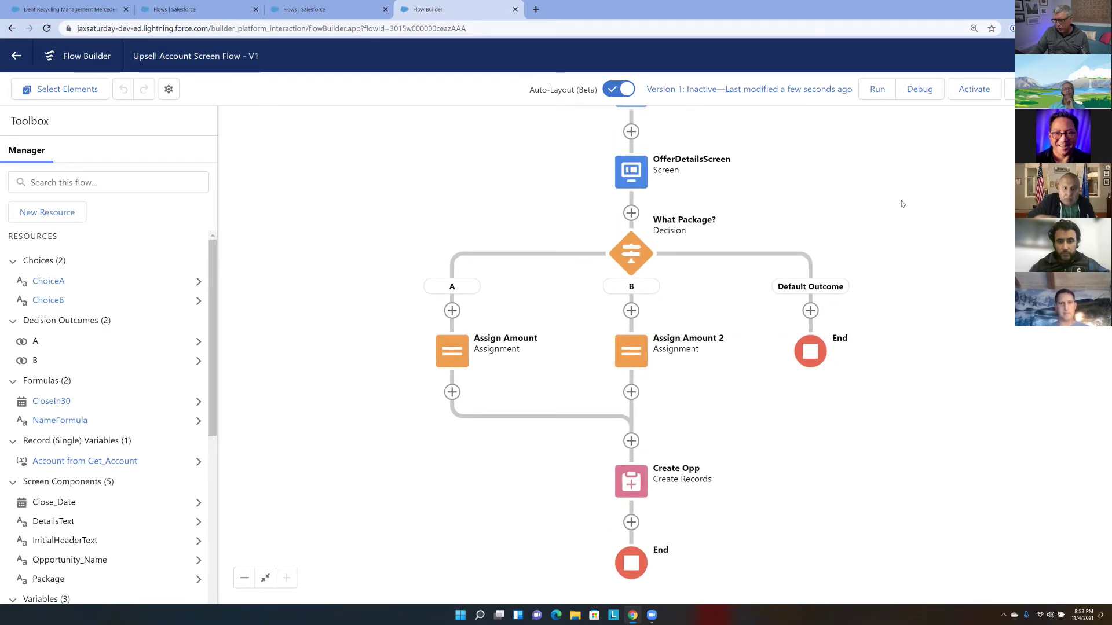
{"action": "left_click_drag", "start_coordinate": [902, 201], "coordinate": [920, 241]}
{"action": "left_click_drag", "start_coordinate": [916, 228], "coordinate": [915, 223]}
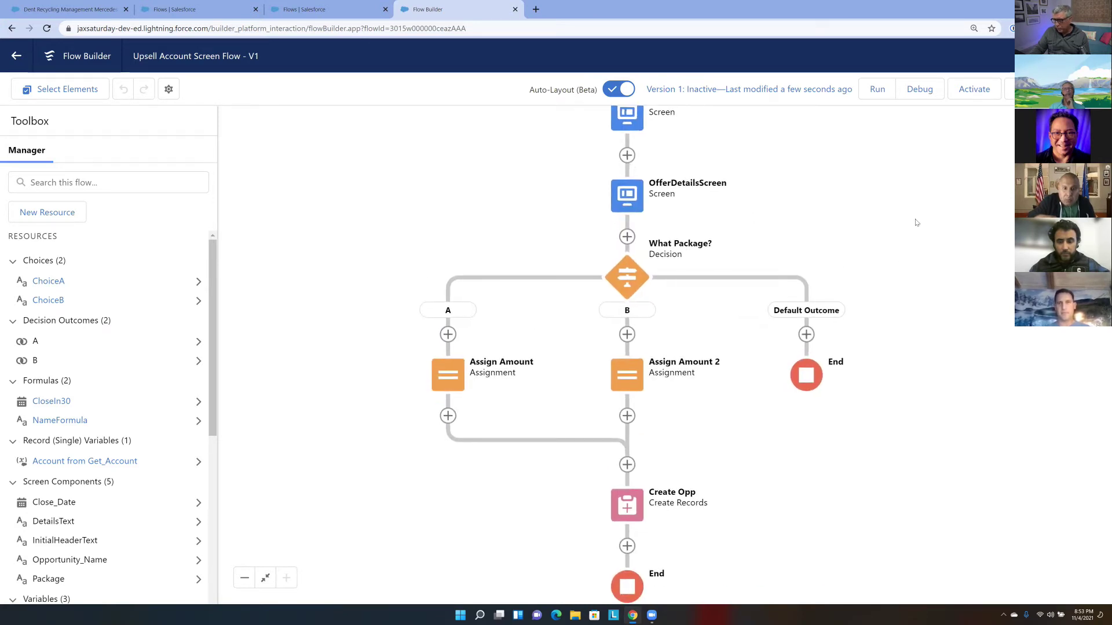
{"action": "scroll", "coordinate": [853, 227], "scroll_direction": "up", "scroll_amount": 1}
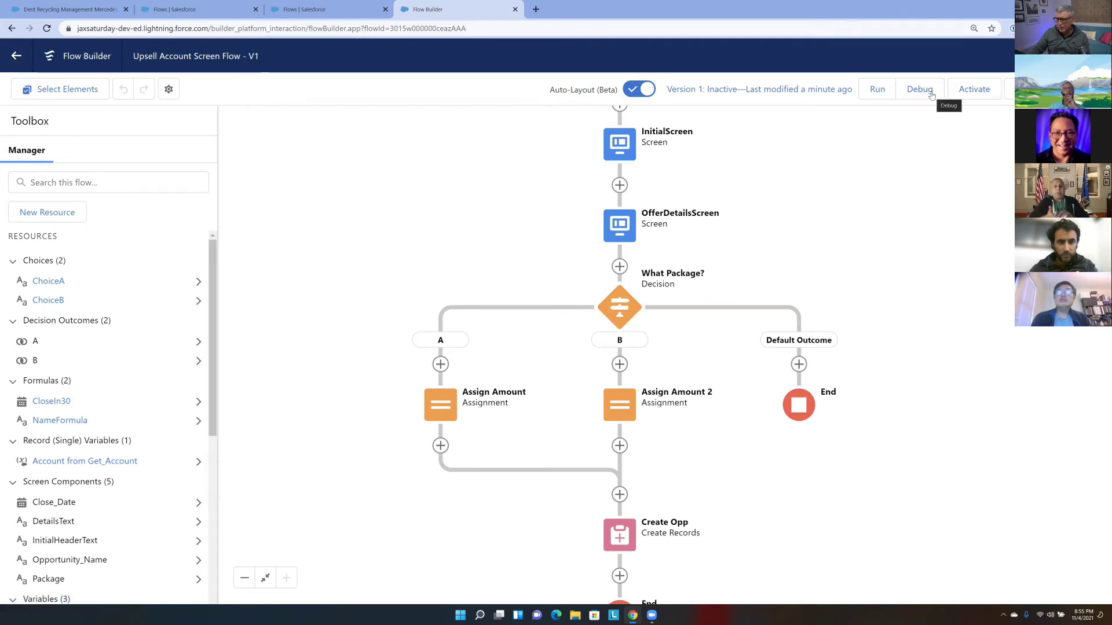
Open the Dent Recycling Management account from its opportunity and copy the account's record ID from the page address
{"action": "left_click", "coordinate": [70, 10]}
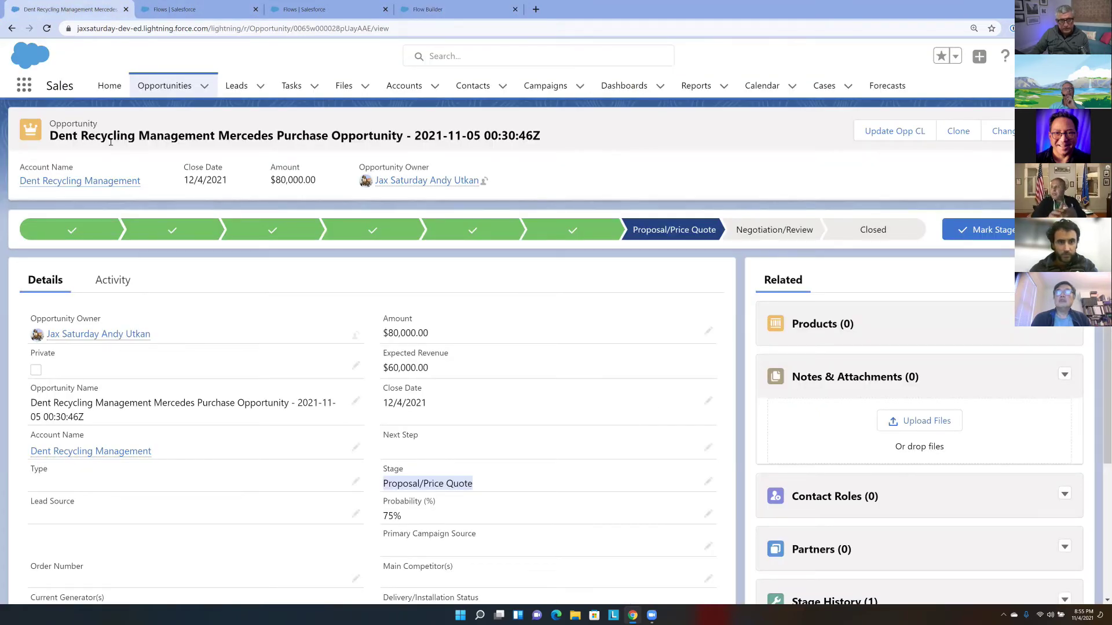
{"action": "left_click", "coordinate": [80, 181]}
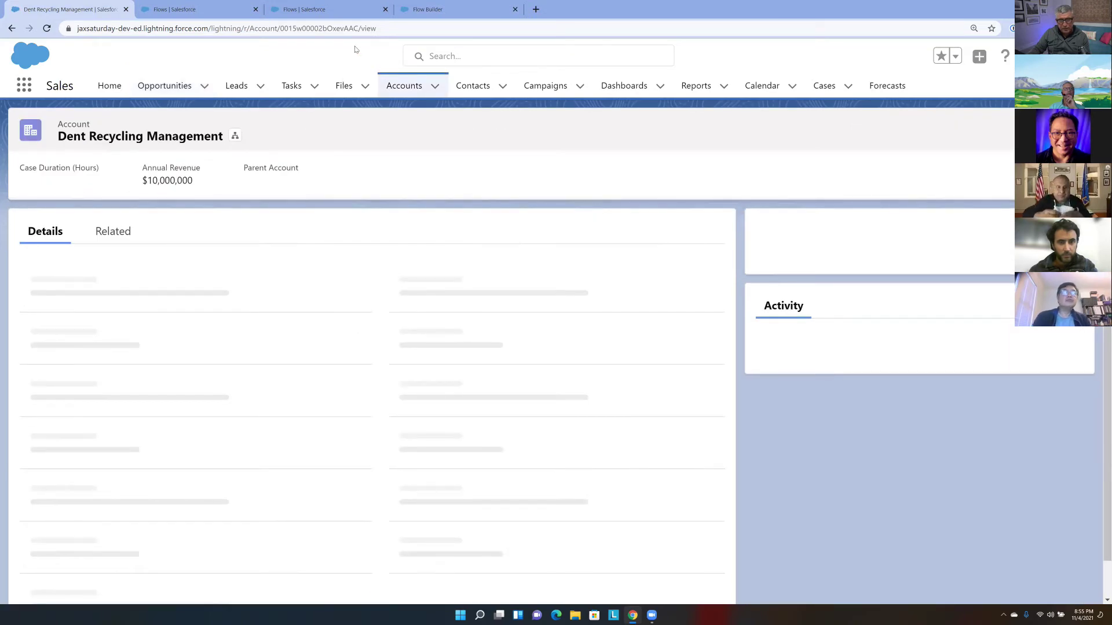
{"action": "double_click", "coordinate": [333, 28]}
{"action": "key", "text": "ctrl+c"}
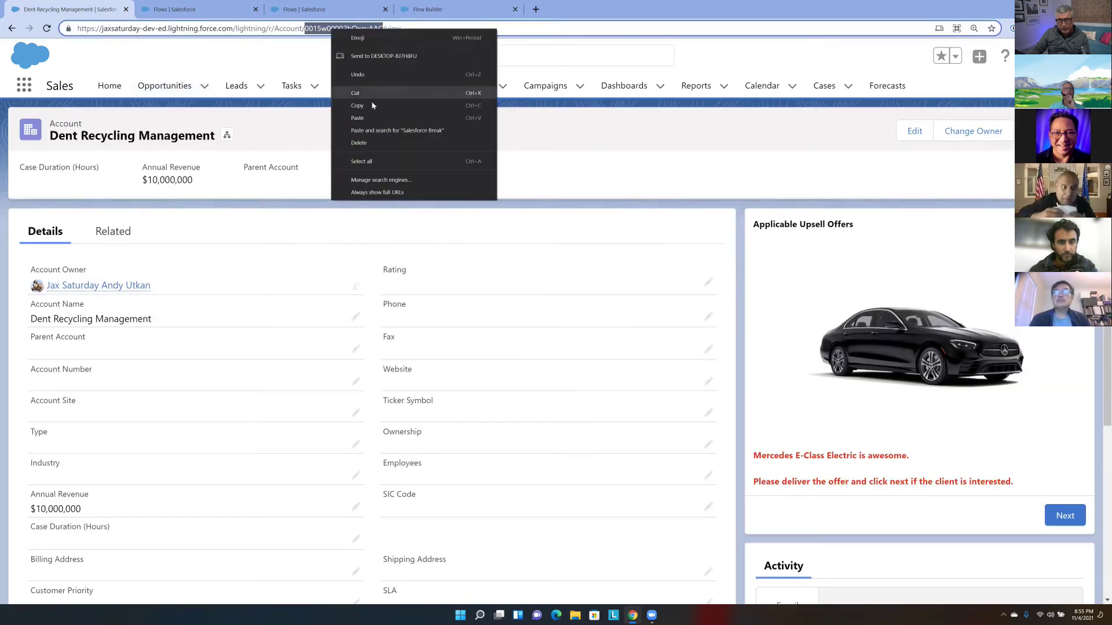
{"action": "left_click", "coordinate": [362, 106]}
Return to the flow and run it in debug mode with the copied account record ID as the recordId input
{"action": "left_click", "coordinate": [359, 17]}
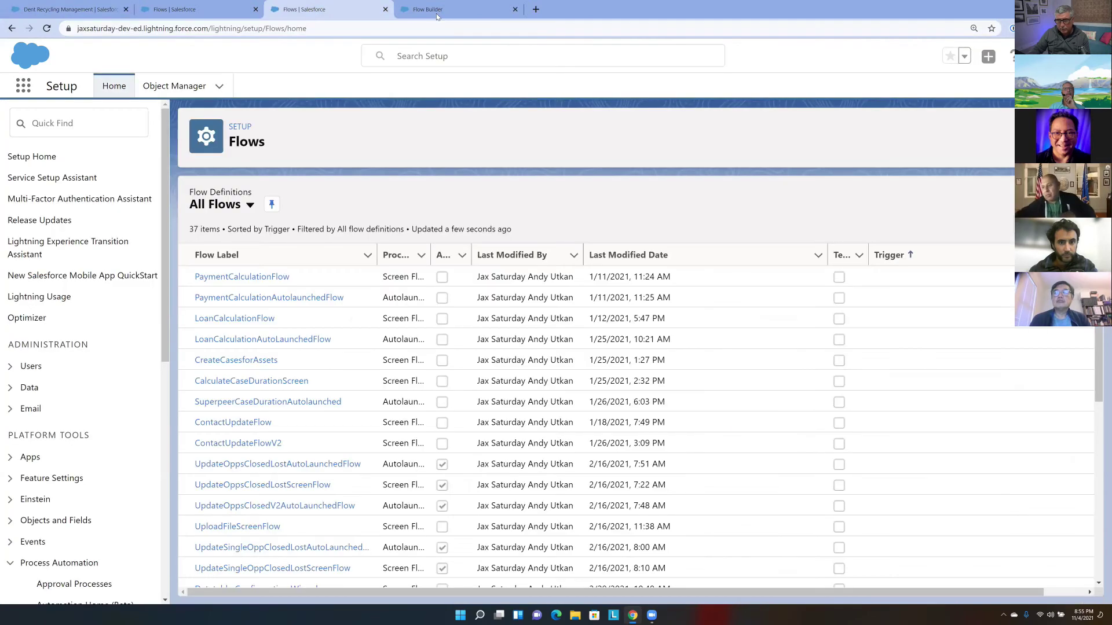
{"action": "left_click", "coordinate": [451, 10]}
{"action": "left_click", "coordinate": [925, 92]}
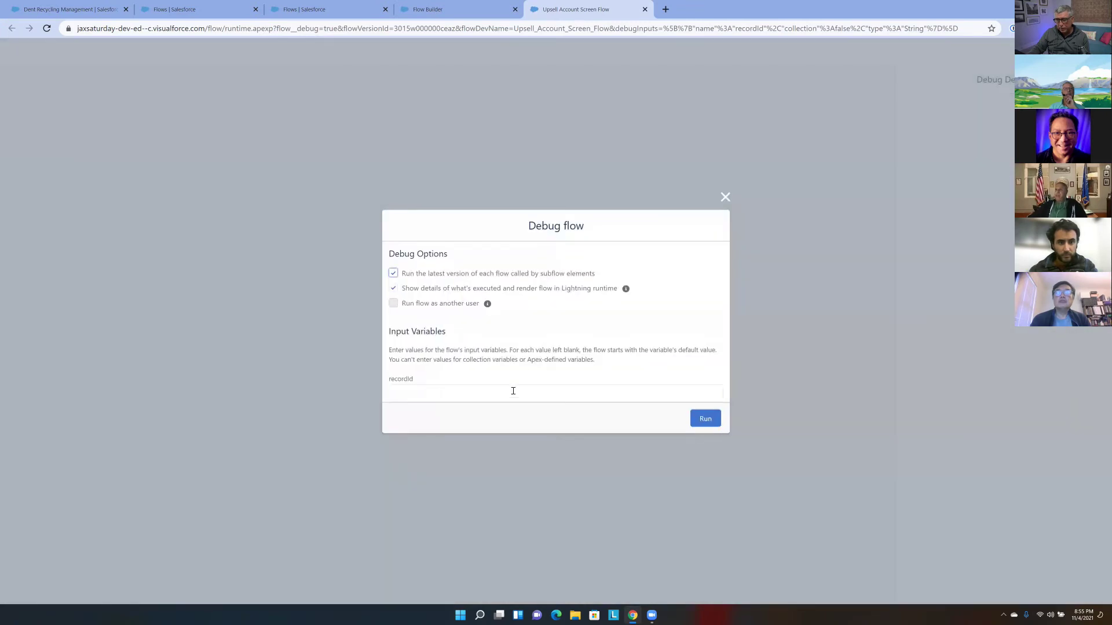
{"action": "left_click", "coordinate": [513, 391]}
{"action": "key", "text": "ctrl+v"}
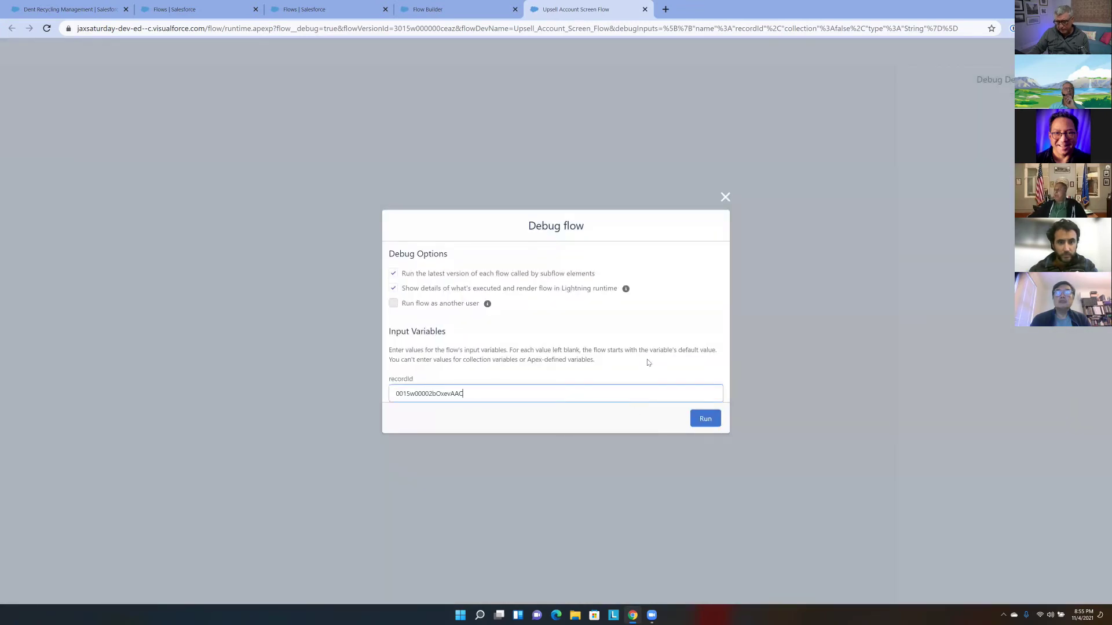
{"action": "left_click", "coordinate": [705, 419]}
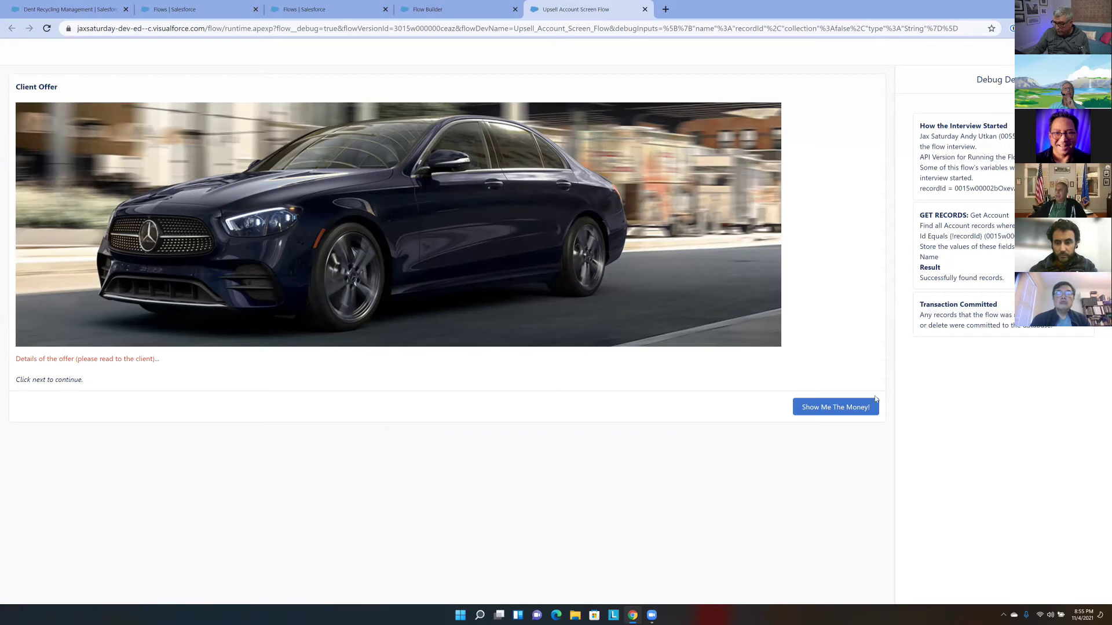
Advance past the Client Offer screen and replace Mercedes with BMW in the opportunity name
{"action": "left_click", "coordinate": [854, 415]}
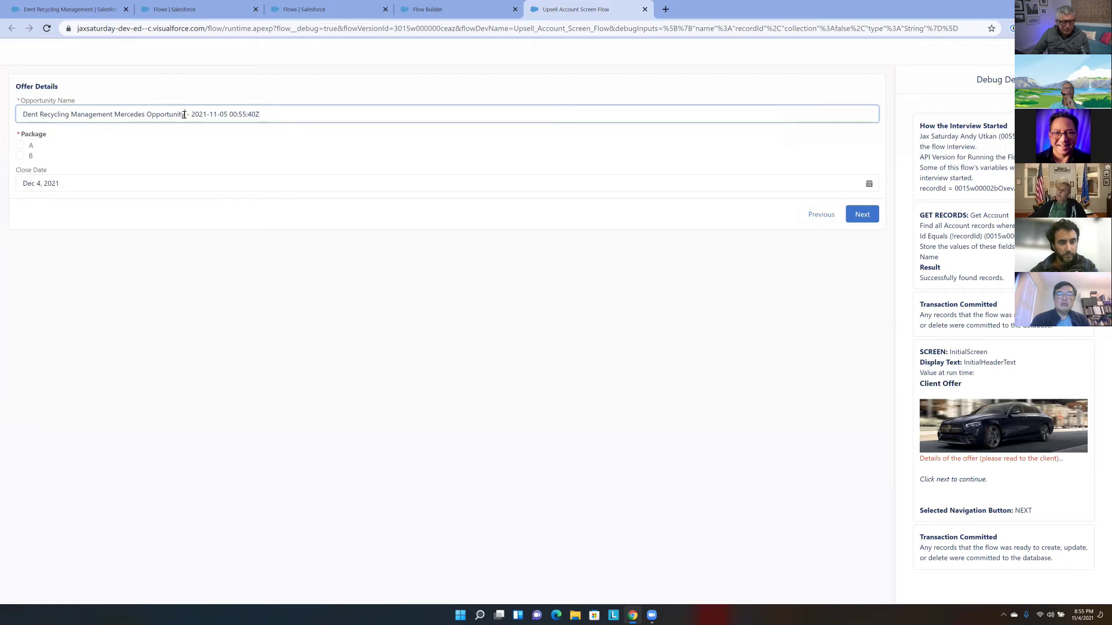
{"action": "left_click_drag", "start_coordinate": [182, 115], "coordinate": [122, 115]}
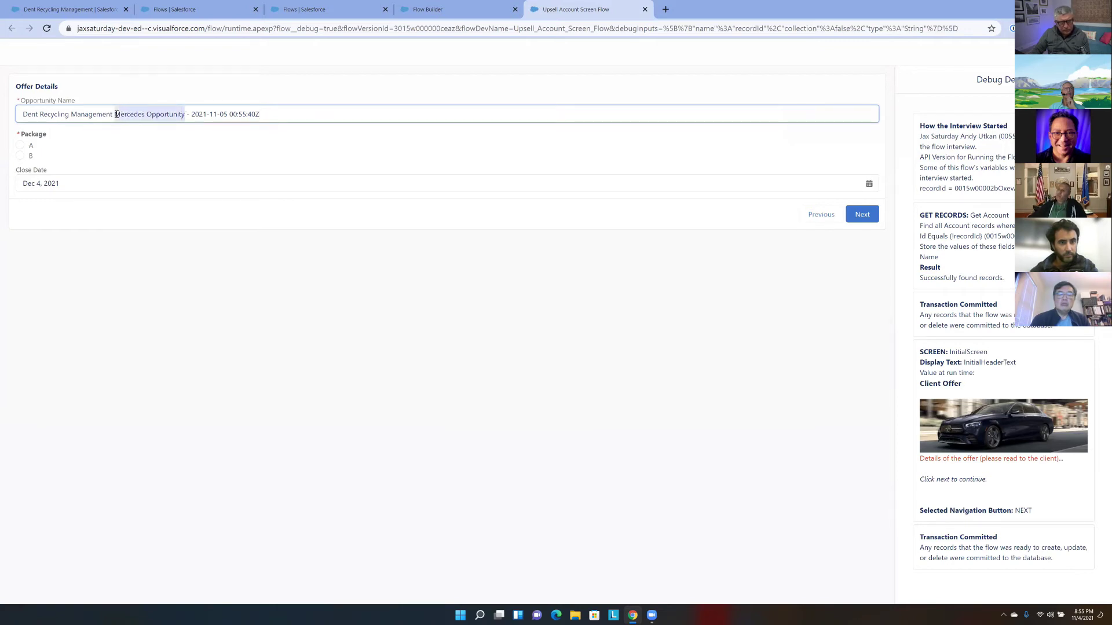
{"action": "left_click", "coordinate": [115, 114]}
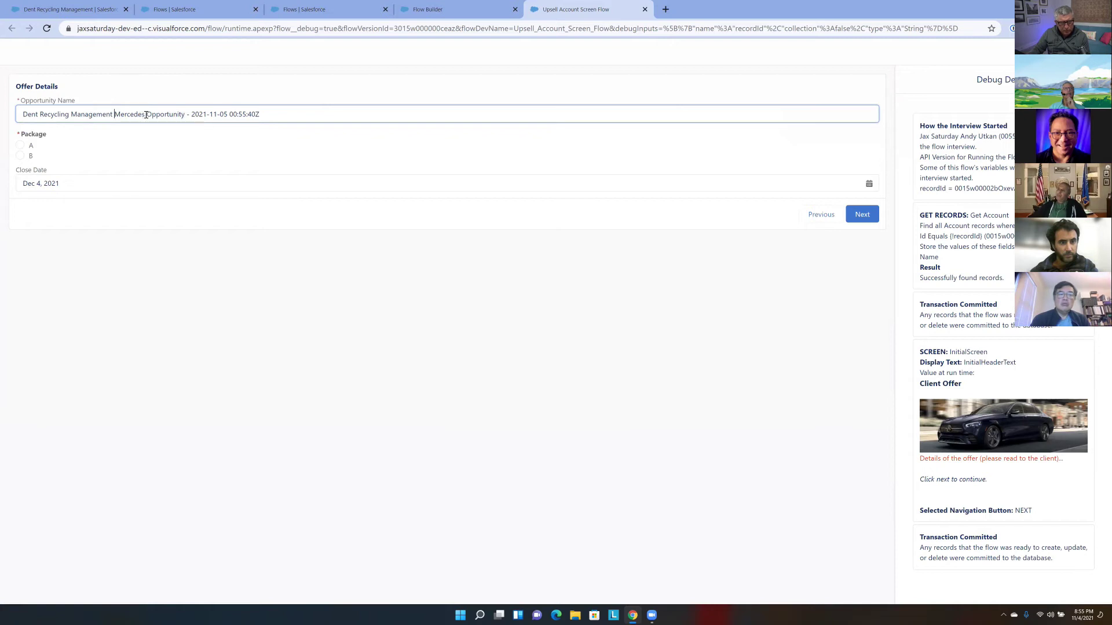
{"action": "double_click", "coordinate": [119, 115]}
{"action": "type", "text": "BMW"}
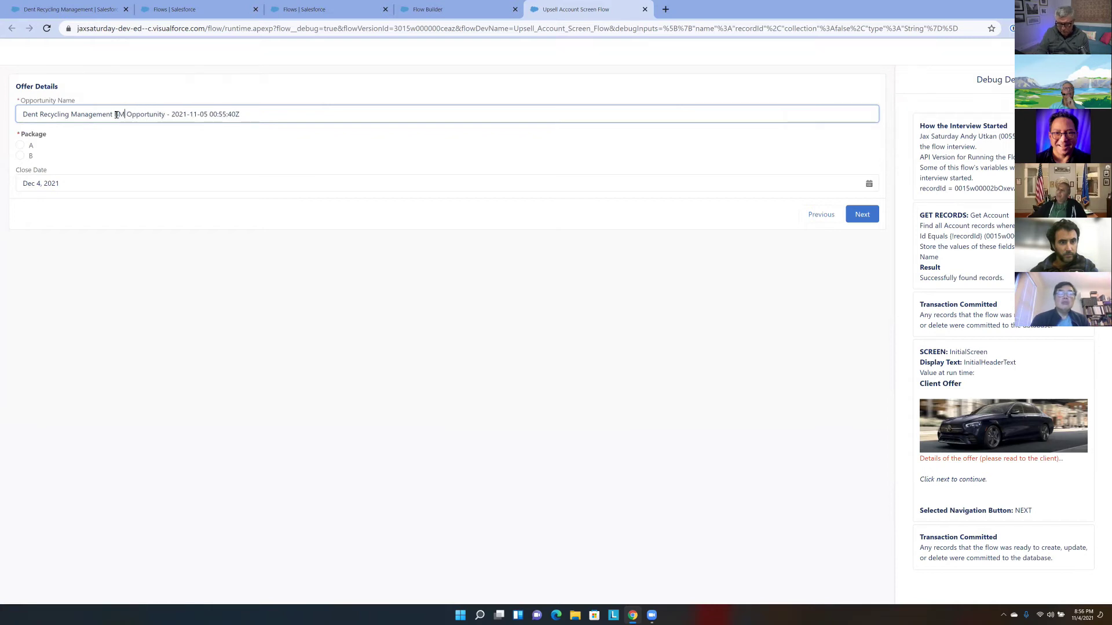
Submit the offer details with package A and a close date of Dec 31, 2021, and review the Create Opp debug details
{"action": "left_click", "coordinate": [20, 149]}
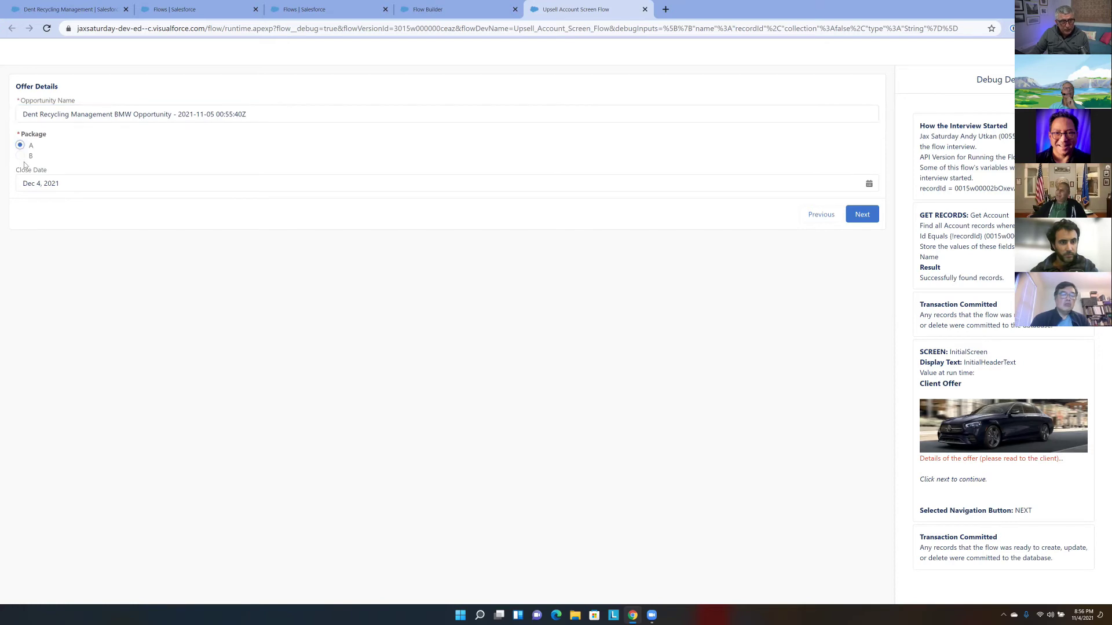
{"action": "left_click", "coordinate": [39, 183]}
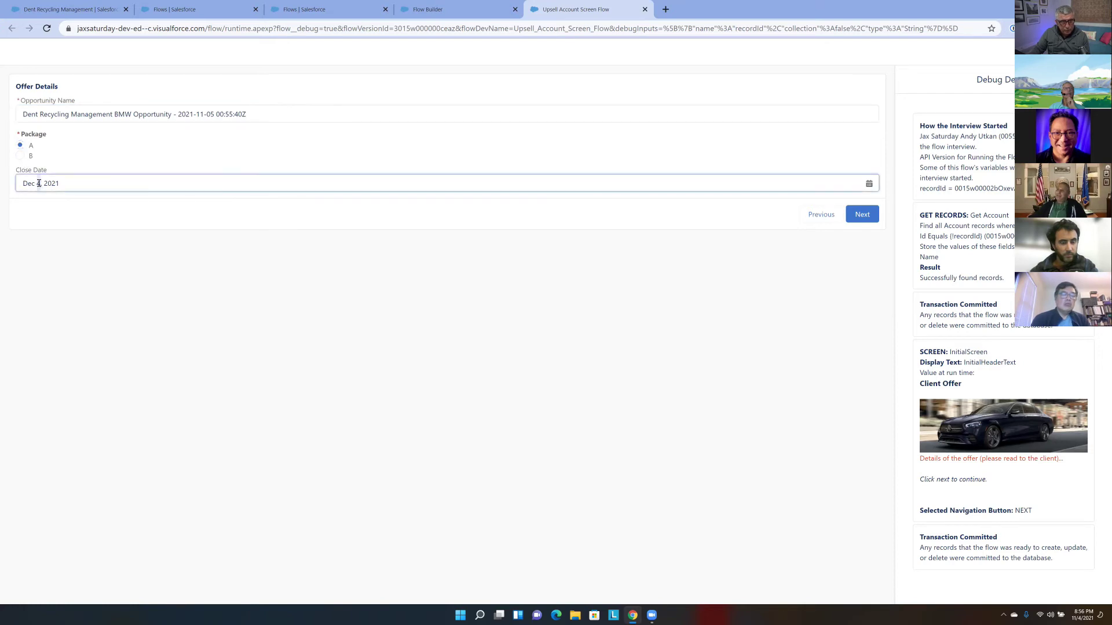
{"action": "key", "text": "BackSpace"}
{"action": "type", "text": "31"}
{"action": "left_click", "coordinate": [231, 219]}
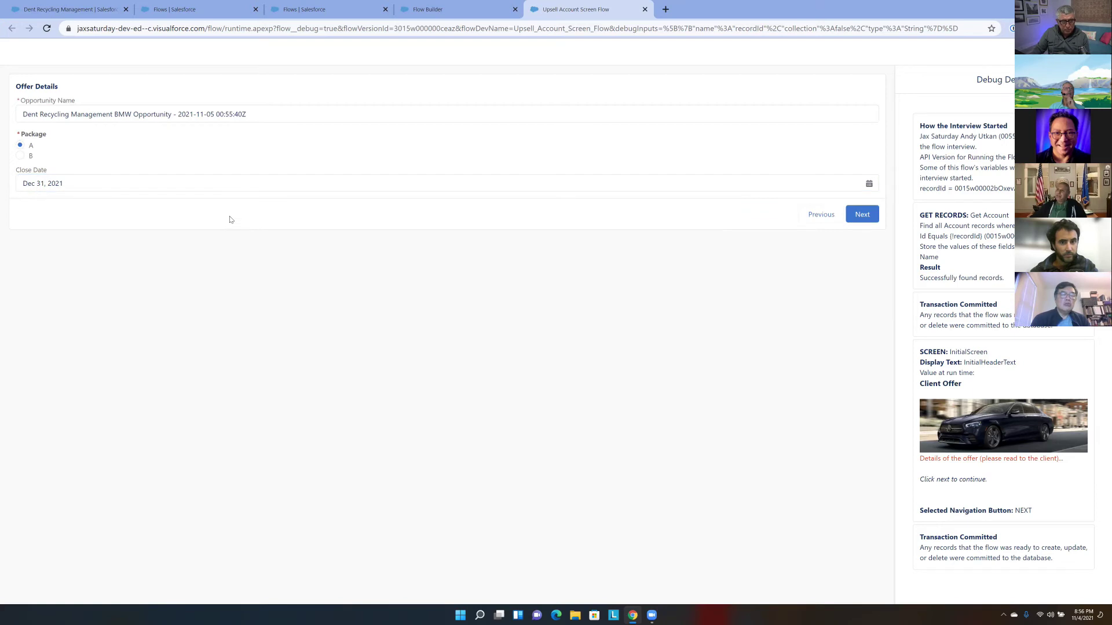
{"action": "left_click", "coordinate": [862, 214]}
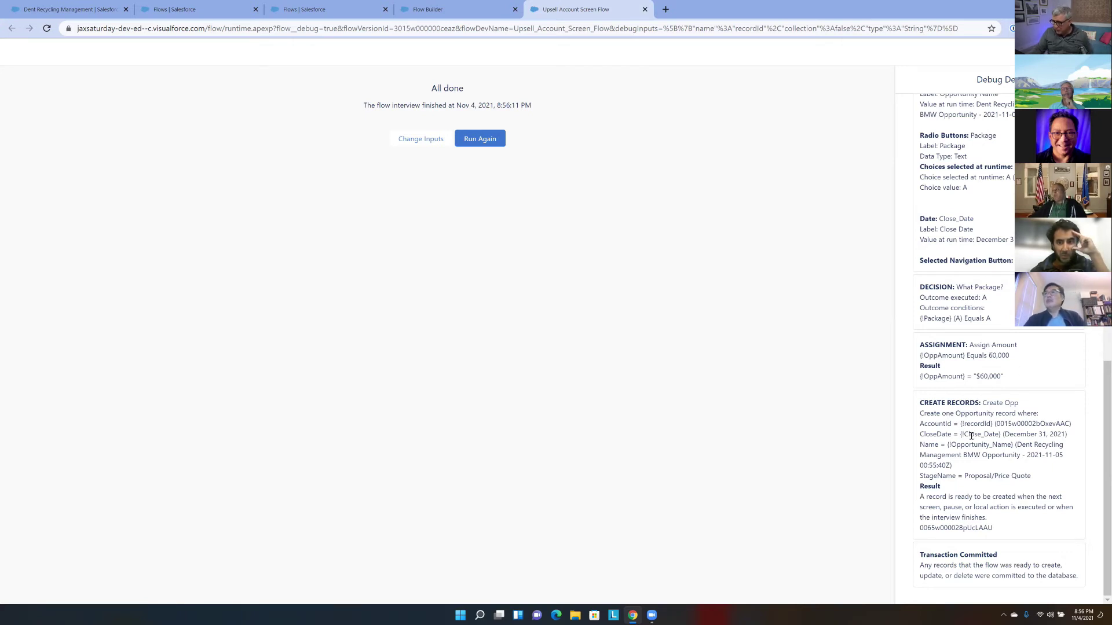
{"action": "left_click_drag", "start_coordinate": [983, 402], "coordinate": [1019, 457]}
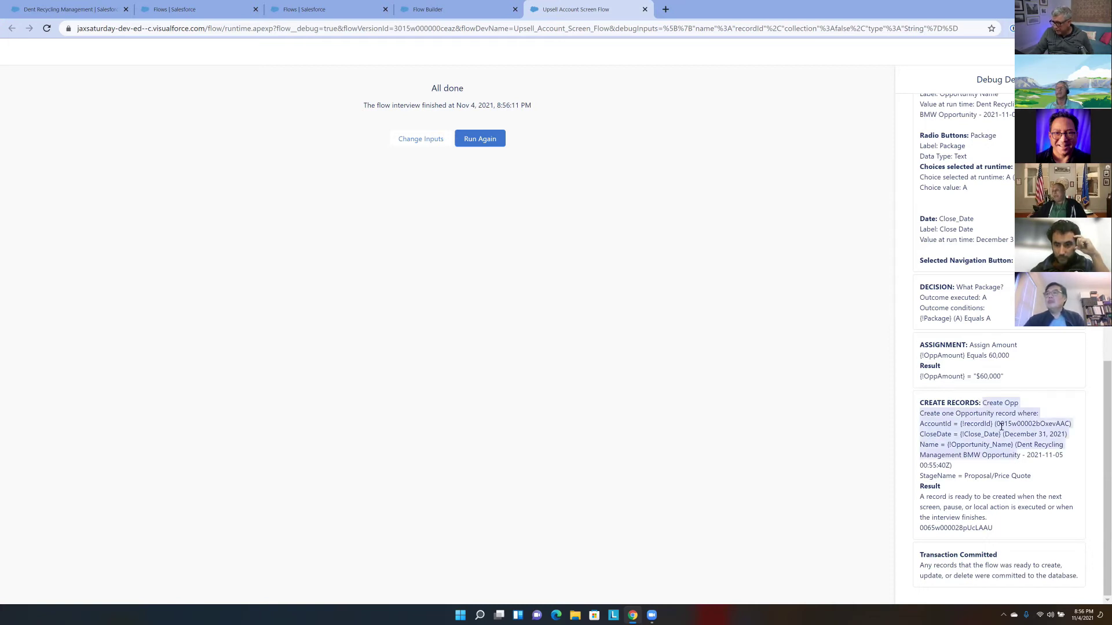
Inspect the Create Opp debug entry for the account ID, close date, opportunity name, stage and created record ID
{"action": "left_click", "coordinate": [1004, 434]}
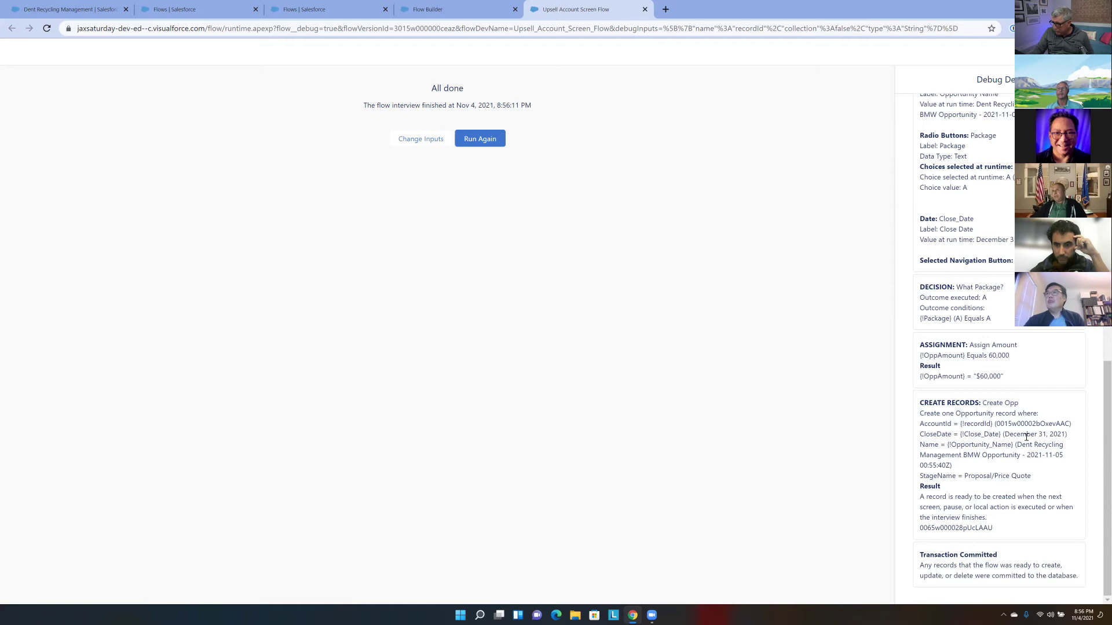
{"action": "double_click", "coordinate": [978, 456]}
{"action": "left_click_drag", "start_coordinate": [965, 476], "coordinate": [1033, 480]}
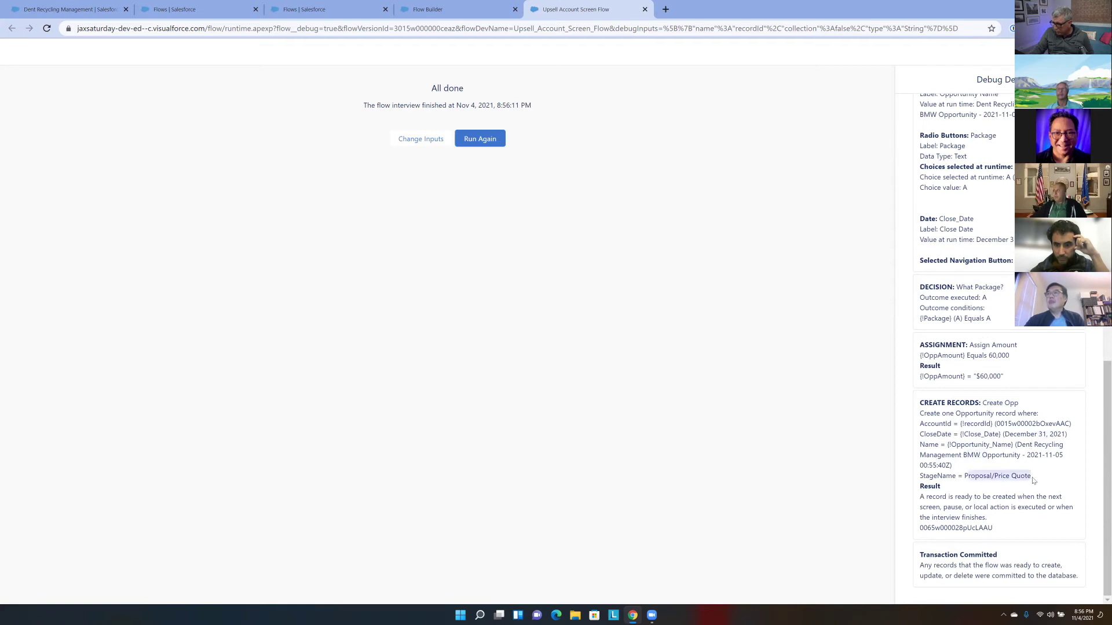
{"action": "left_click_drag", "start_coordinate": [924, 497], "coordinate": [920, 528]}
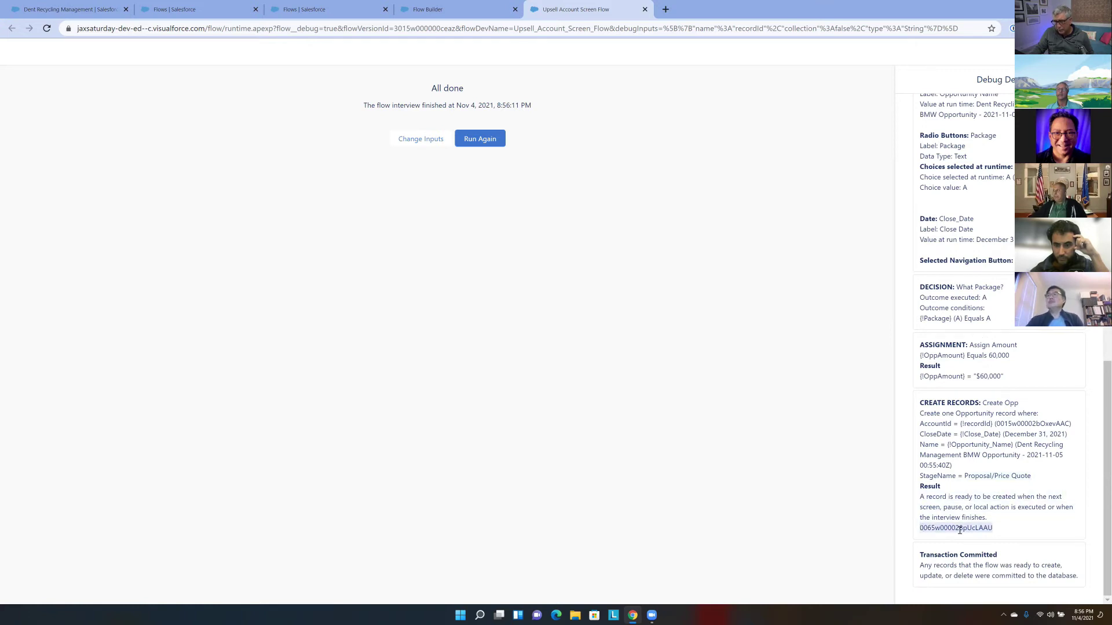
{"action": "left_click", "coordinate": [800, 377]}
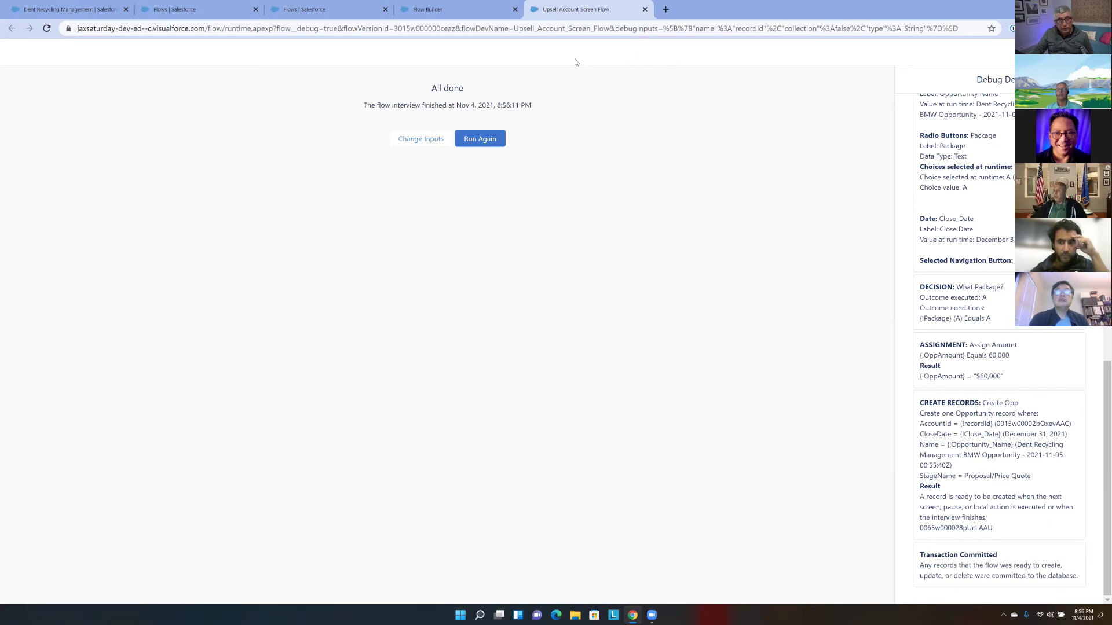
Open the new BMW opportunity from the Dent Recycling Management account's related opportunities and check its amount, close date and stage
{"action": "left_click", "coordinate": [68, 12]}
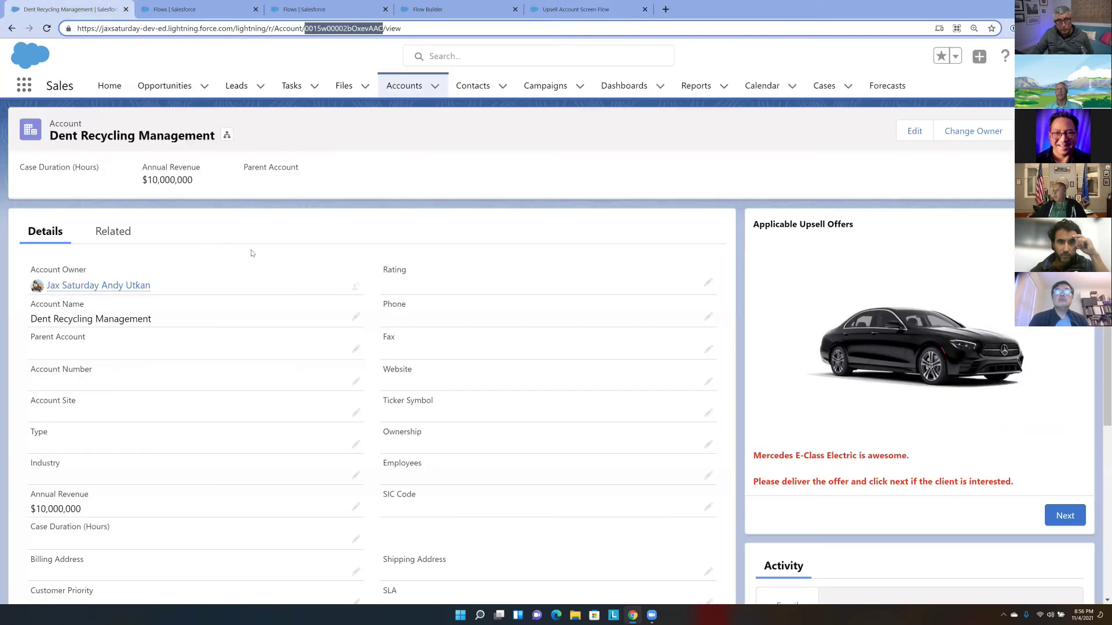
{"action": "left_click", "coordinate": [113, 233]}
{"action": "scroll", "coordinate": [346, 259], "scroll_direction": "down", "scroll_amount": 4}
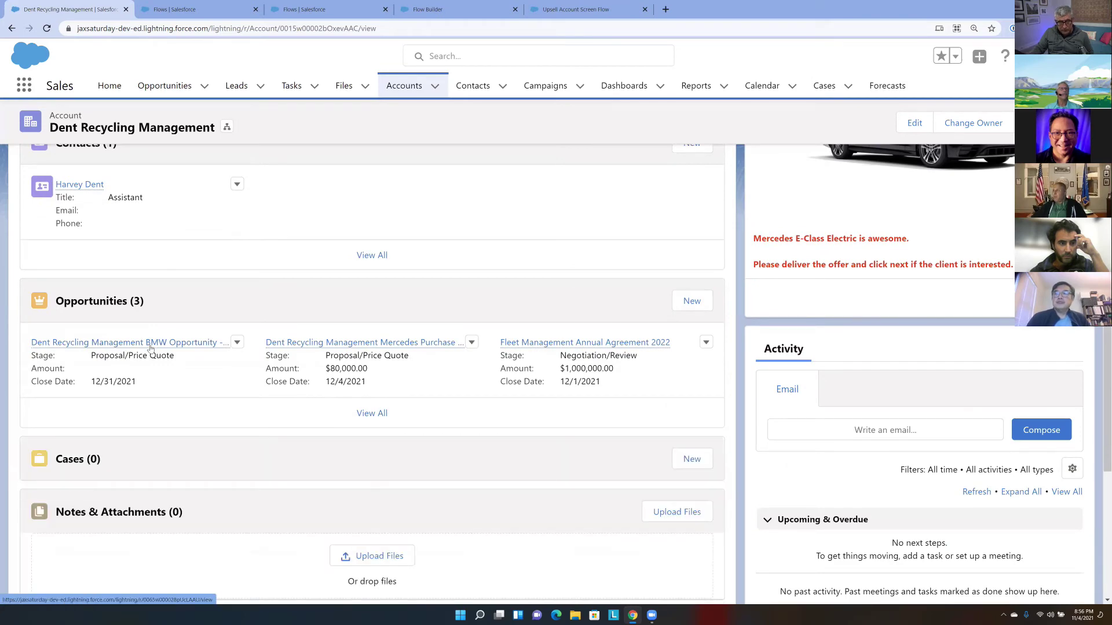
{"action": "left_click", "coordinate": [150, 345]}
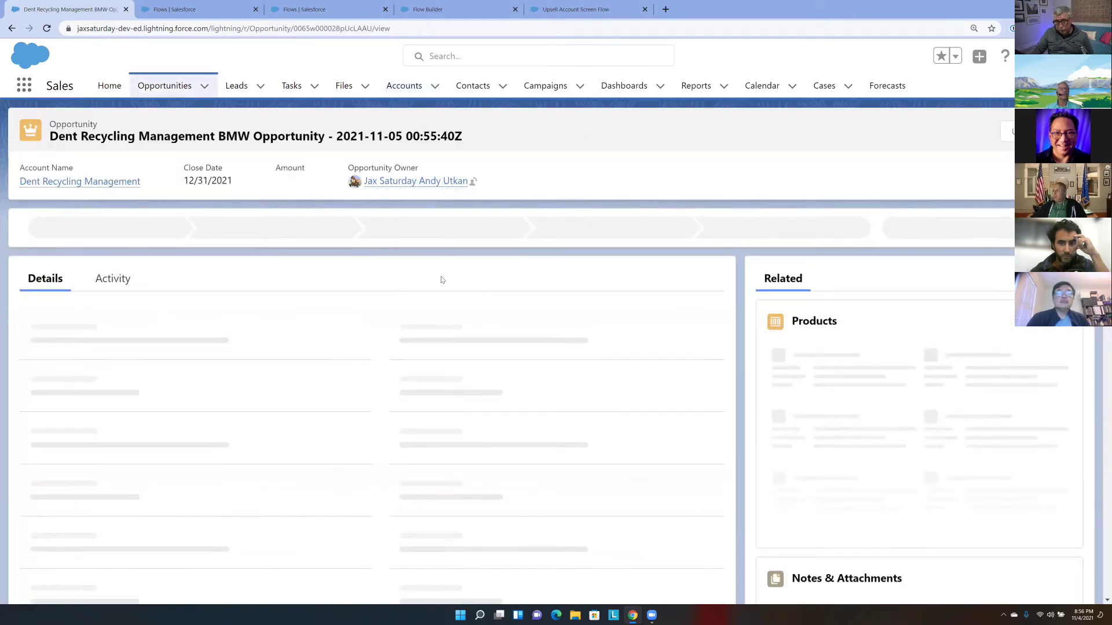
{"action": "scroll", "coordinate": [440, 280], "scroll_direction": "down", "scroll_amount": 1}
{"action": "scroll", "coordinate": [440, 280], "scroll_direction": "down", "scroll_amount": 3}
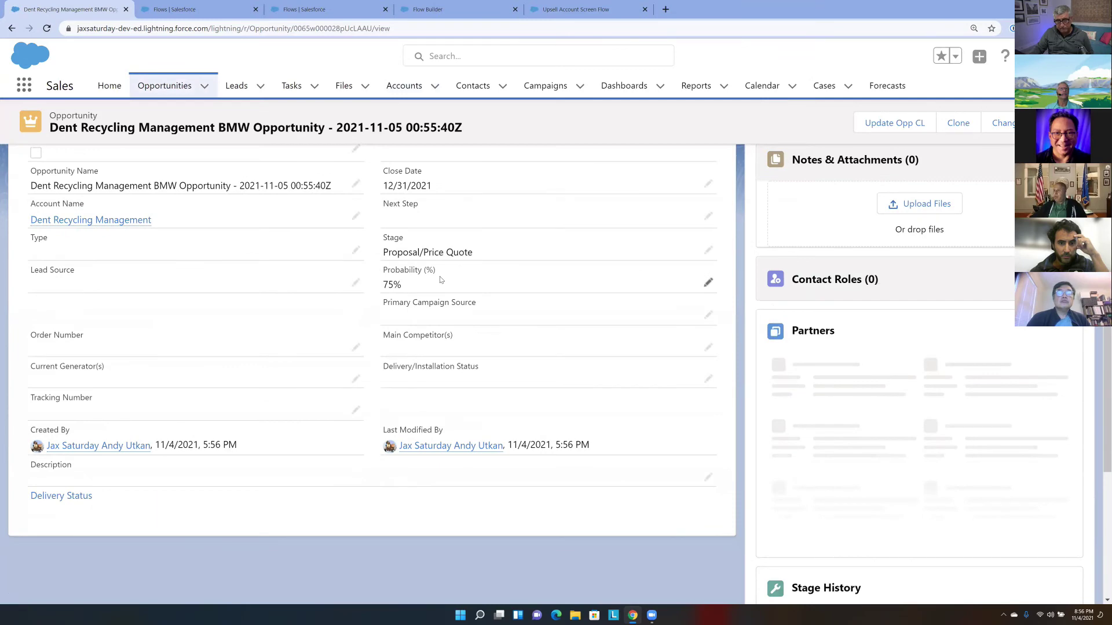
{"action": "scroll", "coordinate": [439, 280], "scroll_direction": "up", "scroll_amount": 5}
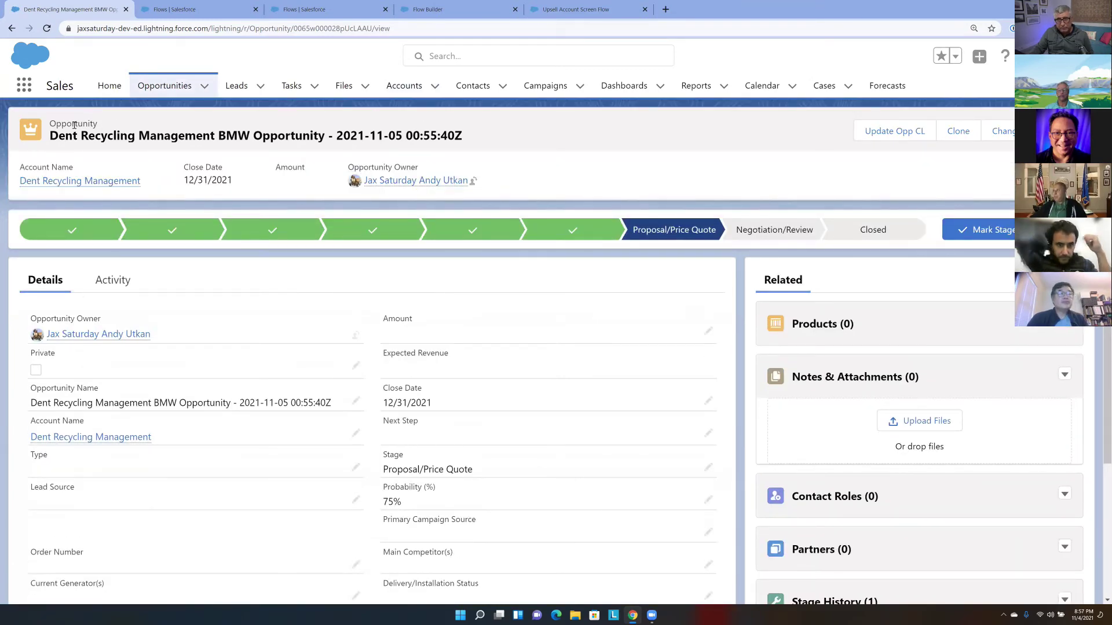
Open the ACME account record from the list of all accounts
{"action": "left_click", "coordinate": [411, 93]}
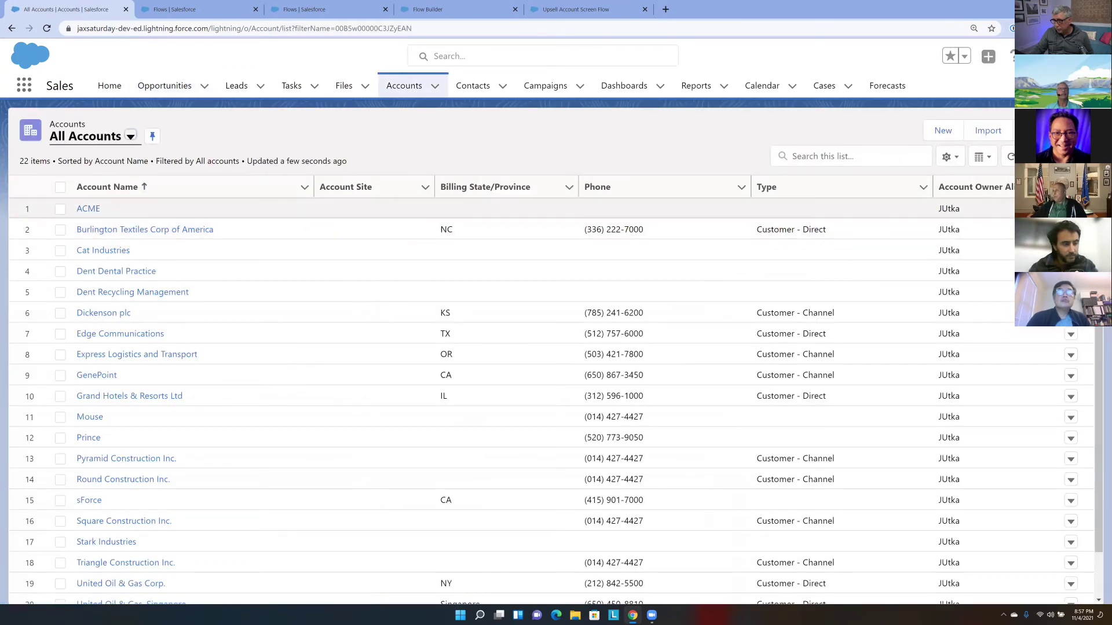
{"action": "left_click", "coordinate": [88, 210]}
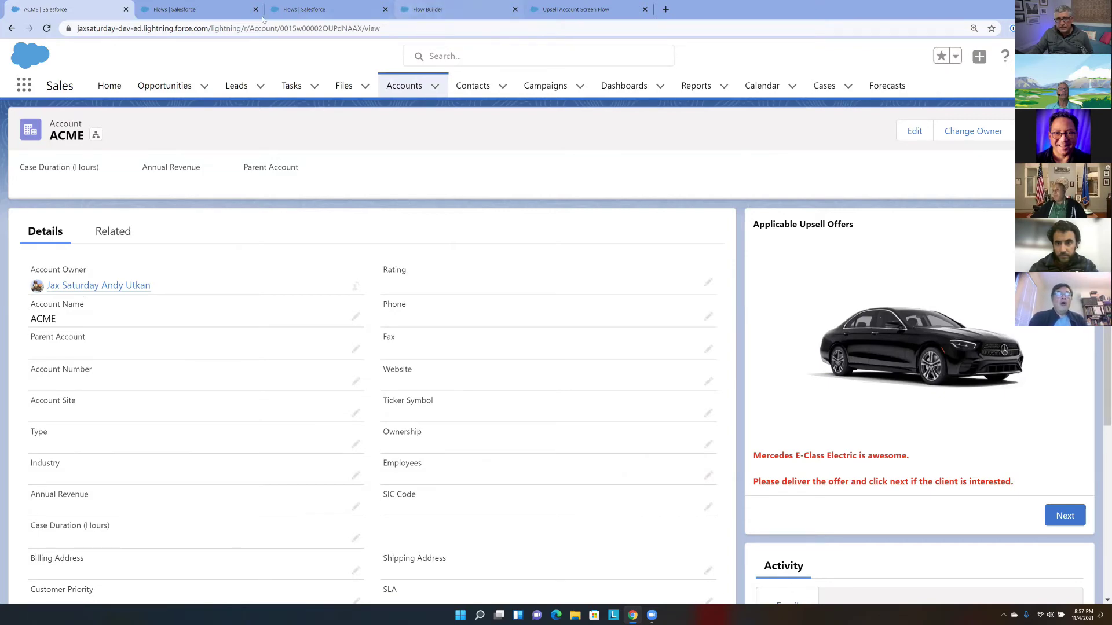
Close the finished debug run page and activate version 1 of the Upsell Account Screen Flow
{"action": "left_click", "coordinate": [202, 12]}
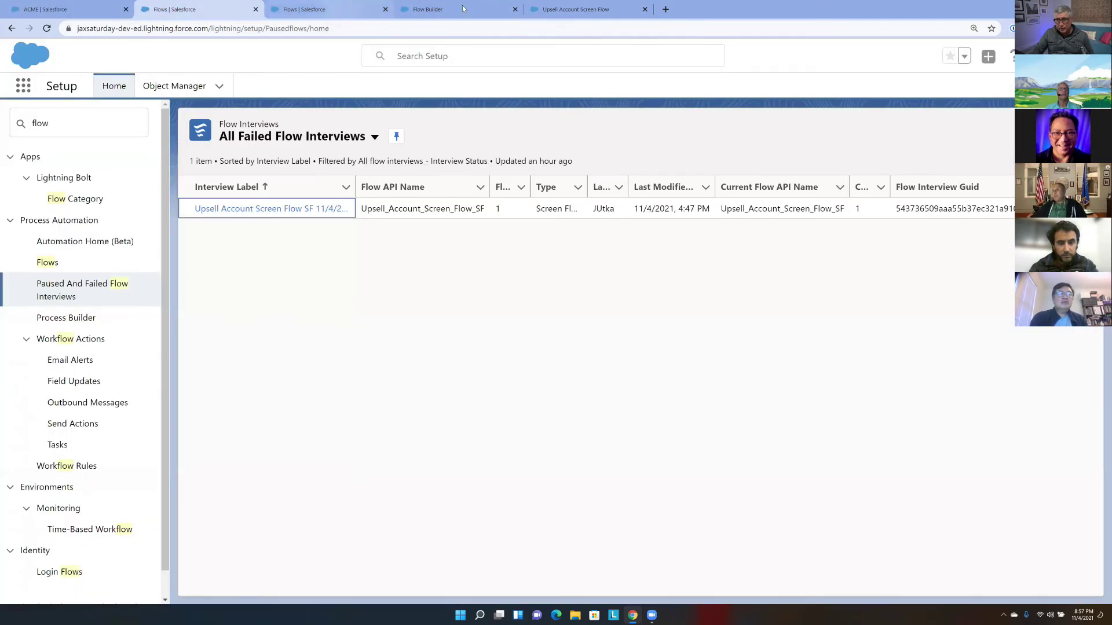
{"action": "left_click", "coordinate": [339, 16]}
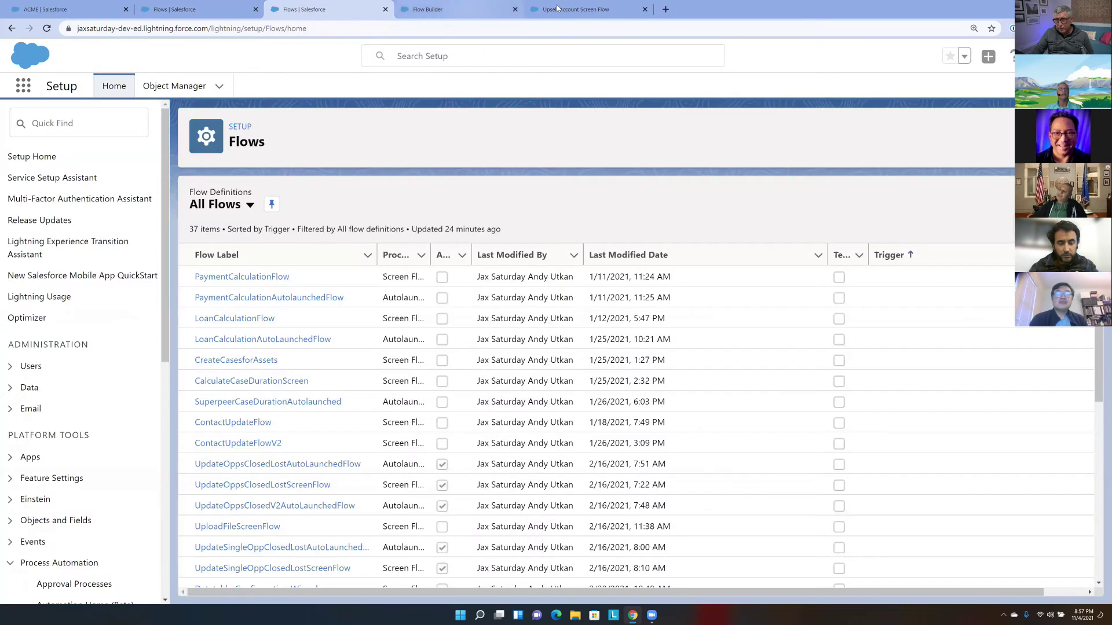
{"action": "left_click", "coordinate": [475, 10]}
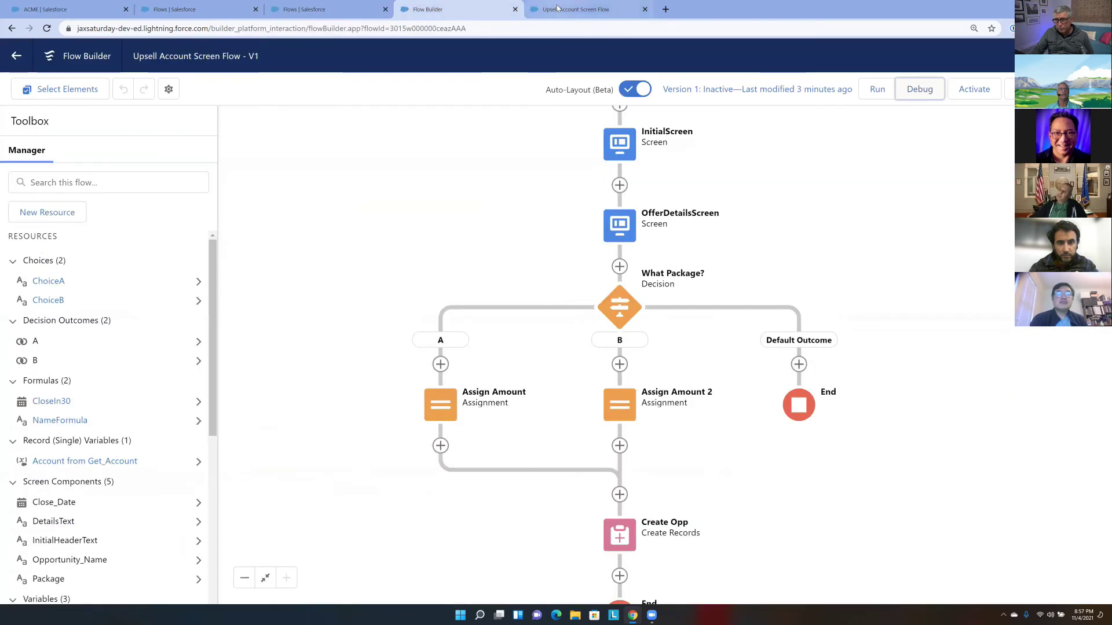
{"action": "left_click", "coordinate": [557, 8]}
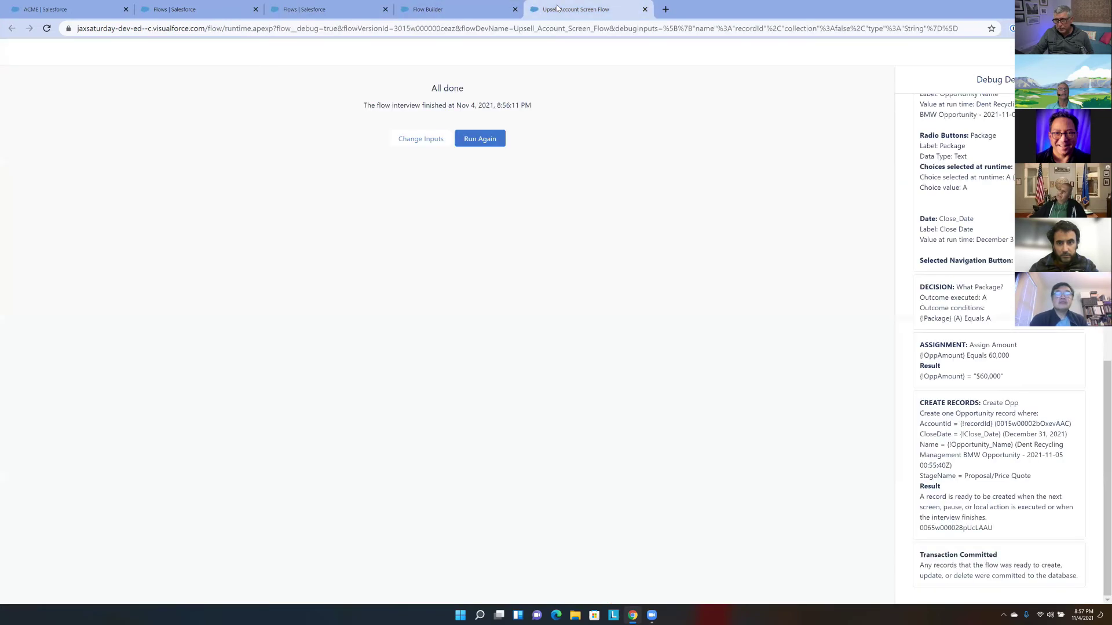
{"action": "left_click", "coordinate": [645, 8]}
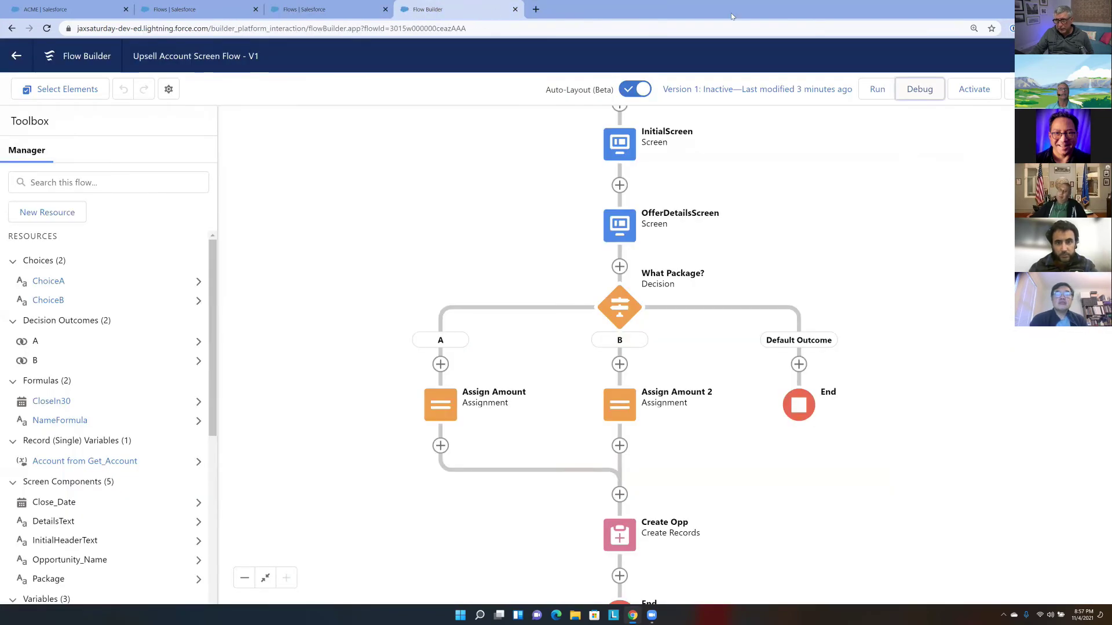
{"action": "left_click", "coordinate": [918, 90]}
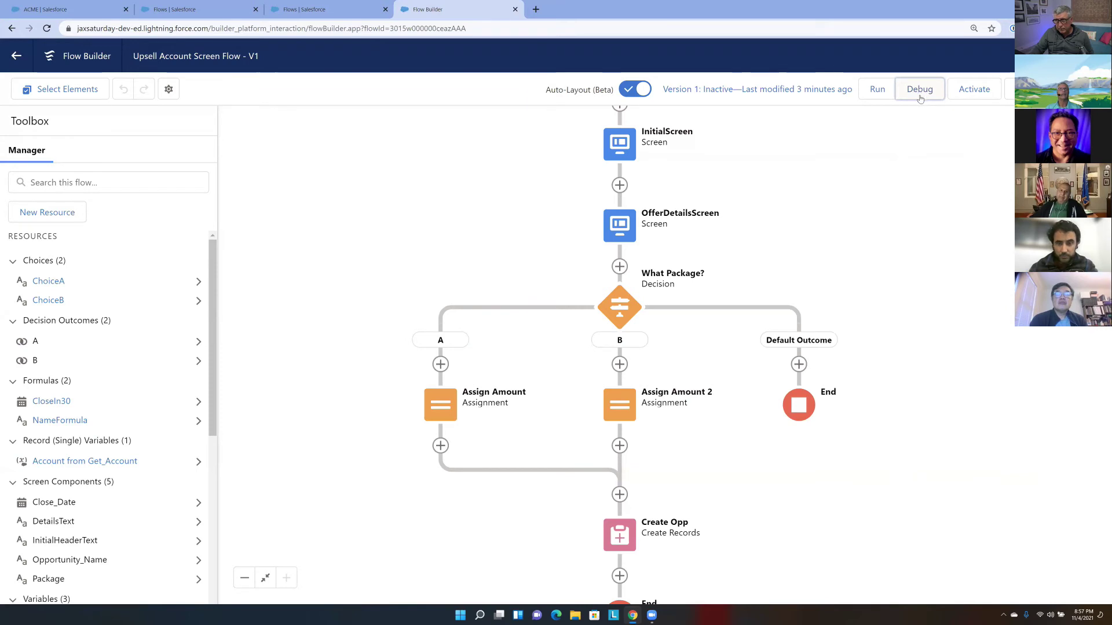
{"action": "left_click", "coordinate": [973, 90]}
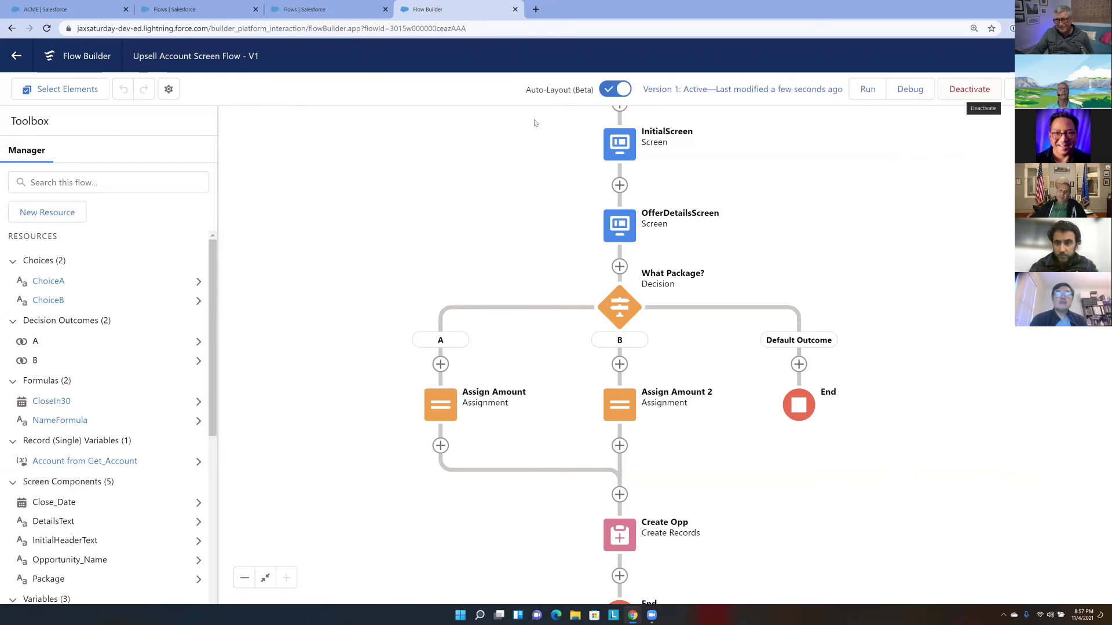
Return to the ACME account and open its record page for editing in Lightning App Builder
{"action": "left_click", "coordinate": [220, 13]}
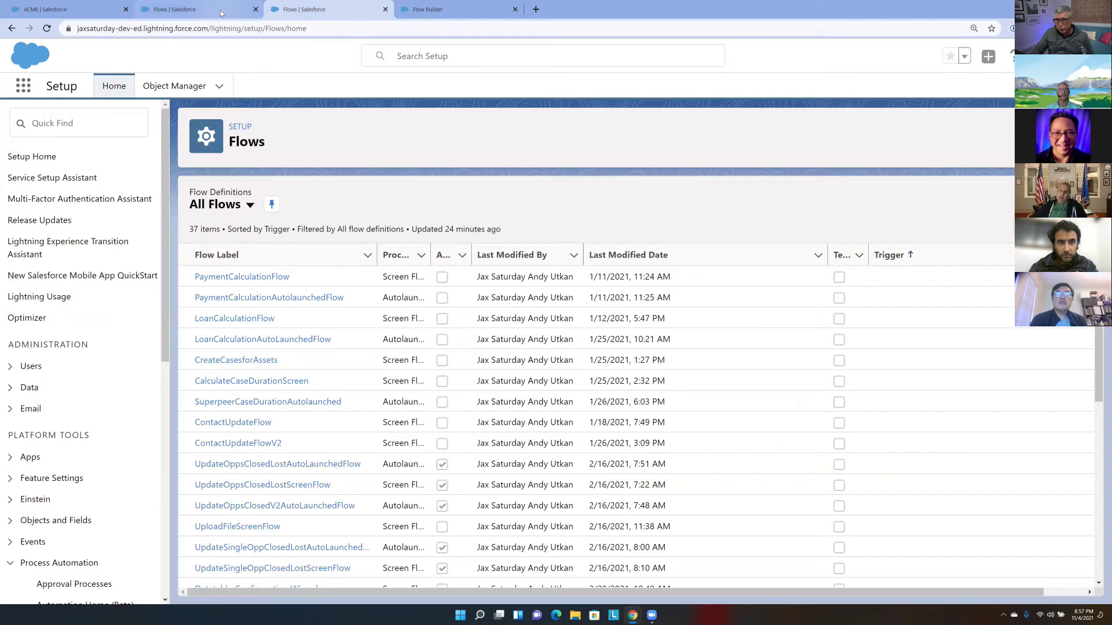
{"action": "left_click", "coordinate": [324, 9]}
{"action": "left_click", "coordinate": [70, 9]}
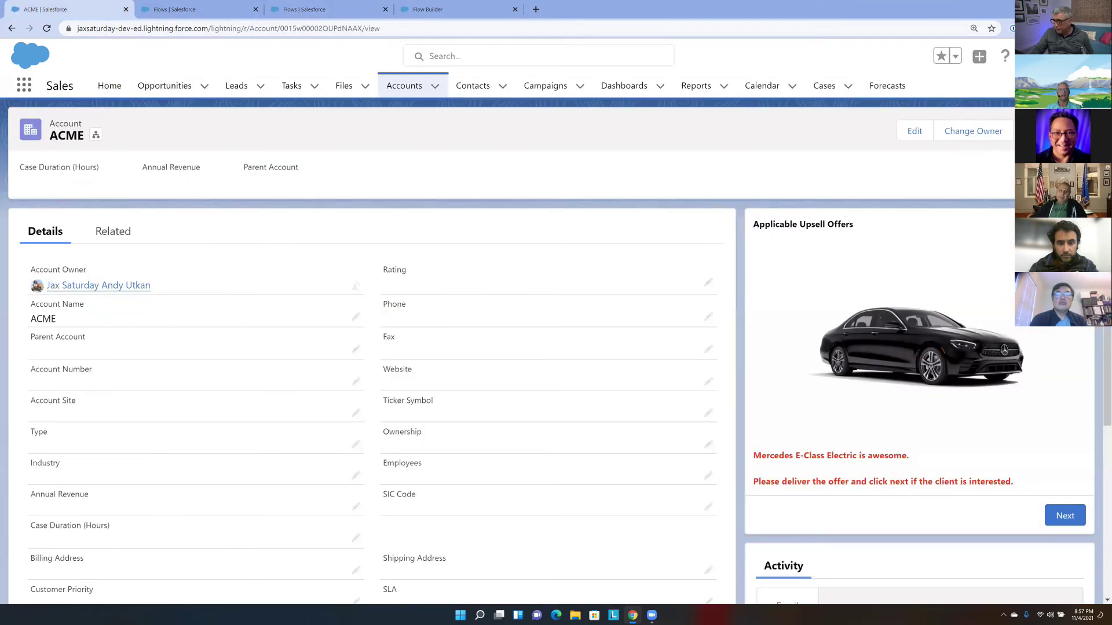
{"action": "left_click", "coordinate": [1024, 57]}
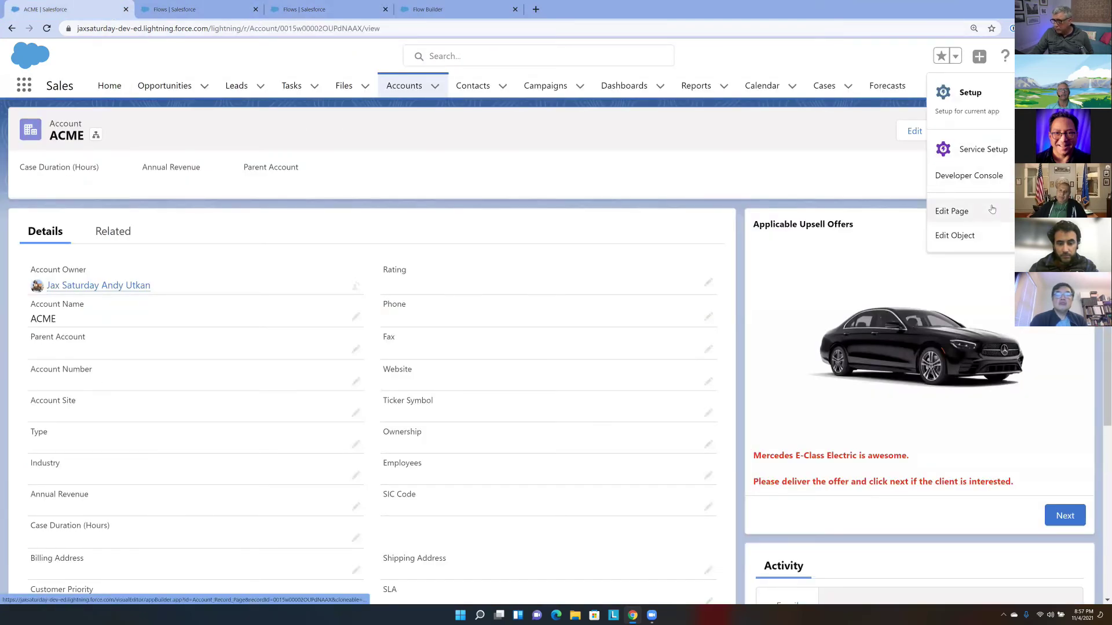
{"action": "left_click", "coordinate": [990, 210]}
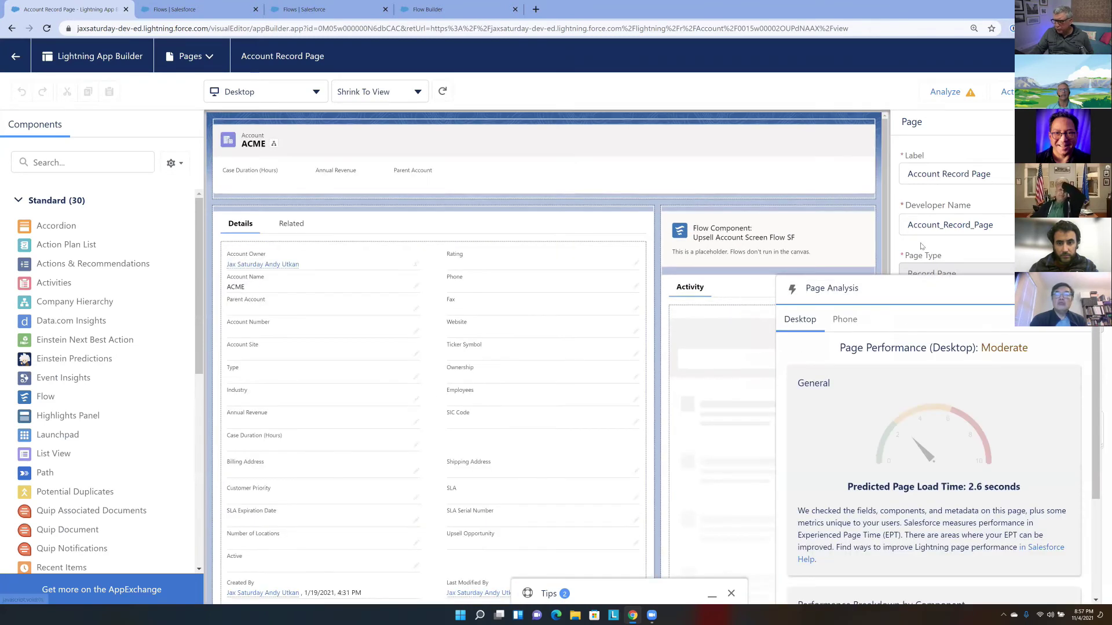
Remove the Upsell Account Screen Flow SF component from the Account Record Page and dismiss the error, Page Analysis and Tips windows
{"action": "left_click", "coordinate": [868, 220]}
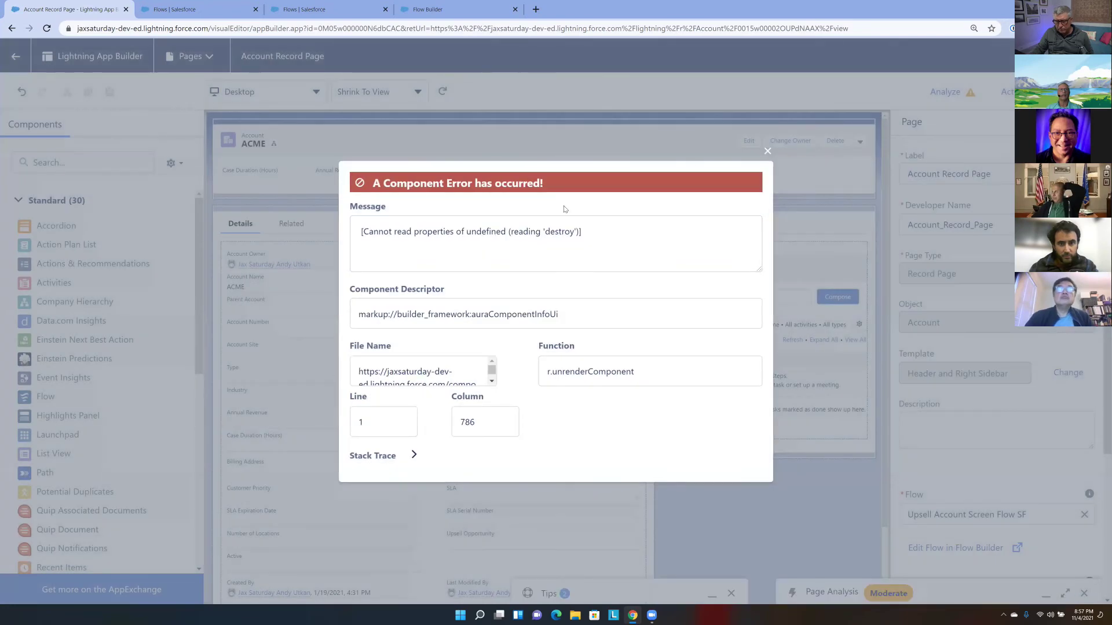
{"action": "left_click", "coordinate": [768, 150]}
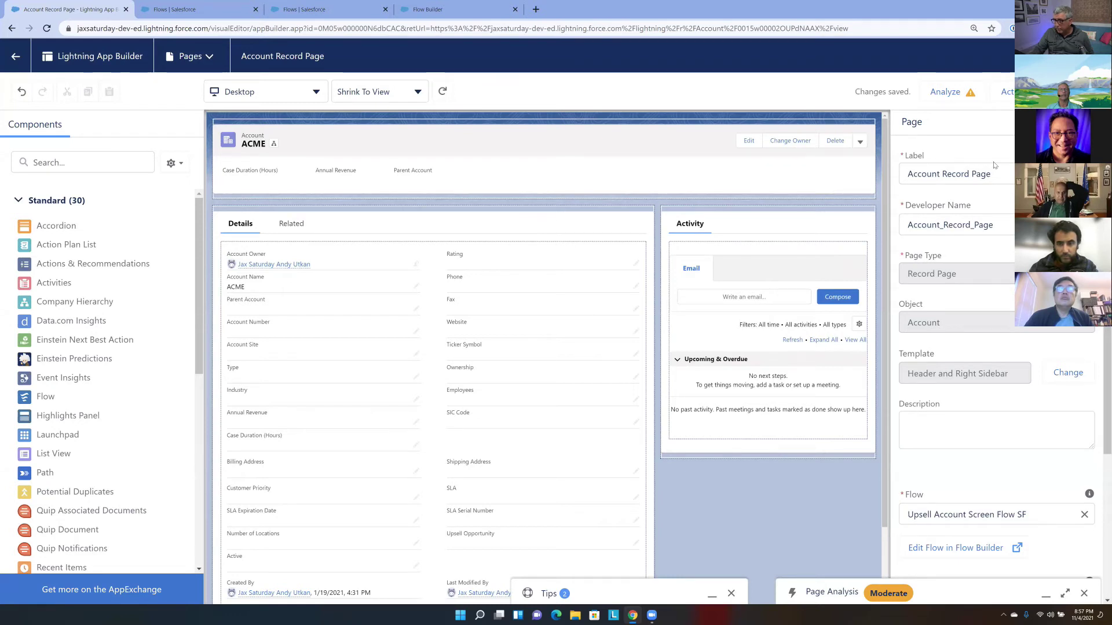
{"action": "left_click", "coordinate": [1085, 594]}
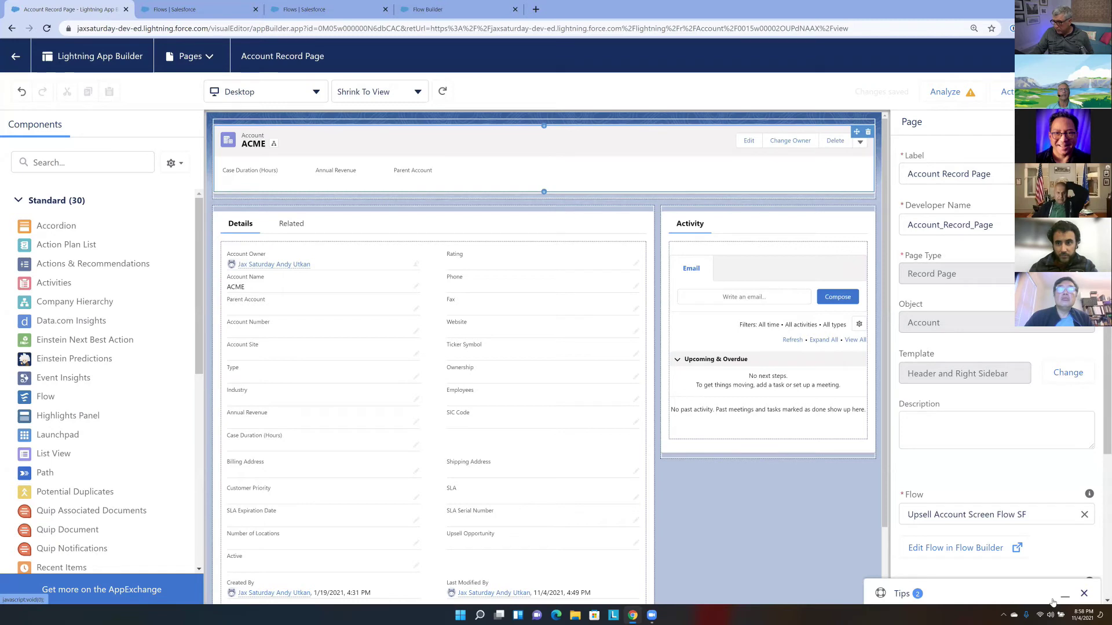
{"action": "left_click", "coordinate": [1084, 594]}
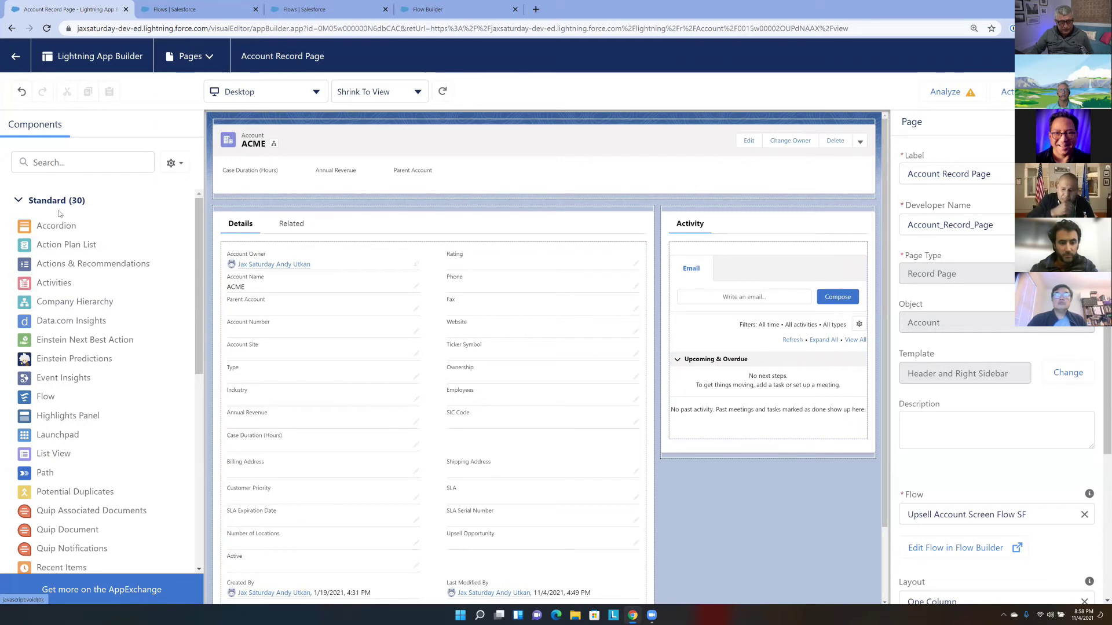
Add a Flow component above the Activity component in the sidebar and assign it the Upsell Account Screen Flow
{"action": "left_click", "coordinate": [45, 398]}
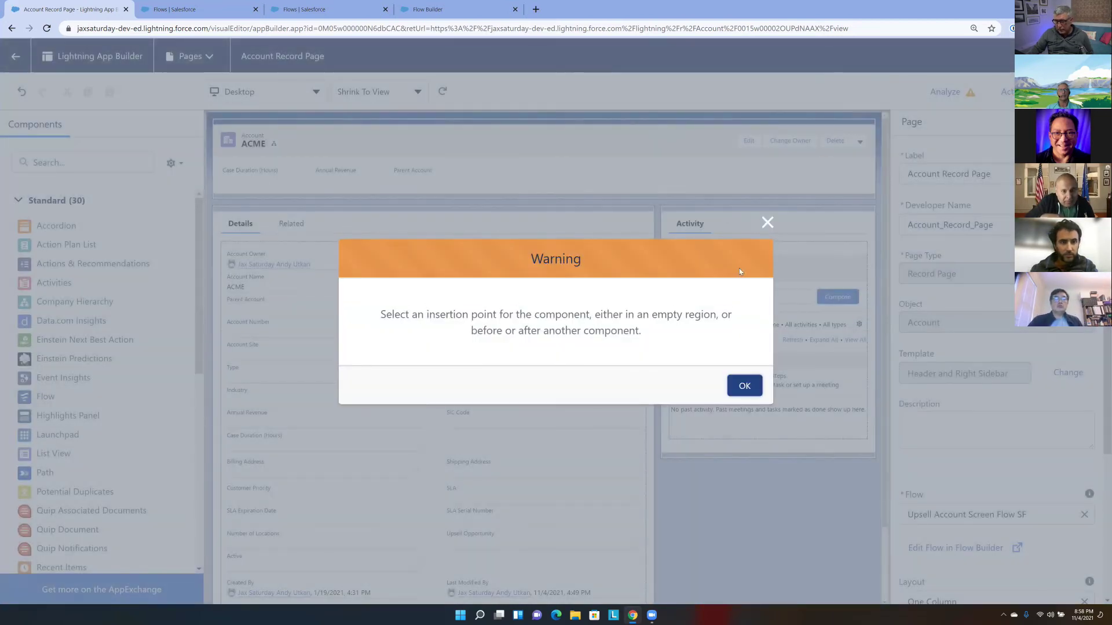
{"action": "left_click", "coordinate": [744, 386]}
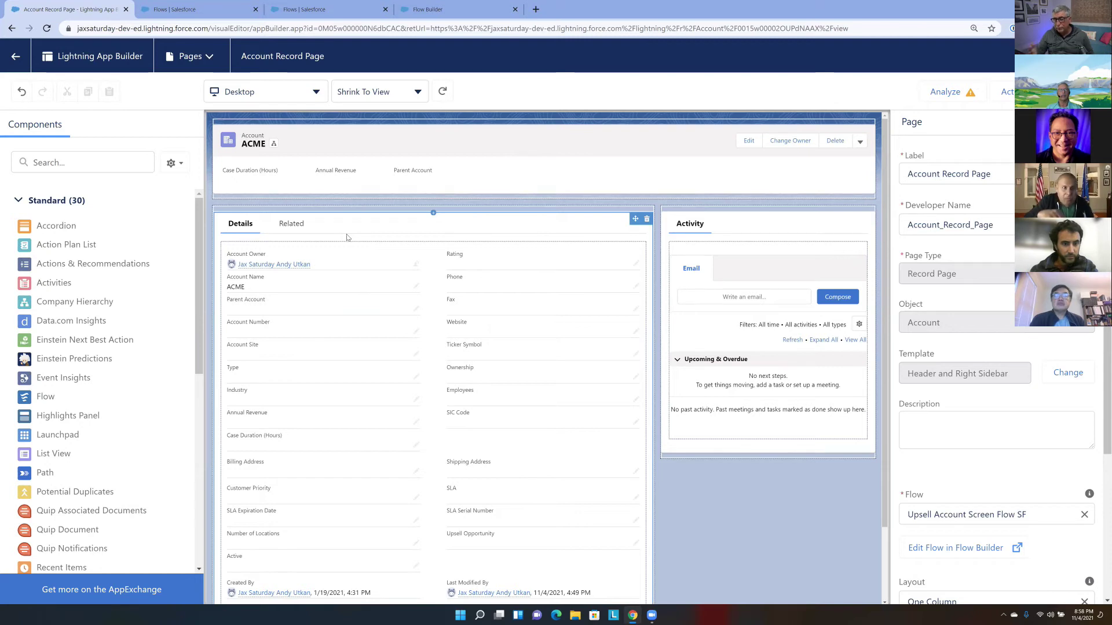
{"action": "left_click_drag", "start_coordinate": [43, 398], "coordinate": [751, 221]}
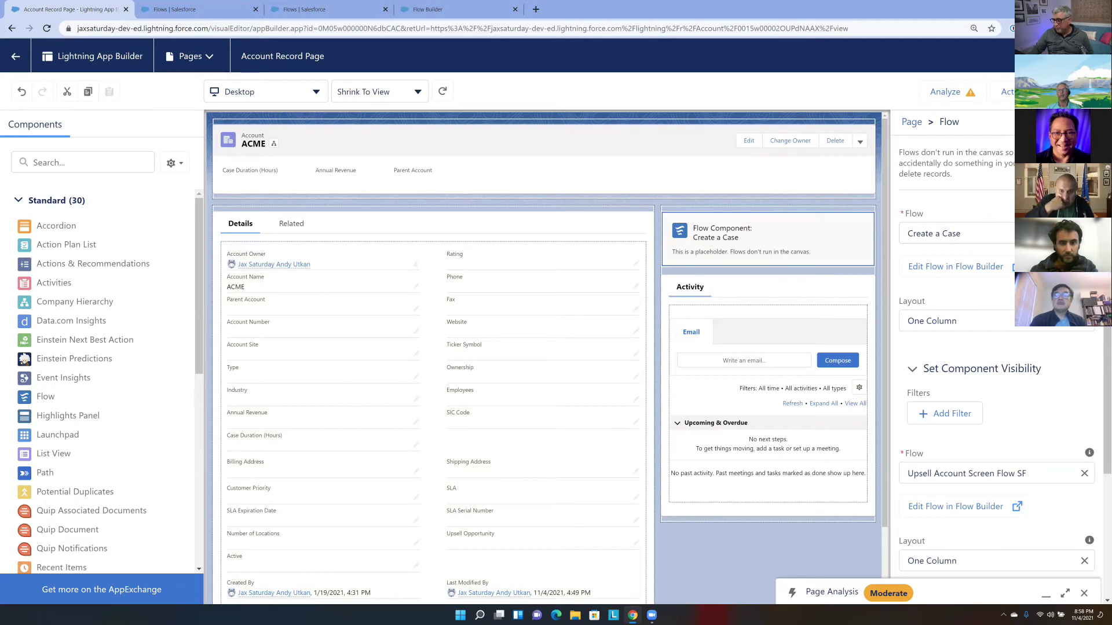
{"action": "left_click", "coordinate": [956, 233]}
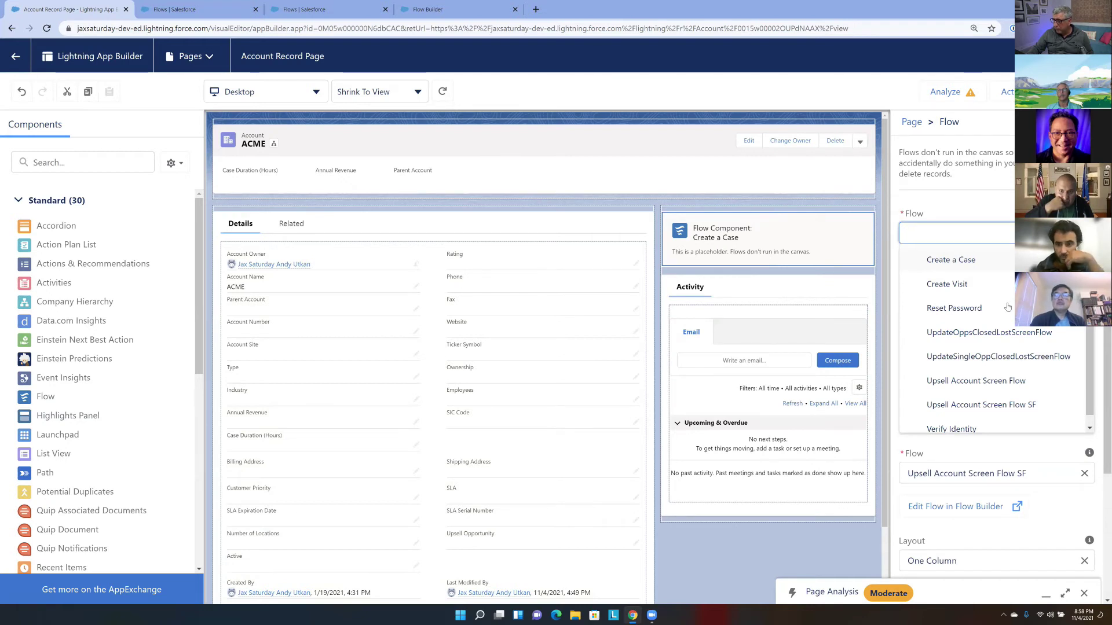
{"action": "scroll", "coordinate": [1008, 307], "scroll_direction": "down", "scroll_amount": 4}
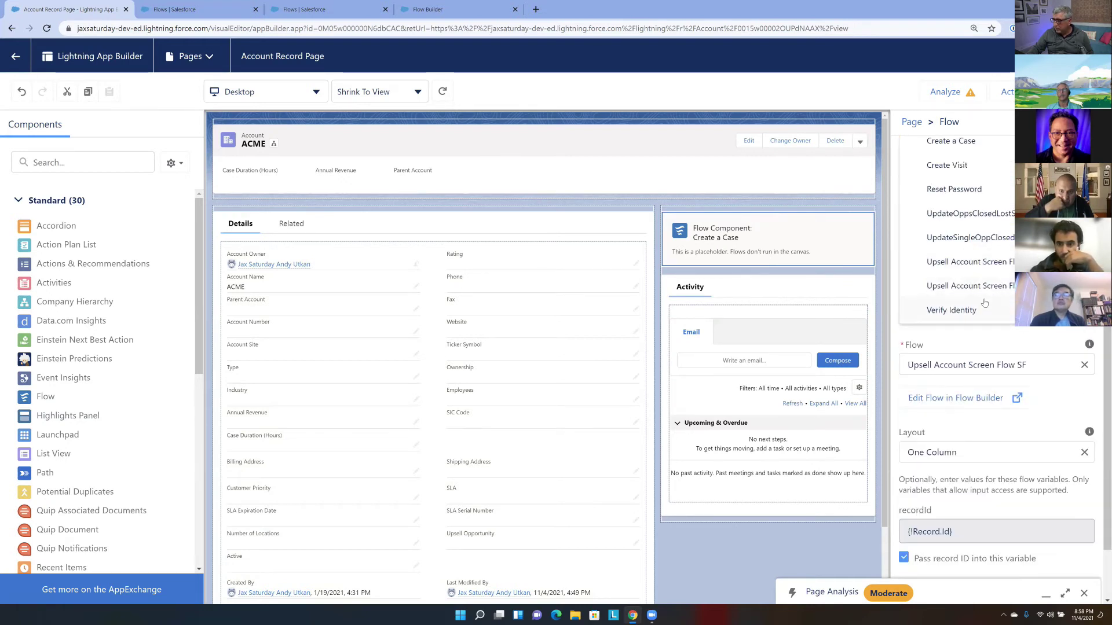
{"action": "left_click", "coordinate": [990, 269]}
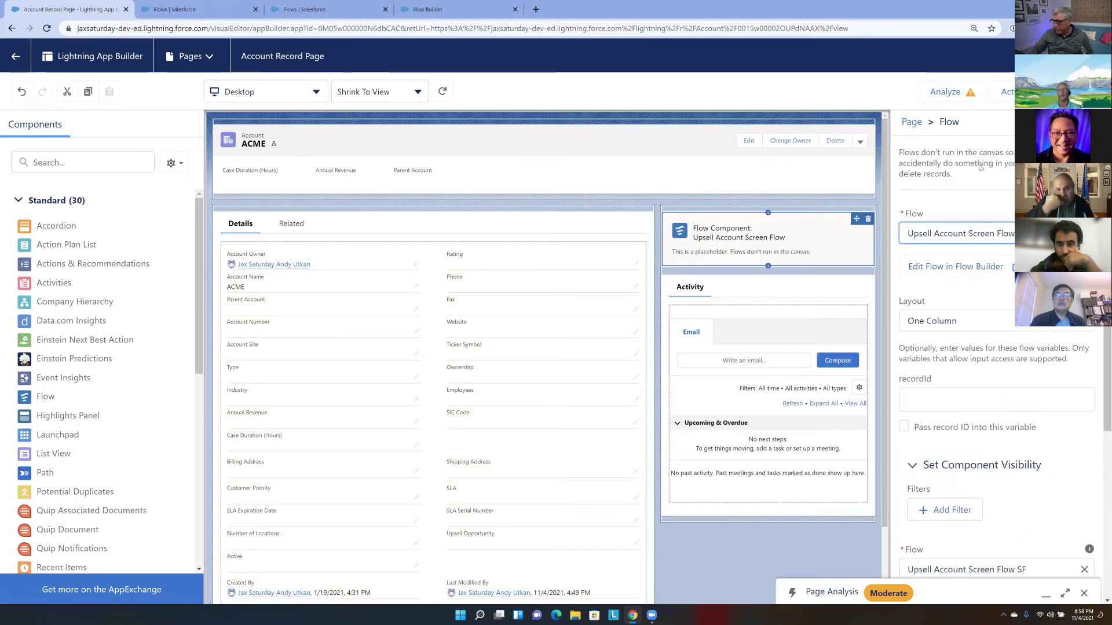
Pass the record ID into the recordId variable of the Upsell Account Screen Flow component
{"action": "scroll", "coordinate": [984, 180], "scroll_direction": "down", "scroll_amount": 3}
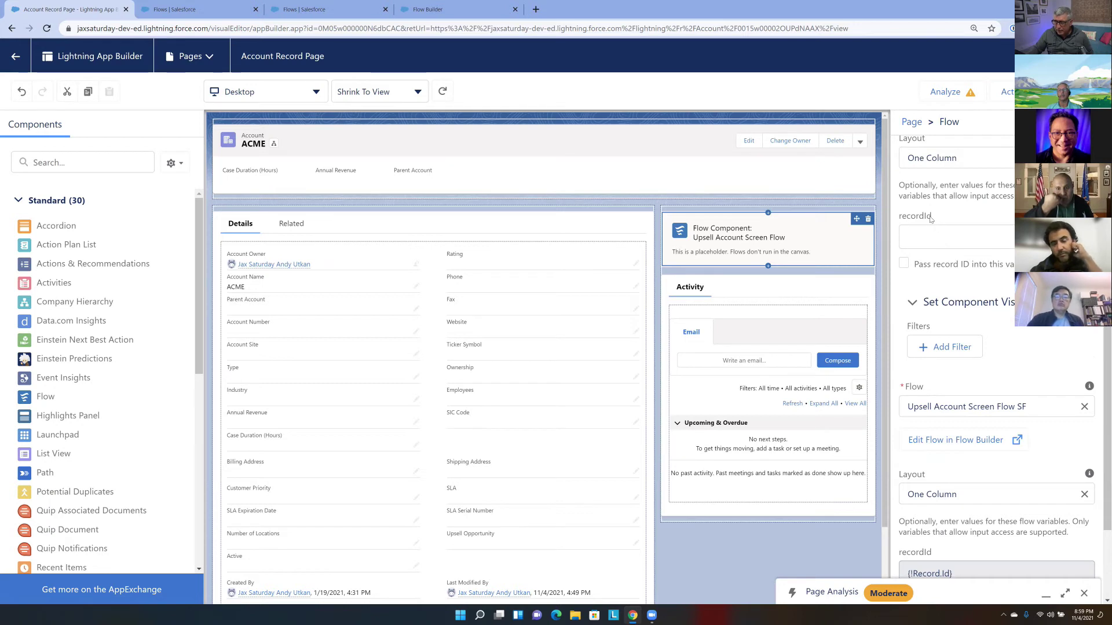
{"action": "left_click", "coordinate": [943, 235]}
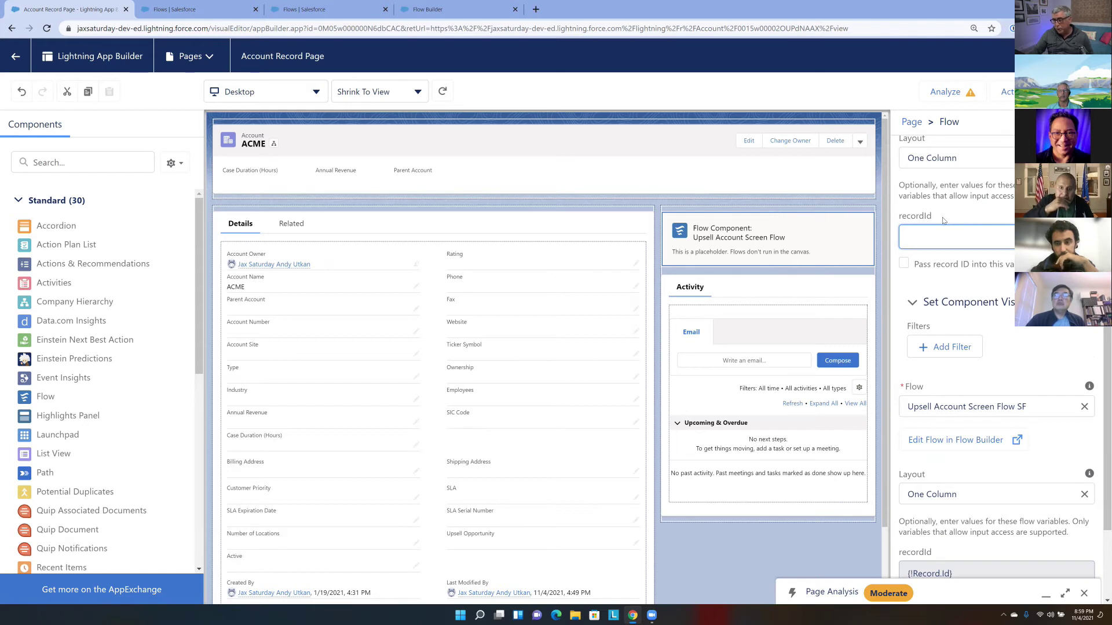
{"action": "left_click", "coordinate": [904, 264]}
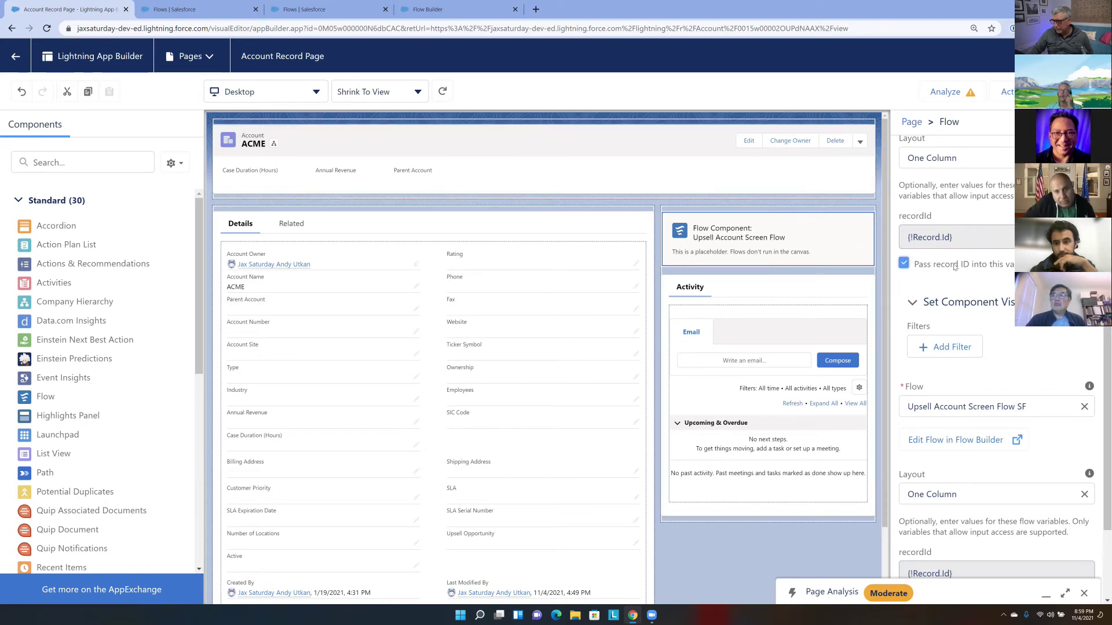
Save the Account Record Page and return from Lightning App Builder to the ACME account record
{"action": "scroll", "coordinate": [996, 348], "scroll_direction": "down", "scroll_amount": 2}
{"action": "scroll", "coordinate": [996, 376], "scroll_direction": "down", "scroll_amount": 1}
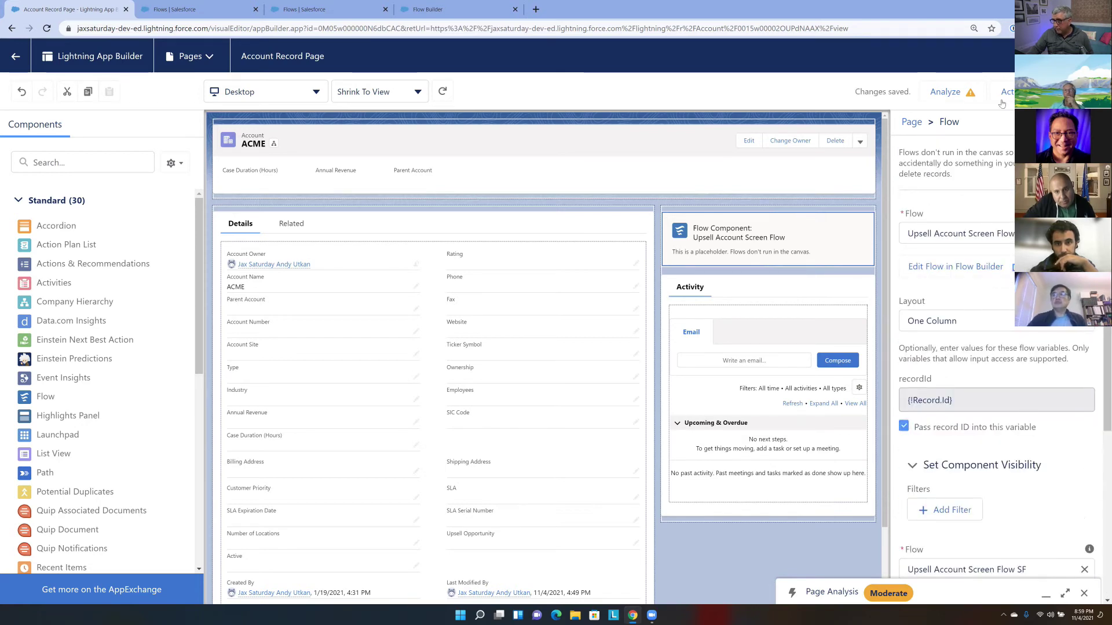
{"action": "left_click", "coordinate": [18, 58]}
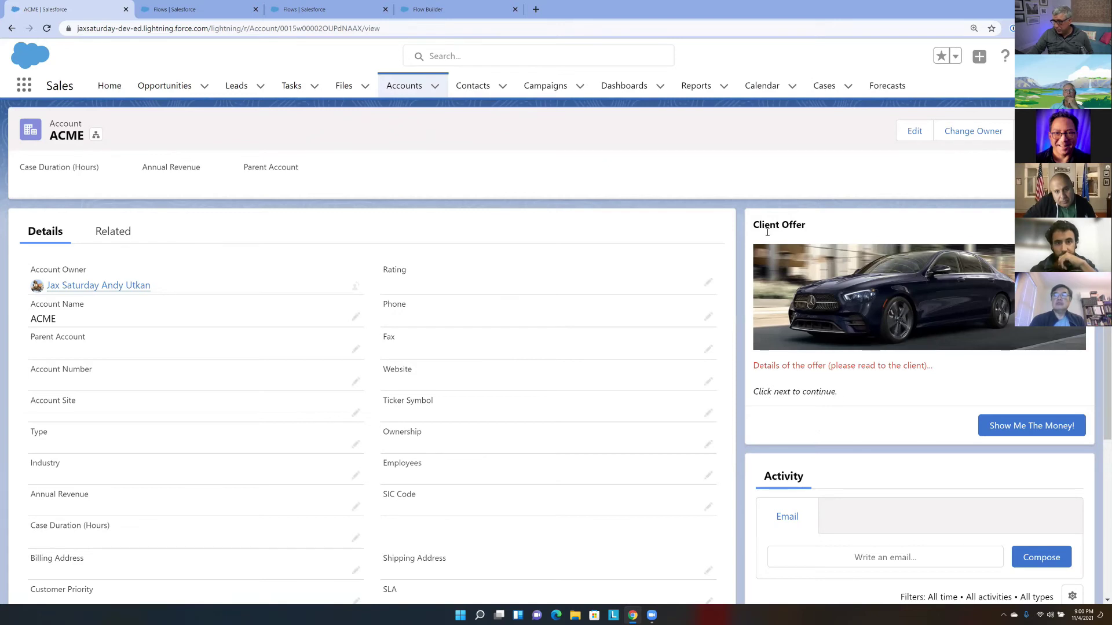
Run the Client Offer flow with "Nice" inserted before Mercedes in the opportunity name, package B and close date Dec 15, 2021, and submit it
{"action": "left_click", "coordinate": [1032, 426]}
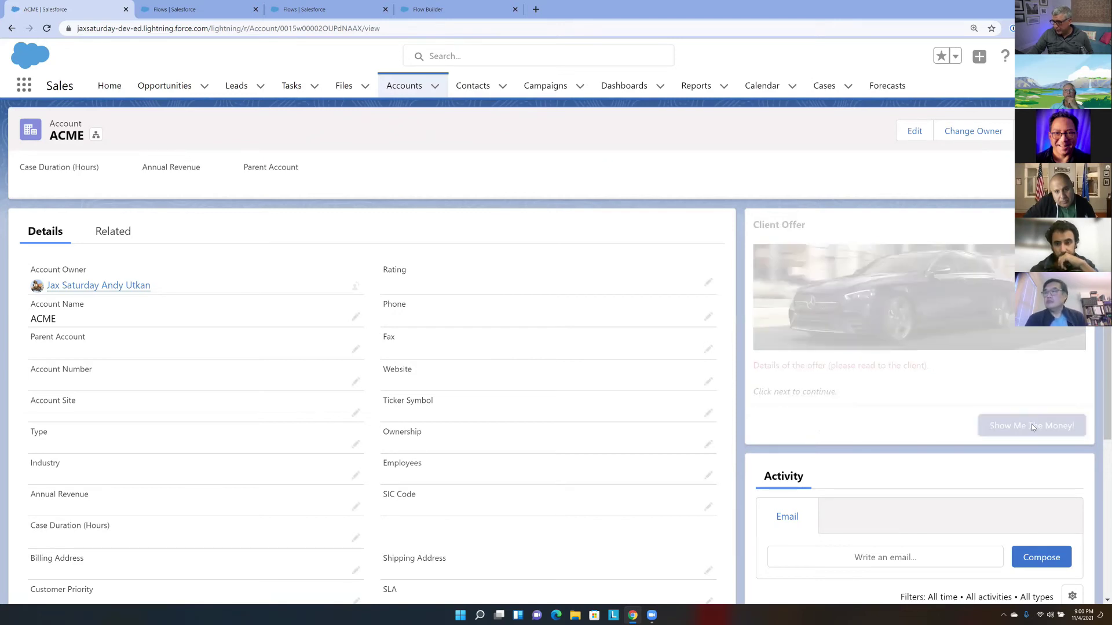
{"action": "left_click", "coordinate": [758, 315]}
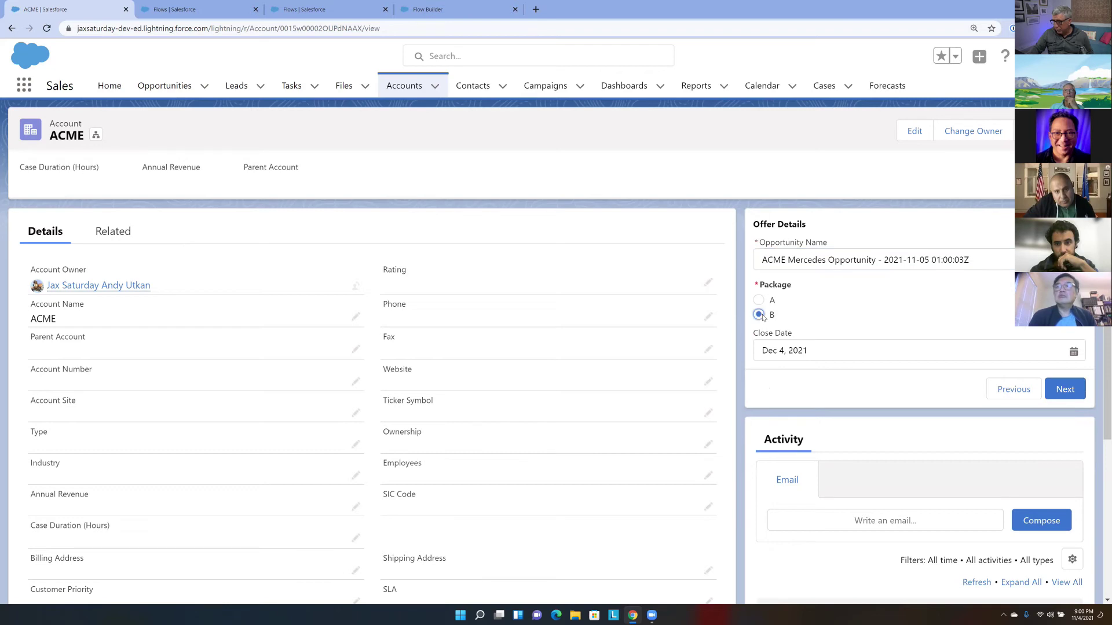
{"action": "left_click", "coordinate": [829, 260]}
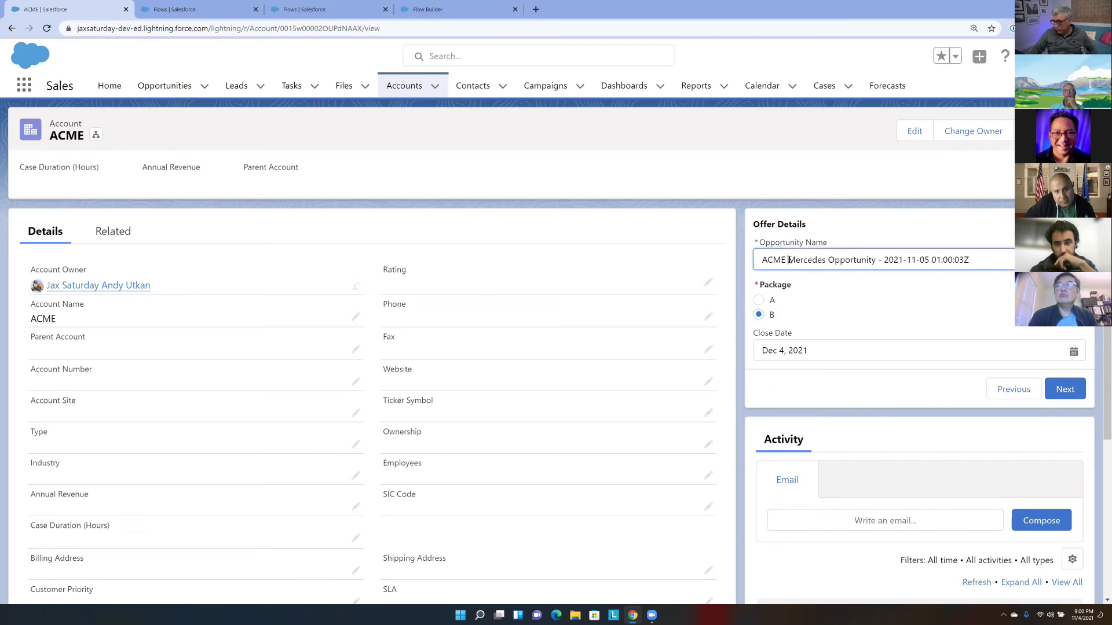
{"action": "type", "text": "Nice"}
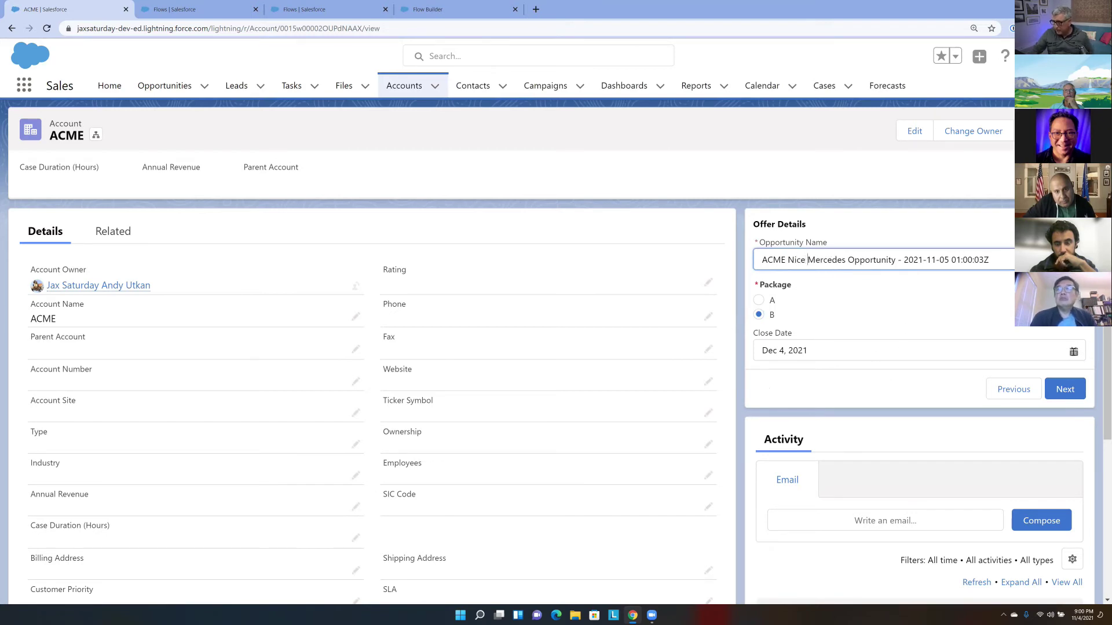
{"action": "left_click", "coordinate": [820, 351]}
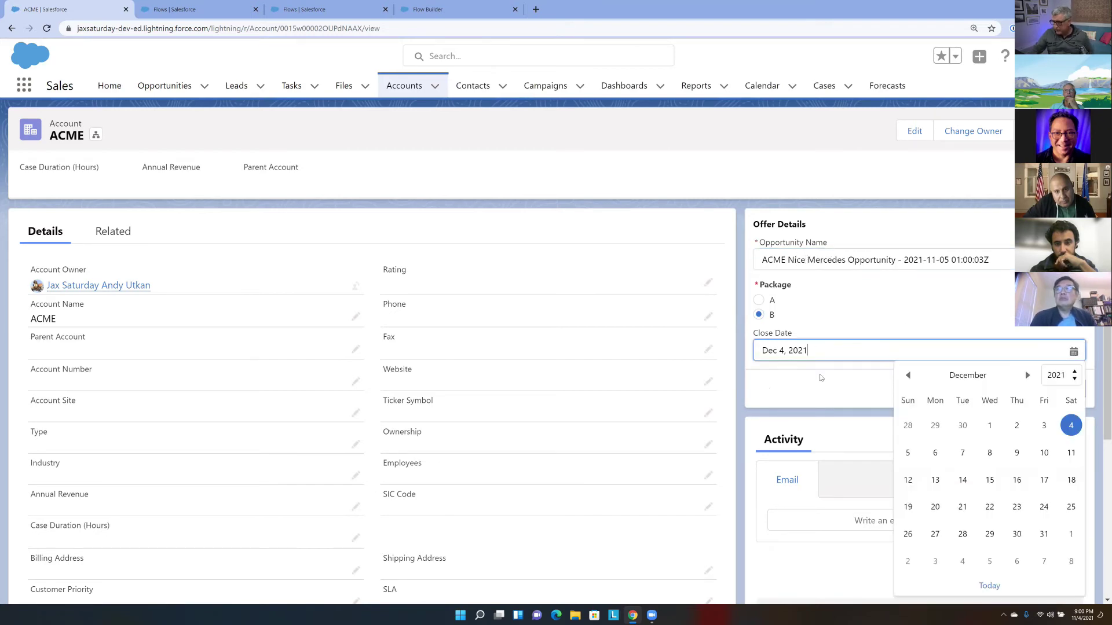
{"action": "left_click", "coordinate": [991, 484]}
{"action": "left_click", "coordinate": [1062, 388]}
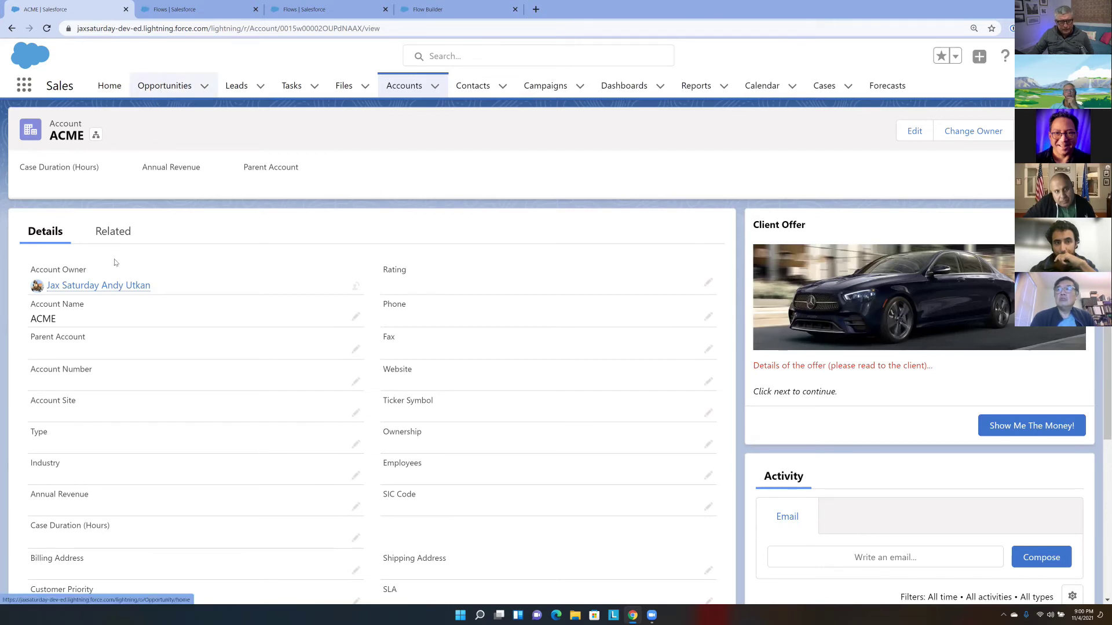
Open the ACME Nice Mercedes Opportunity from the account's related opportunities and check its field values, including Amount
{"action": "left_click", "coordinate": [115, 241]}
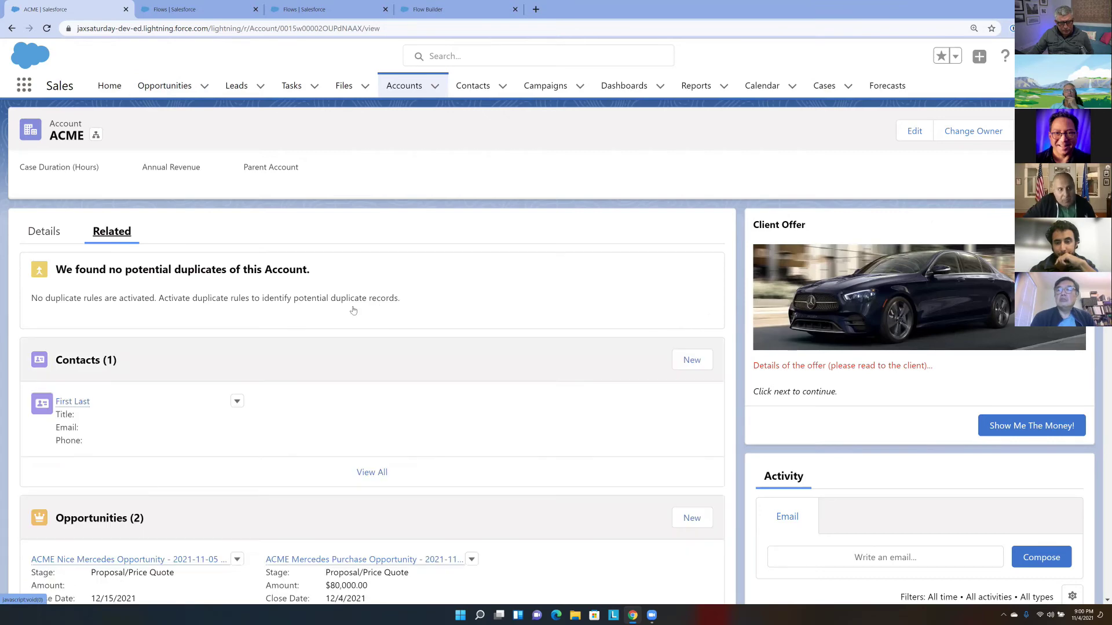
{"action": "scroll", "coordinate": [342, 308], "scroll_direction": "down", "scroll_amount": 5}
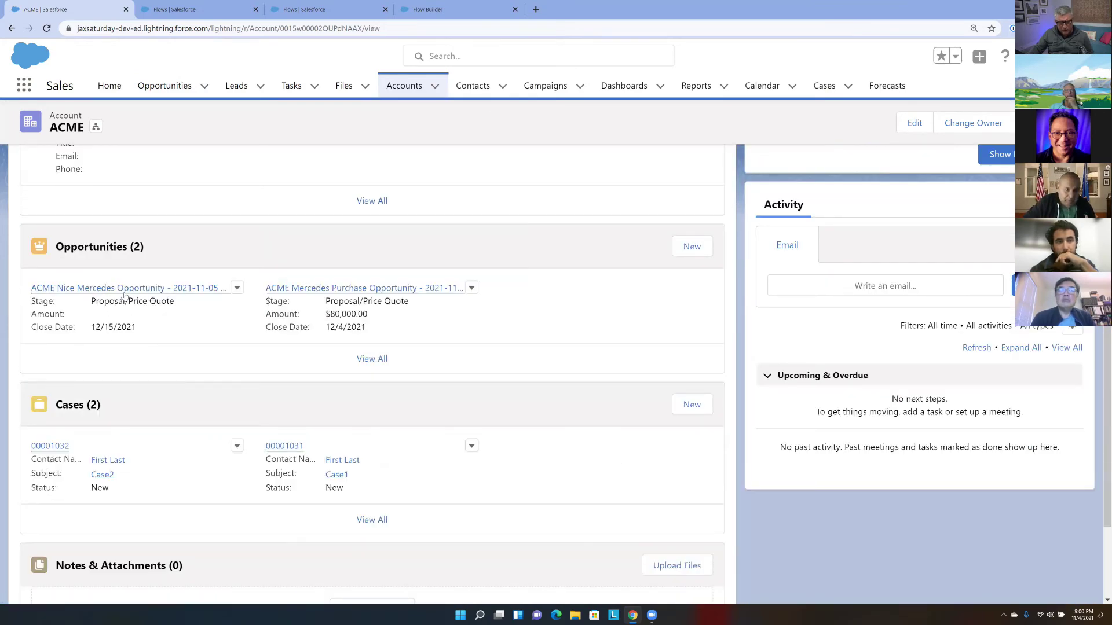
{"action": "left_click", "coordinate": [126, 289]}
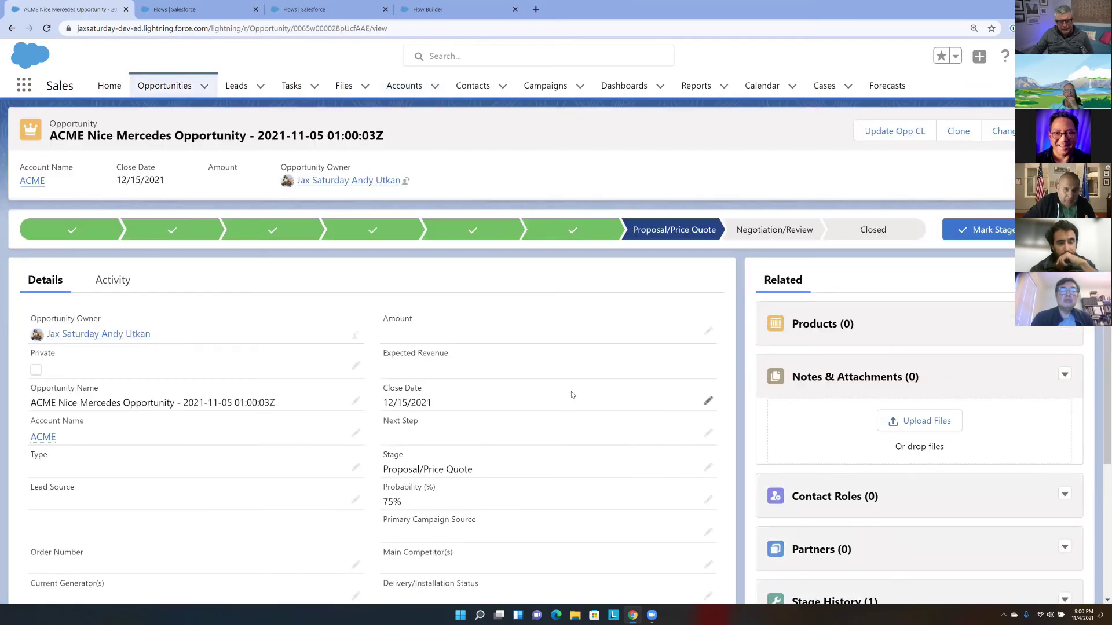
{"action": "scroll", "coordinate": [560, 380], "scroll_direction": "down", "scroll_amount": 3}
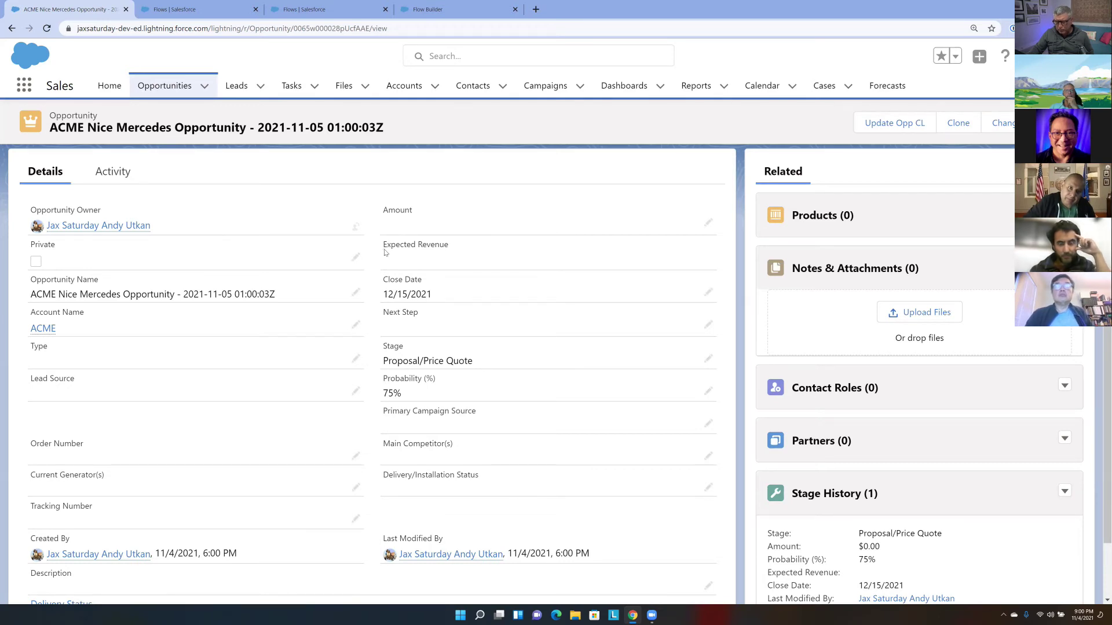
{"action": "scroll", "coordinate": [472, 338], "scroll_direction": "down", "scroll_amount": 2}
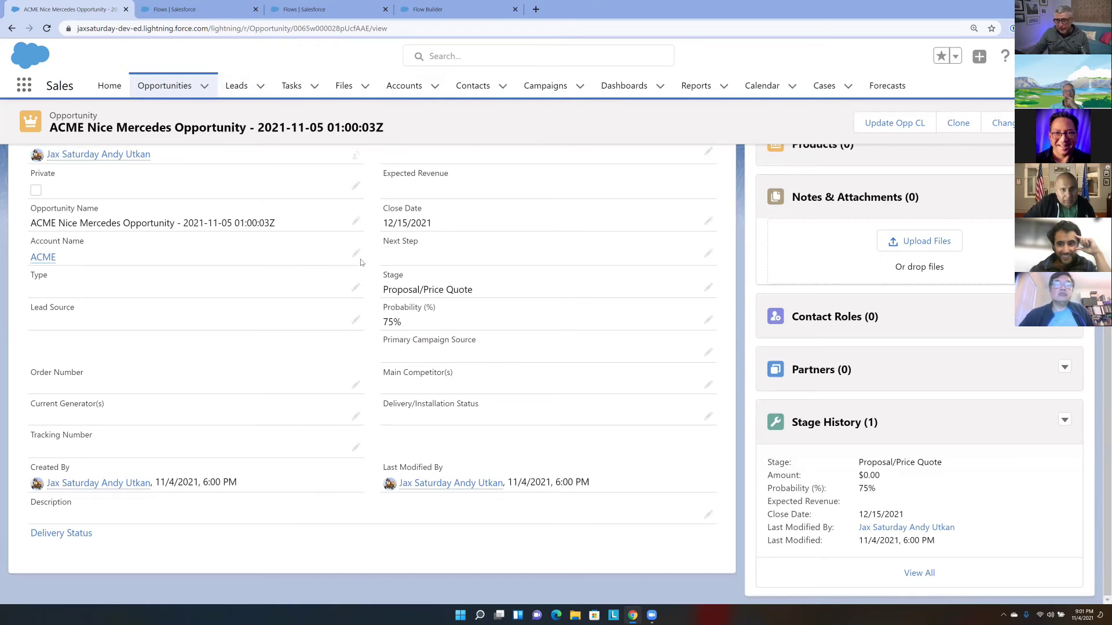
{"action": "scroll", "coordinate": [360, 263], "scroll_direction": "up", "scroll_amount": 3}
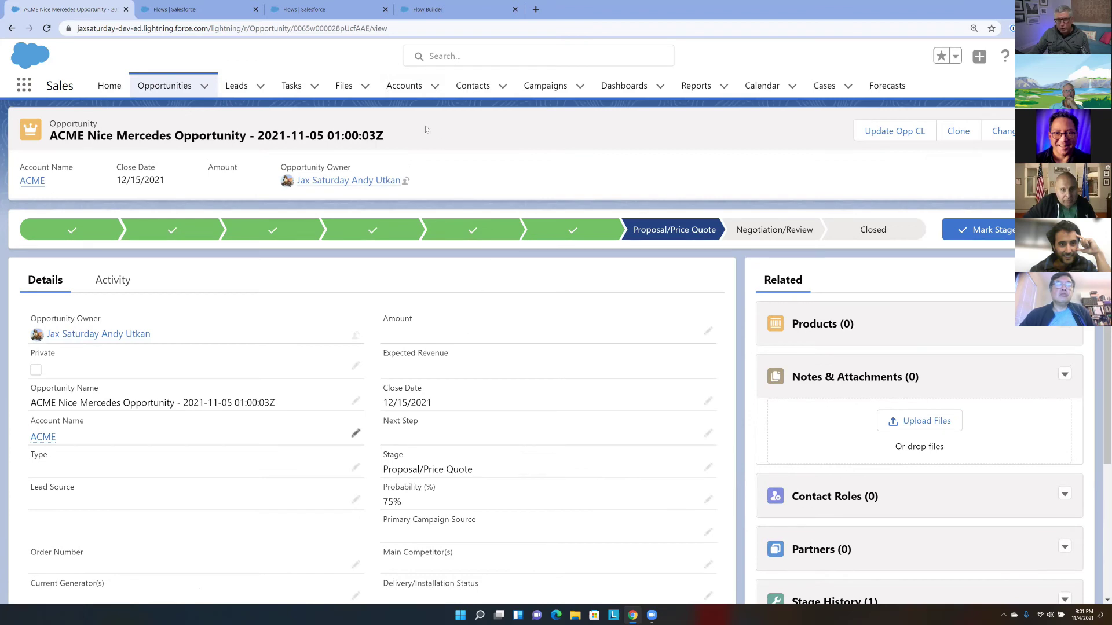
In the Upsell Account Screen Flow, edit the Create Opp element and add the Amount field to the opportunity's field values
{"action": "left_click", "coordinate": [443, 9]}
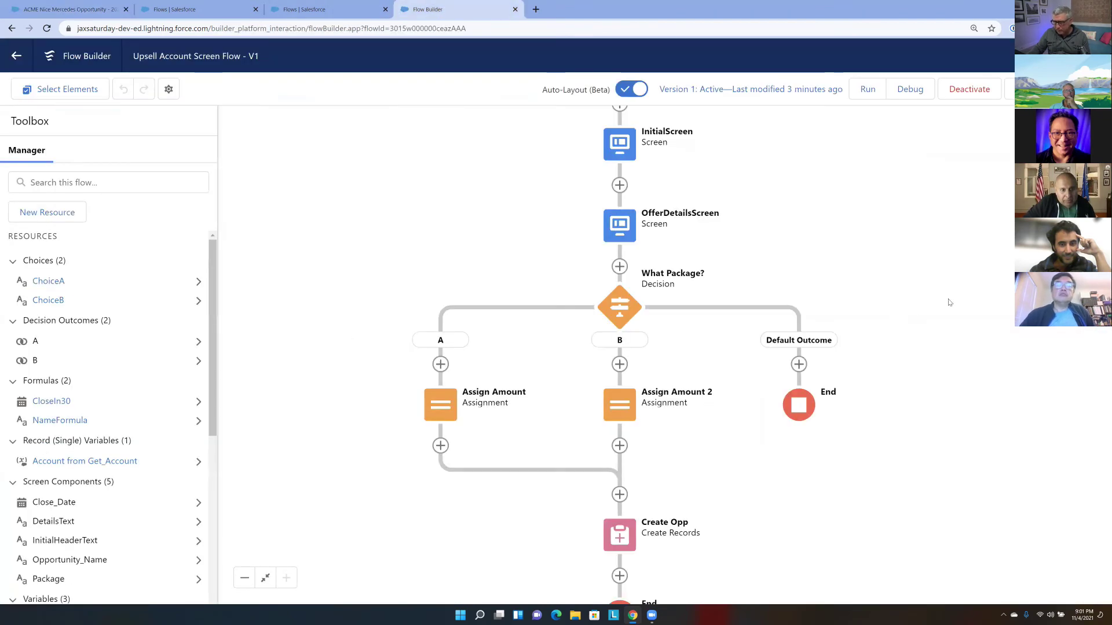
{"action": "scroll", "coordinate": [735, 536], "scroll_direction": "down", "scroll_amount": 3}
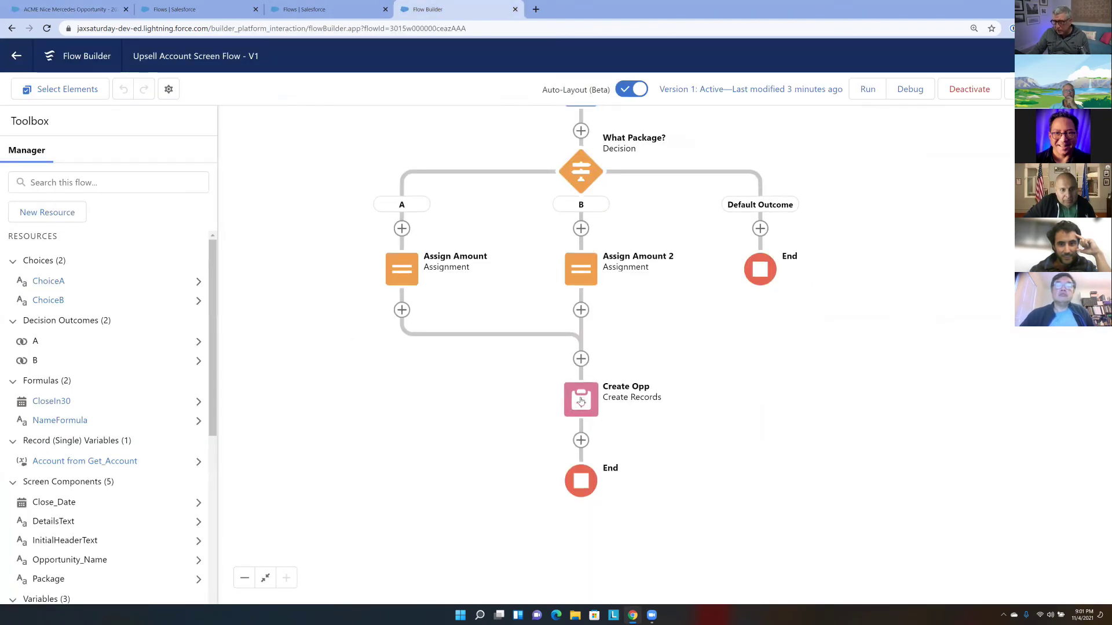
{"action": "left_click", "coordinate": [581, 403]}
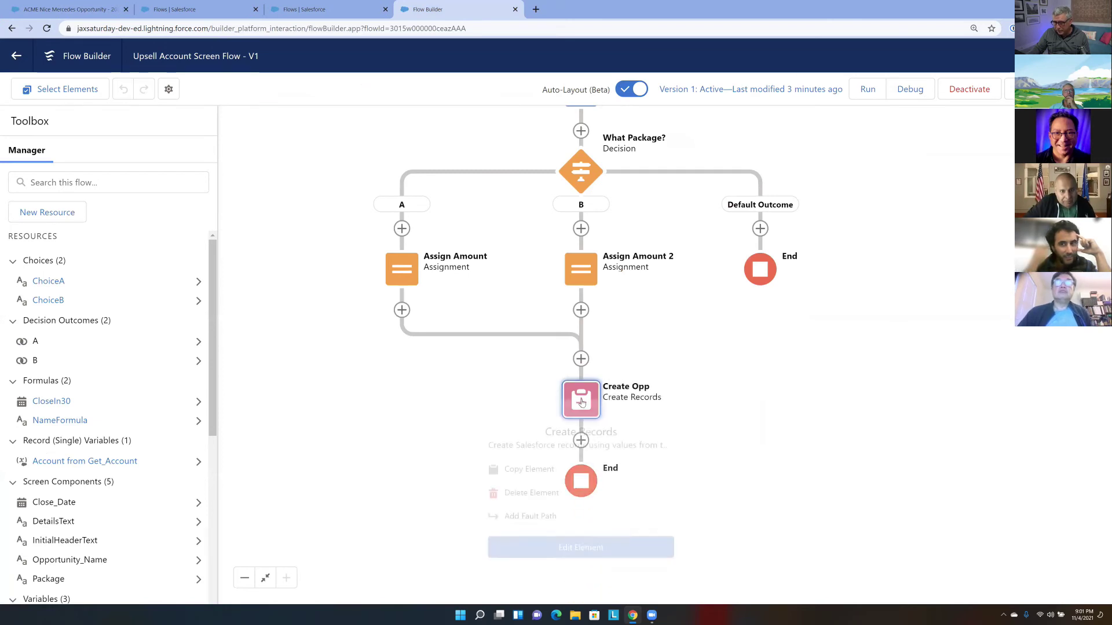
{"action": "left_click", "coordinate": [593, 555]}
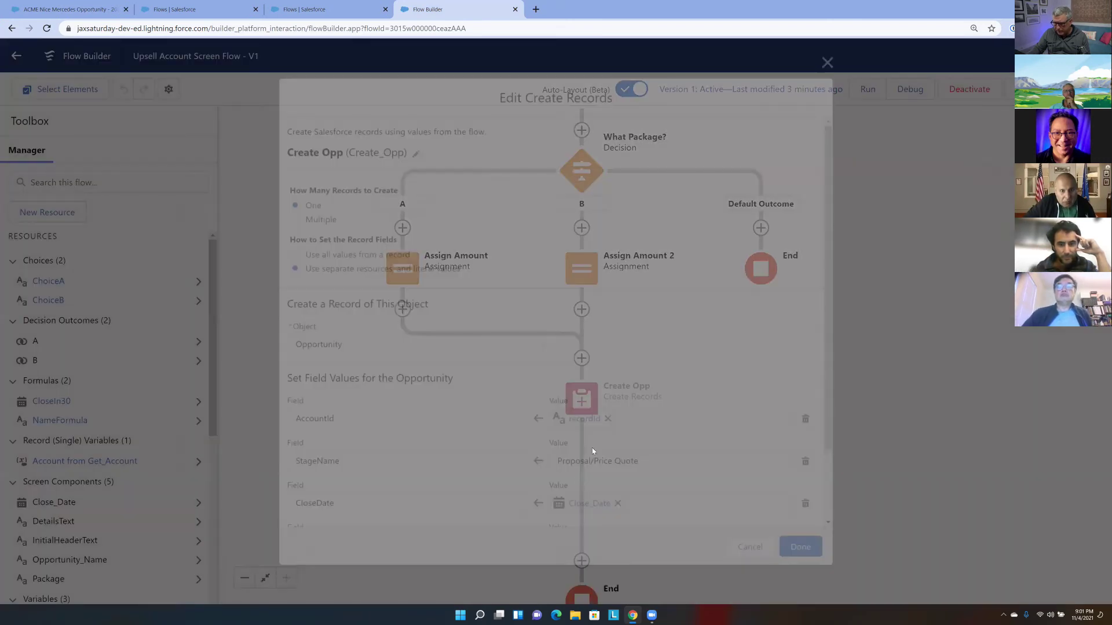
{"action": "scroll", "coordinate": [697, 445], "scroll_direction": "down", "scroll_amount": 3}
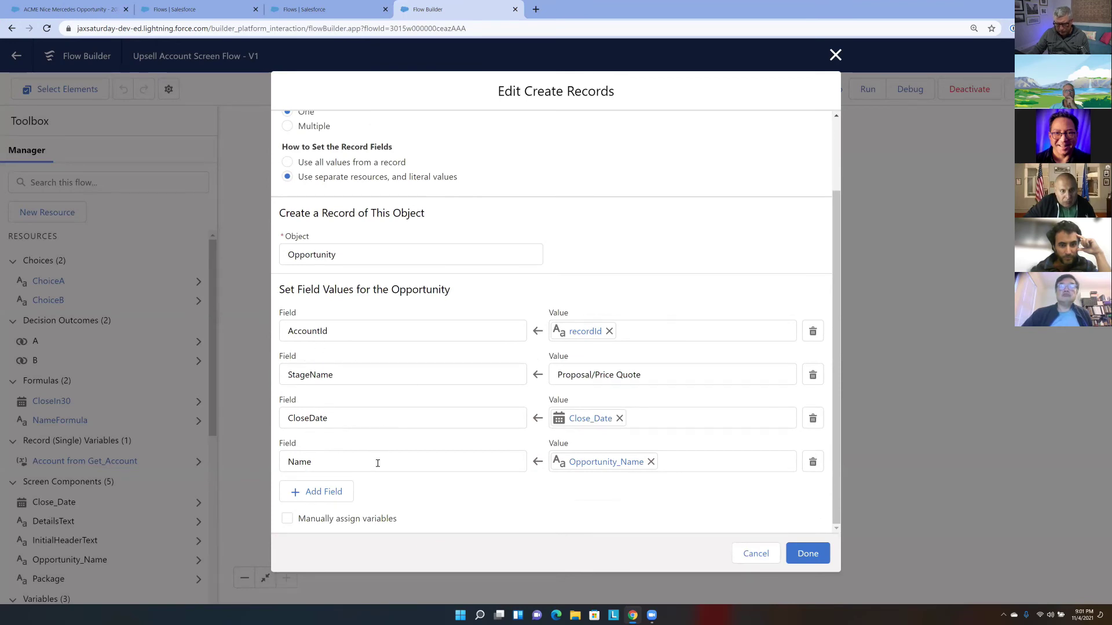
{"action": "left_click", "coordinate": [333, 494]}
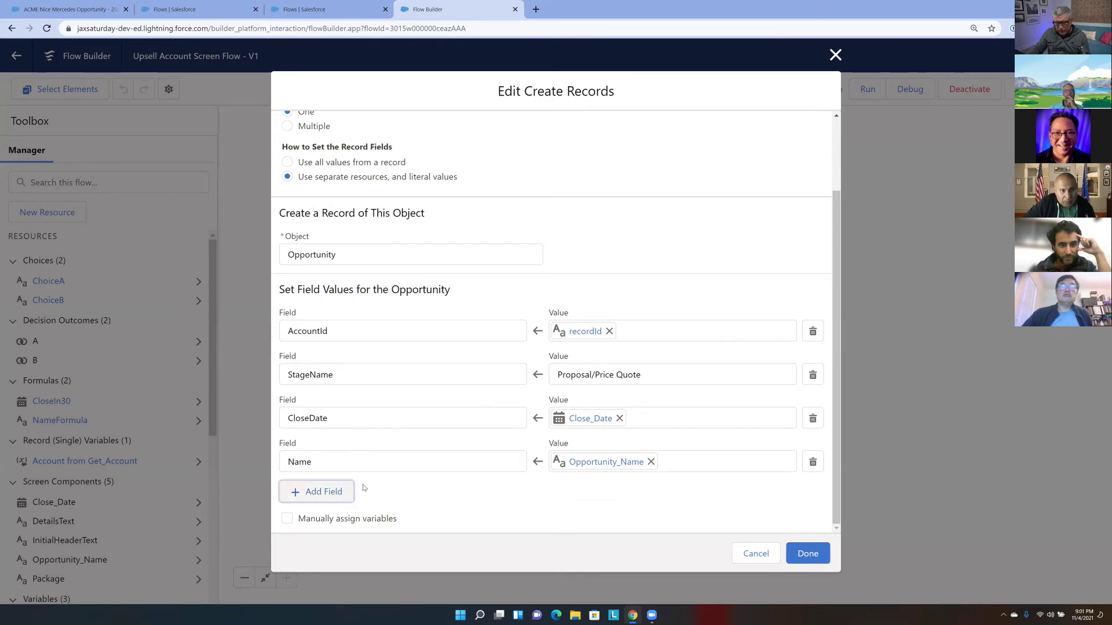
{"action": "left_click", "coordinate": [408, 503]}
{"action": "type", "text": "amoun"}
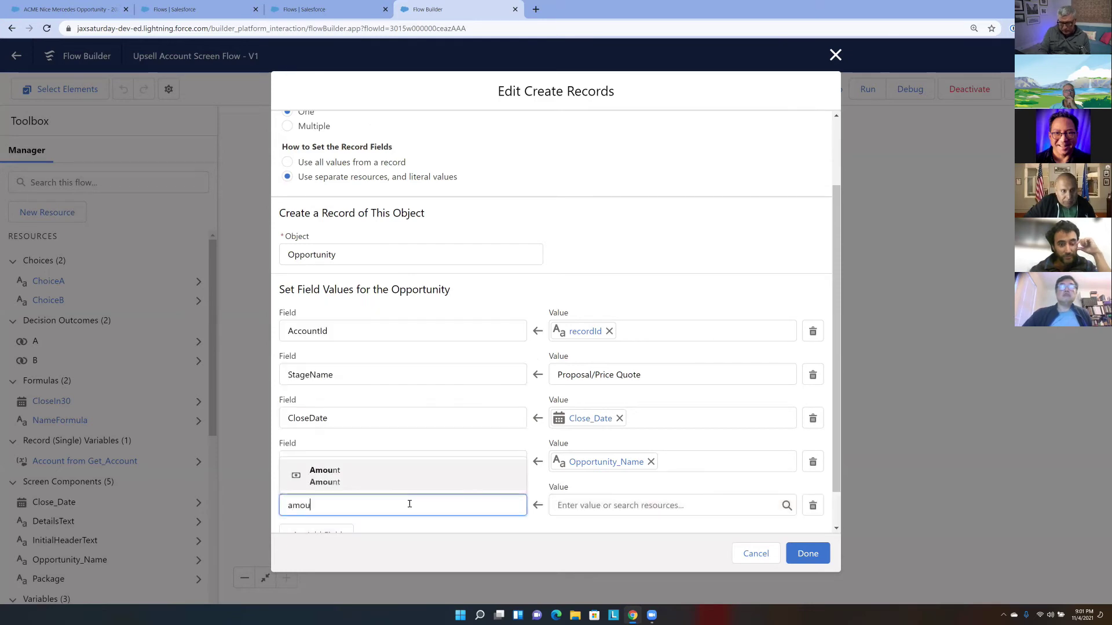
{"action": "left_click", "coordinate": [399, 478]}
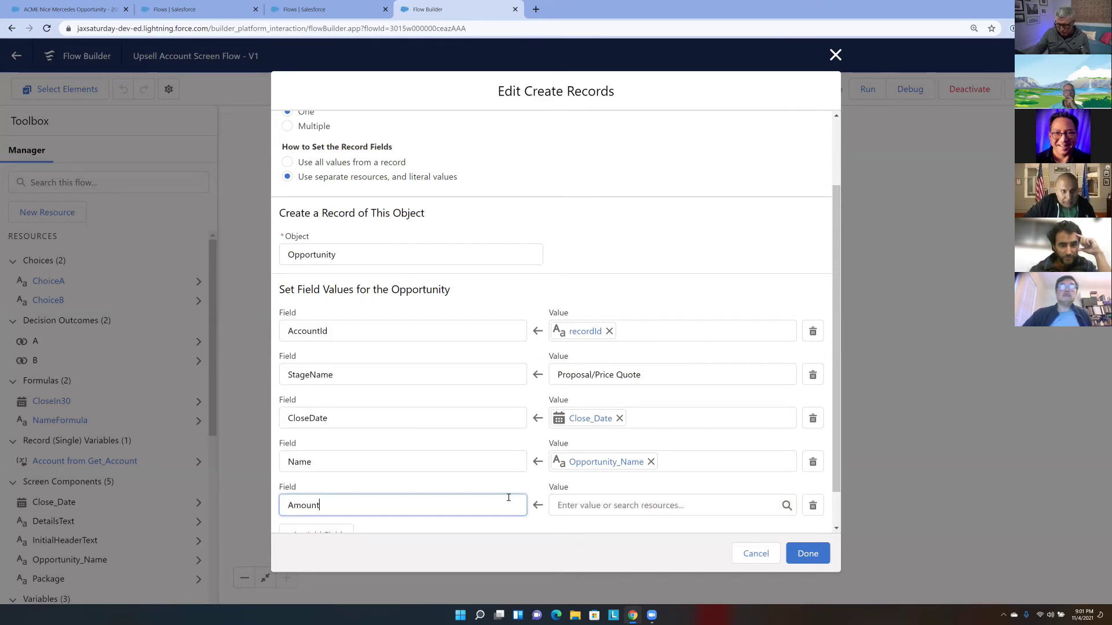
Assign the OppAmount variable as the value of the Amount field and confirm the Create Opp changes
{"action": "left_click", "coordinate": [607, 507]}
{"action": "type", "text": "A"}
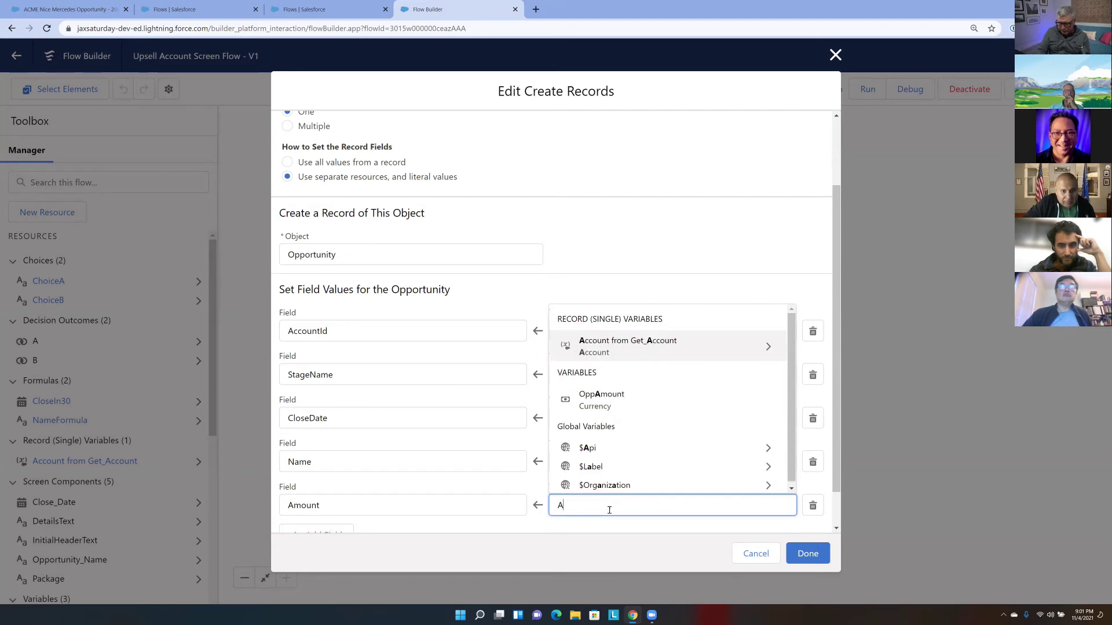
{"action": "type", "text": "MO"}
{"action": "key", "text": "BackSpace"}
{"action": "key", "text": "BackSpace"}
{"action": "key", "text": "BackSpace"}
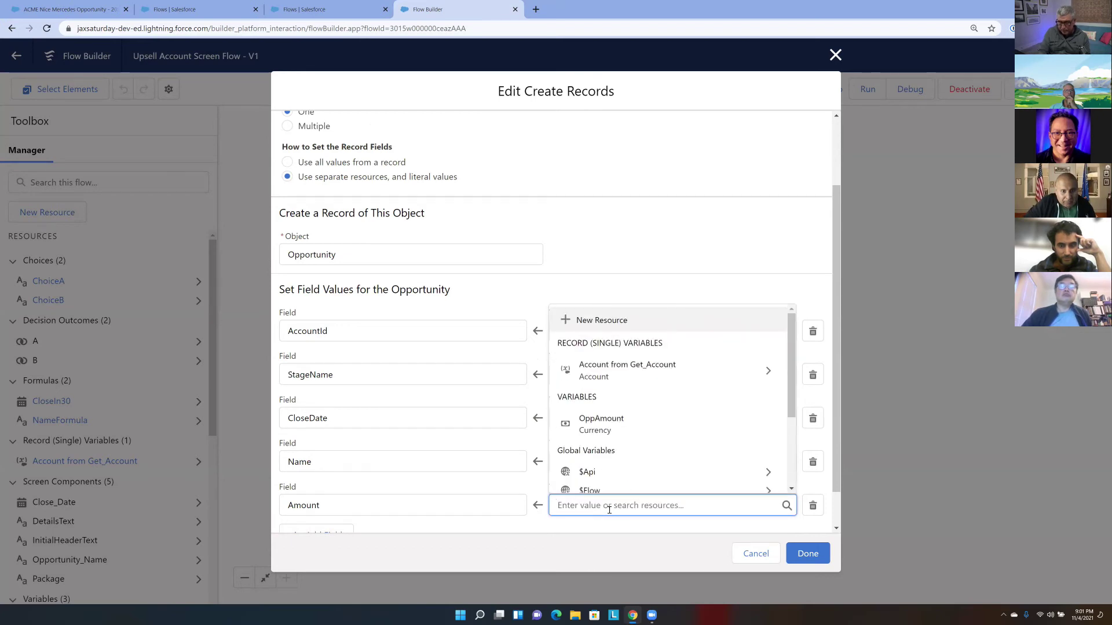
{"action": "type", "text": "AMOUN"}
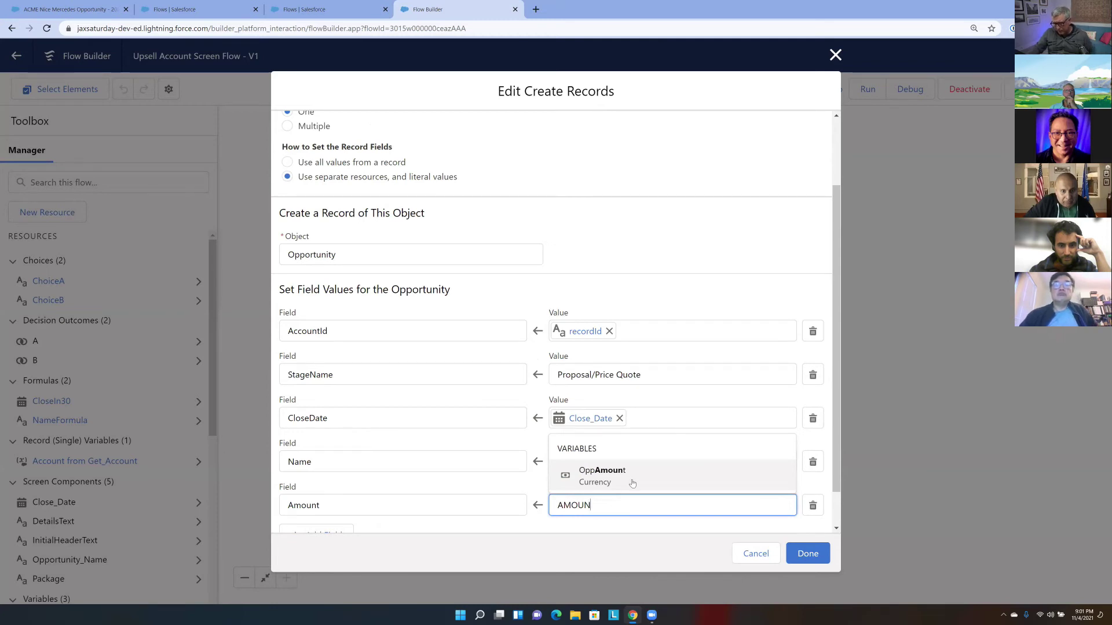
{"action": "left_click", "coordinate": [632, 483]}
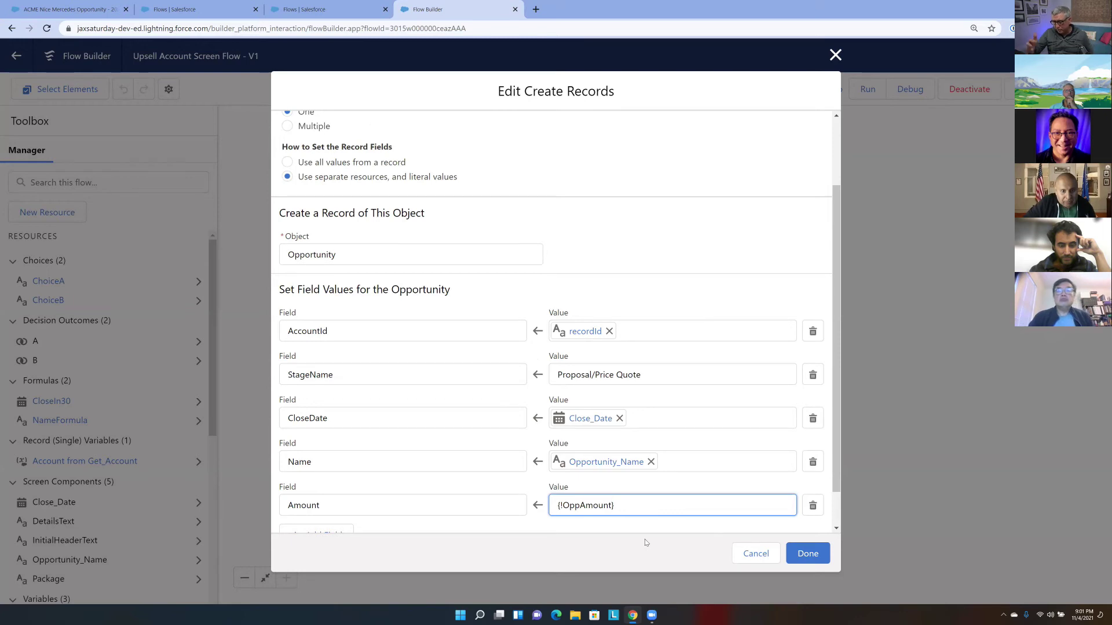
{"action": "left_click", "coordinate": [826, 547]}
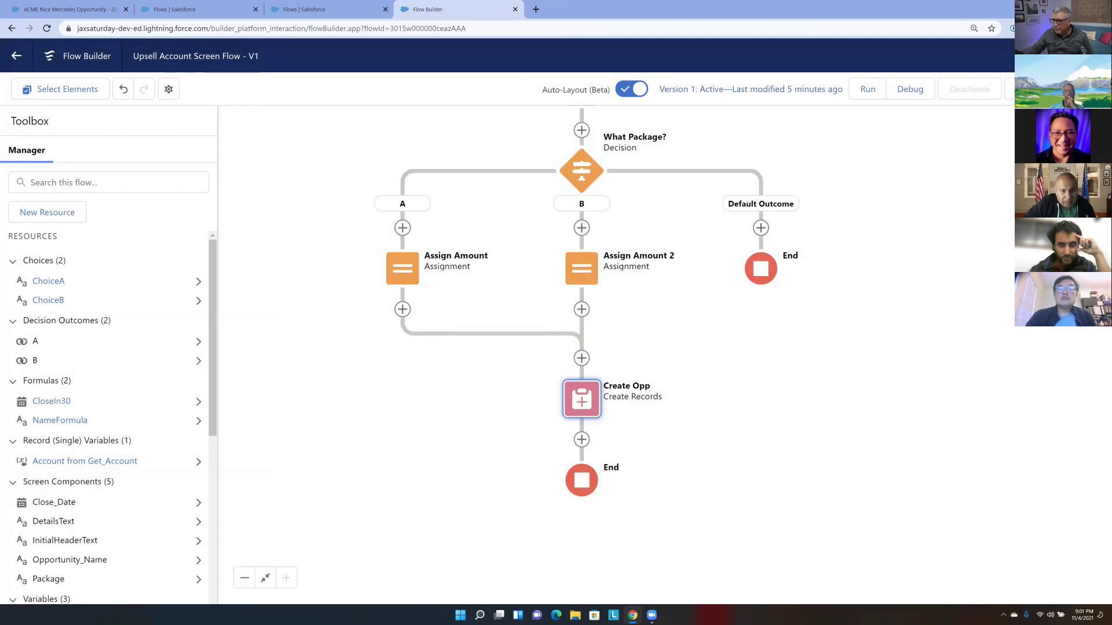
Save the Upsell Account Screen Flow as a new version and activate it
{"action": "key", "text": "ctrl+s"}
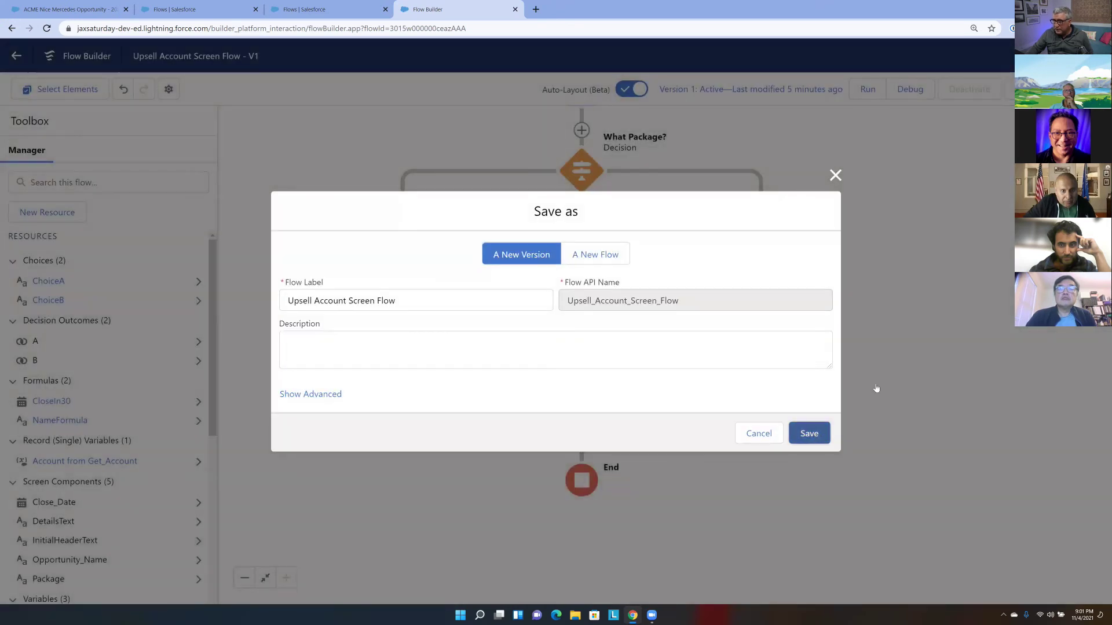
{"action": "key", "text": "Return"}
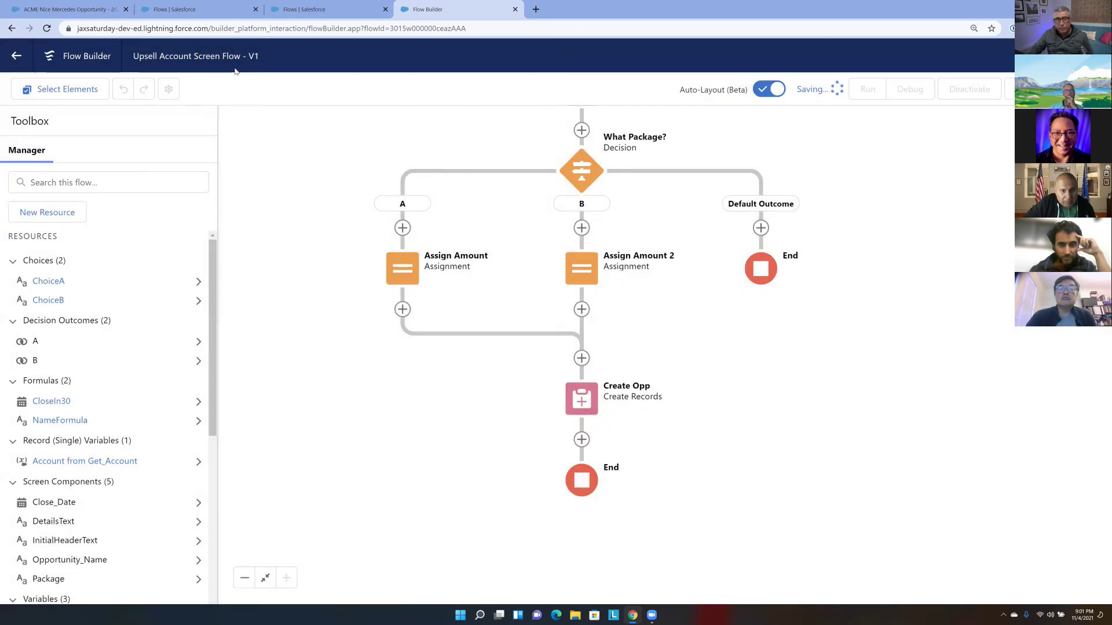
{"action": "left_click", "coordinate": [976, 90]}
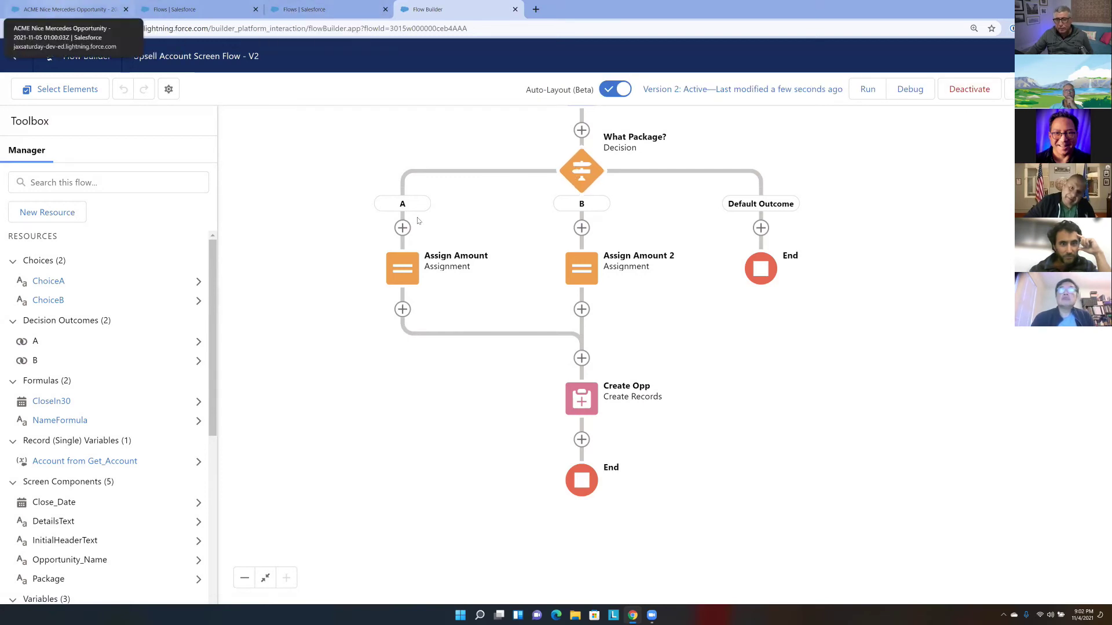
On the ACME account page, start the Client Offer flow and insert "rED" before "Mercedes" in the opportunity name
{"action": "left_click", "coordinate": [69, 10]}
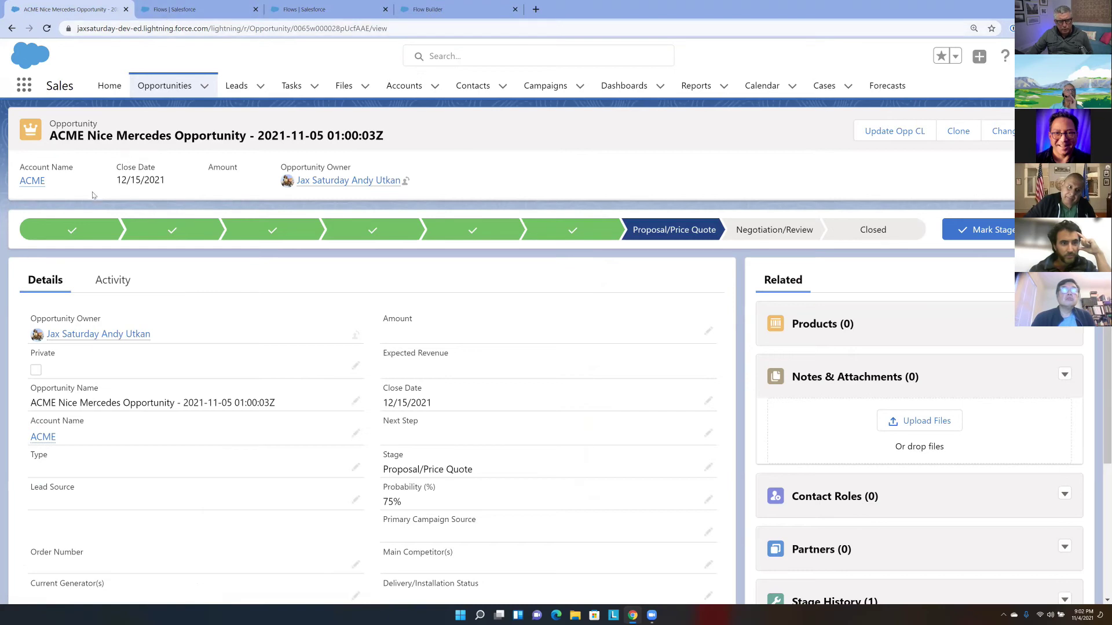
{"action": "left_click", "coordinate": [38, 438]}
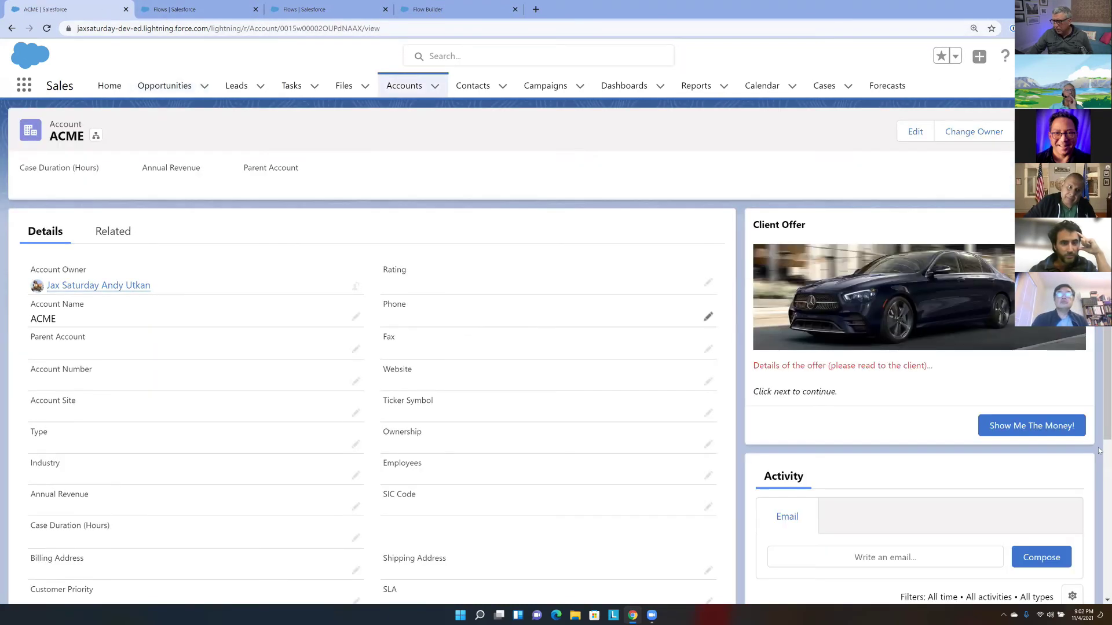
{"action": "left_click", "coordinate": [1061, 427]}
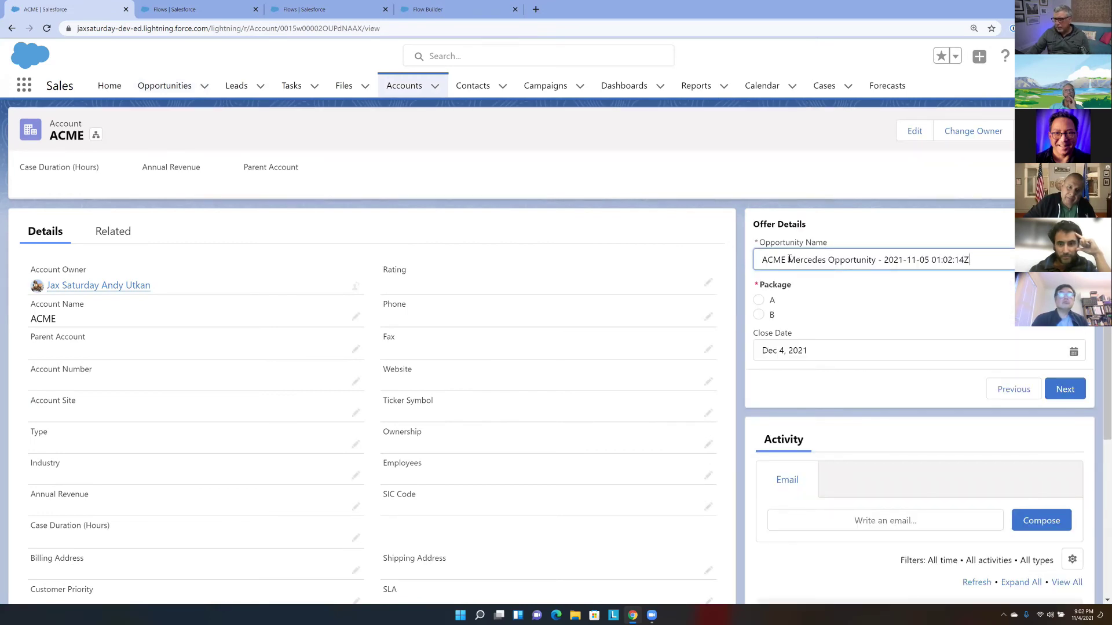
{"action": "type", "text": "rE"}
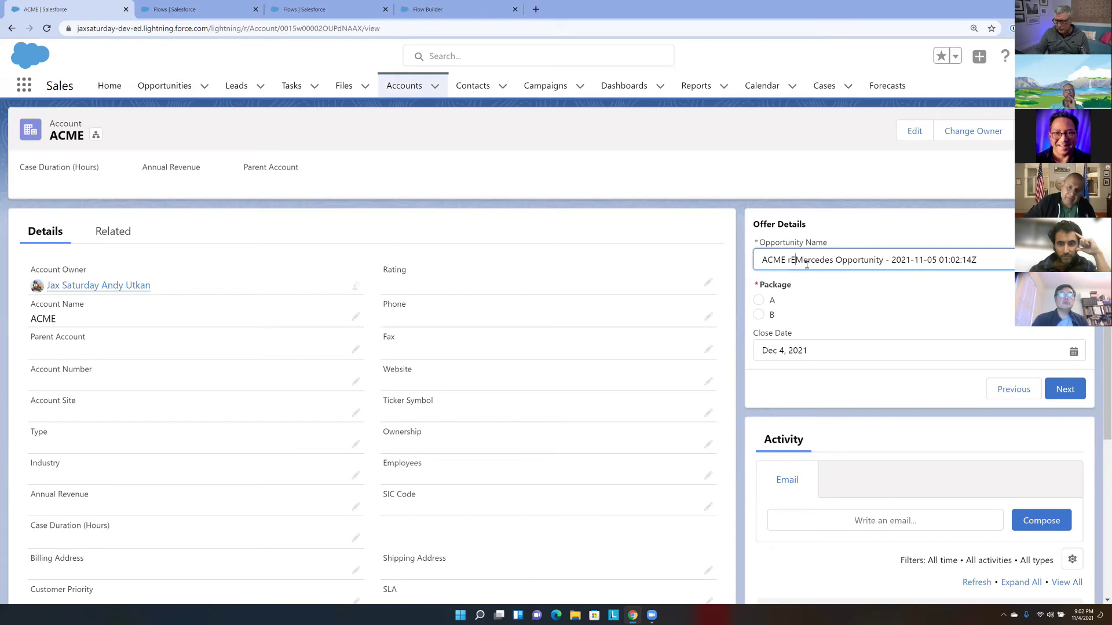
{"action": "type", "text": "D"}
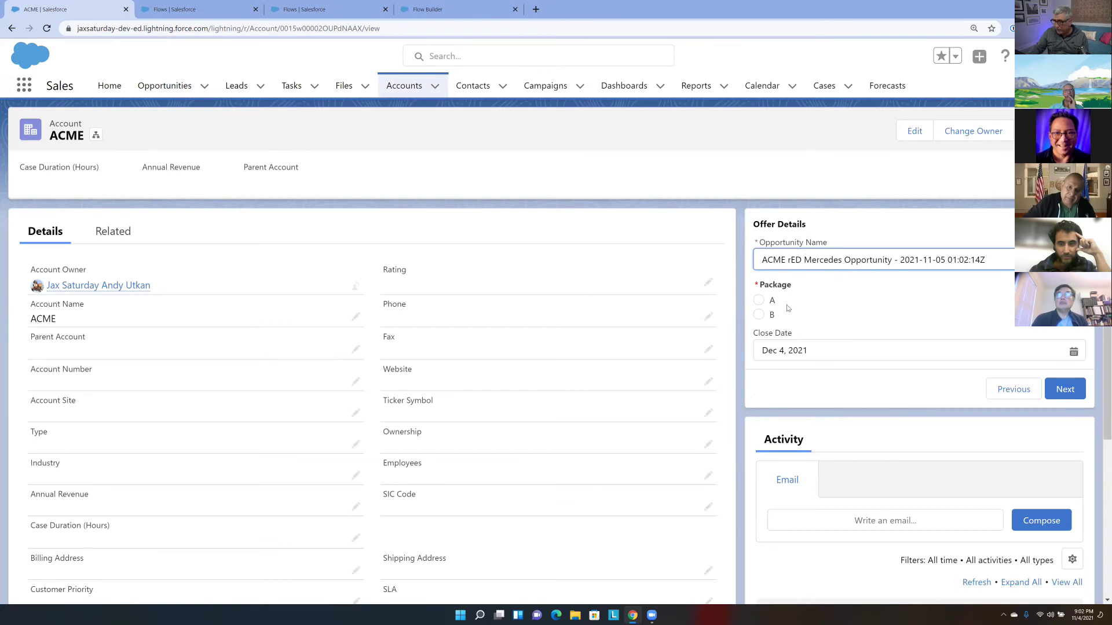
Choose package A, set the close date to December 16, 2021, and submit the offer details
{"action": "left_click", "coordinate": [760, 301]}
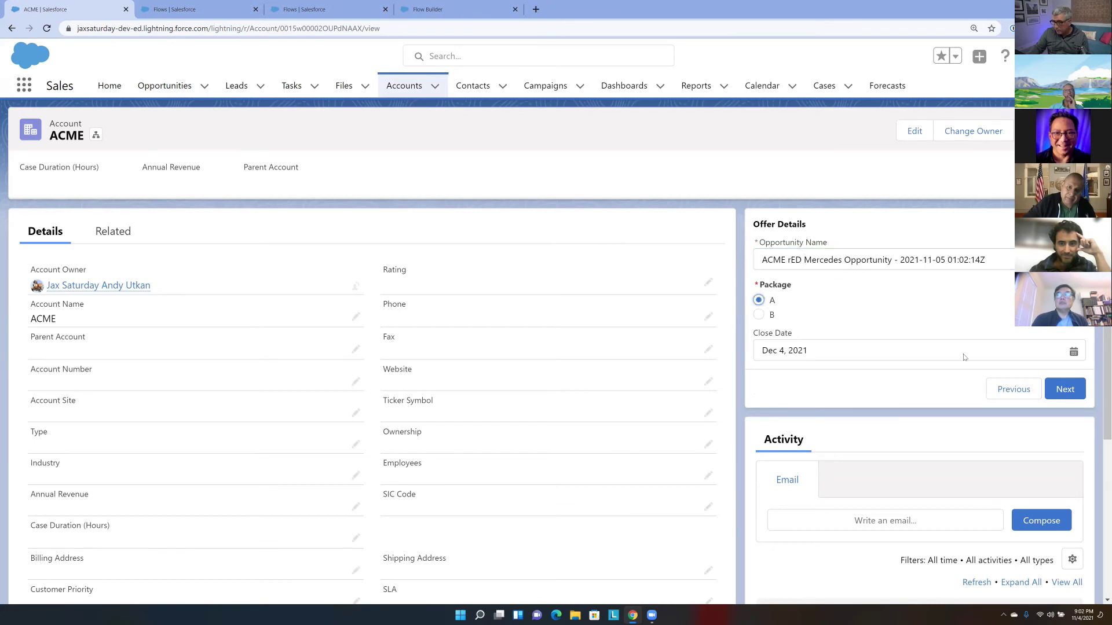
{"action": "left_click", "coordinate": [826, 355]}
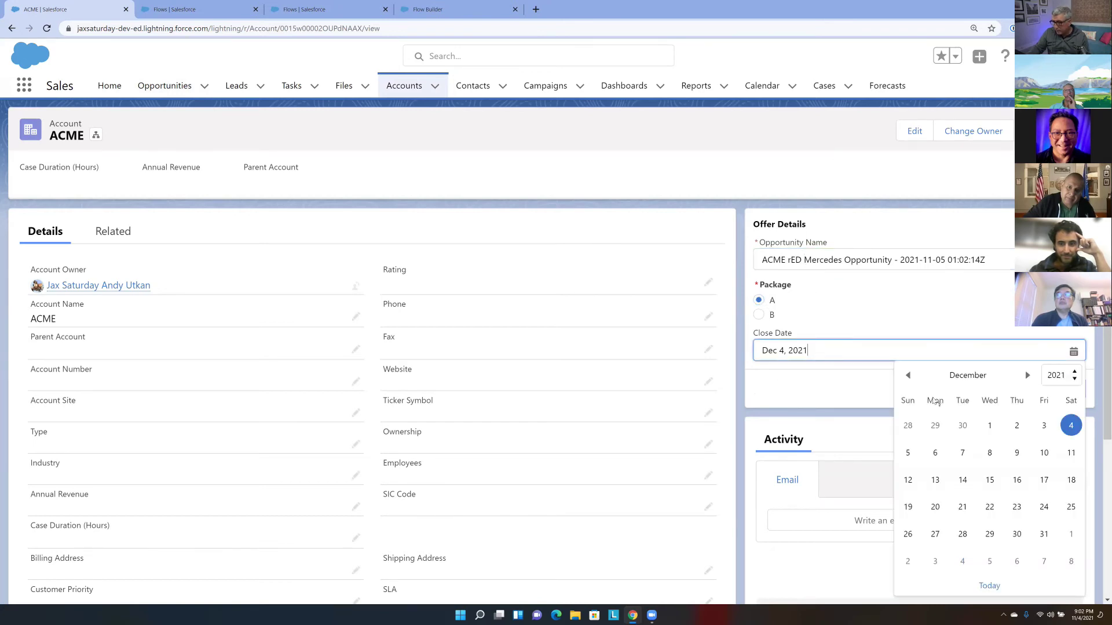
{"action": "left_click", "coordinate": [1017, 480]}
{"action": "left_click", "coordinate": [1064, 390]}
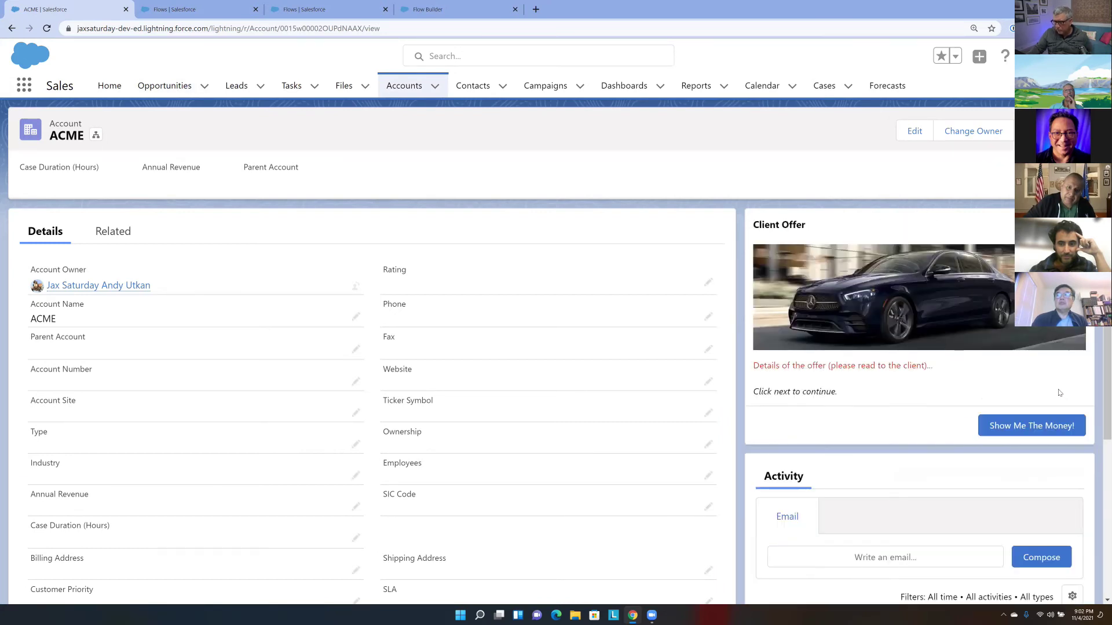
Open the ACME rED Mercedes Opportunity from the account's related opportunities and check its Amount
{"action": "left_click", "coordinate": [133, 233]}
{"action": "scroll", "coordinate": [156, 452], "scroll_direction": "down", "scroll_amount": 2}
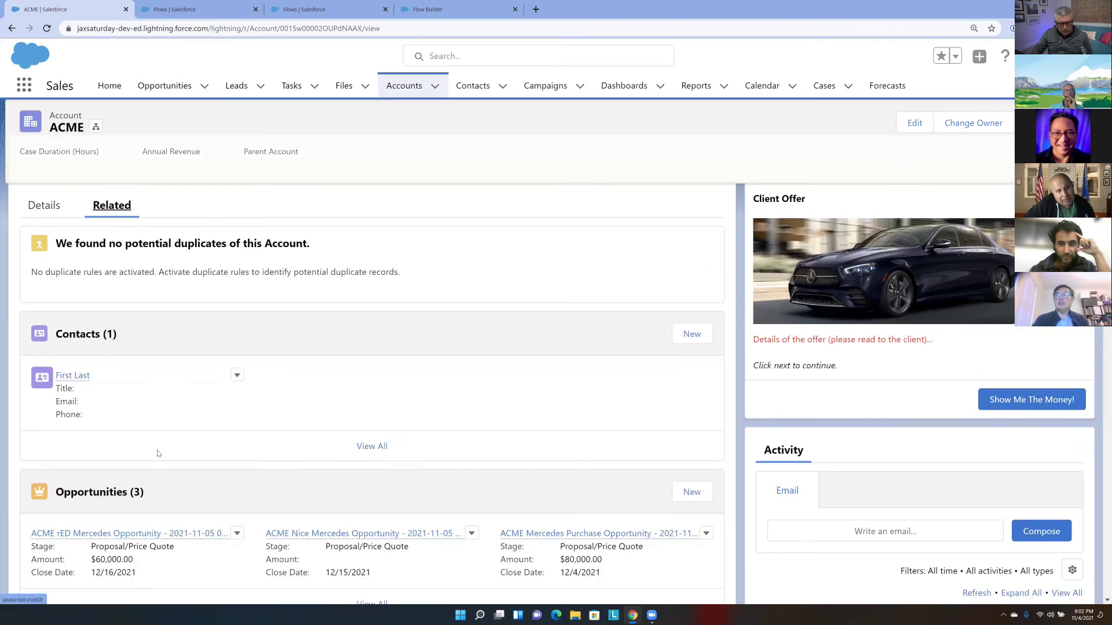
{"action": "left_click", "coordinate": [152, 506]}
{"action": "left_click_drag", "start_coordinate": [427, 333], "coordinate": [377, 336]}
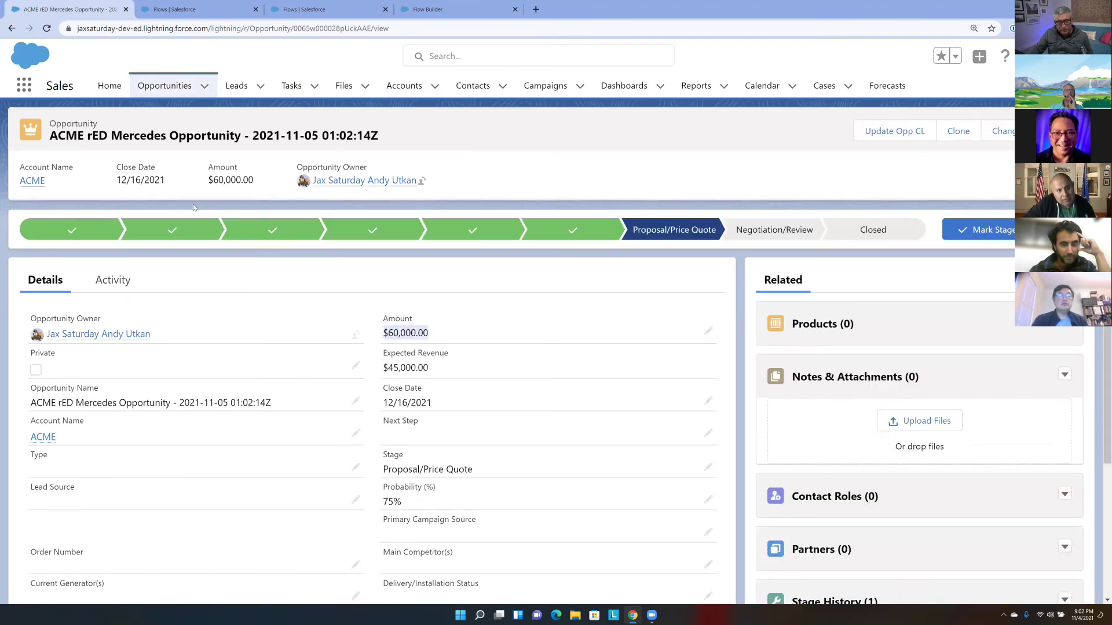
Restart the Client Offer flow on the ACME account, choosing package B and inserting "Blue" before "Mercedes" in the opportunity name
{"action": "left_click", "coordinate": [33, 182]}
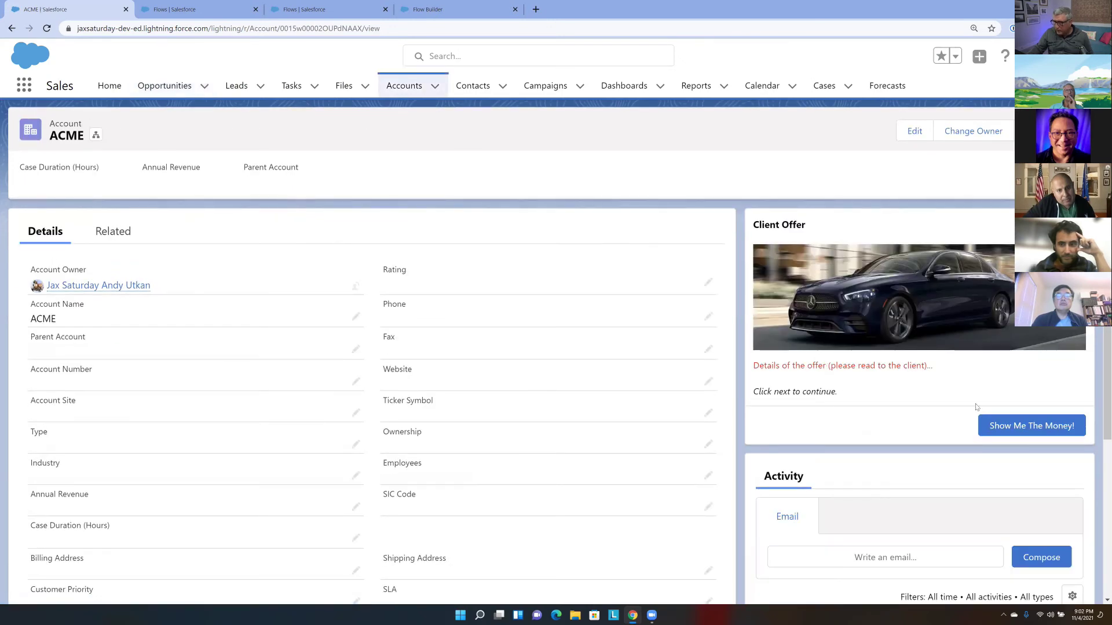
{"action": "left_click", "coordinate": [1021, 427]}
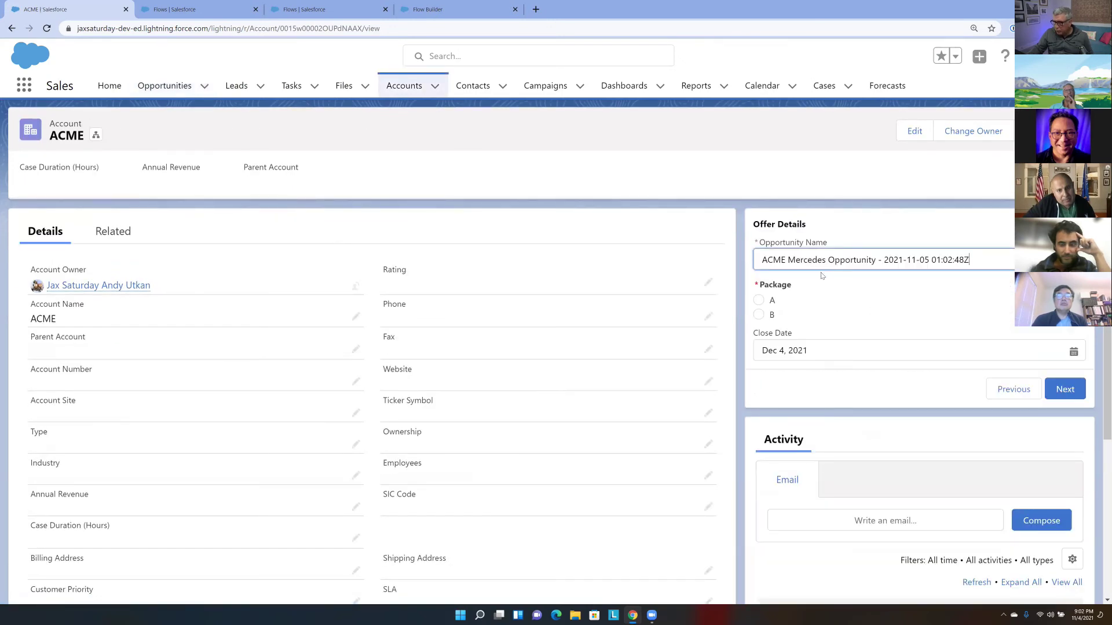
{"action": "left_click", "coordinate": [760, 317]}
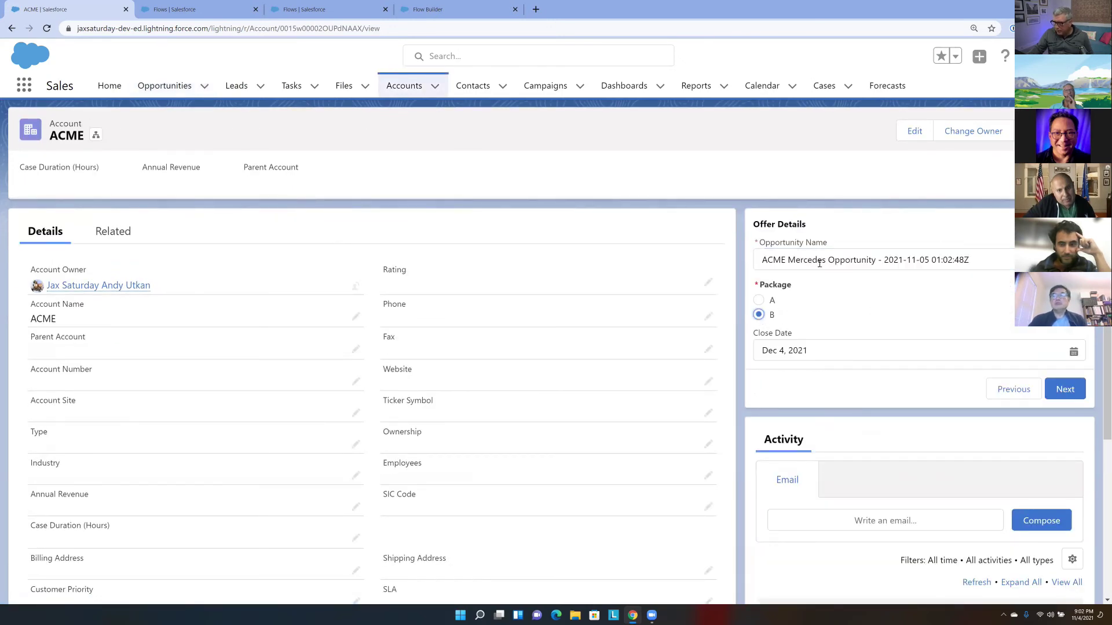
{"action": "left_click", "coordinate": [790, 262]}
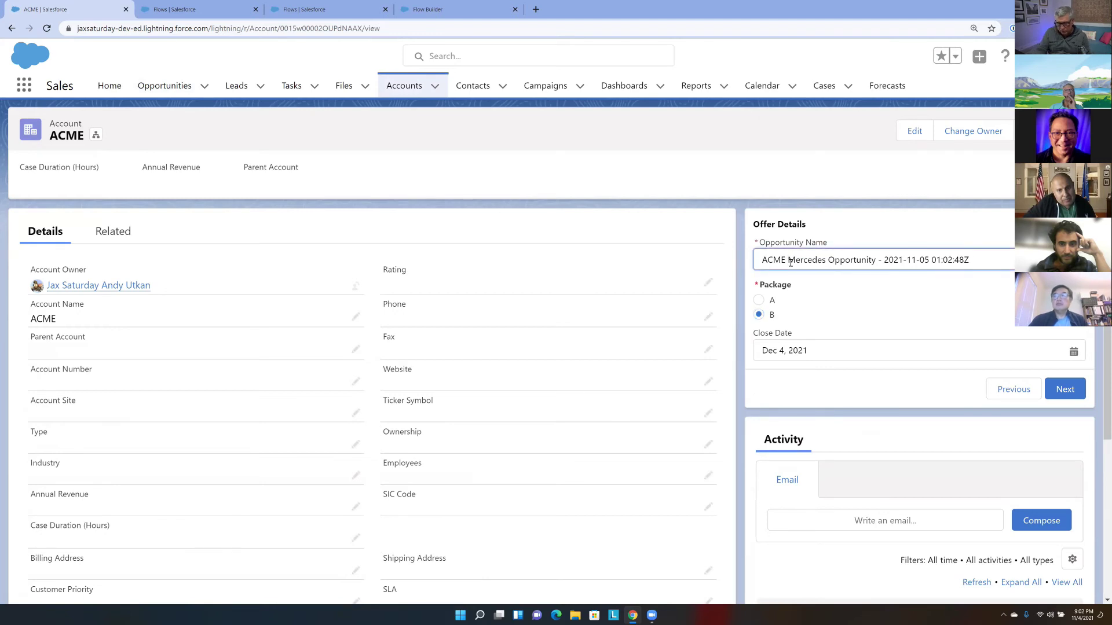
{"action": "type", "text": "Blu"}
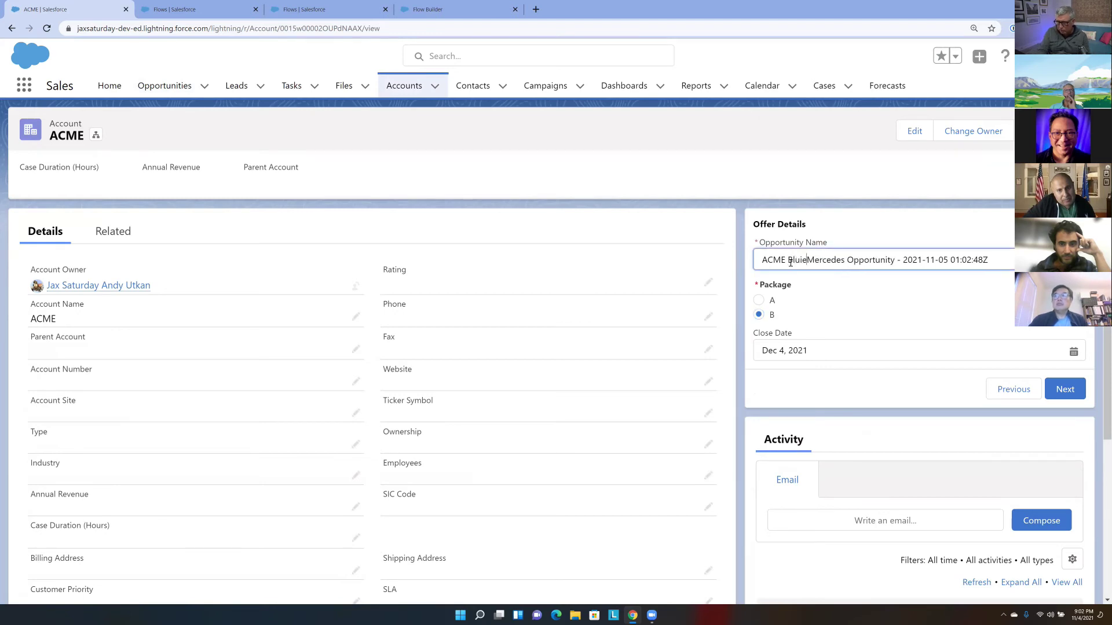
{"action": "type", "text": "e"}
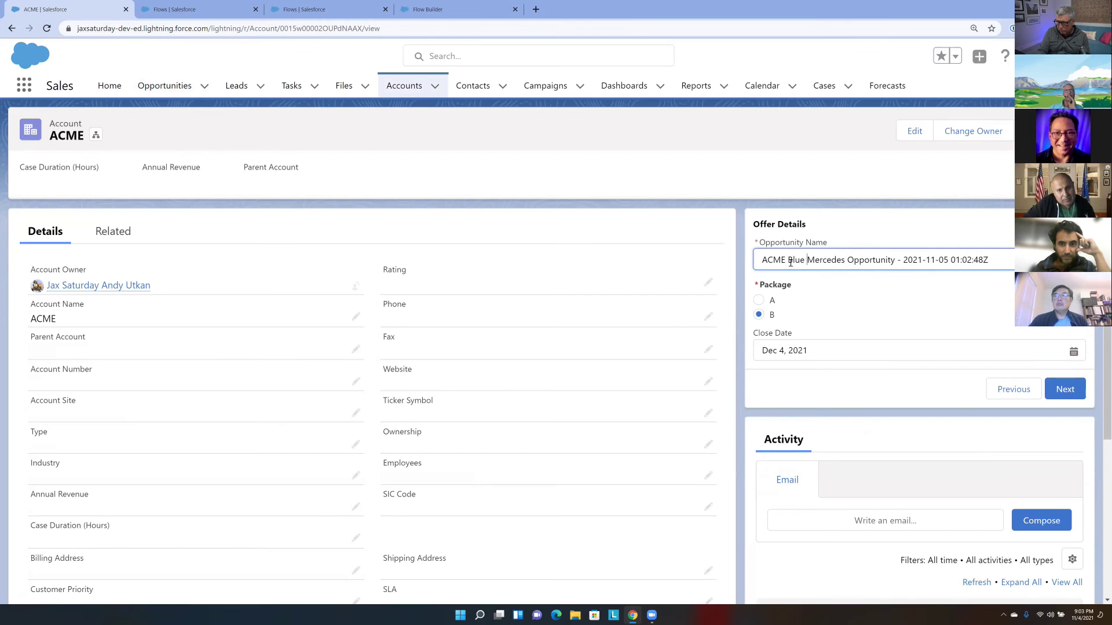
Set the close date to December 17, 2021 and submit the offer details
{"action": "double_click", "coordinate": [783, 352]}
{"action": "type", "text": "17"}
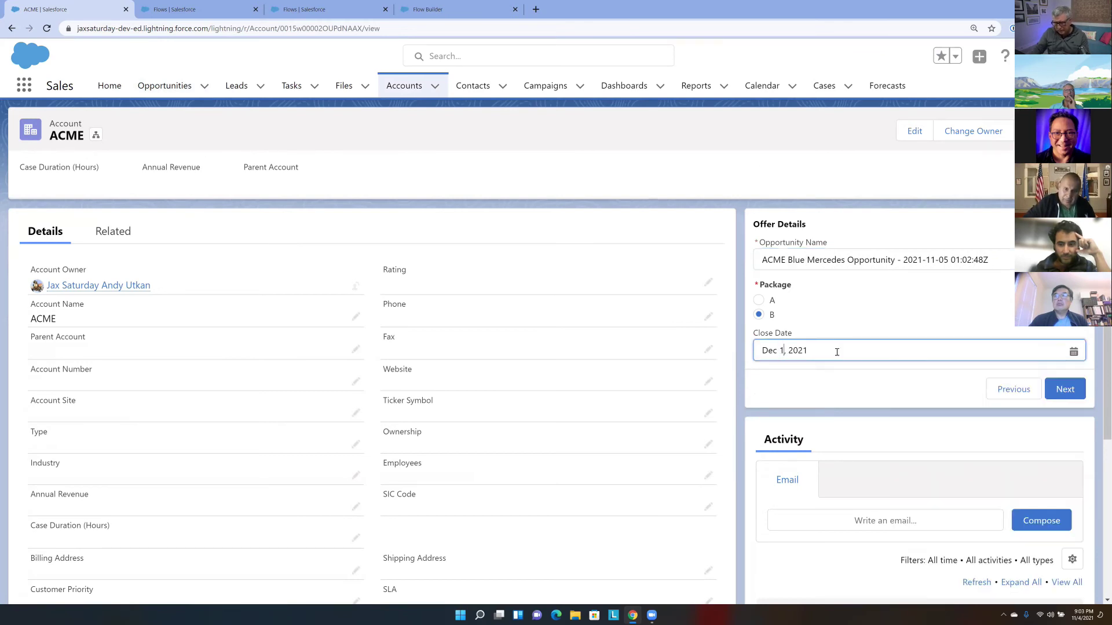
{"action": "left_click", "coordinate": [1065, 389]}
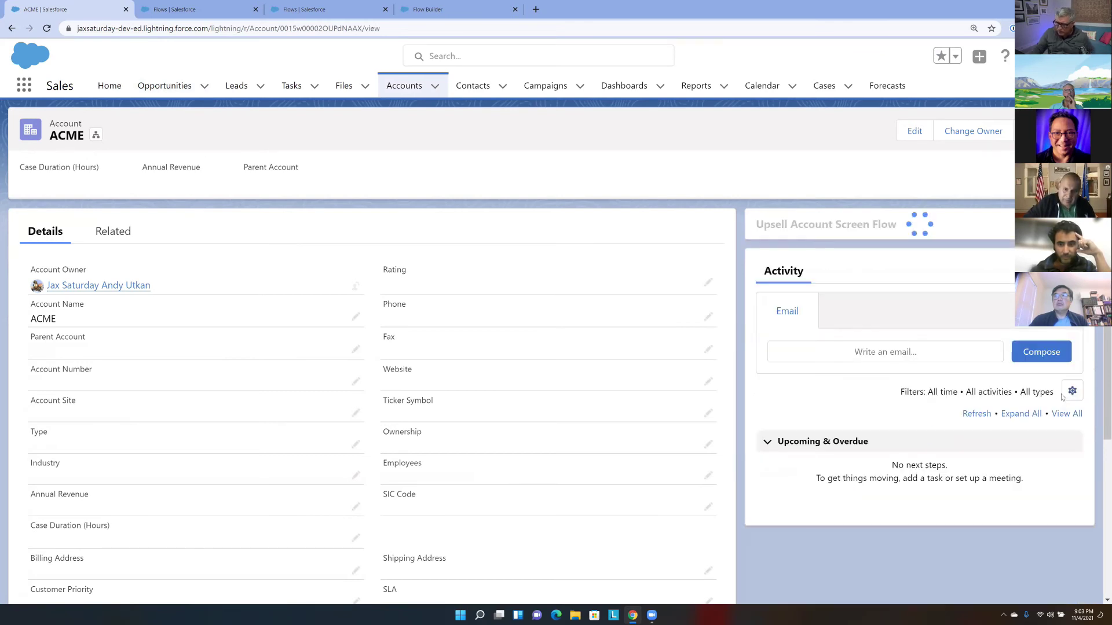
Open the full list of ACME's related opportunities and check the Amount of the ACME Blue Mercedes Opportunity
{"action": "left_click", "coordinate": [116, 234]}
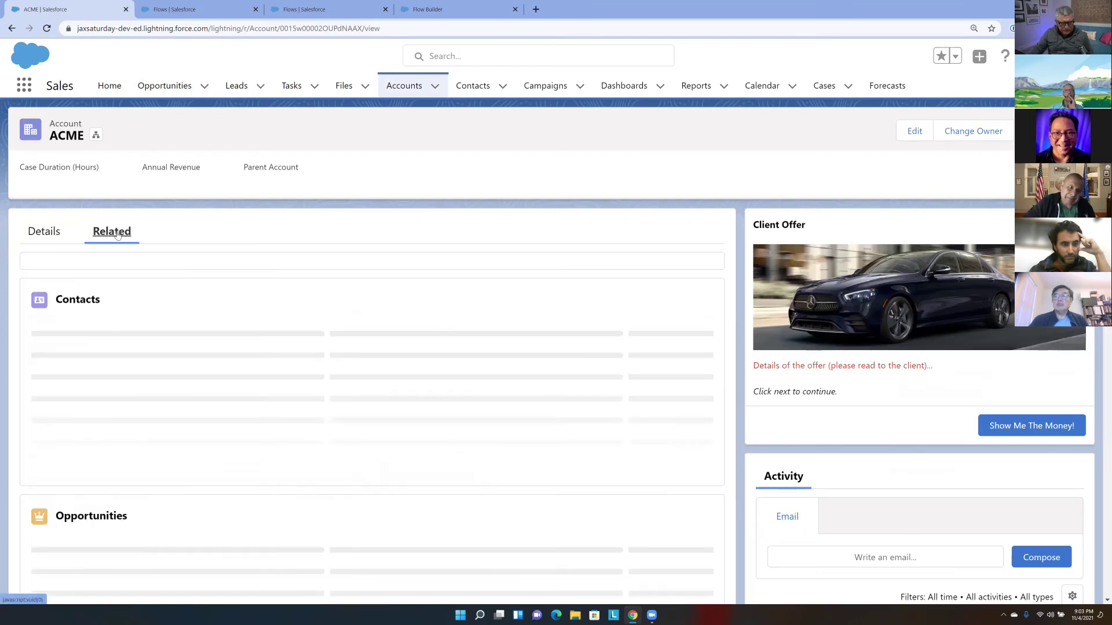
{"action": "scroll", "coordinate": [281, 280], "scroll_direction": "down", "scroll_amount": 3}
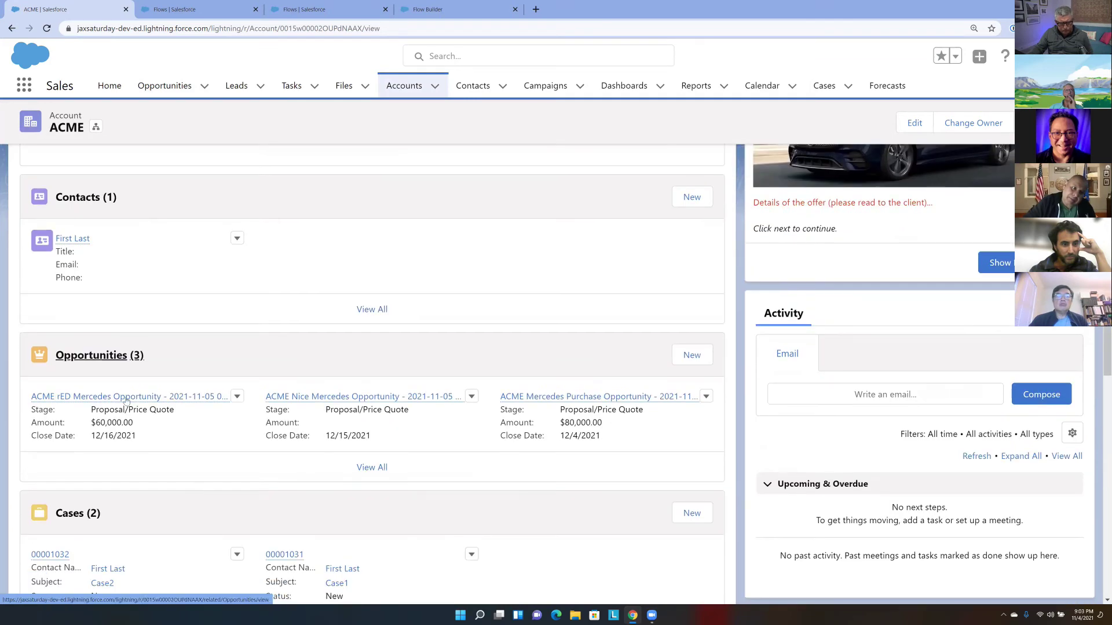
{"action": "mouse_move", "coordinate": [129, 404]}
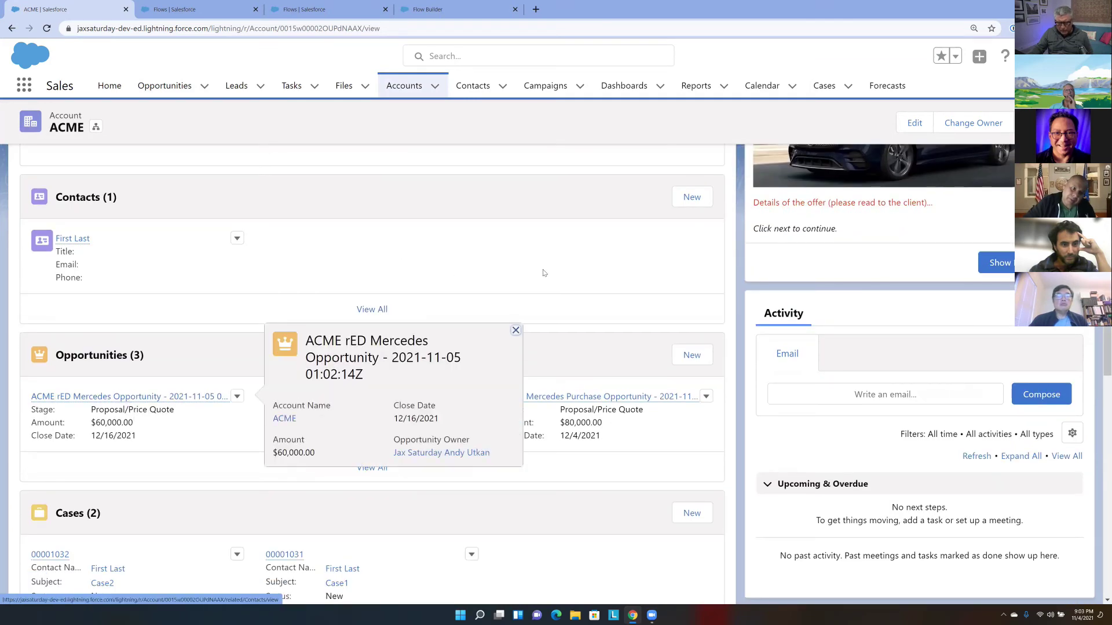
{"action": "left_click", "coordinate": [371, 468]}
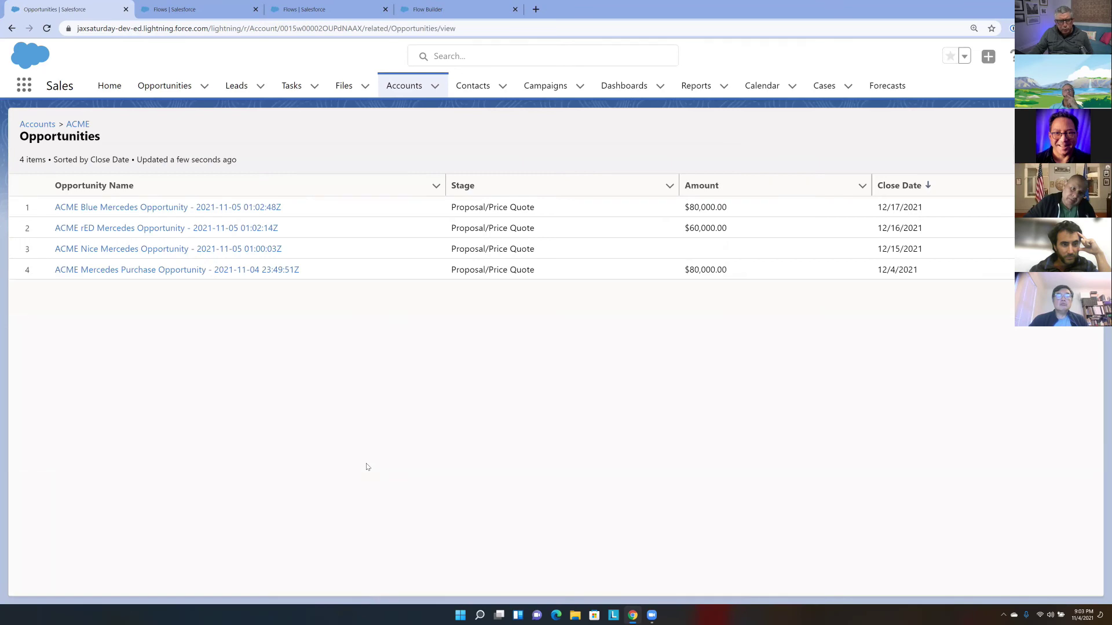
{"action": "left_click", "coordinate": [123, 208]}
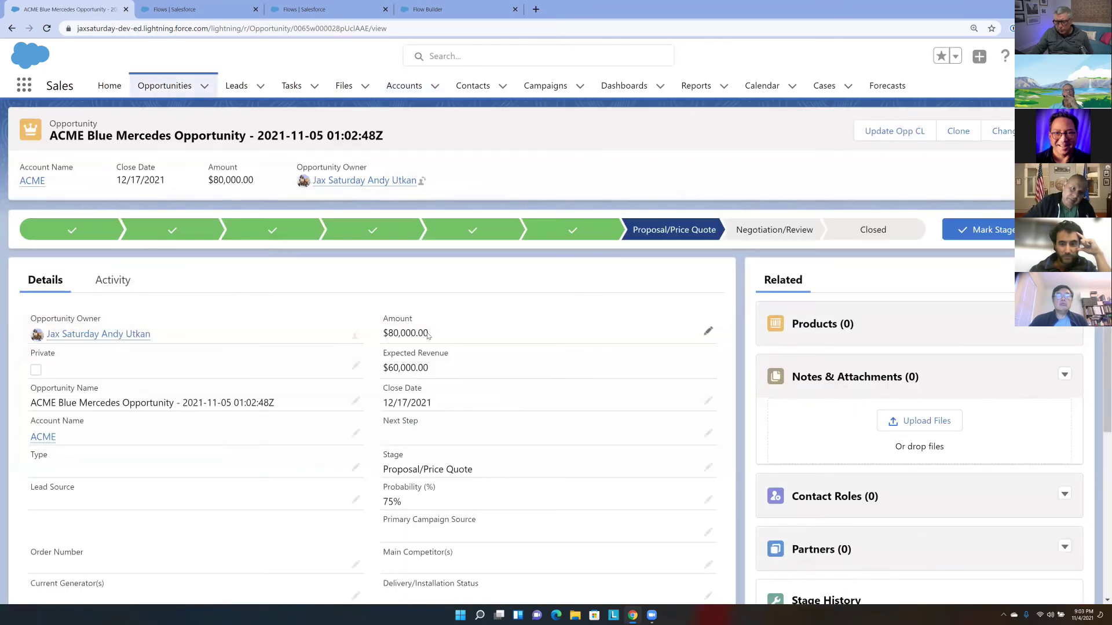
{"action": "triple_click", "coordinate": [514, 333]}
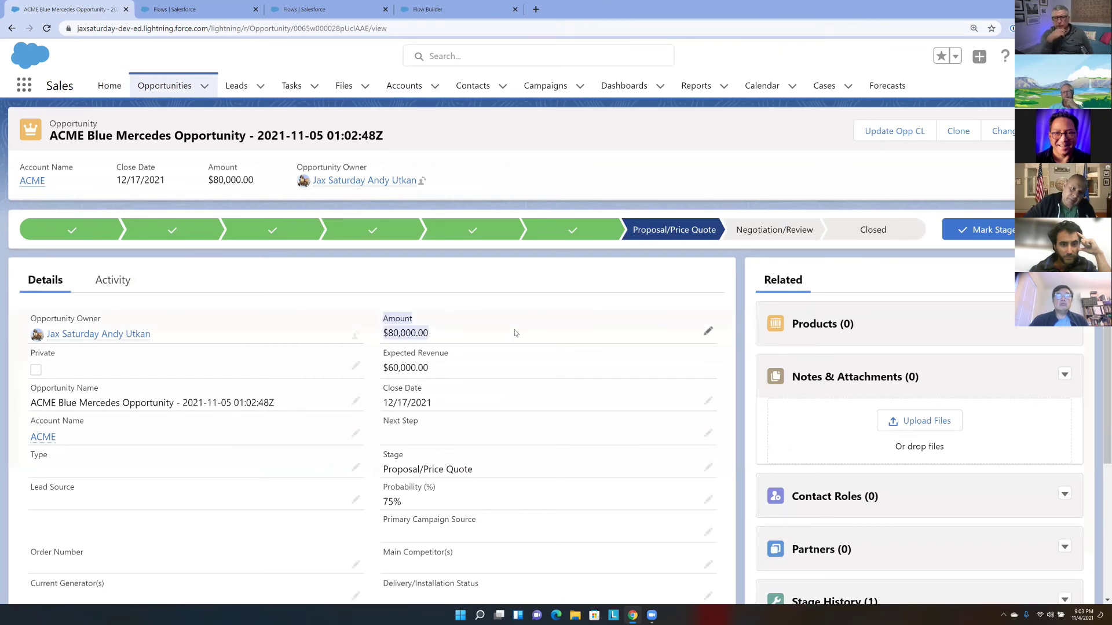
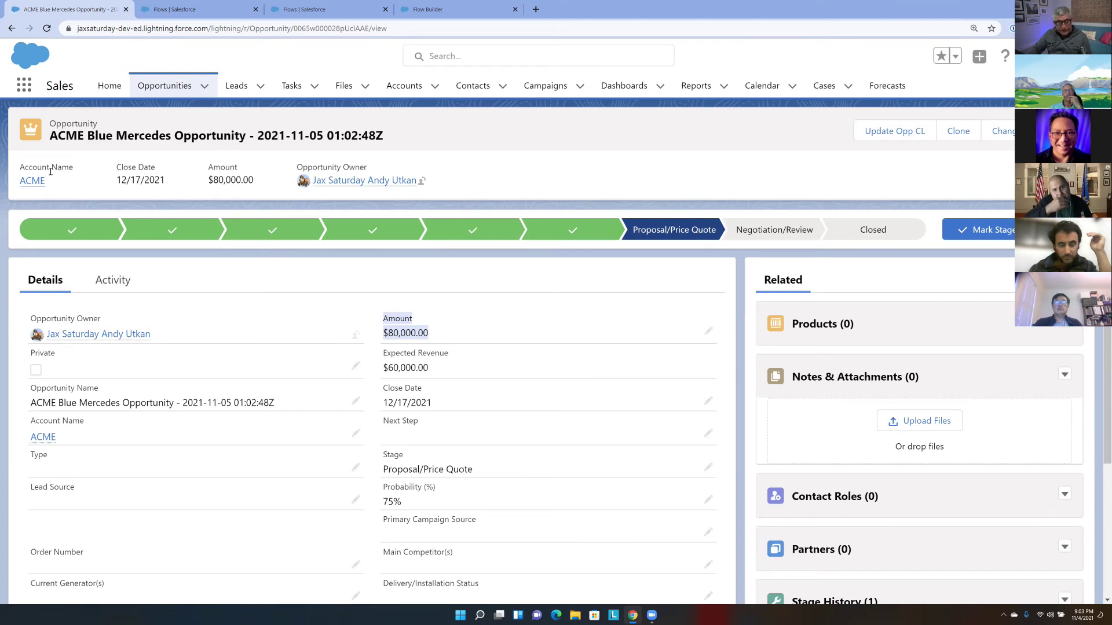
Go back to the ACME account and open the ACME Nice Mercedes Opportunity from its related opportunities
{"action": "left_click", "coordinate": [32, 182]}
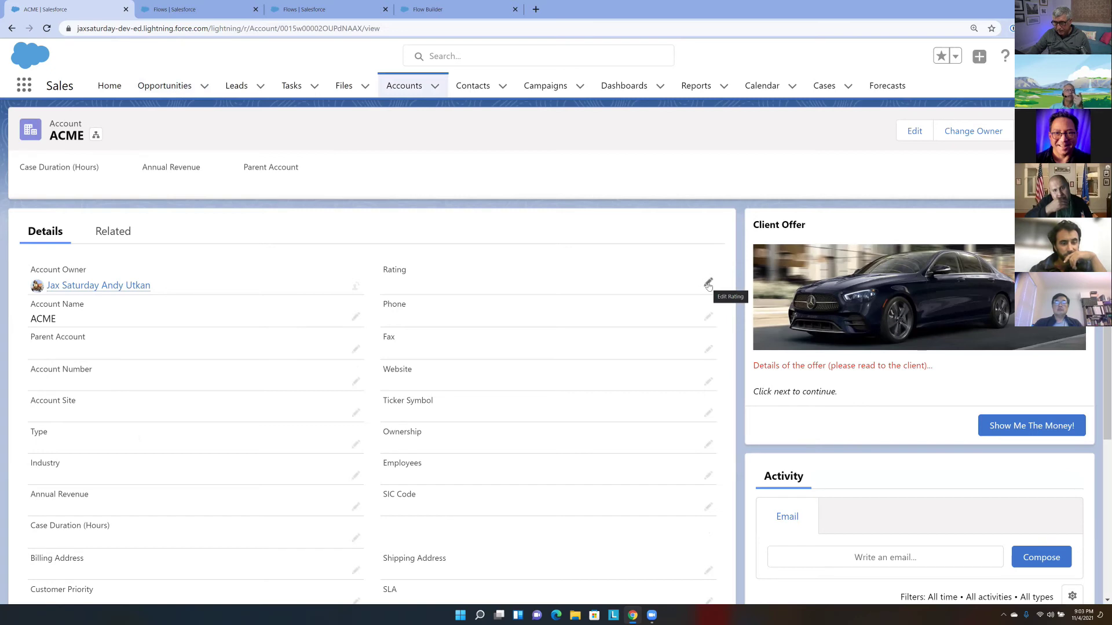
{"action": "left_click", "coordinate": [130, 232]}
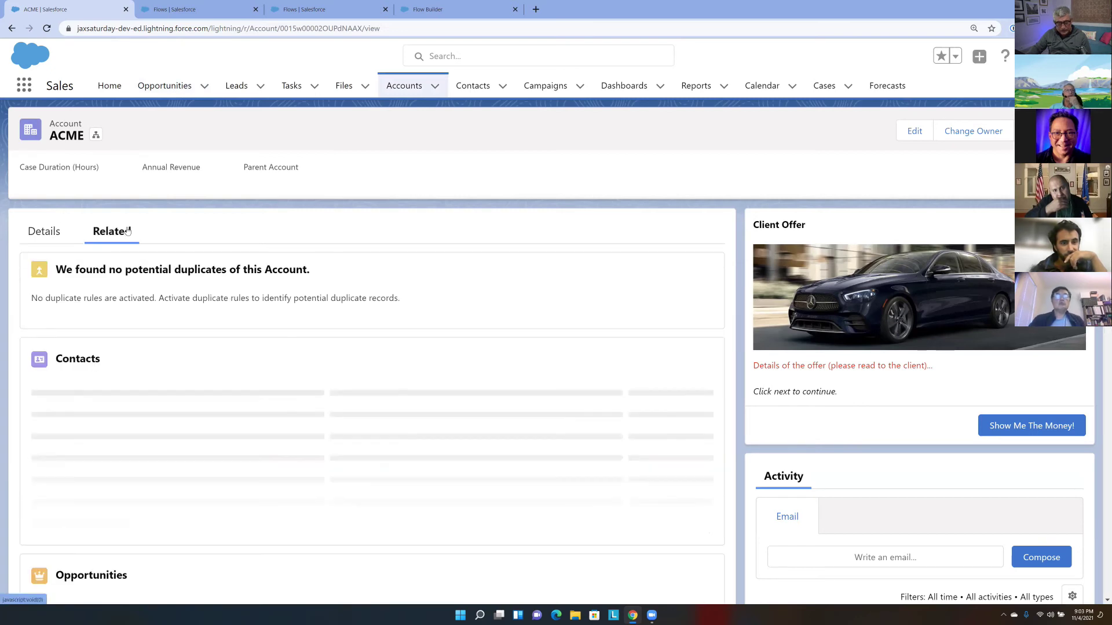
{"action": "scroll", "coordinate": [326, 309], "scroll_direction": "down", "scroll_amount": 2}
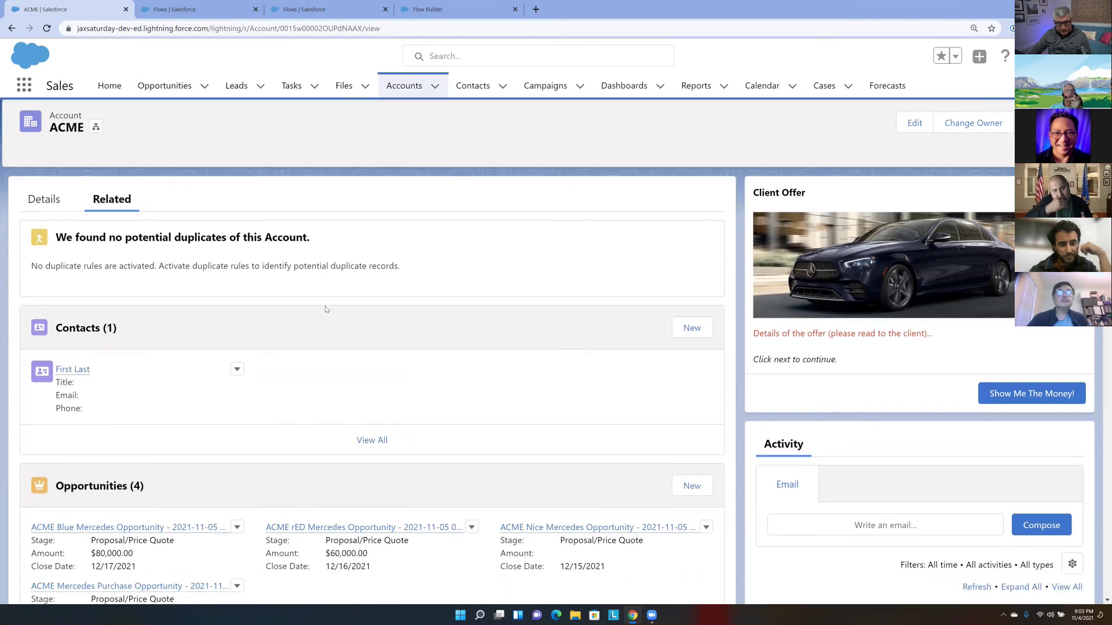
{"action": "scroll", "coordinate": [326, 310], "scroll_direction": "down", "scroll_amount": 2}
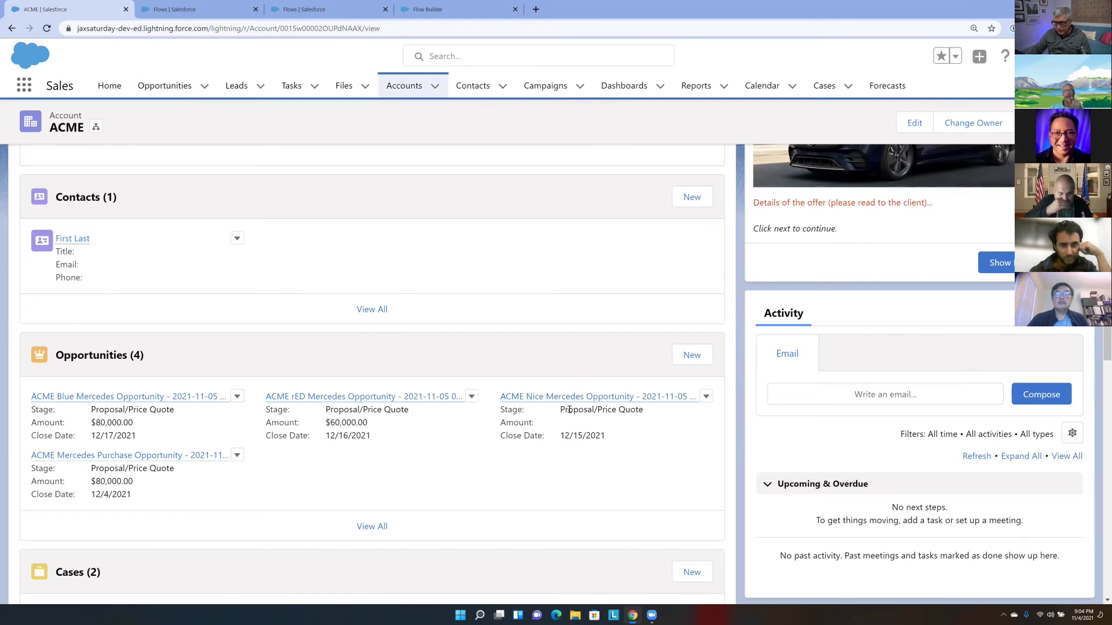
{"action": "mouse_move", "coordinate": [553, 400]}
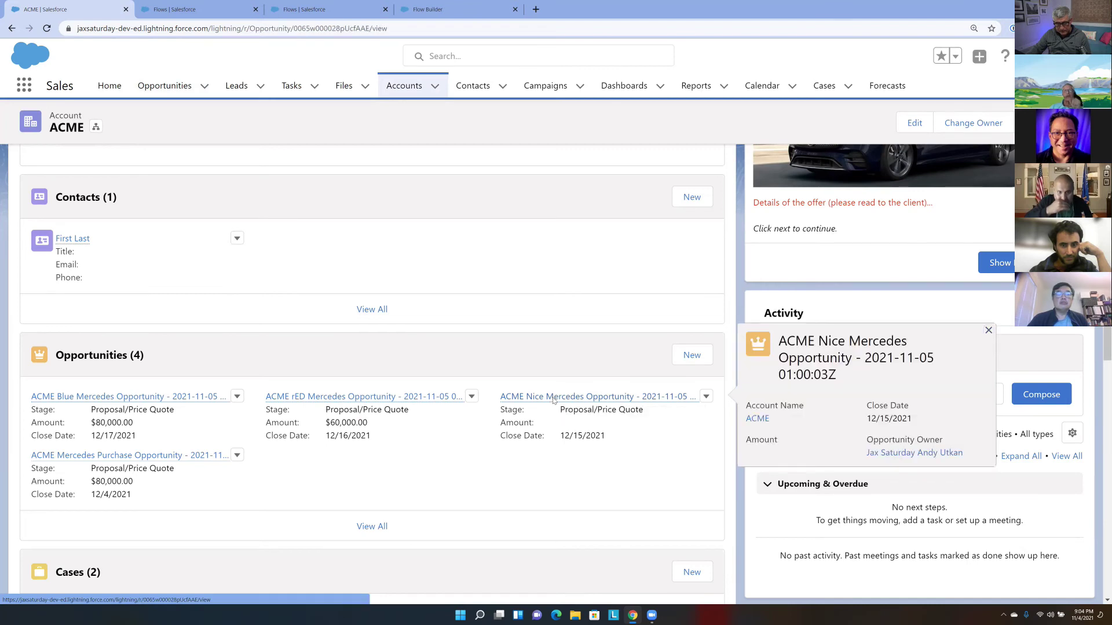
{"action": "left_click", "coordinate": [553, 398]}
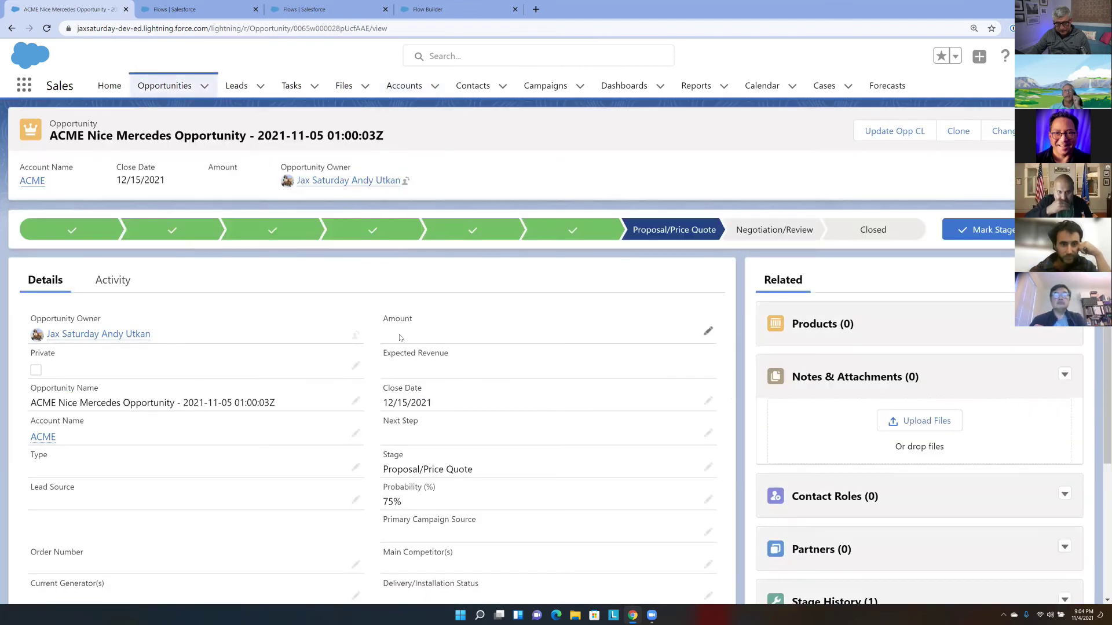
Open the opportunity's Amount field for editing, cancel without saving, and return to the ACME account page
{"action": "left_click", "coordinate": [707, 332]}
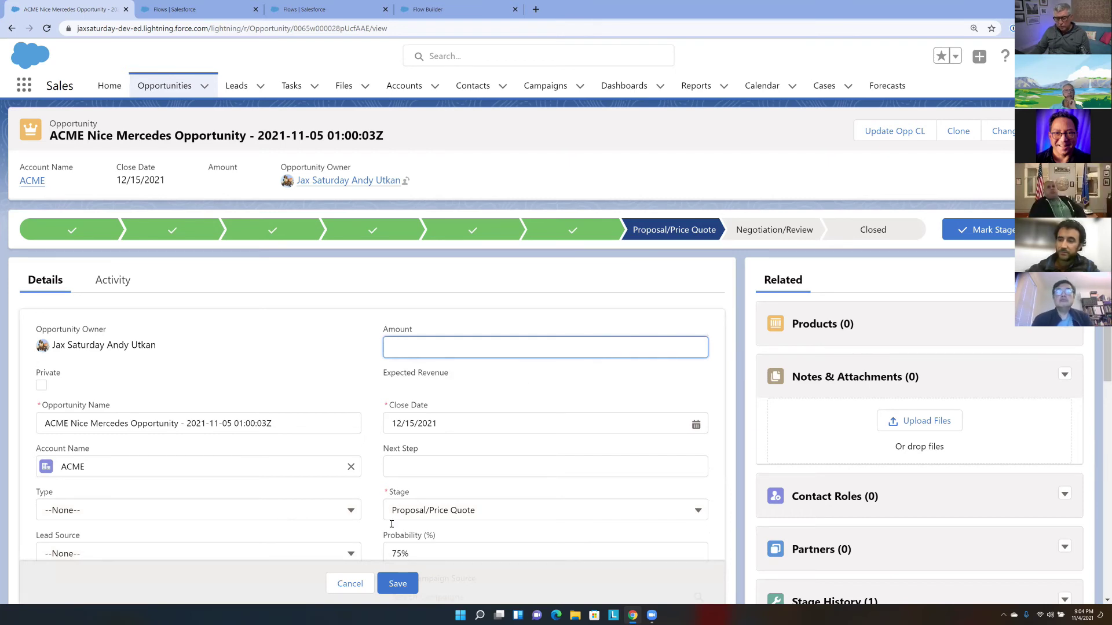
{"action": "left_click", "coordinate": [365, 583]}
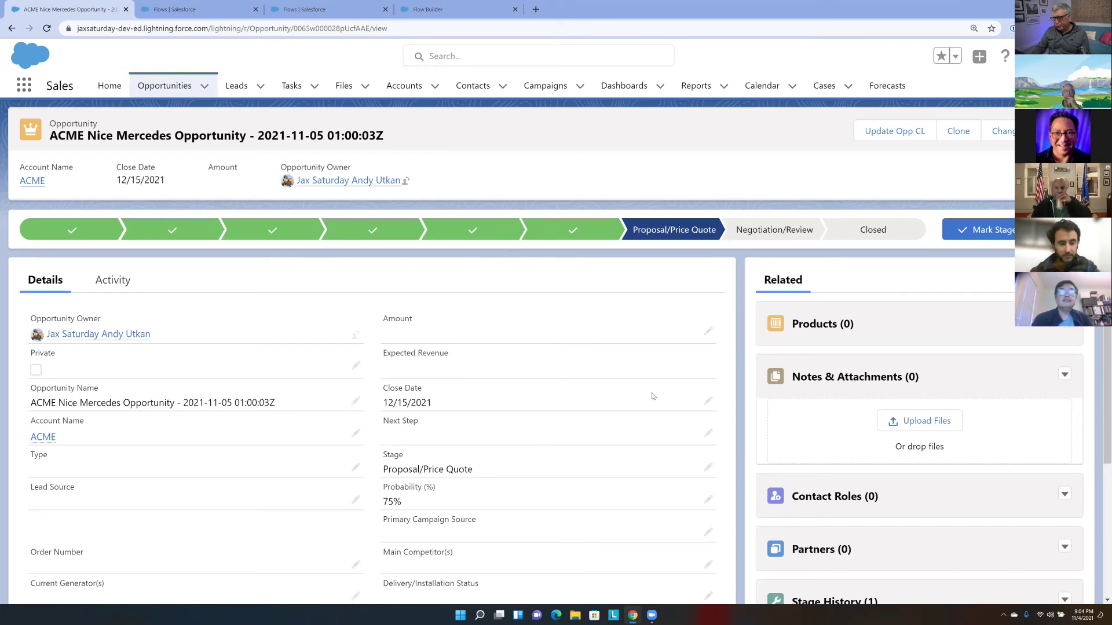
{"action": "left_click", "coordinate": [12, 28]}
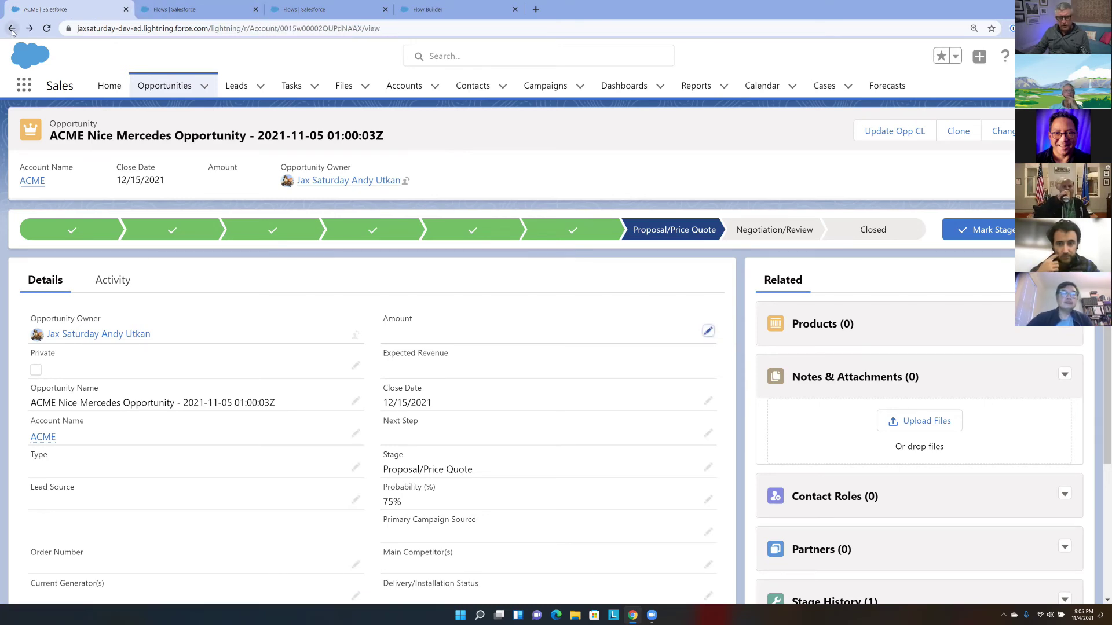
{"action": "scroll", "coordinate": [521, 288], "scroll_direction": "up", "scroll_amount": 2}
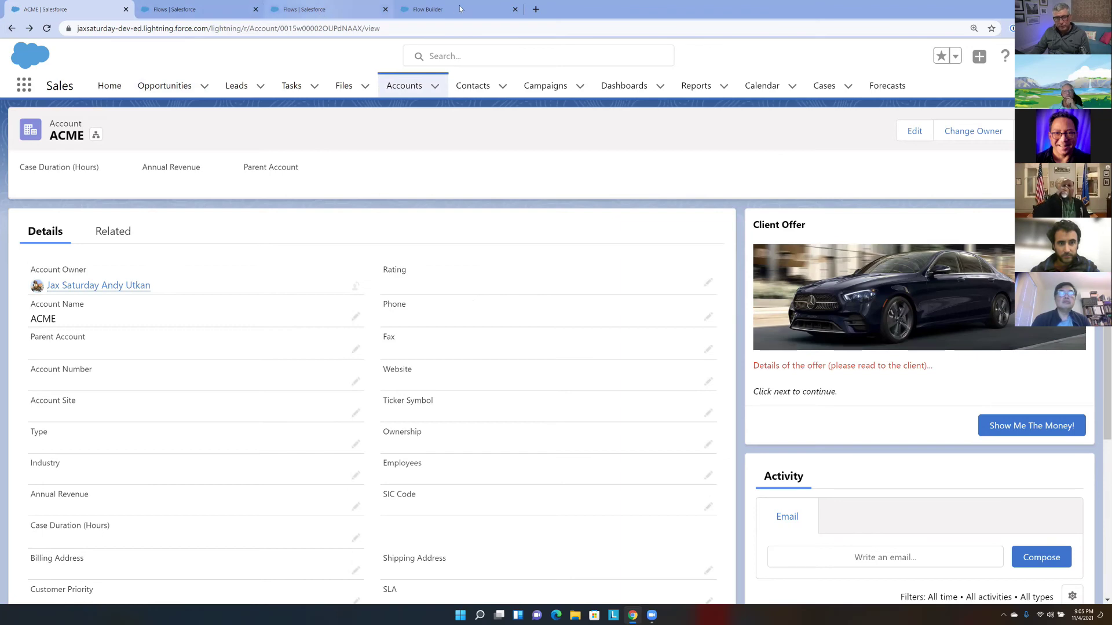
Review the Upsell Account Screen Flow's elements in Flow Builder, from its start through the package decision and amount assignments
{"action": "left_click", "coordinate": [313, 10]}
{"action": "left_click", "coordinate": [440, 9]}
{"action": "left_click_drag", "start_coordinate": [999, 231], "coordinate": [1007, 405]}
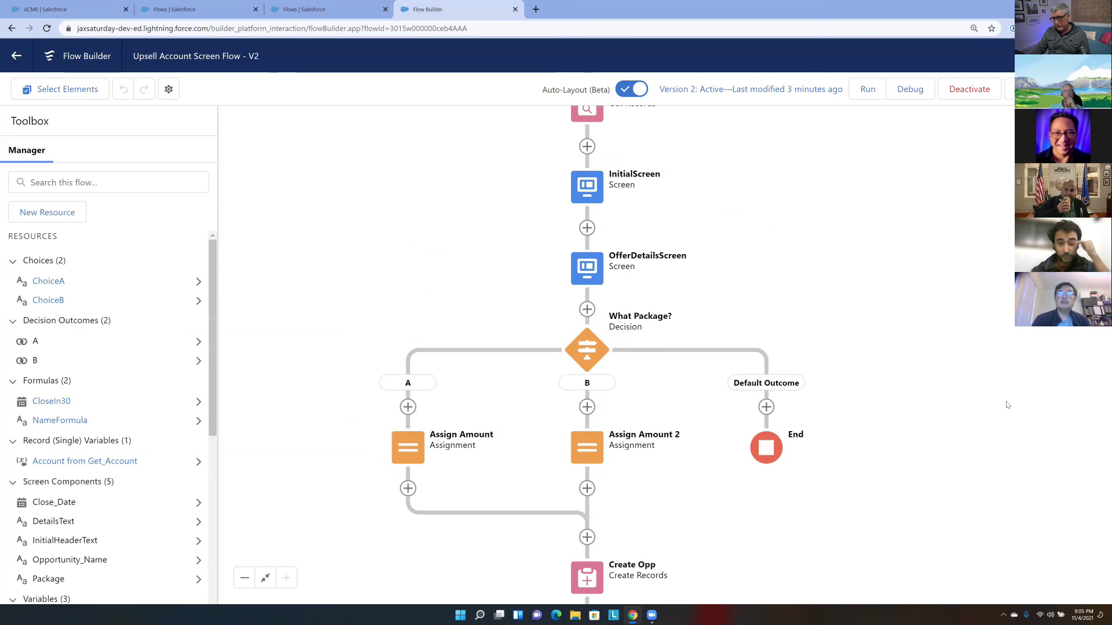
{"action": "left_click_drag", "start_coordinate": [852, 224], "coordinate": [867, 368]}
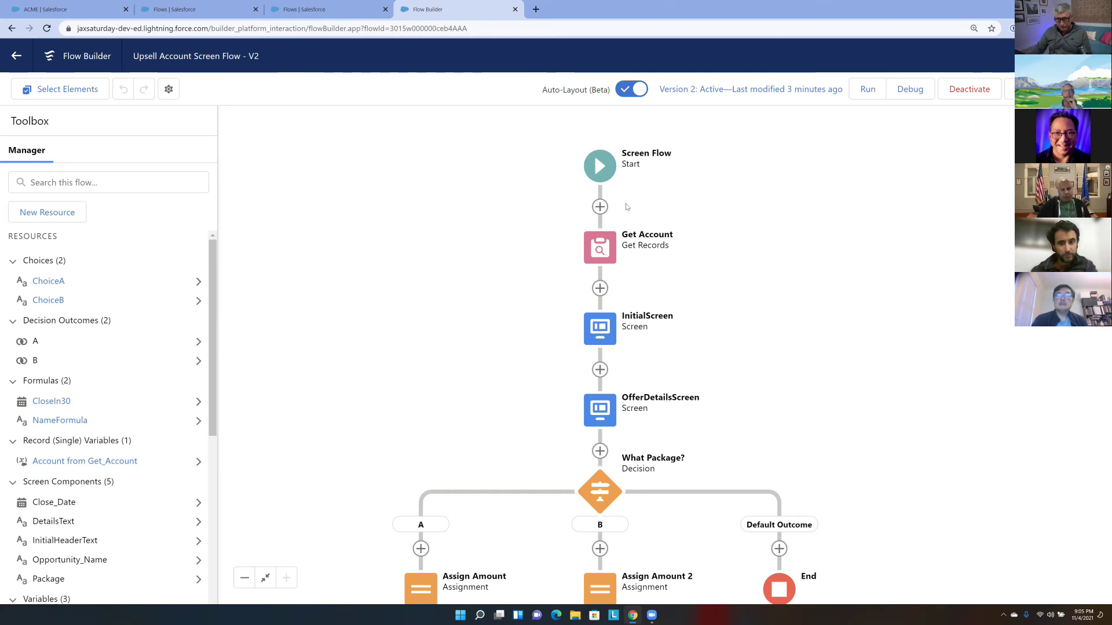
{"action": "left_click_drag", "start_coordinate": [372, 261], "coordinate": [379, 209]}
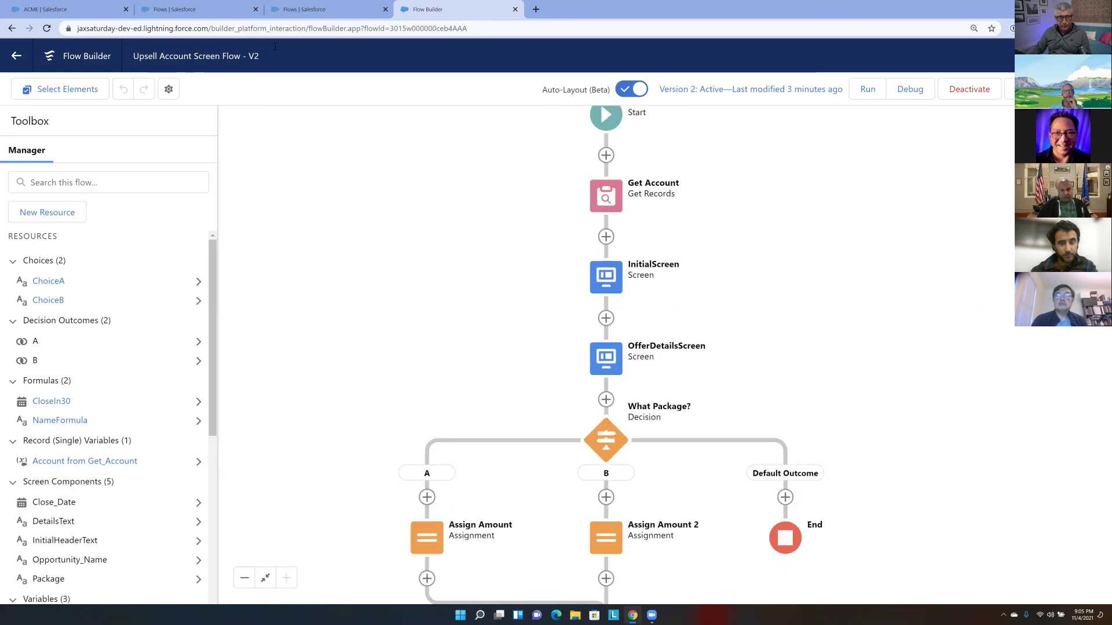
Open the ACME account's record page for editing and select the Upsell Account Screen Flow component
{"action": "left_click", "coordinate": [196, 9]}
{"action": "left_click", "coordinate": [64, 10]}
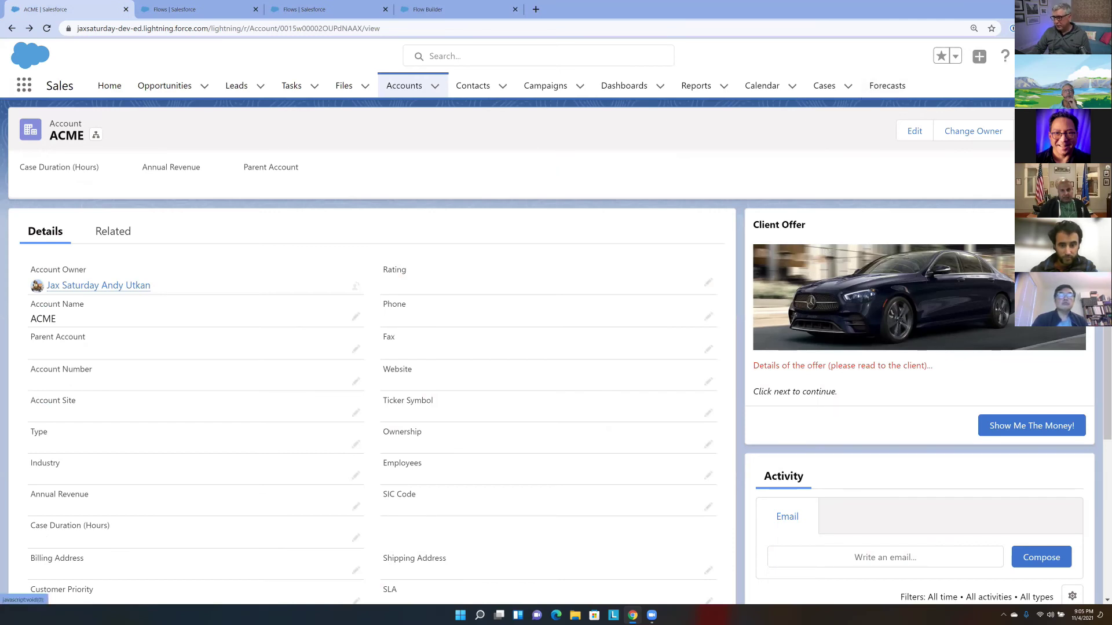
{"action": "left_click", "coordinate": [1029, 56]}
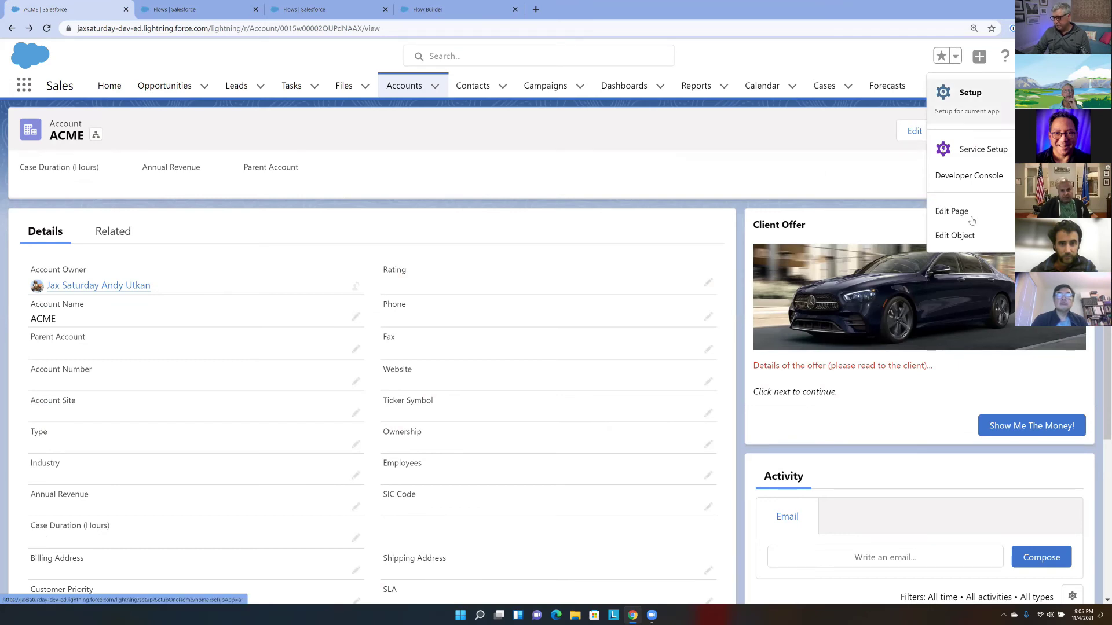
{"action": "left_click", "coordinate": [953, 211]}
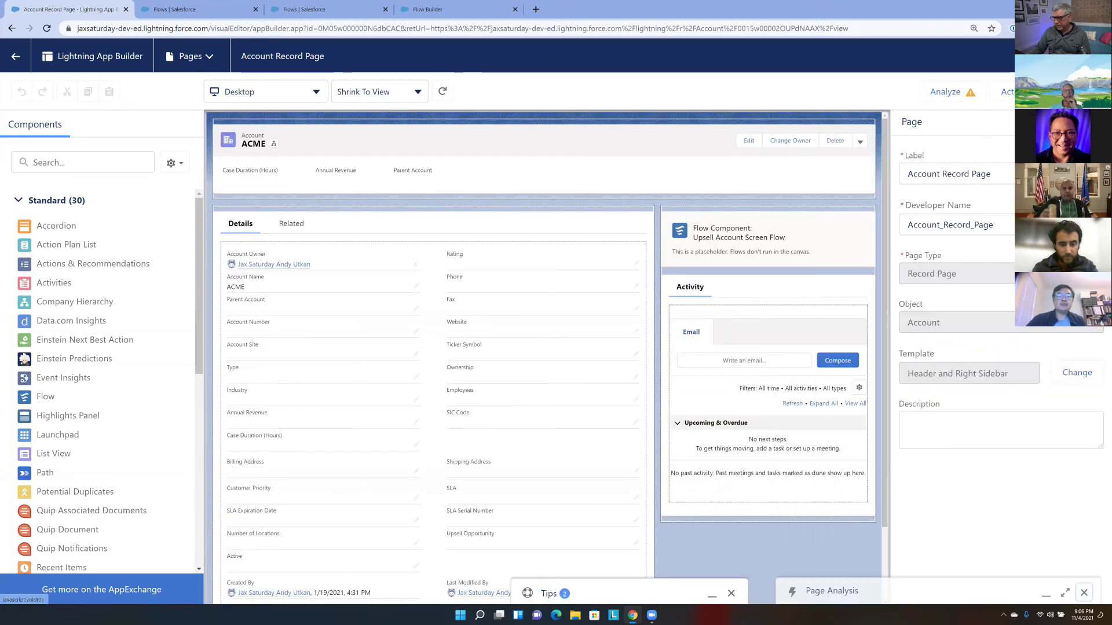
{"action": "left_click", "coordinate": [762, 246]}
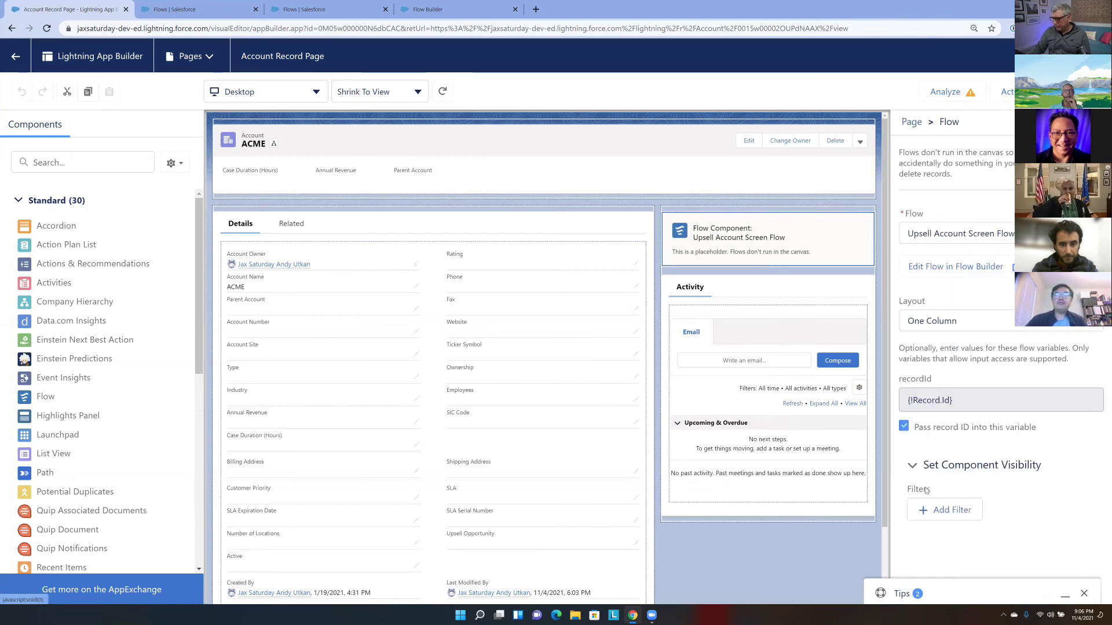
Add a component visibility filter to the flow component, based on the Annual Revenue record field
{"action": "left_click", "coordinate": [962, 513]}
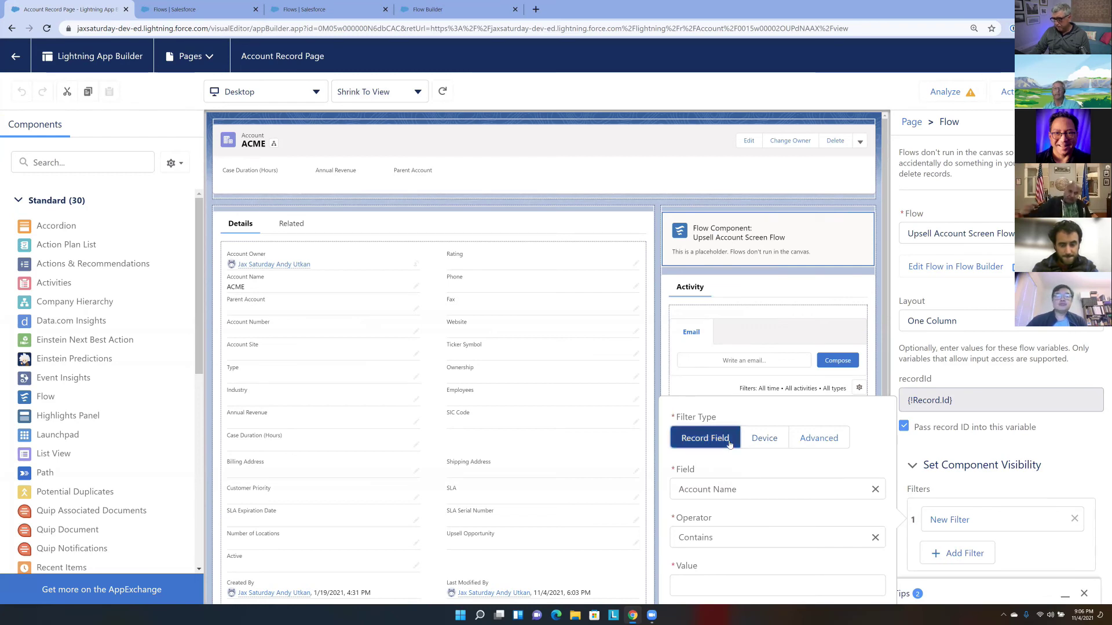
{"action": "key", "text": "alt+f"}
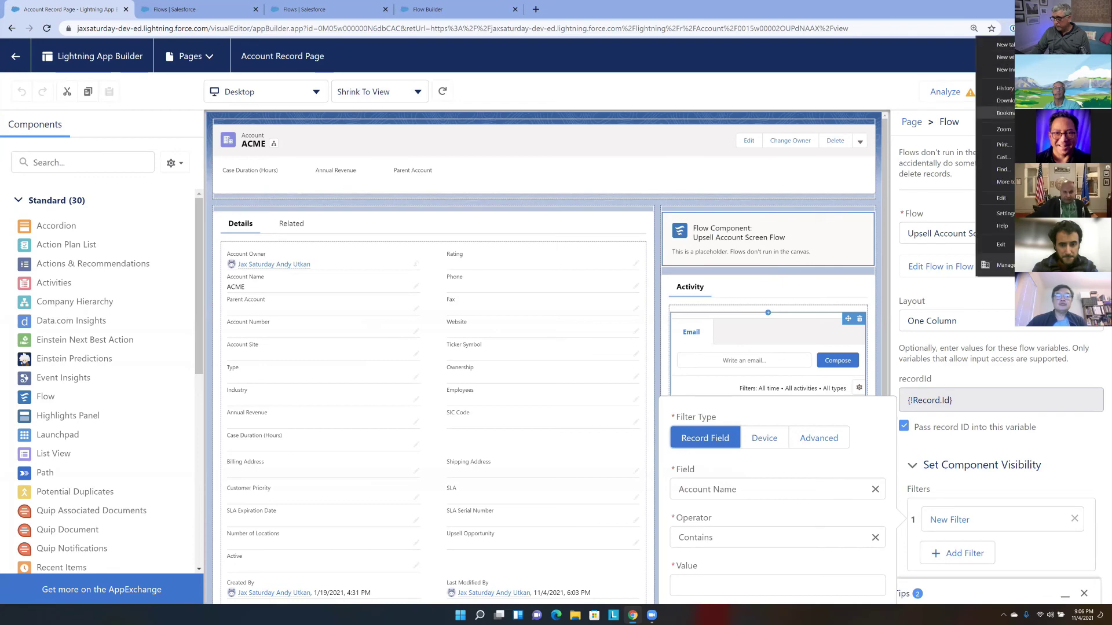
{"action": "key", "text": "ctrl+minus"}
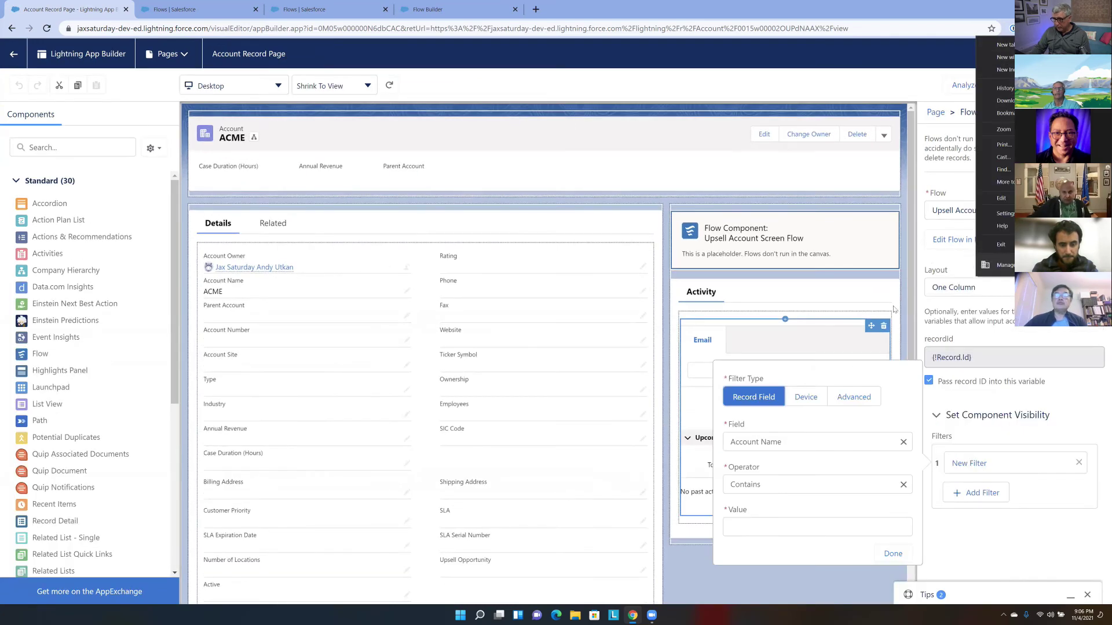
{"action": "key", "text": "ctrl+minus"}
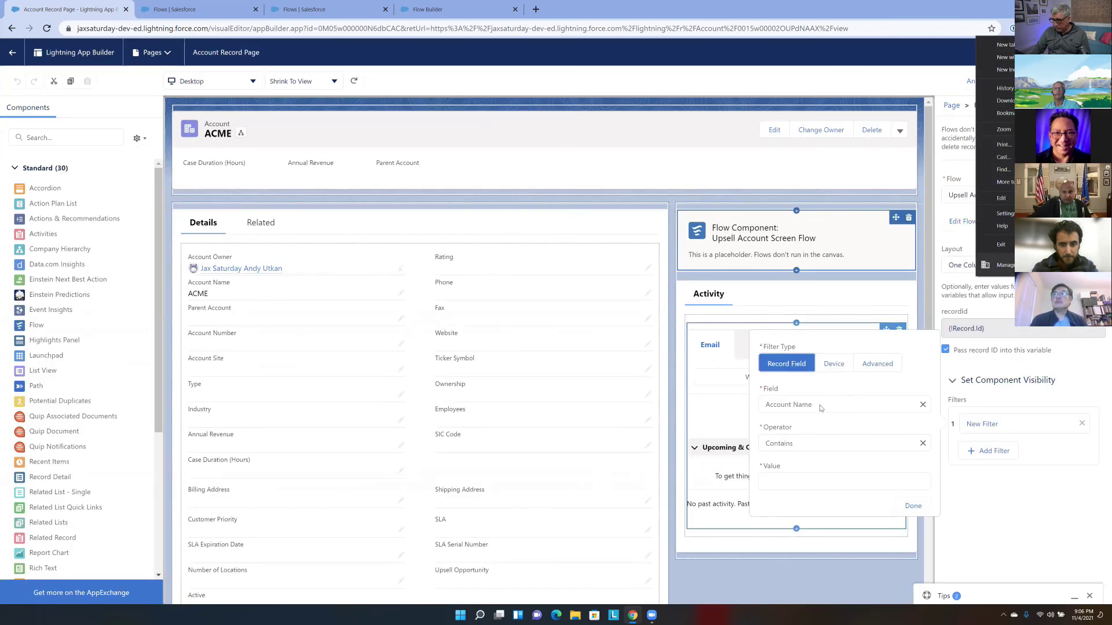
{"action": "left_click", "coordinate": [820, 404]}
{"action": "left_click_drag", "start_coordinate": [927, 210], "coordinate": [927, 215]}
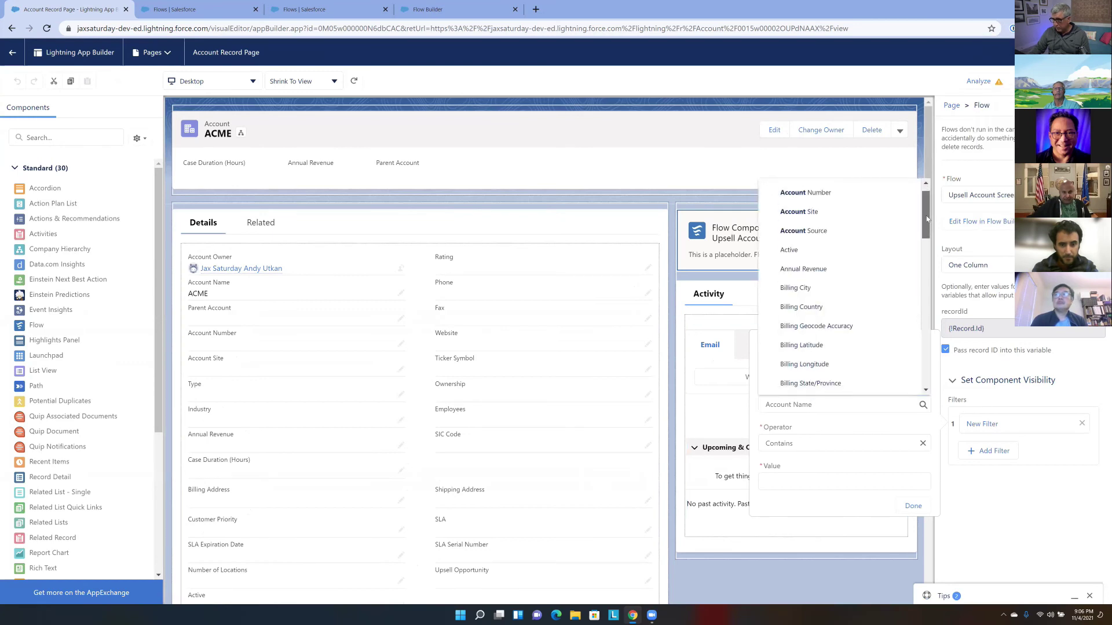
{"action": "left_click", "coordinate": [864, 265]}
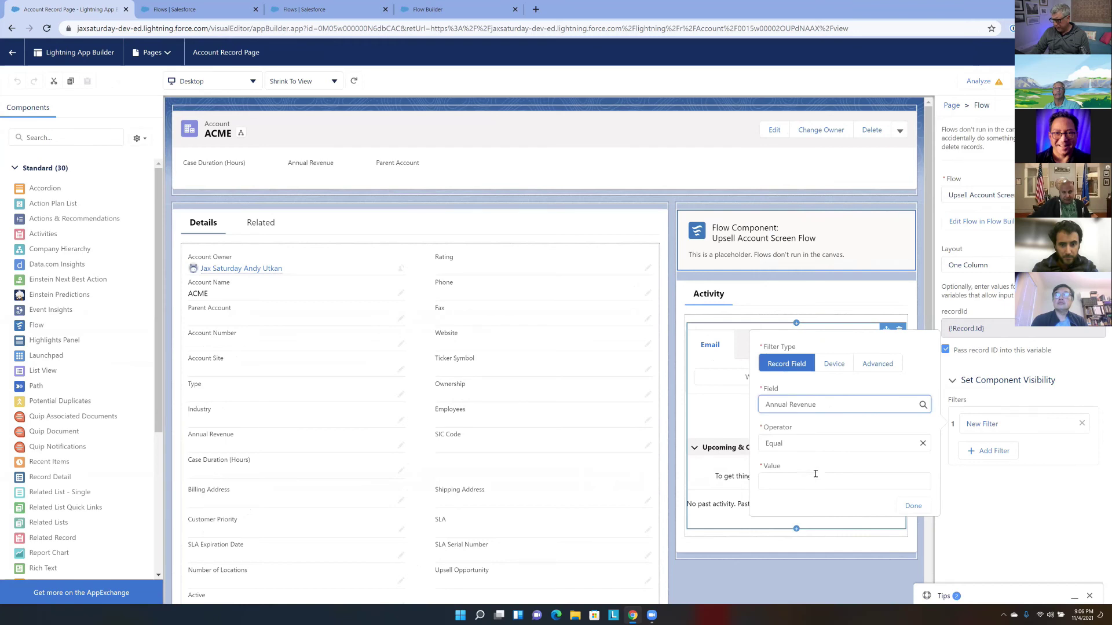
Complete the visibility filter with the operator Greater Than or Equal and the value 10000000, and save the record page
{"action": "left_click", "coordinate": [799, 443]}
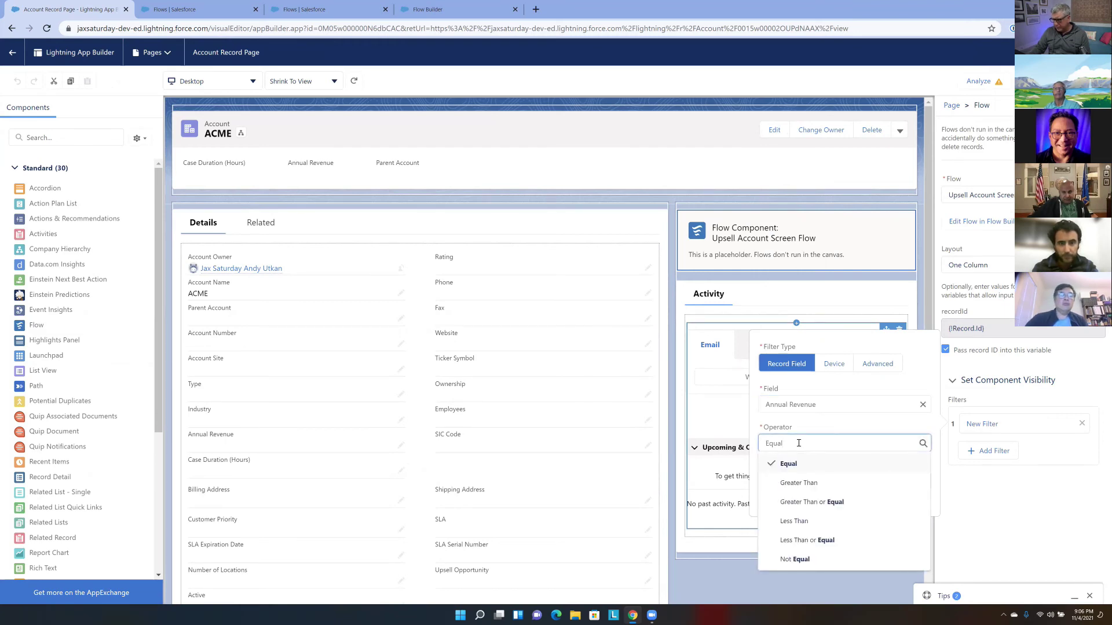
{"action": "left_click", "coordinate": [828, 503]}
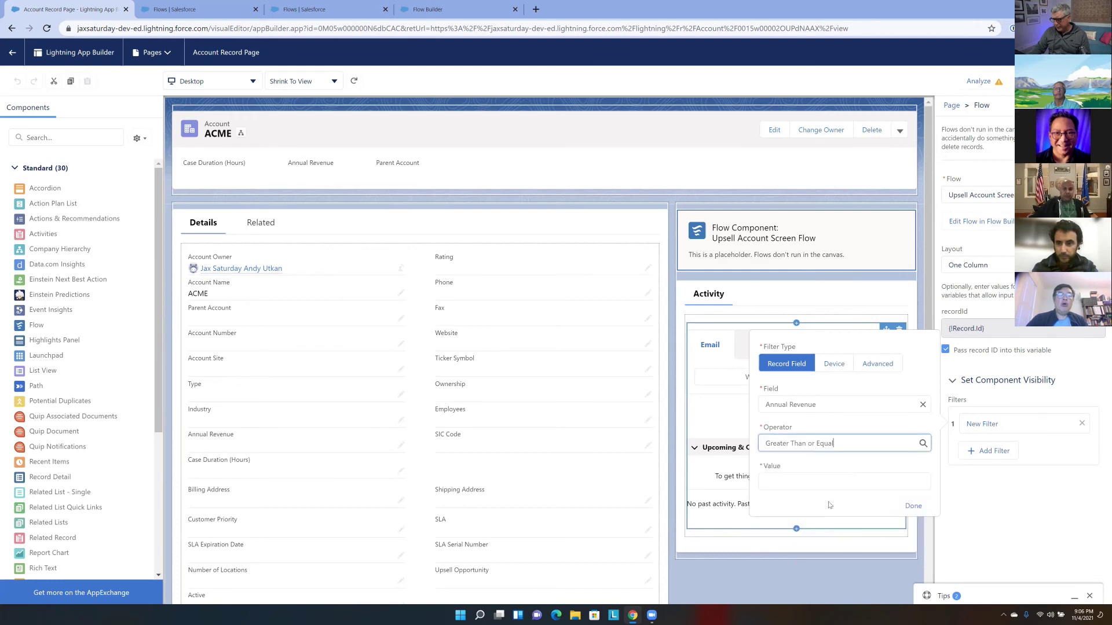
{"action": "left_click", "coordinate": [821, 480]}
{"action": "type", "text": "1"}
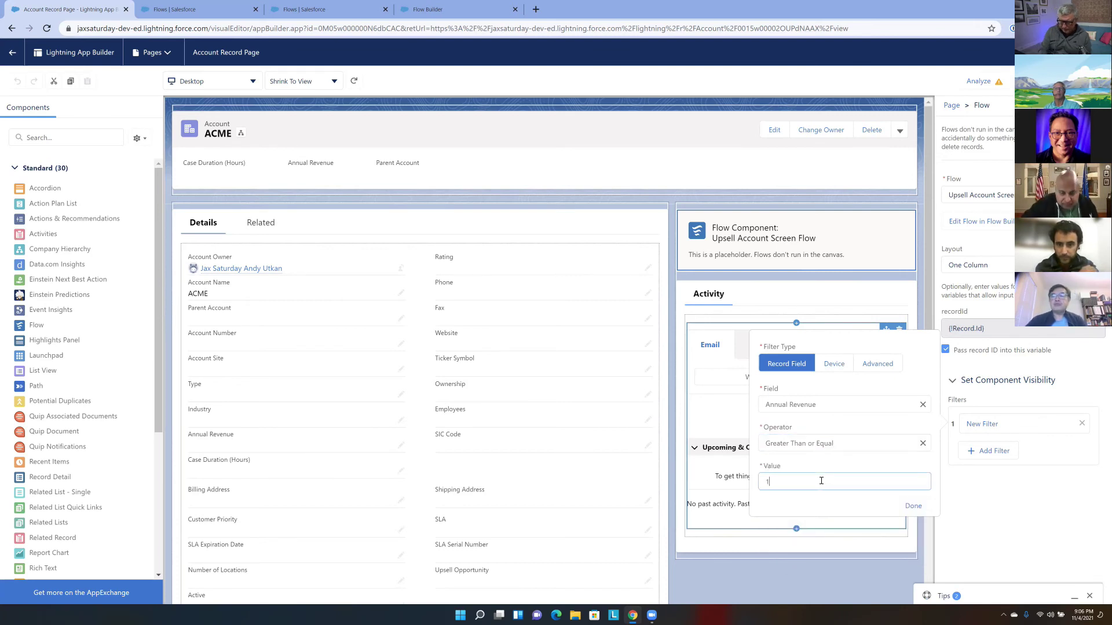
{"action": "type", "text": "0000000"}
{"action": "left_click", "coordinate": [913, 507]}
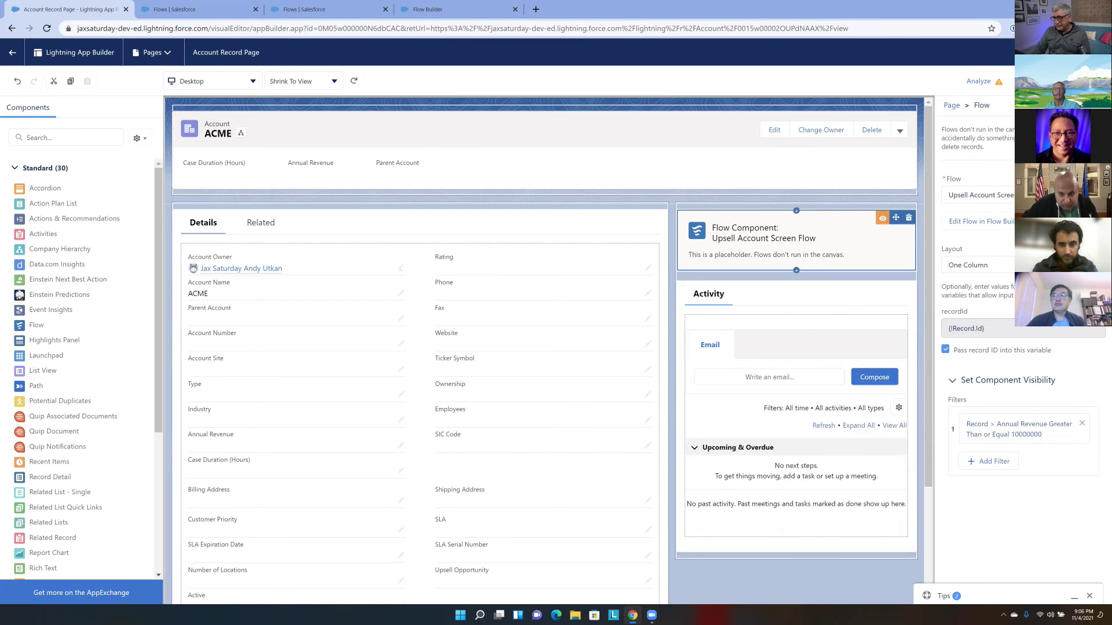
{"action": "left_click", "coordinate": [1080, 81]}
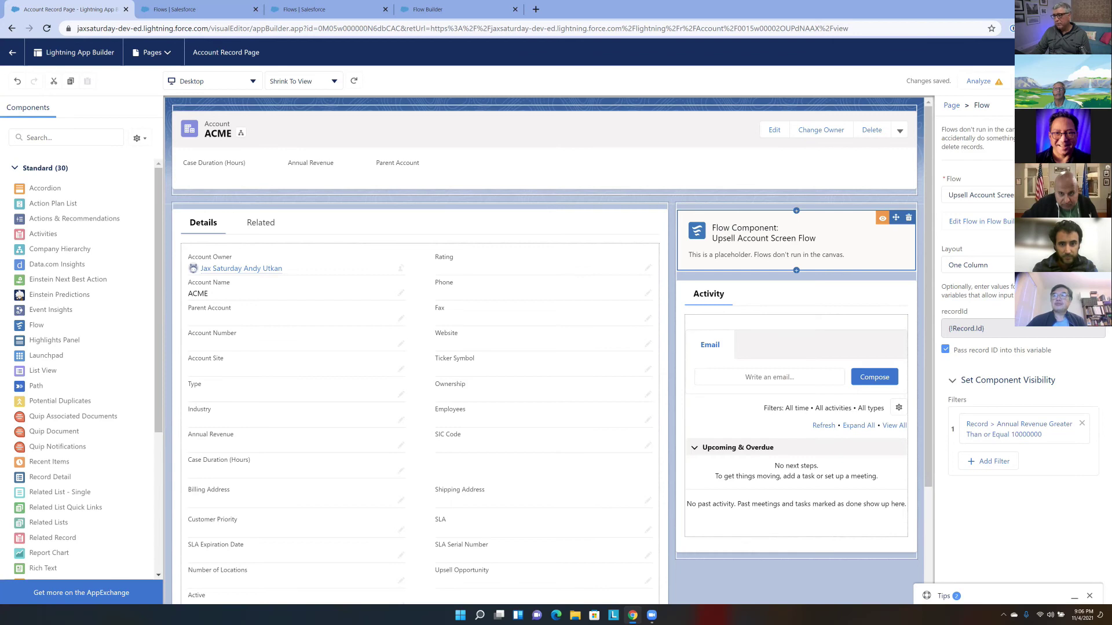
{"action": "left_click", "coordinate": [20, 58]}
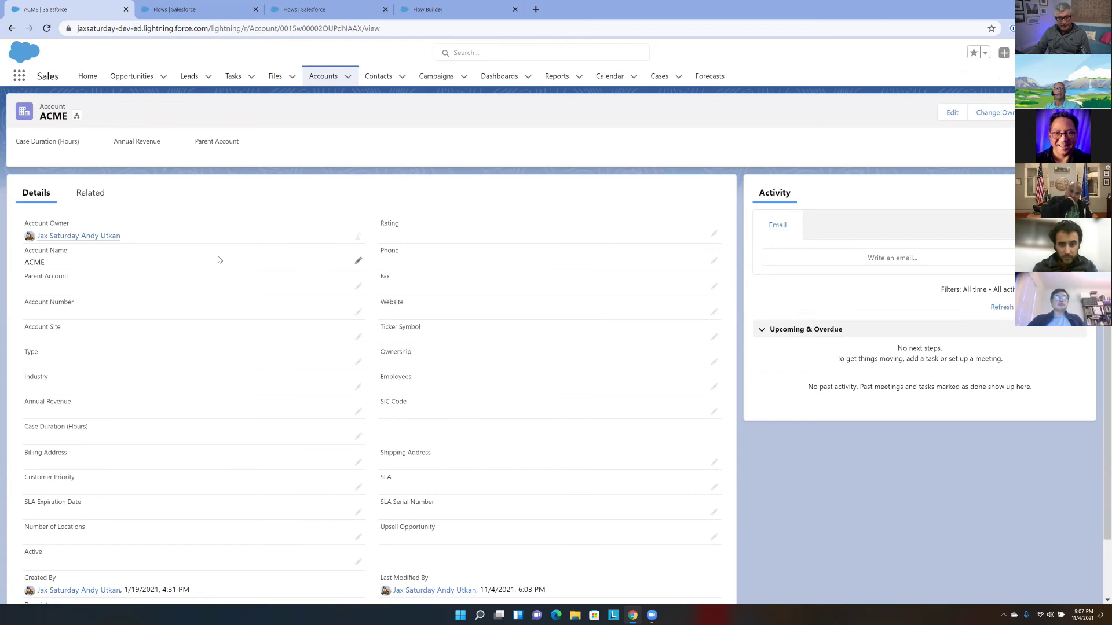
Set ACME's Annual Revenue to 9000000 and save the account
{"action": "left_click", "coordinate": [358, 413]}
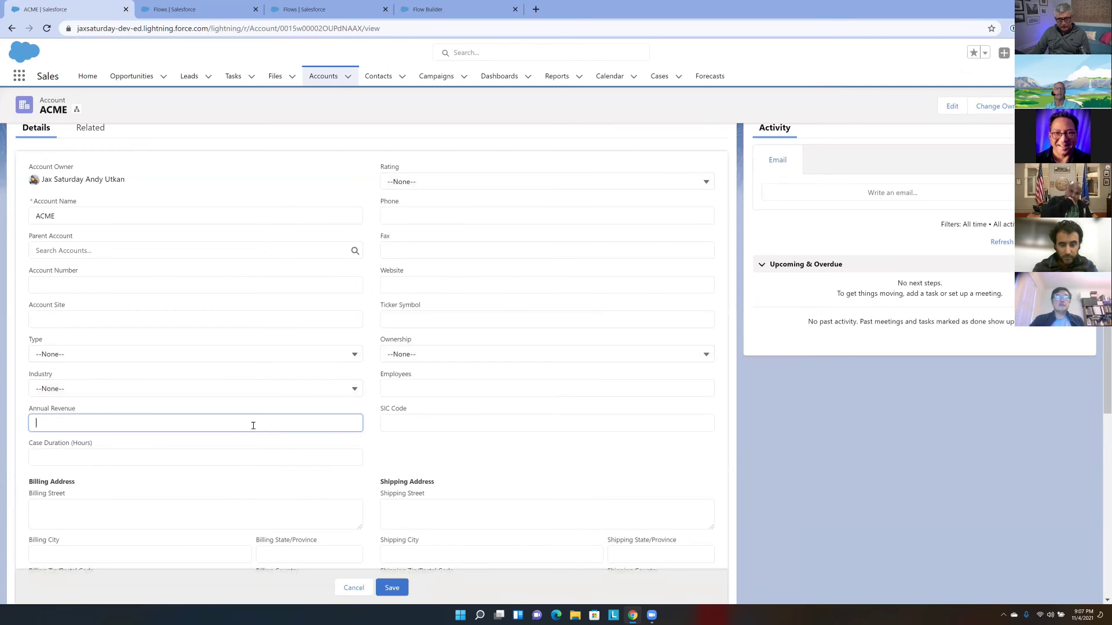
{"action": "type", "text": "9000000"}
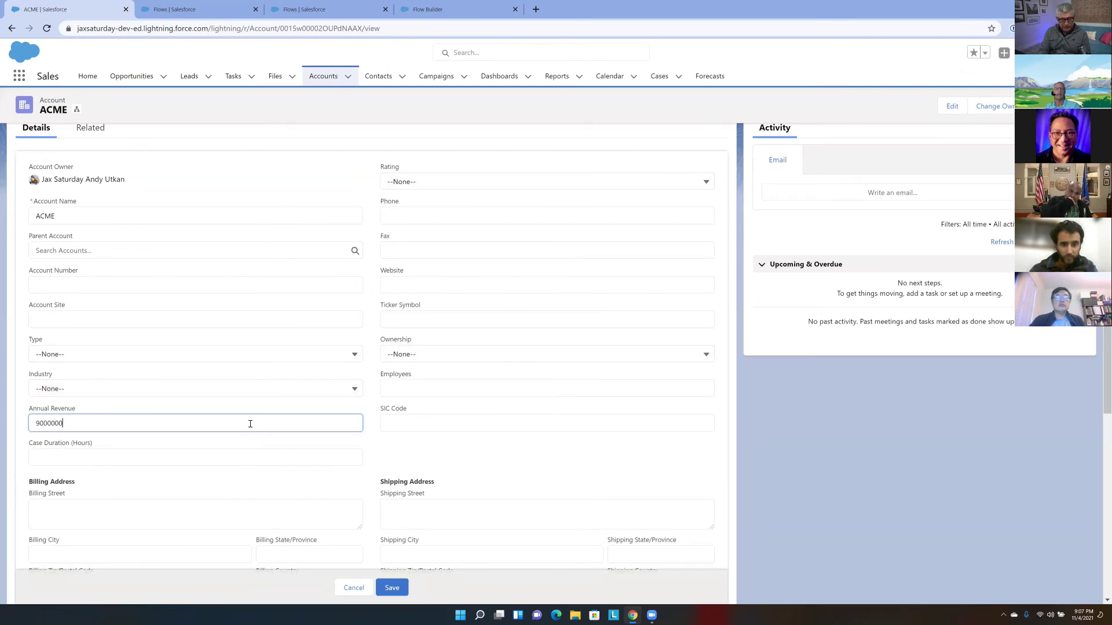
{"action": "left_click", "coordinate": [403, 589]}
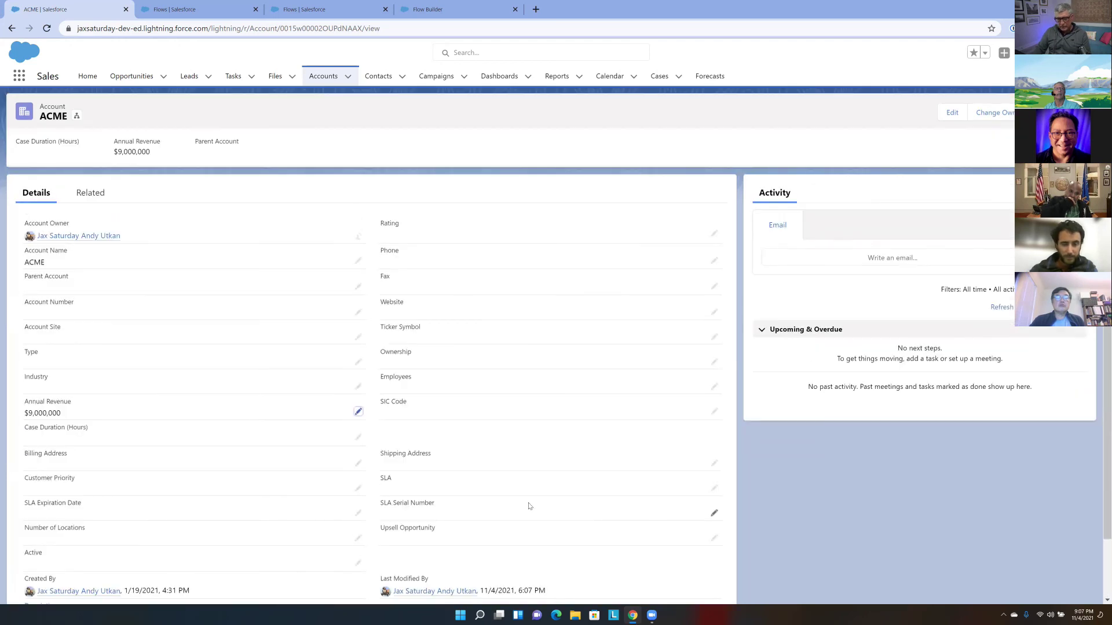
Set ACME's Annual Revenue to $10,000,000 and save the account
{"action": "double_click", "coordinate": [296, 358]}
{"action": "left_click", "coordinate": [44, 362]}
{"action": "key", "text": "Delete"}
{"action": "type", "text": "10"}
{"action": "left_click", "coordinate": [396, 593]}
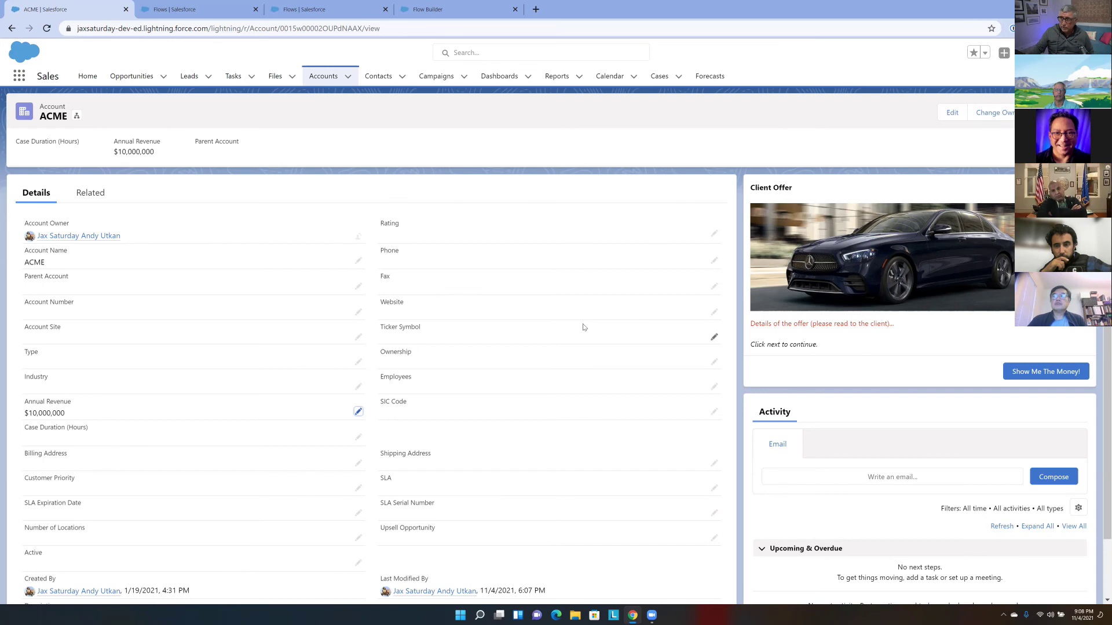
Open the Account record page for editing and add a new tab alongside the existing Details and Related tabs
{"action": "left_click", "coordinate": [1042, 52]}
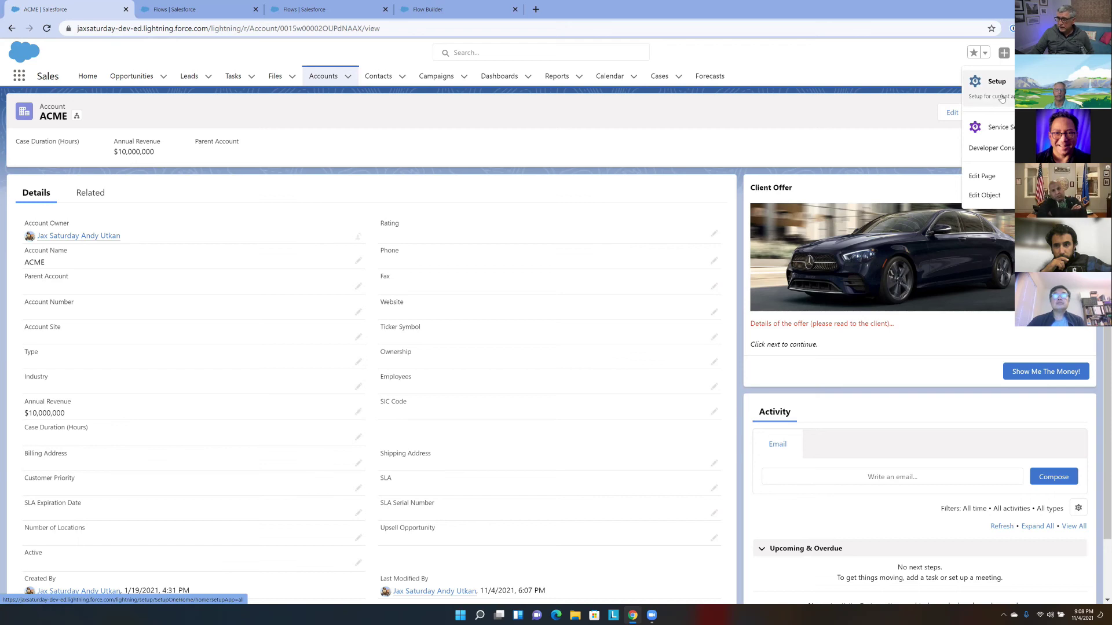
{"action": "left_click", "coordinate": [990, 177]}
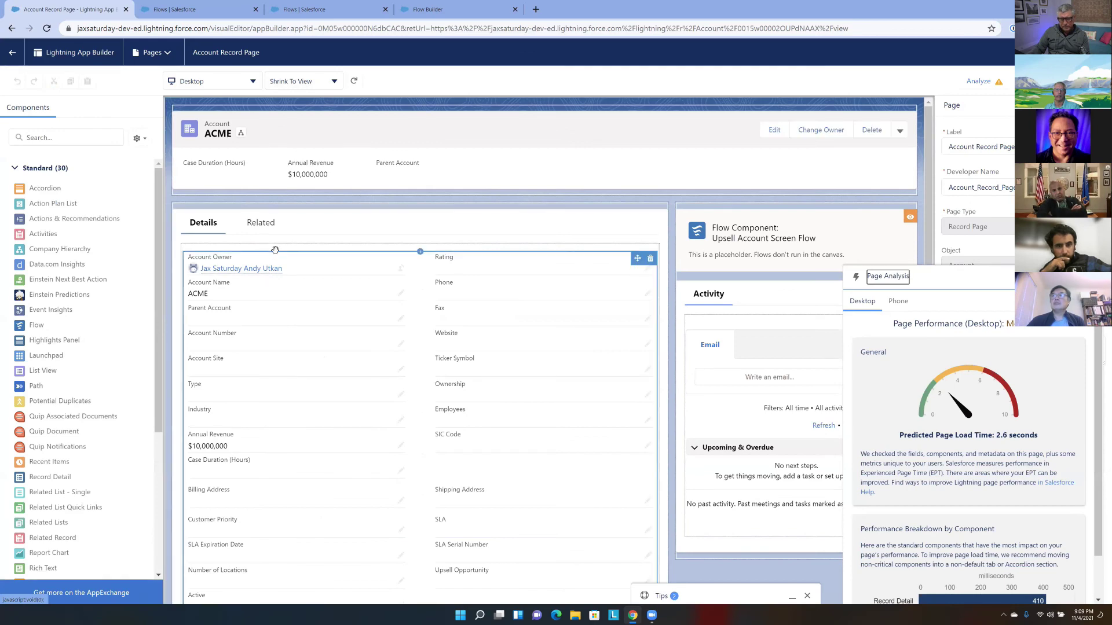
{"action": "left_click", "coordinate": [275, 252]}
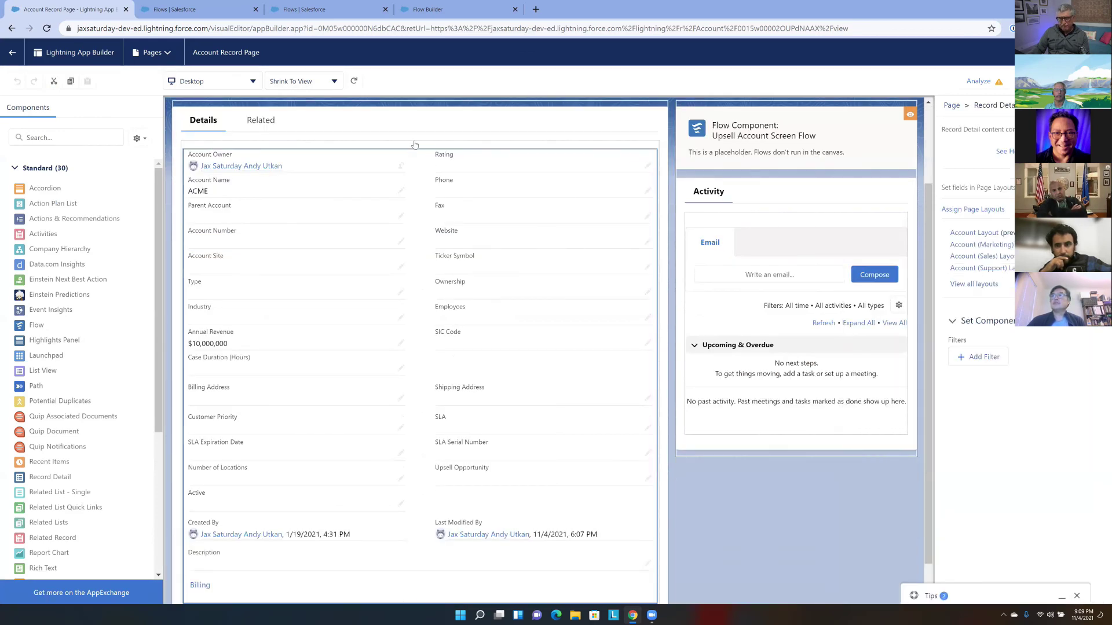
{"action": "left_click", "coordinate": [412, 130]}
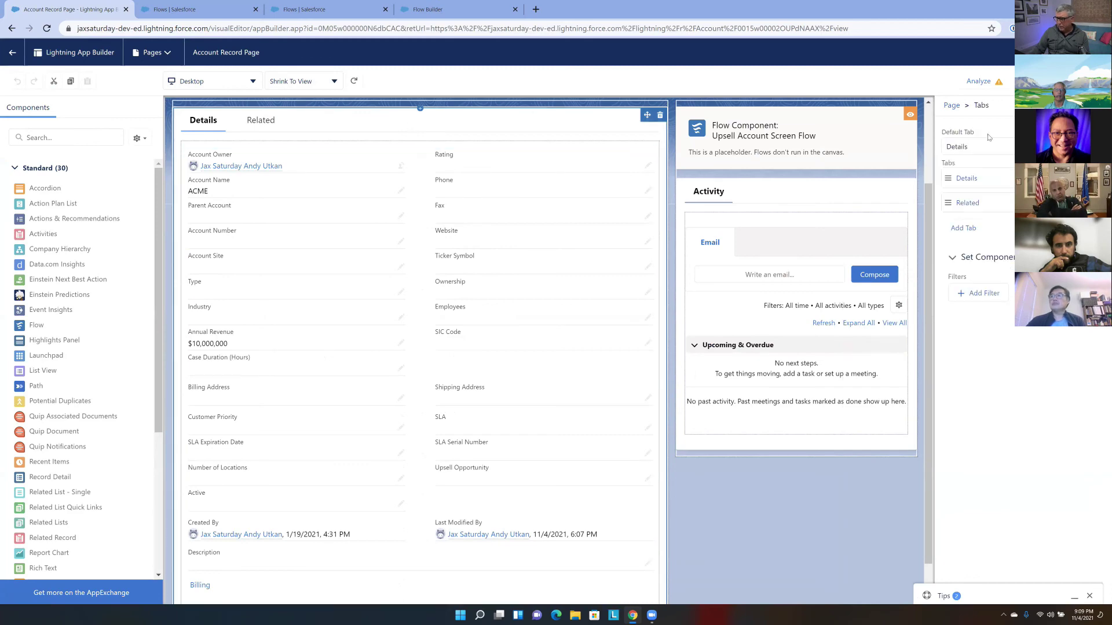
{"action": "left_click", "coordinate": [970, 229]}
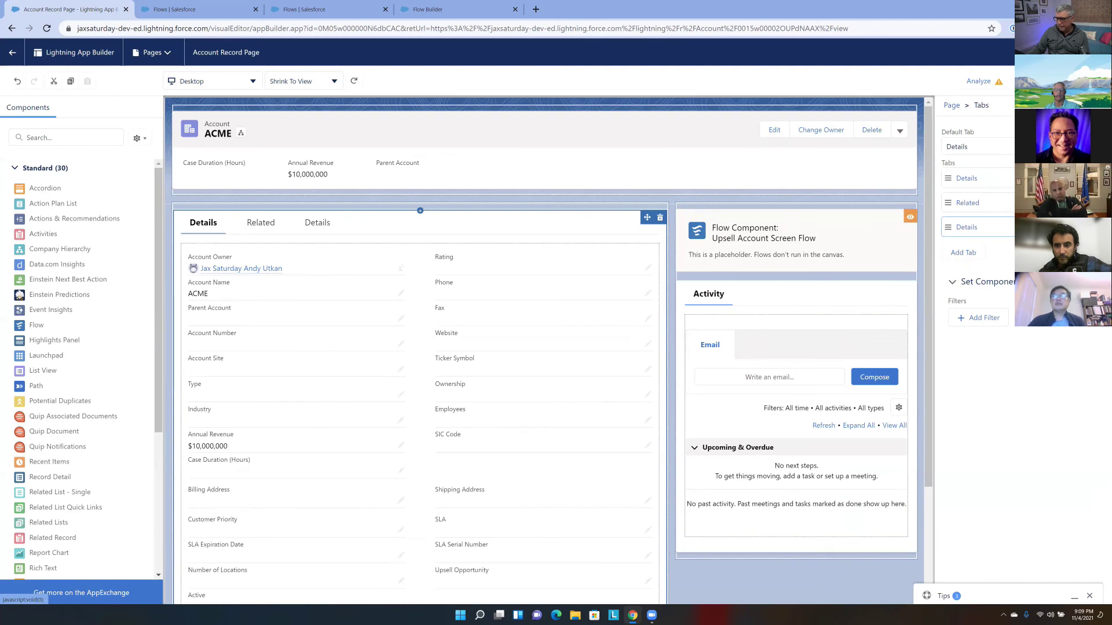
Give the newly added tab the custom label Upsell Opp and place it between Details and Related
{"action": "left_click", "coordinate": [966, 227]}
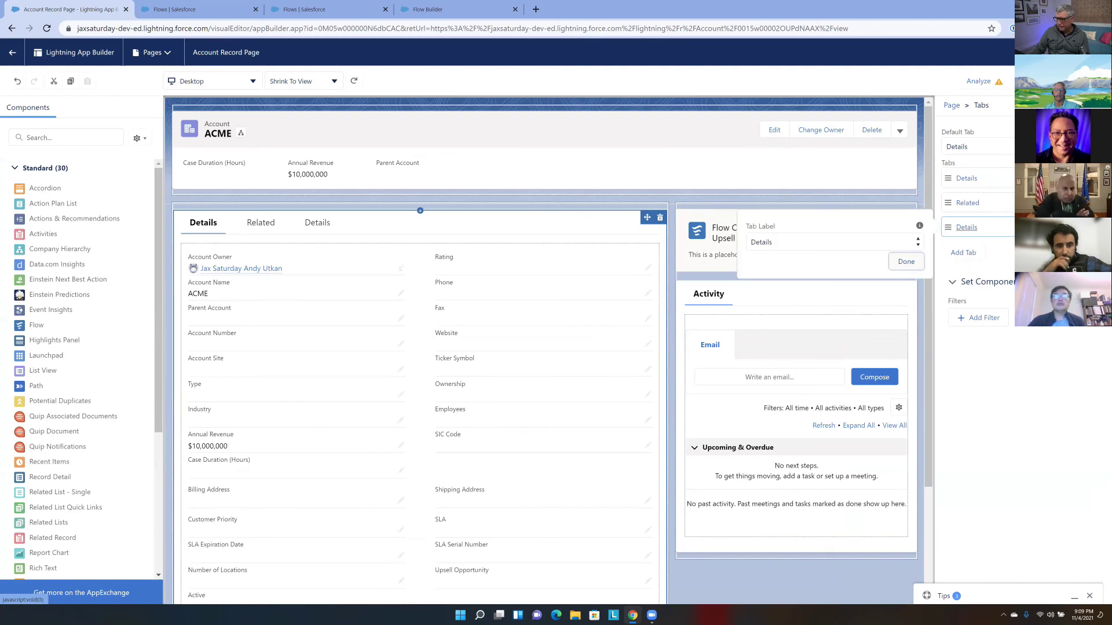
{"action": "left_click", "coordinate": [973, 231]}
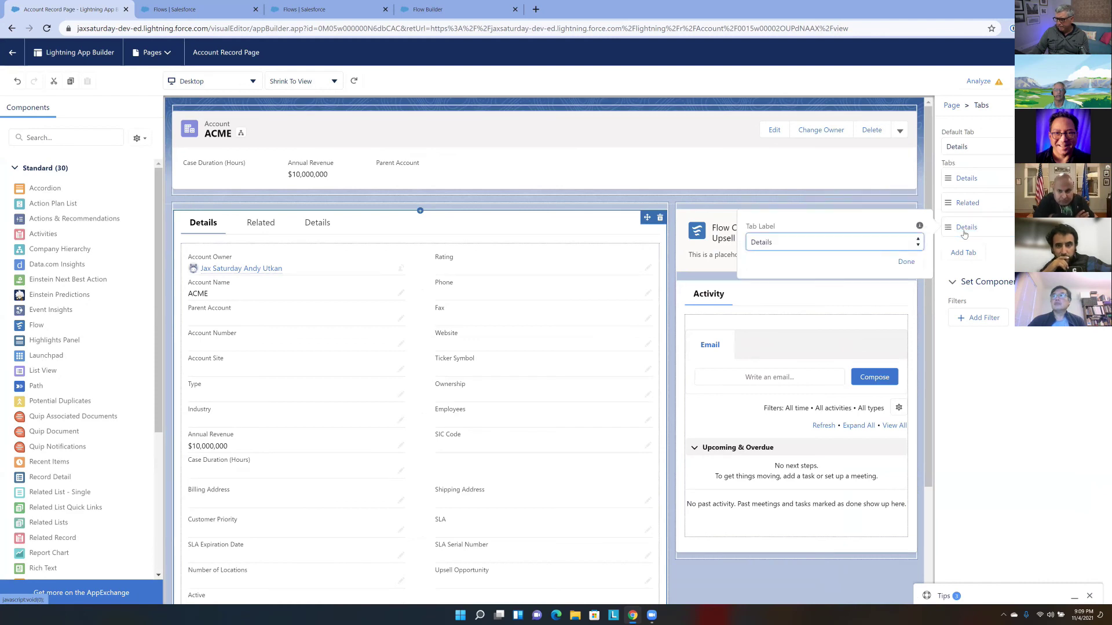
{"action": "left_click", "coordinate": [918, 243]}
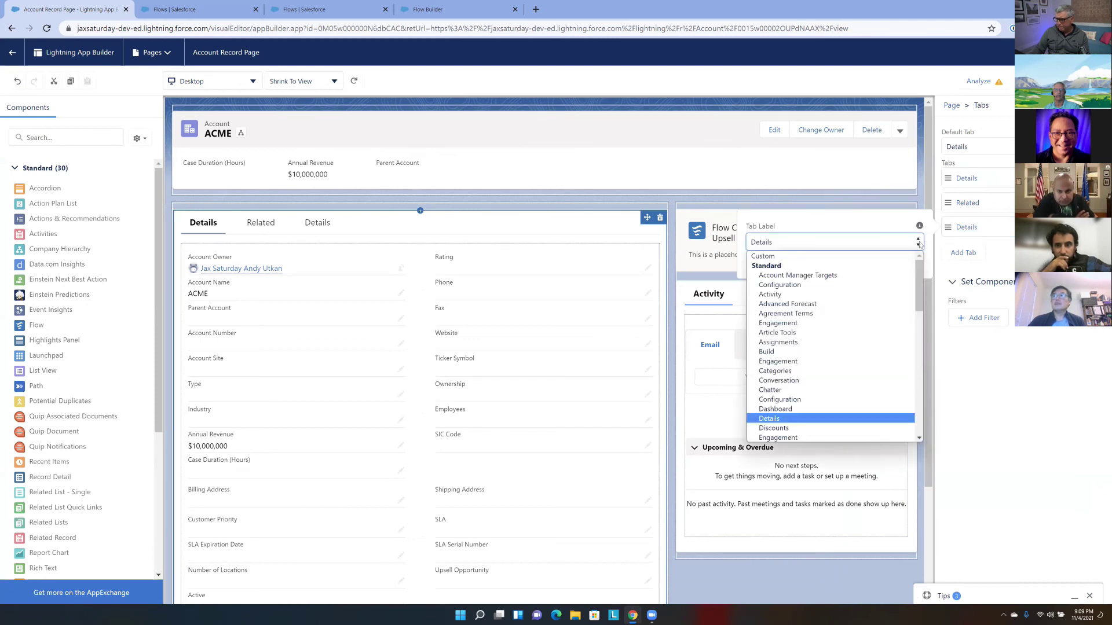
{"action": "left_click", "coordinate": [897, 257]}
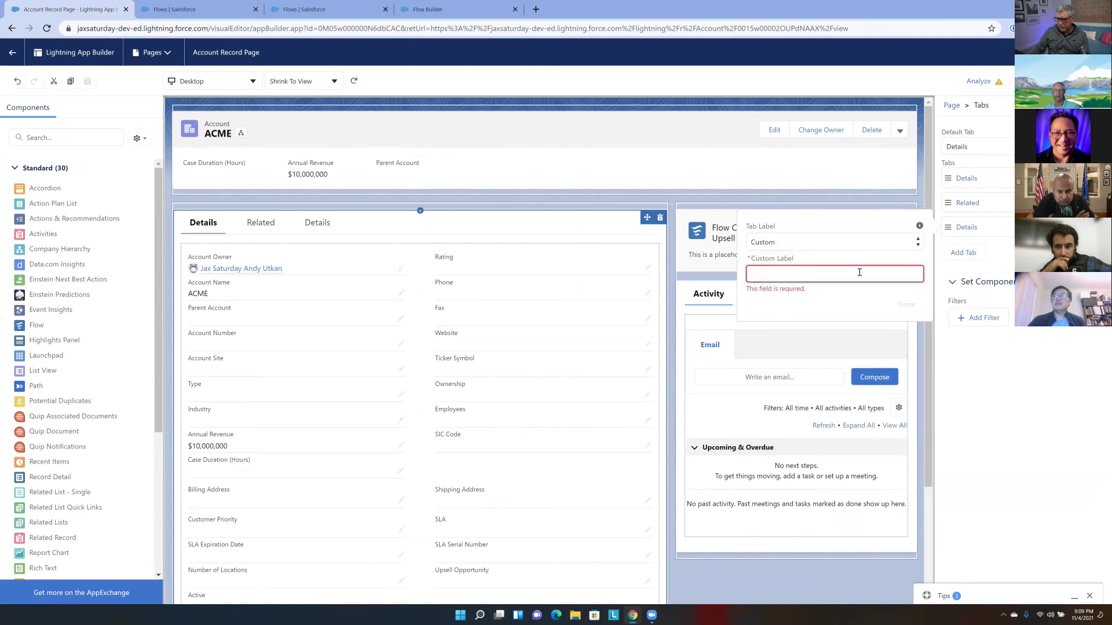
{"action": "type", "text": "Upsell Opp"}
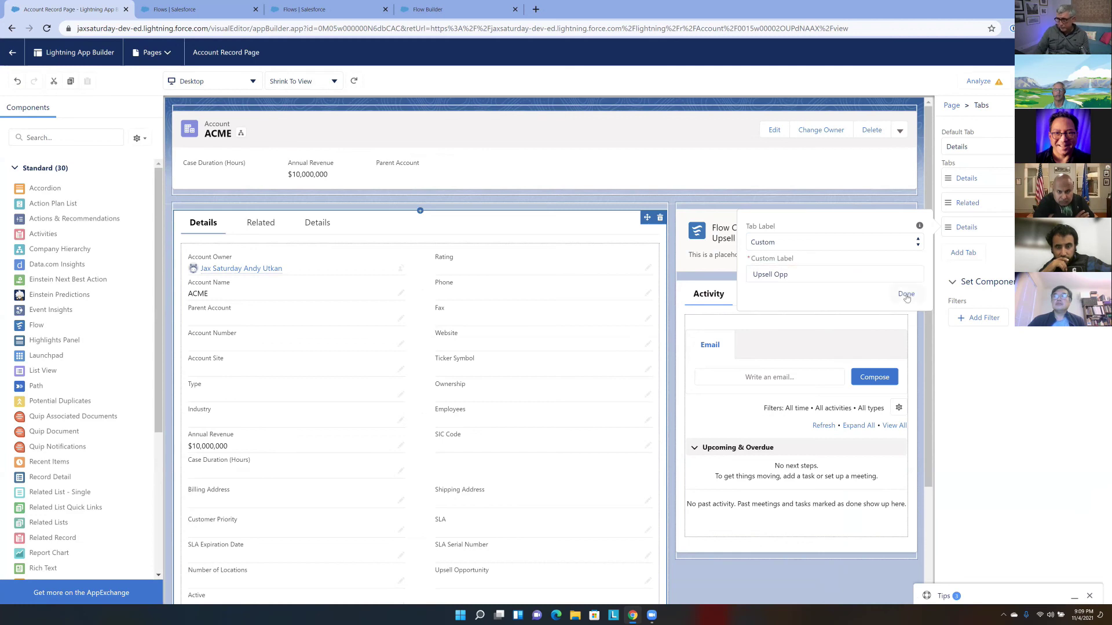
{"action": "left_click", "coordinate": [906, 294]}
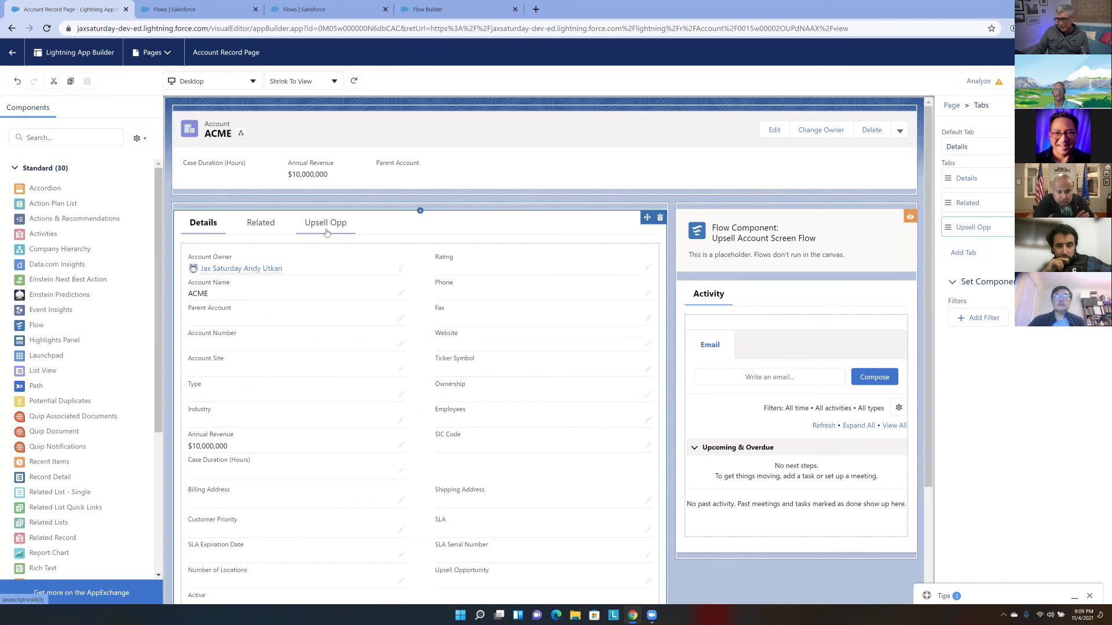
{"action": "left_click_drag", "start_coordinate": [948, 227], "coordinate": [949, 200]}
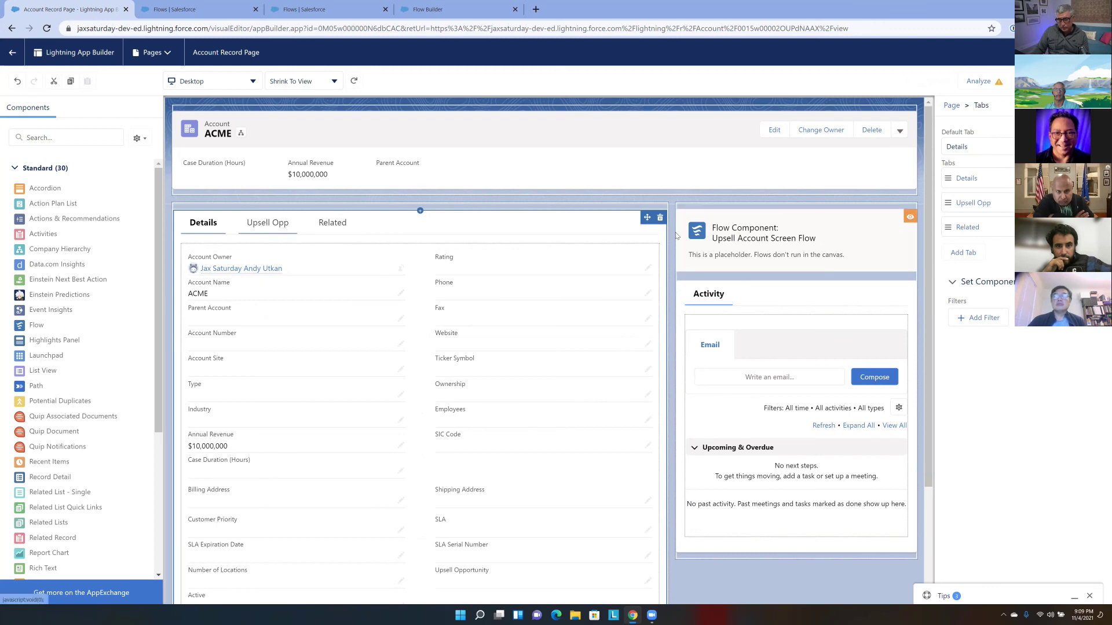
Move the Upsell Account Screen Flow component from above Activity into the Upsell Opp tab
{"action": "left_click", "coordinate": [281, 226]}
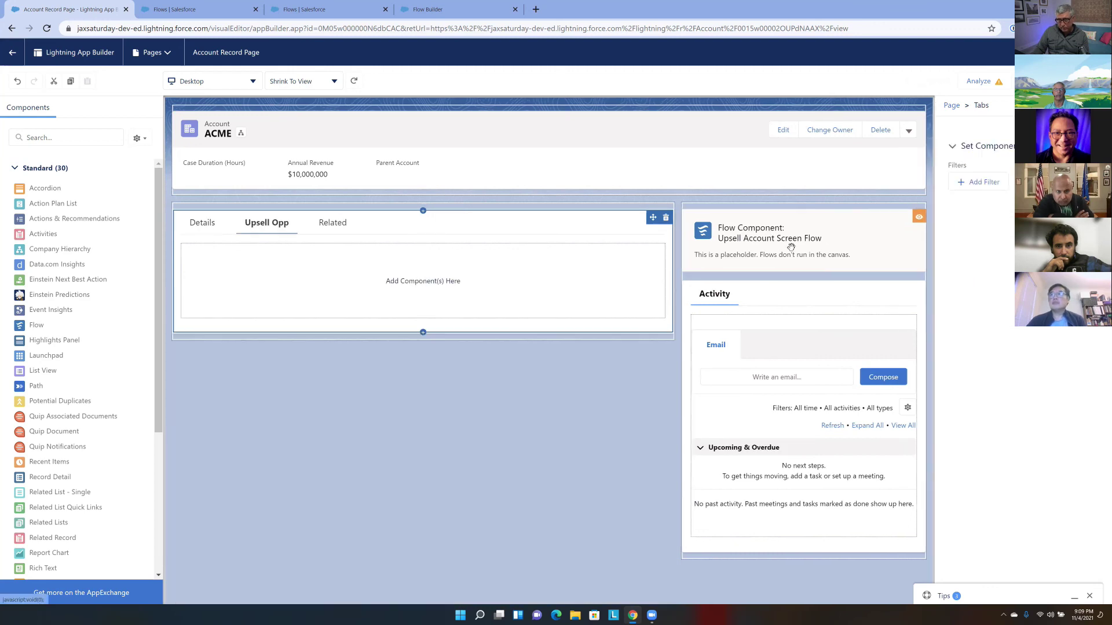
{"action": "left_click_drag", "start_coordinate": [768, 243], "coordinate": [398, 265]}
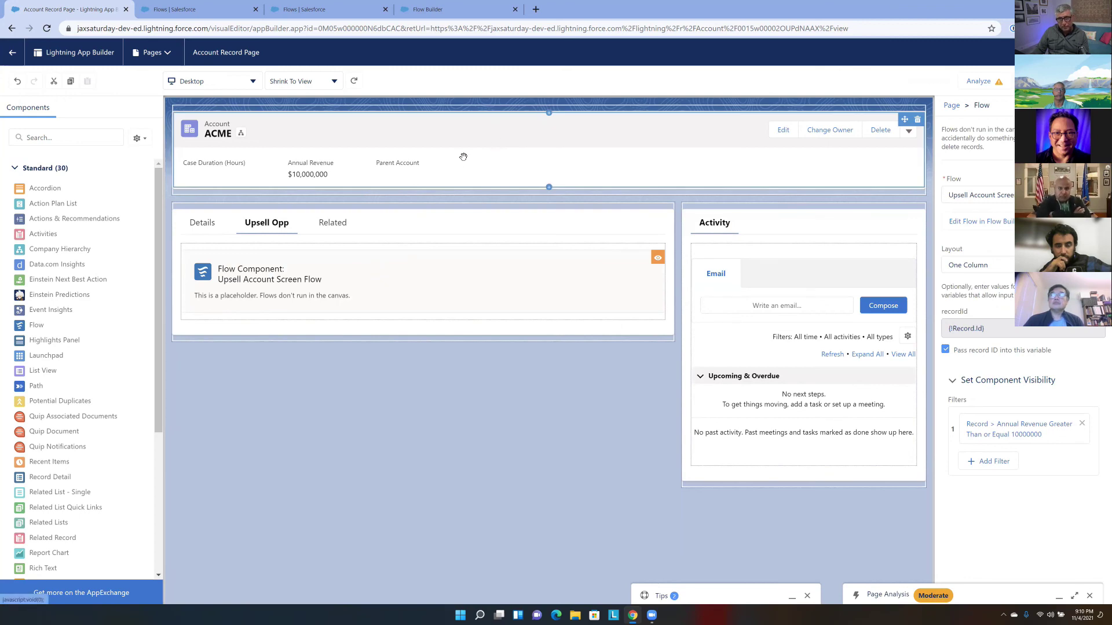
In the Upsell Account Screen Flow, add a three-column section above the Opportunity Name field on OfferDetailsScreen
{"action": "left_click", "coordinate": [441, 11]}
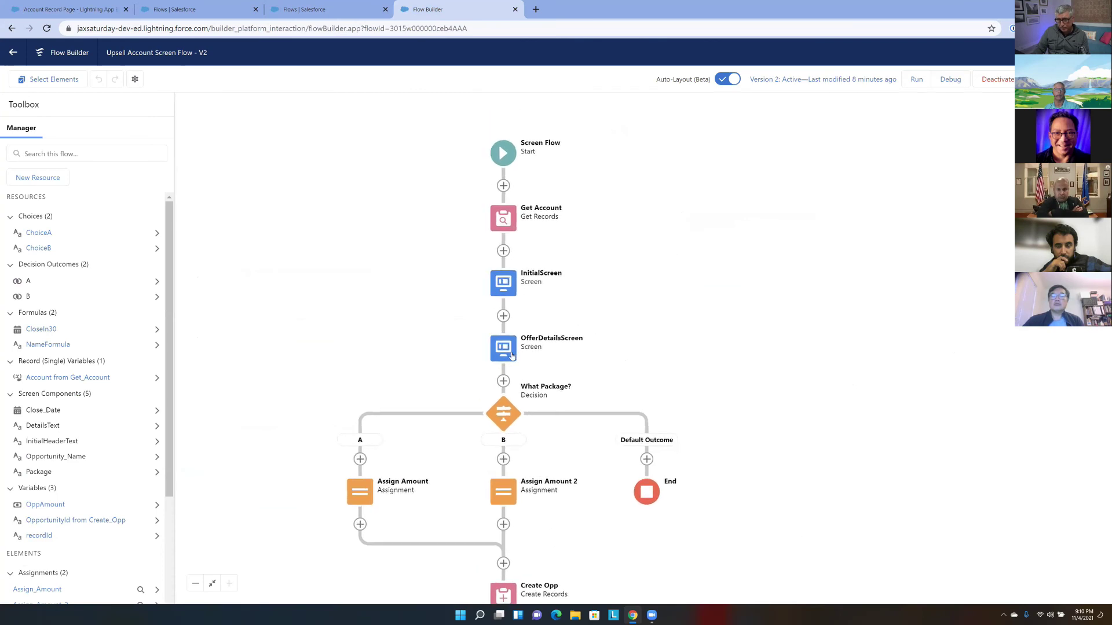
{"action": "left_click", "coordinate": [512, 351]}
{"action": "double_click", "coordinate": [511, 350]}
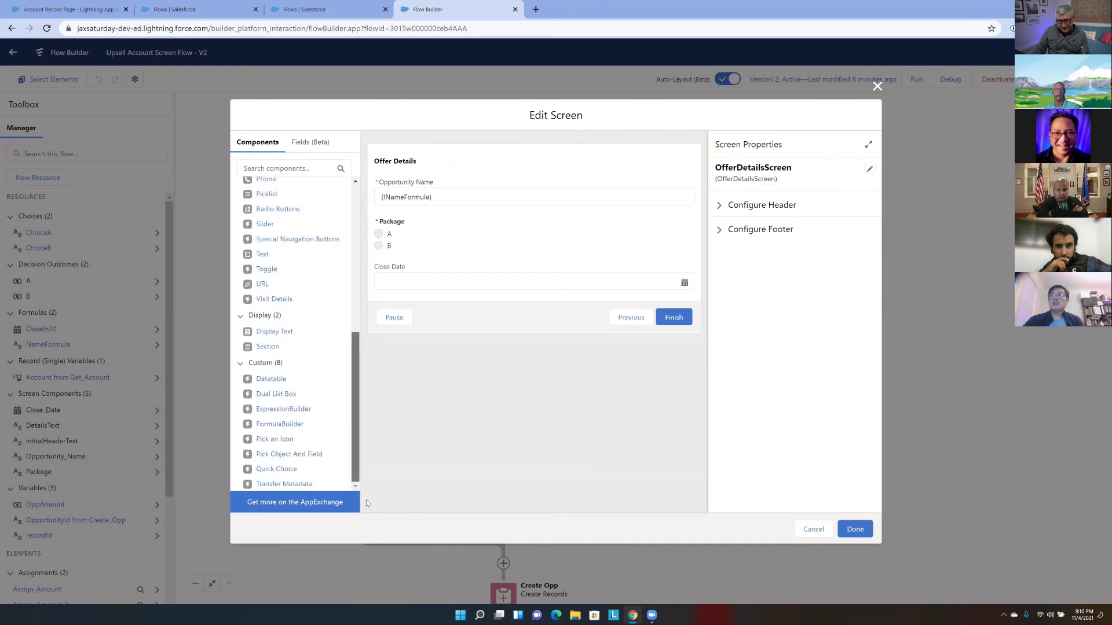
{"action": "left_click_drag", "start_coordinate": [267, 346], "coordinate": [428, 177]}
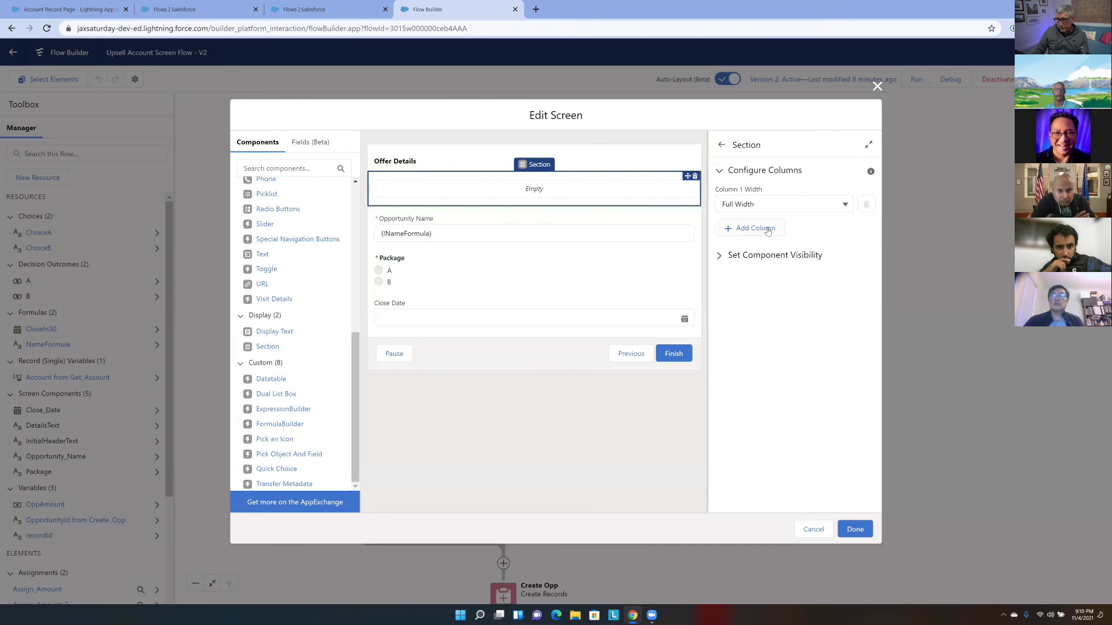
{"action": "left_click", "coordinate": [841, 205]}
{"action": "left_click", "coordinate": [759, 226]}
{"action": "left_click", "coordinate": [768, 230]}
{"action": "left_click", "coordinate": [763, 258]}
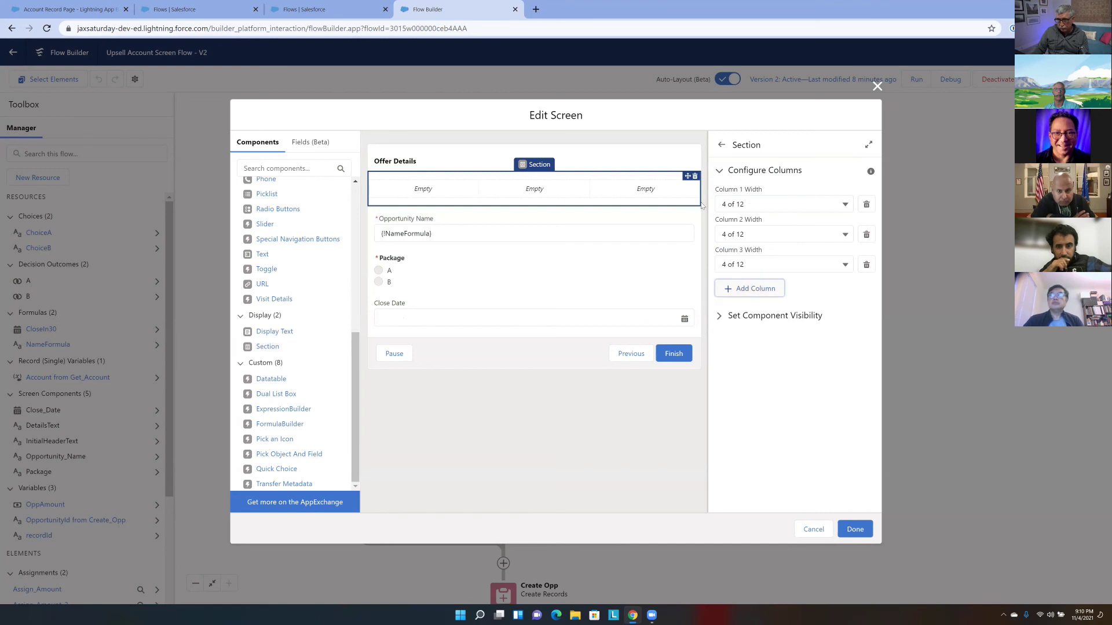
Place Opportunity Name, Package and Close Date in the section's first, second and third columns and accept the screen changes
{"action": "left_click_drag", "start_coordinate": [420, 216], "coordinate": [458, 207]}
{"action": "left_click_drag", "start_coordinate": [404, 256], "coordinate": [525, 232]}
{"action": "left_click_drag", "start_coordinate": [463, 263], "coordinate": [633, 205]}
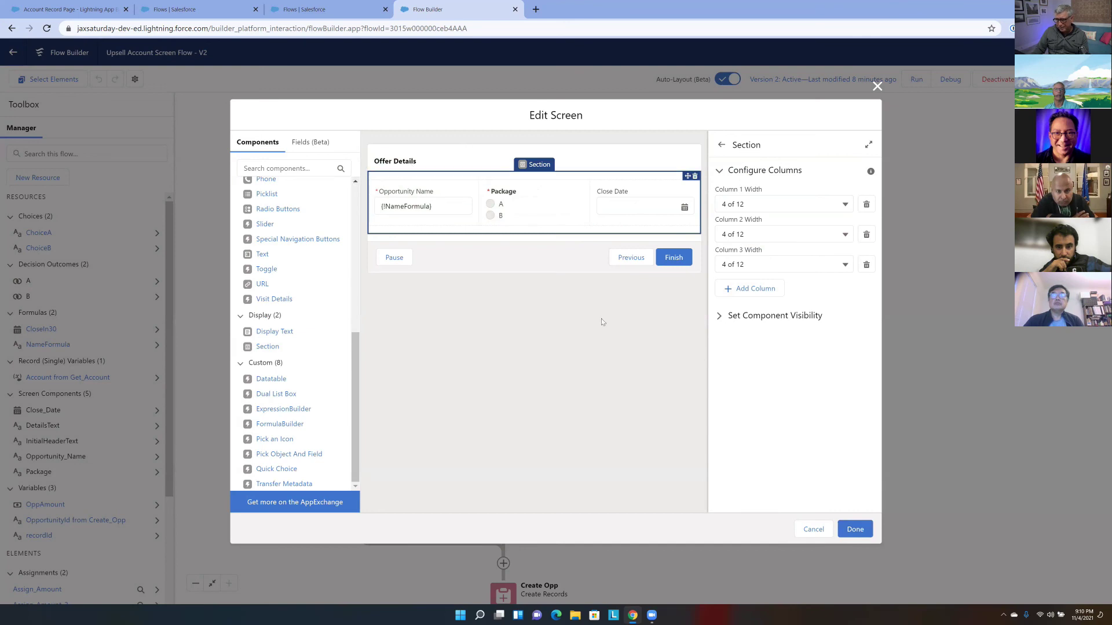
{"action": "left_click", "coordinate": [857, 528]}
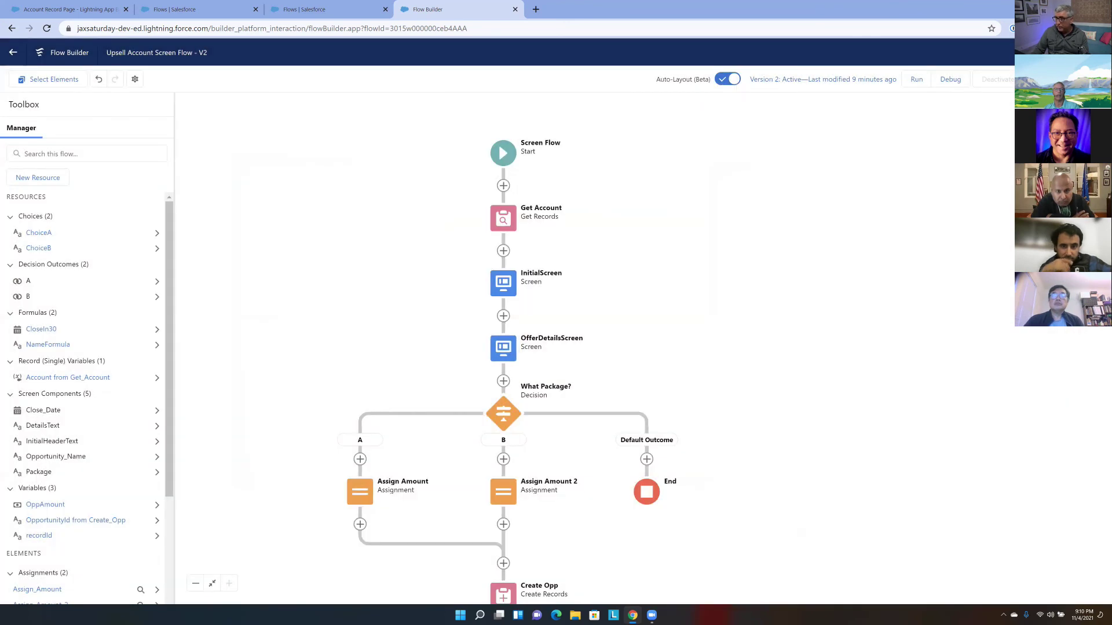
Save the modified Upsell Account Screen Flow as a new version and activate it
{"action": "key", "text": "ctrl+s"}
{"action": "left_click", "coordinate": [753, 408]}
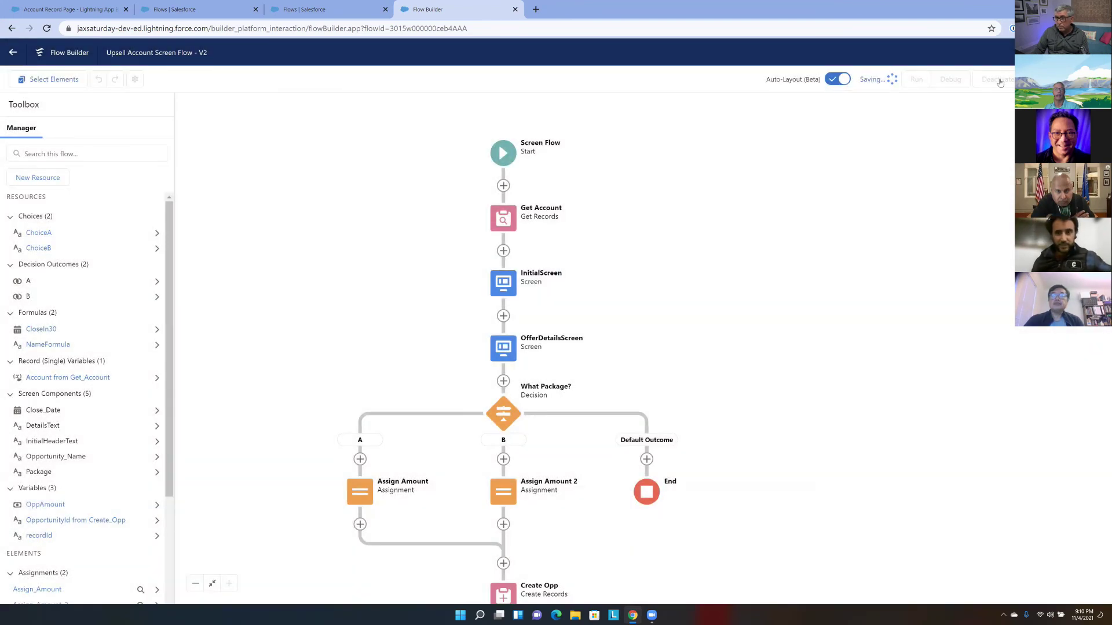
{"action": "left_click", "coordinate": [991, 79]}
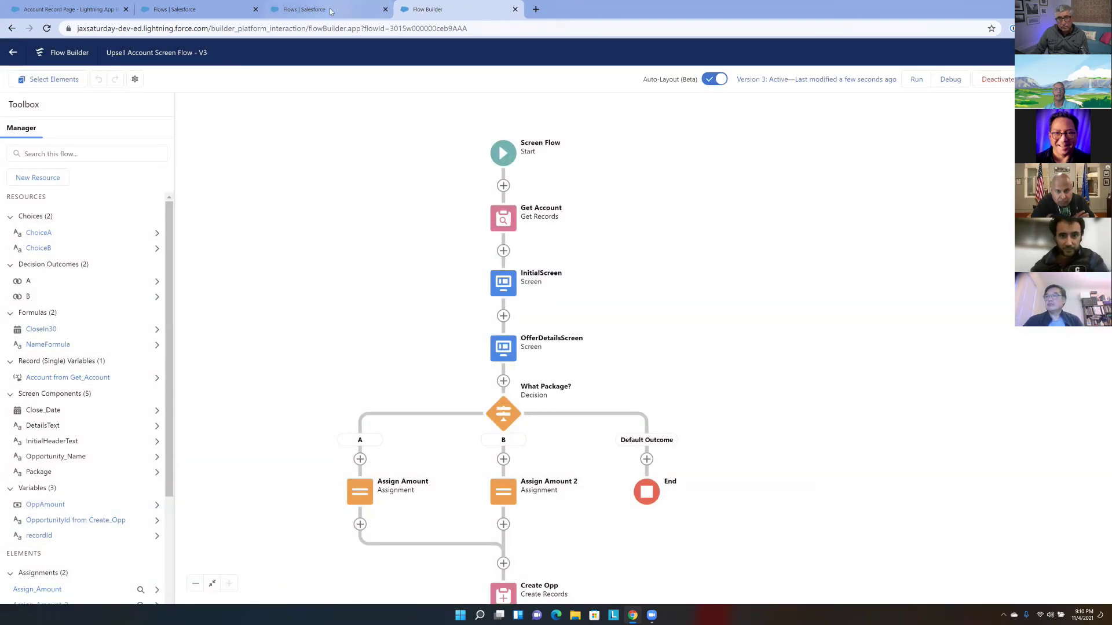
Save the Account record page with the relocated flow component and return to the ACME account record
{"action": "left_click", "coordinate": [330, 12]}
{"action": "left_click", "coordinate": [174, 9]}
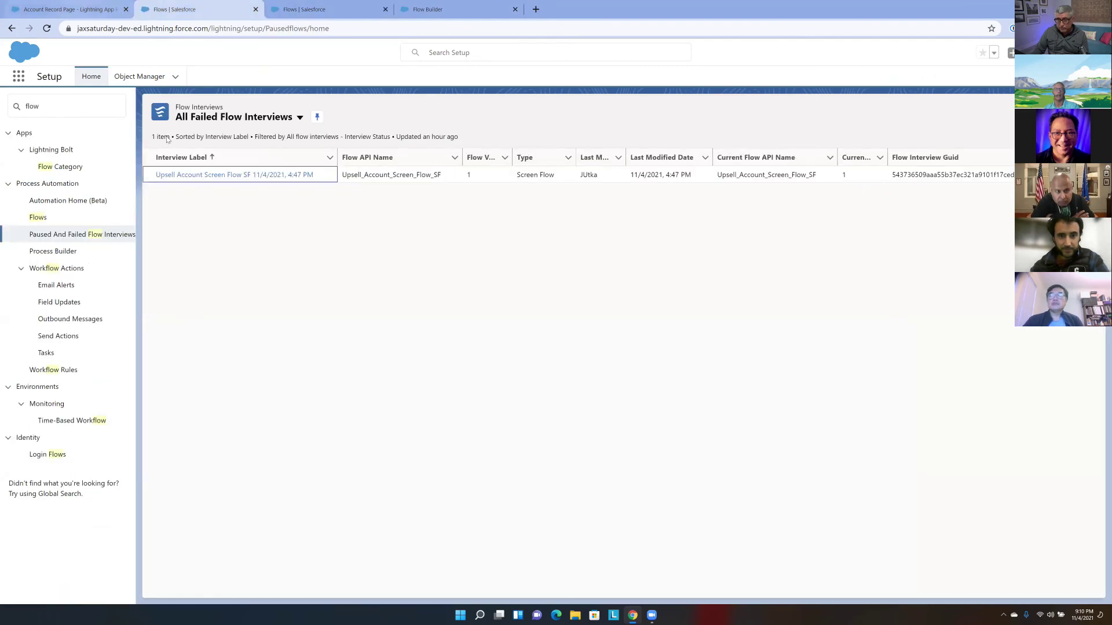
{"action": "left_click", "coordinate": [68, 10]}
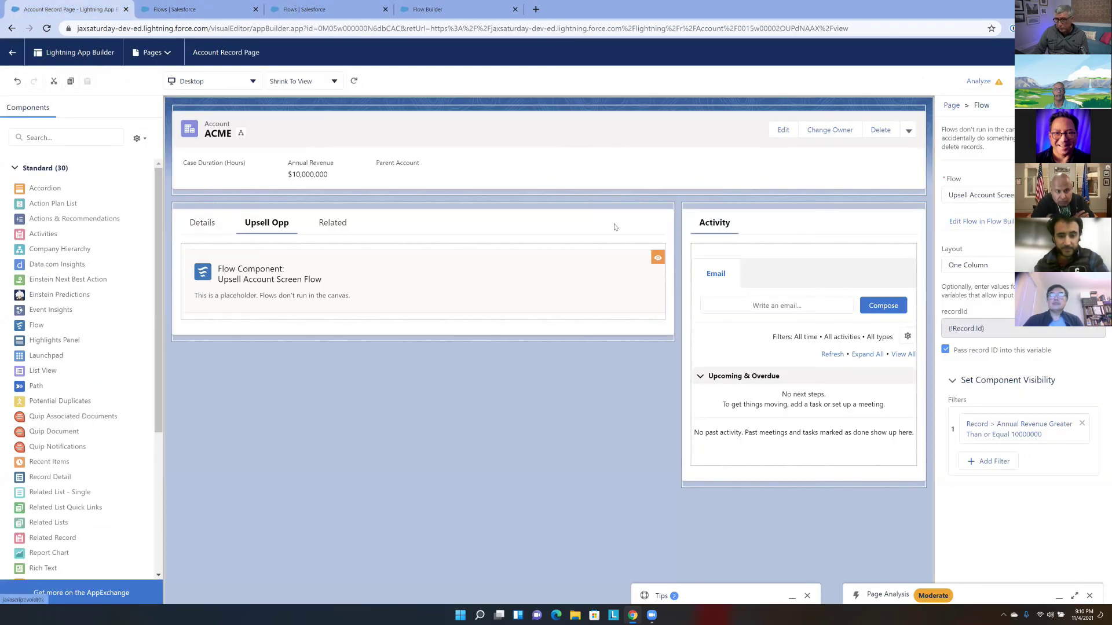
{"action": "key", "text": "ctrl+s"}
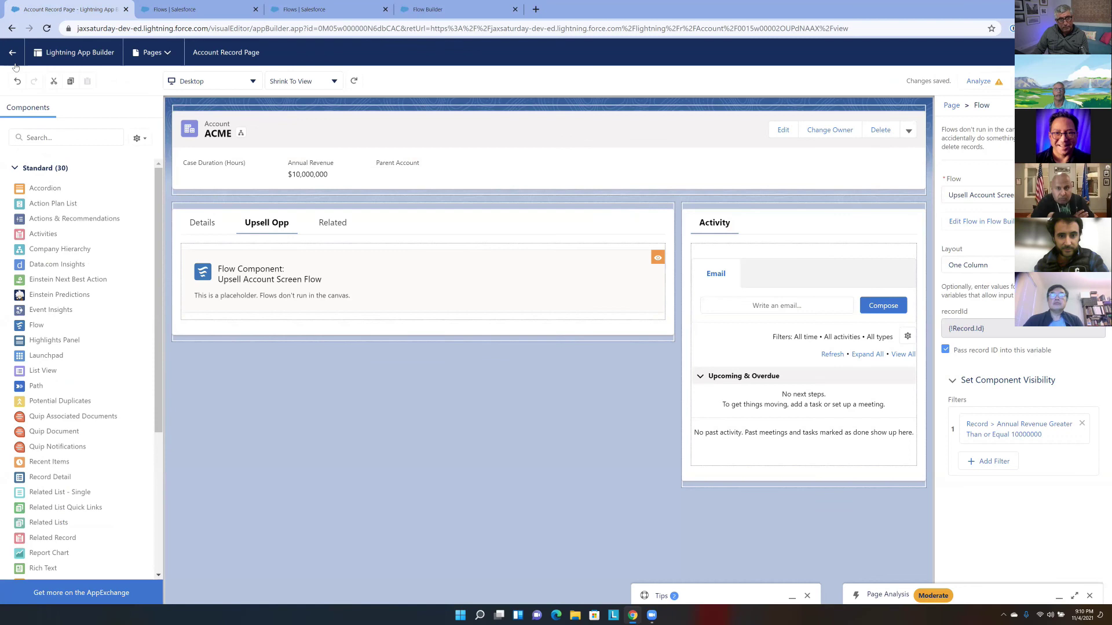
{"action": "left_click", "coordinate": [14, 56]}
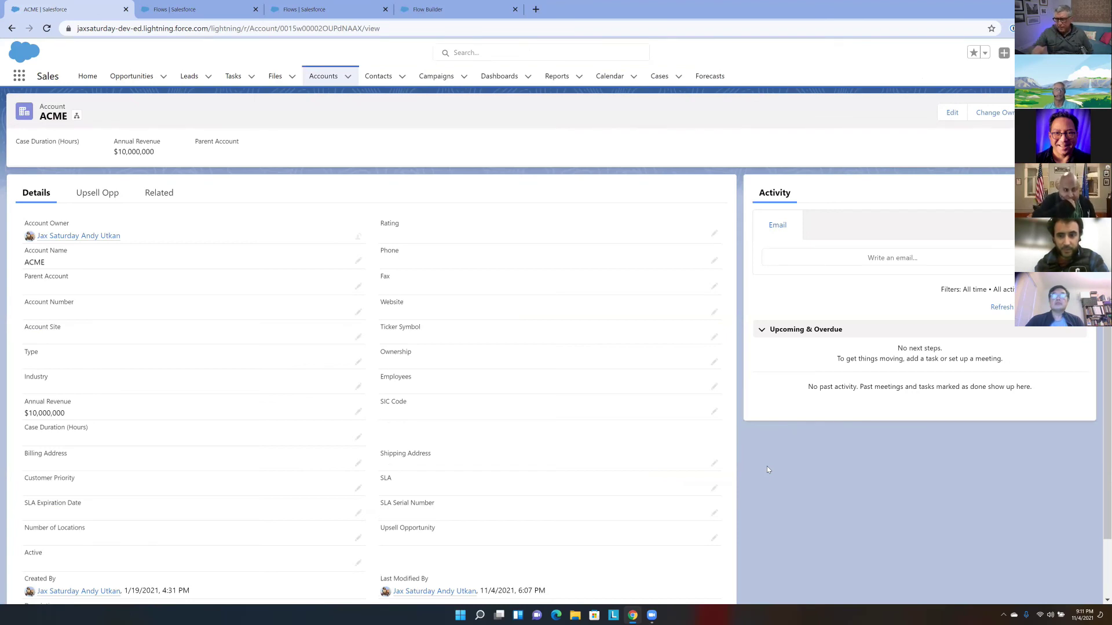
Run the flow from ACME's Upsell Opp tab and examine the Offer Details screen's column layout at a larger zoom
{"action": "left_click", "coordinate": [107, 193]}
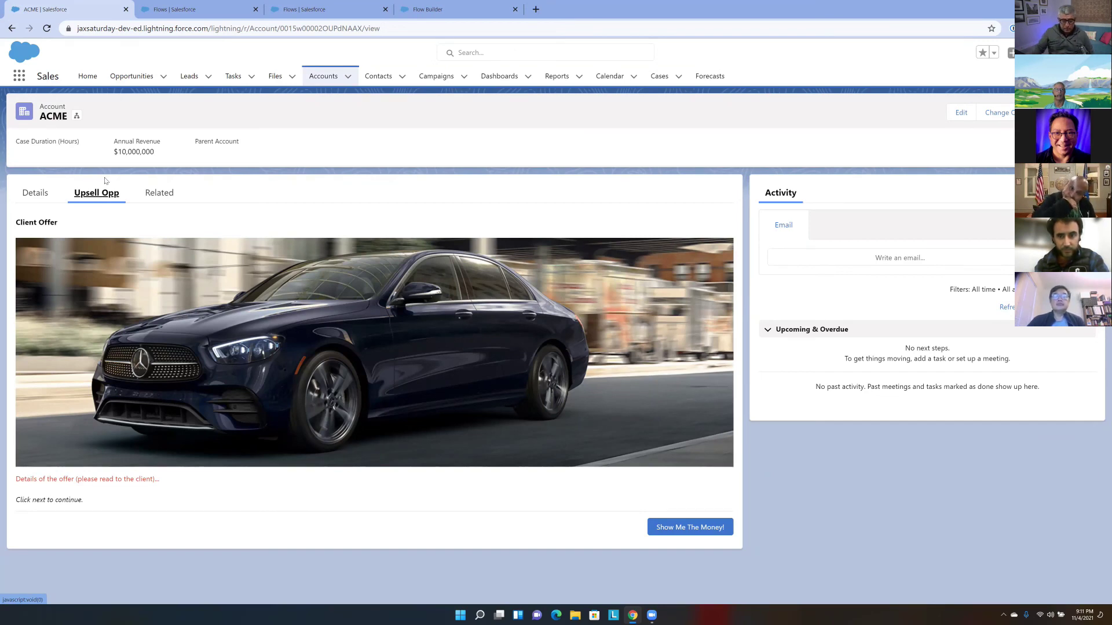
{"action": "left_click", "coordinate": [692, 530]}
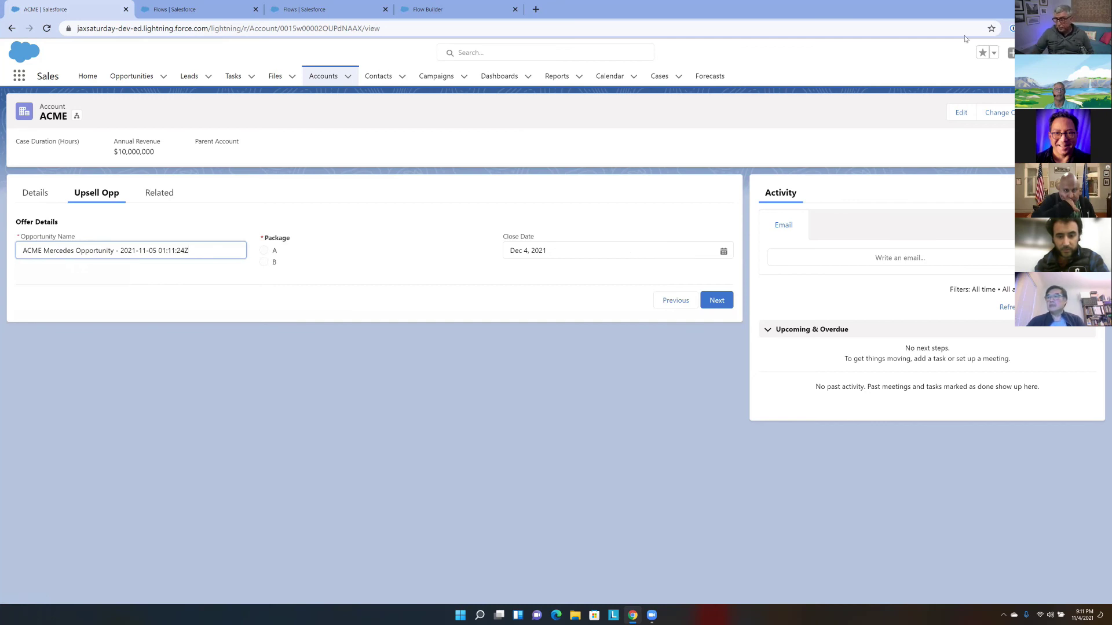
{"action": "key", "text": "alt+f"}
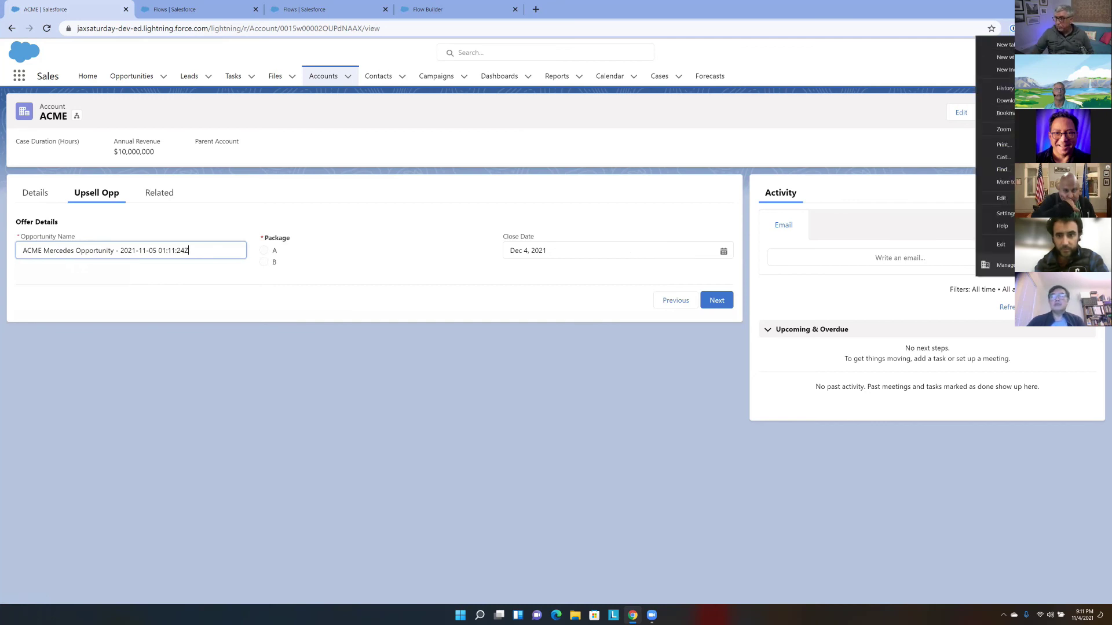
{"action": "key", "text": "ctrl+plus"}
{"action": "key", "text": "ctrl+plus"}
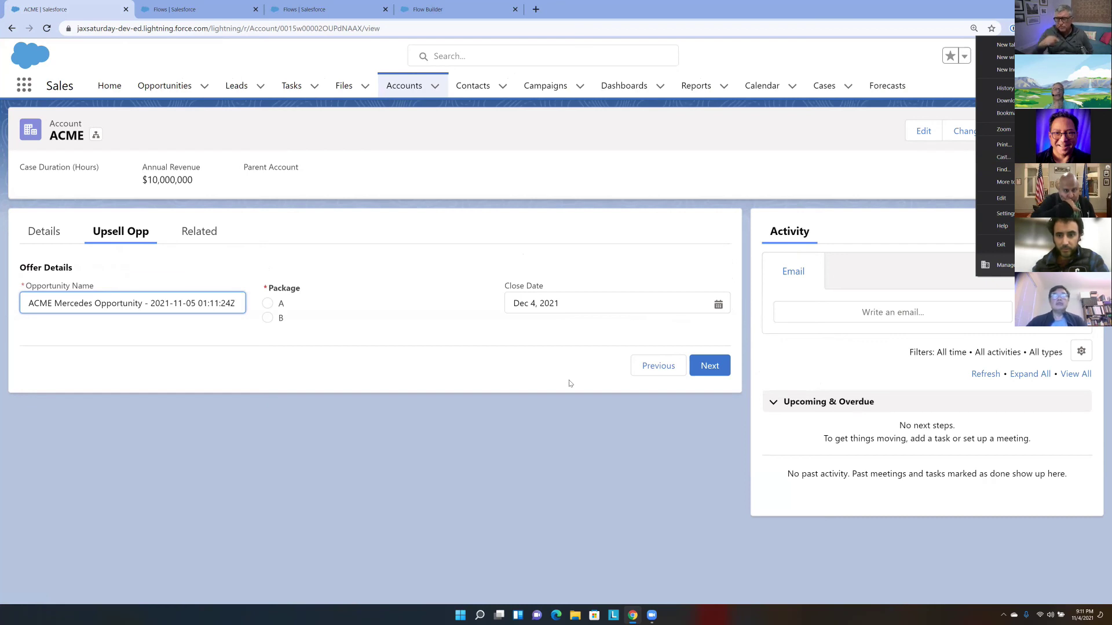
Reopen OfferDetailsScreen in the flow and add a fourth column to the section holding the offer fields
{"action": "left_click", "coordinate": [243, 9]}
{"action": "left_click", "coordinate": [243, 9]}
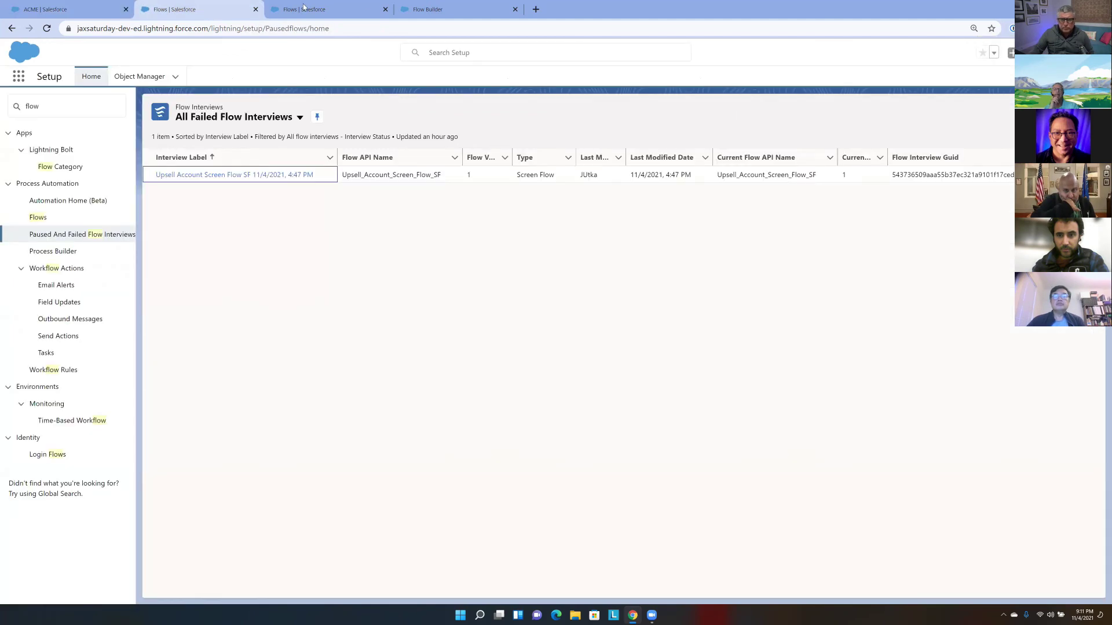
{"action": "left_click", "coordinate": [324, 9]}
{"action": "left_click", "coordinate": [437, 14]}
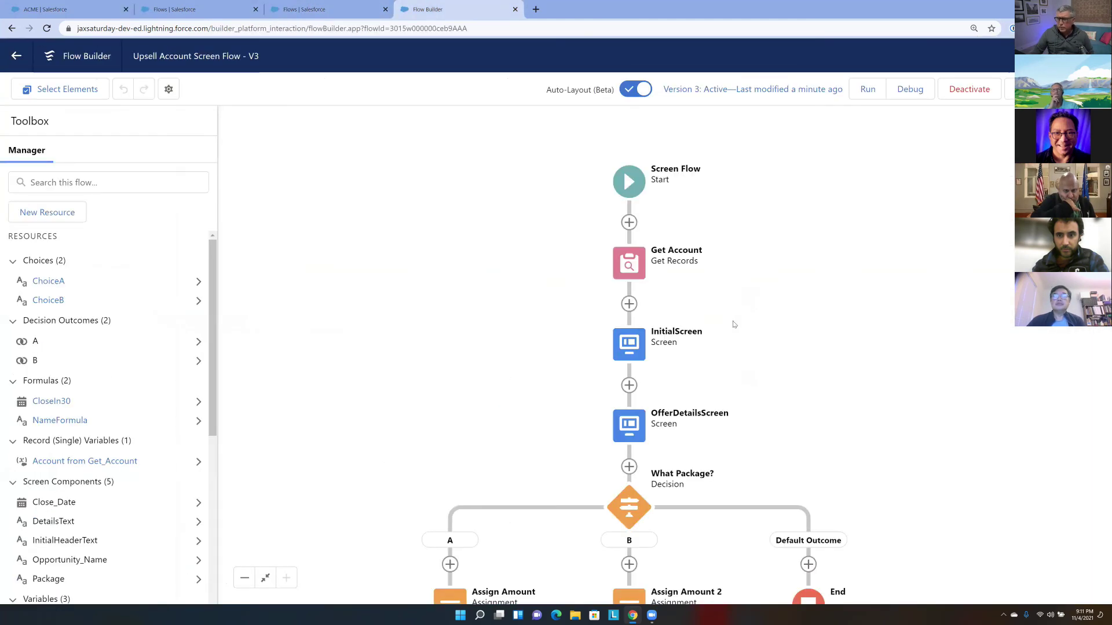
{"action": "double_click", "coordinate": [623, 347]}
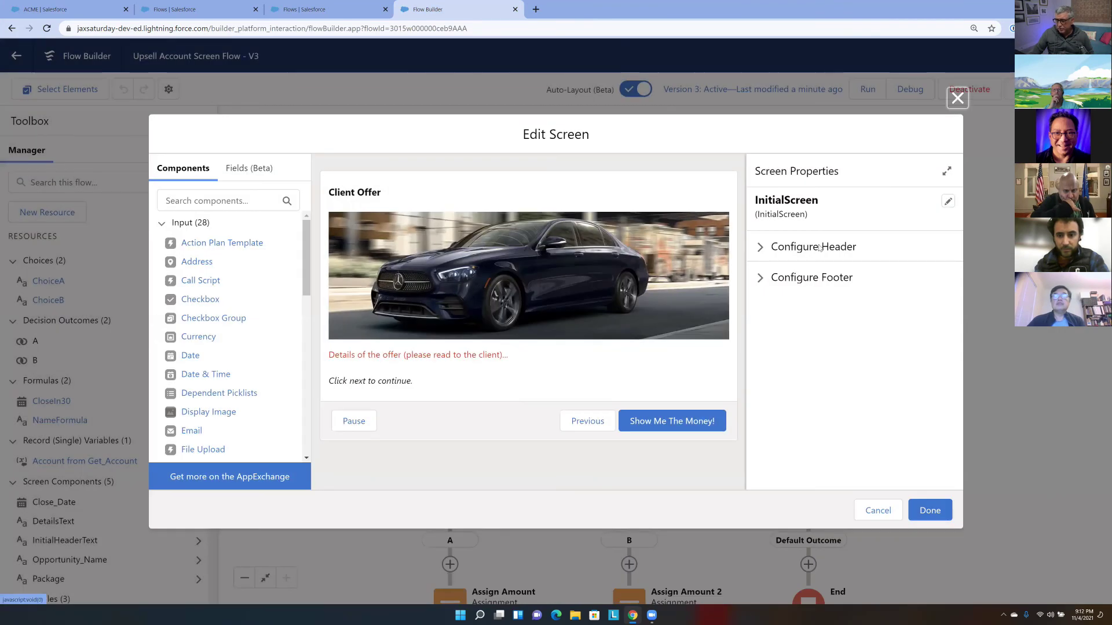
{"action": "left_click", "coordinate": [954, 100]}
{"action": "double_click", "coordinate": [626, 421]}
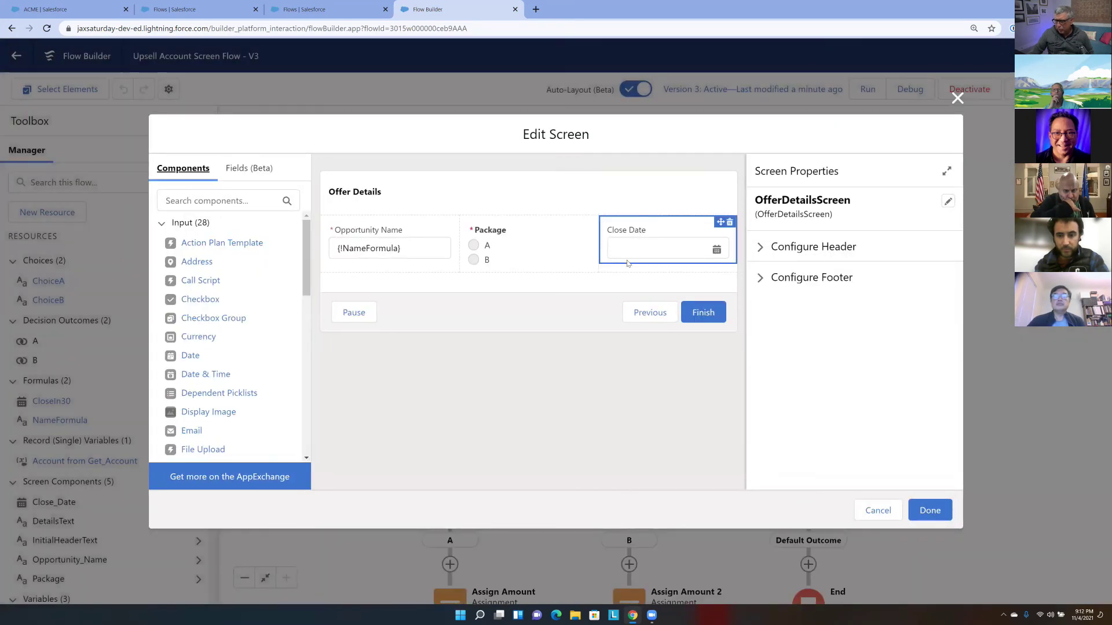
{"action": "left_click", "coordinate": [498, 234]}
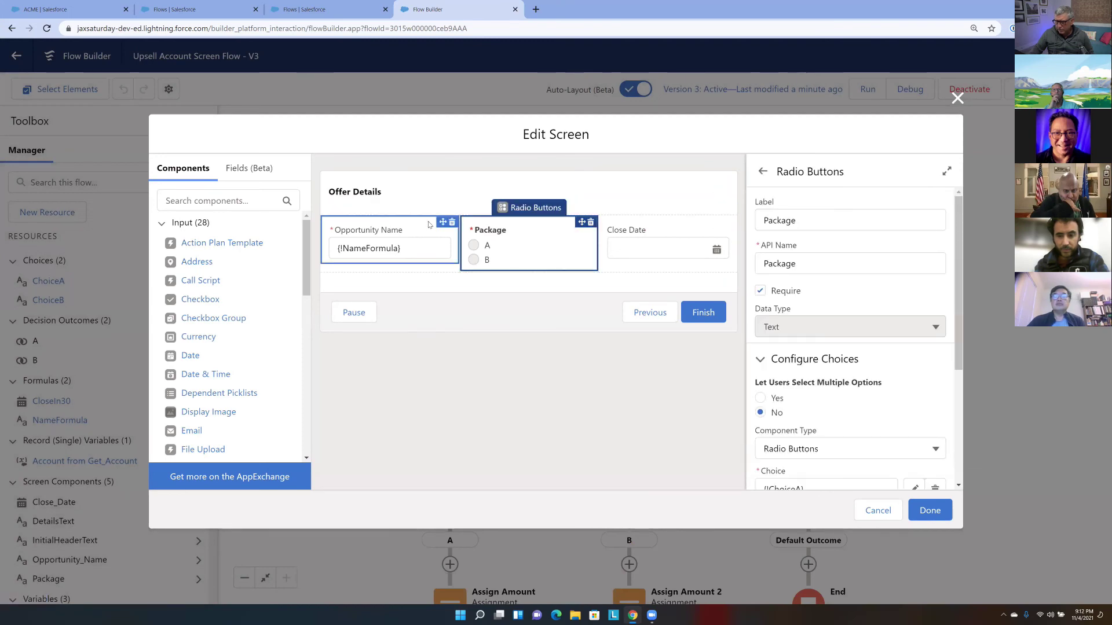
{"action": "left_click", "coordinate": [428, 217]}
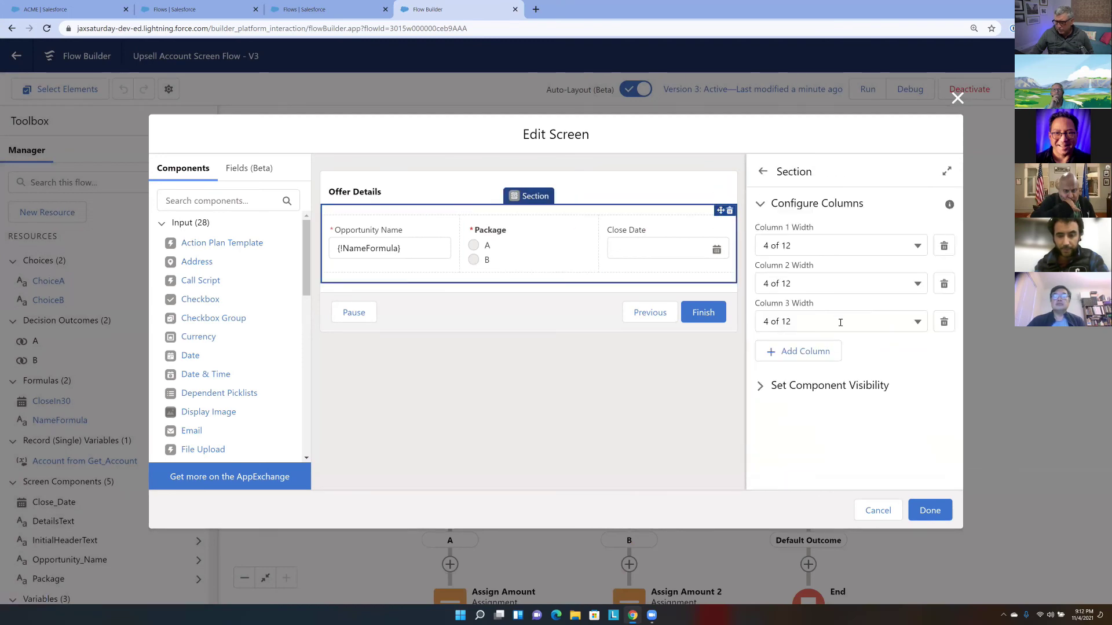
{"action": "left_click", "coordinate": [797, 352]}
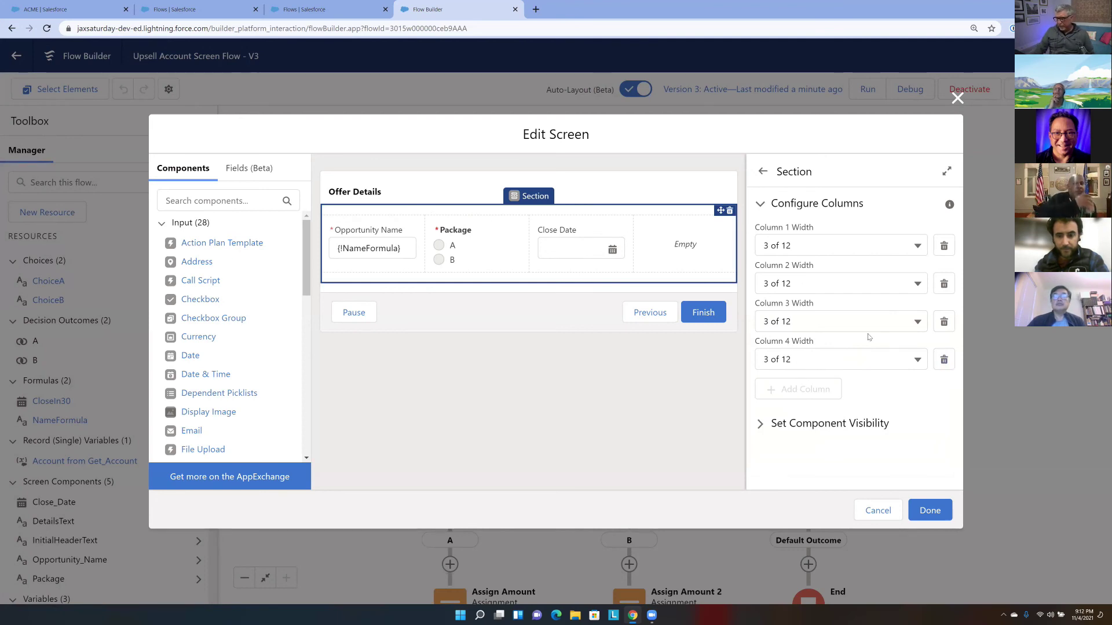
Try widths of 4 of 12 and 5 of 12 for the section's first column, and return it to 3 of 12
{"action": "left_click", "coordinate": [919, 248]}
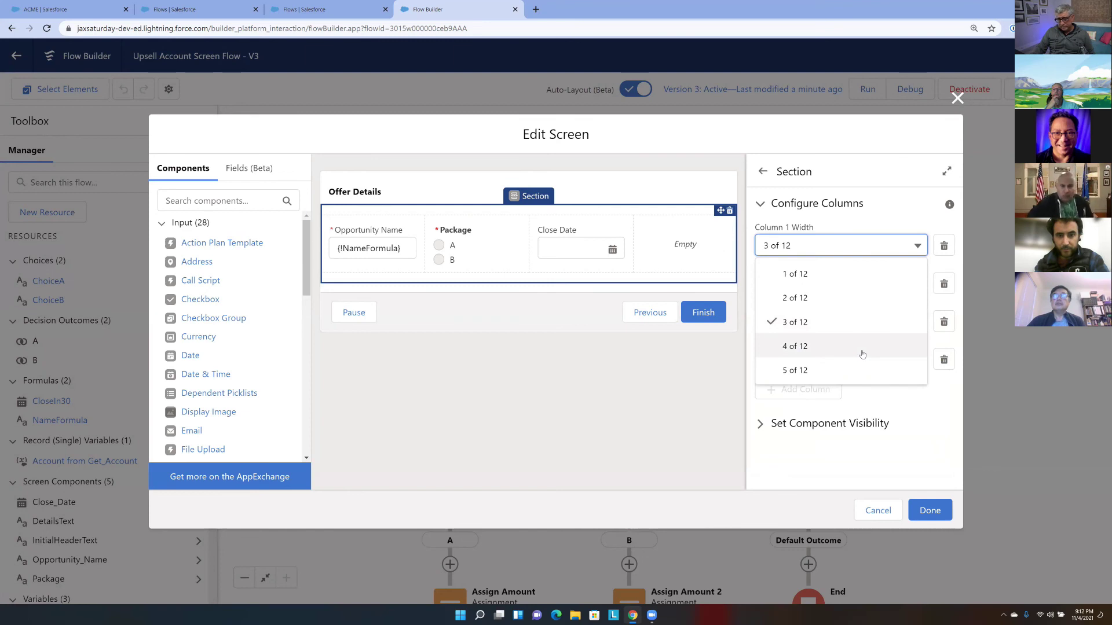
{"action": "left_click", "coordinate": [862, 353]}
{"action": "left_click", "coordinate": [915, 245]}
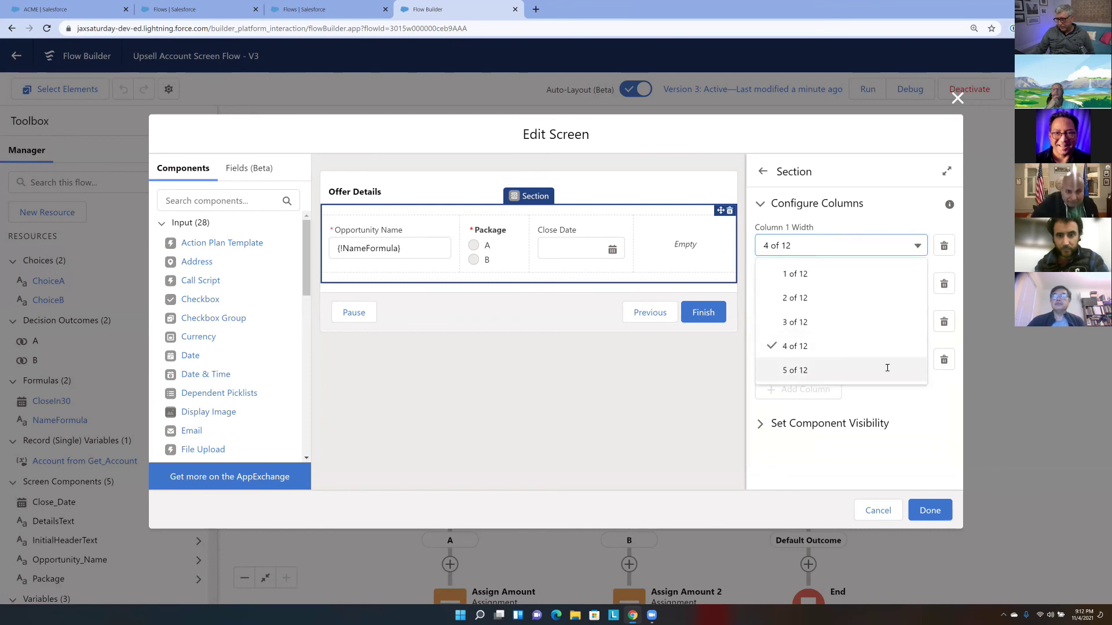
{"action": "left_click", "coordinate": [887, 367]}
{"action": "left_click", "coordinate": [915, 247]}
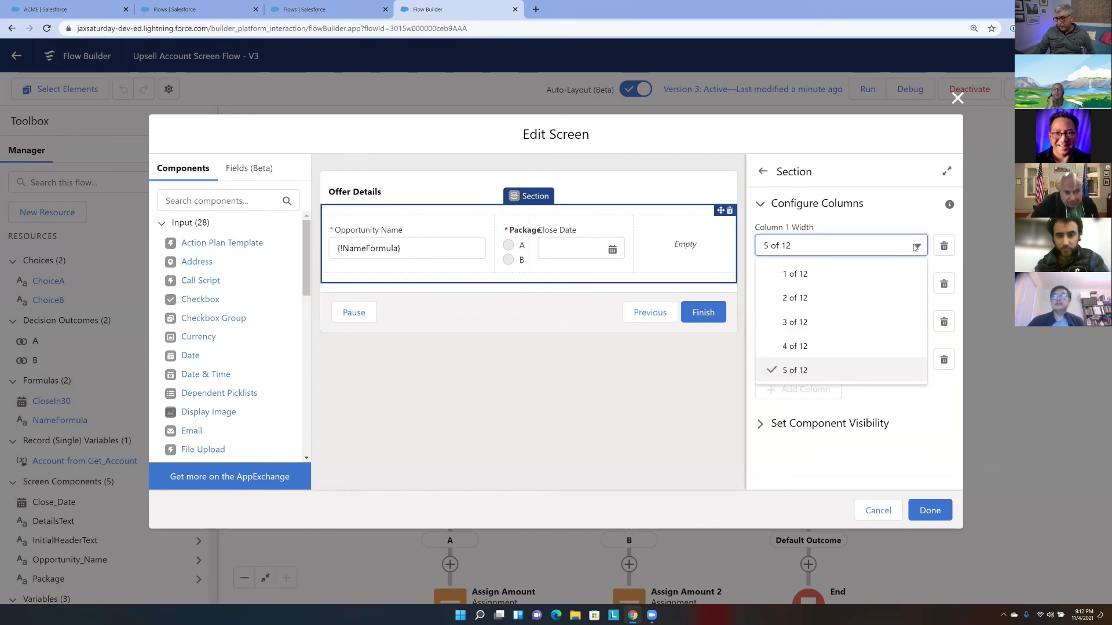
{"action": "left_click", "coordinate": [889, 324]}
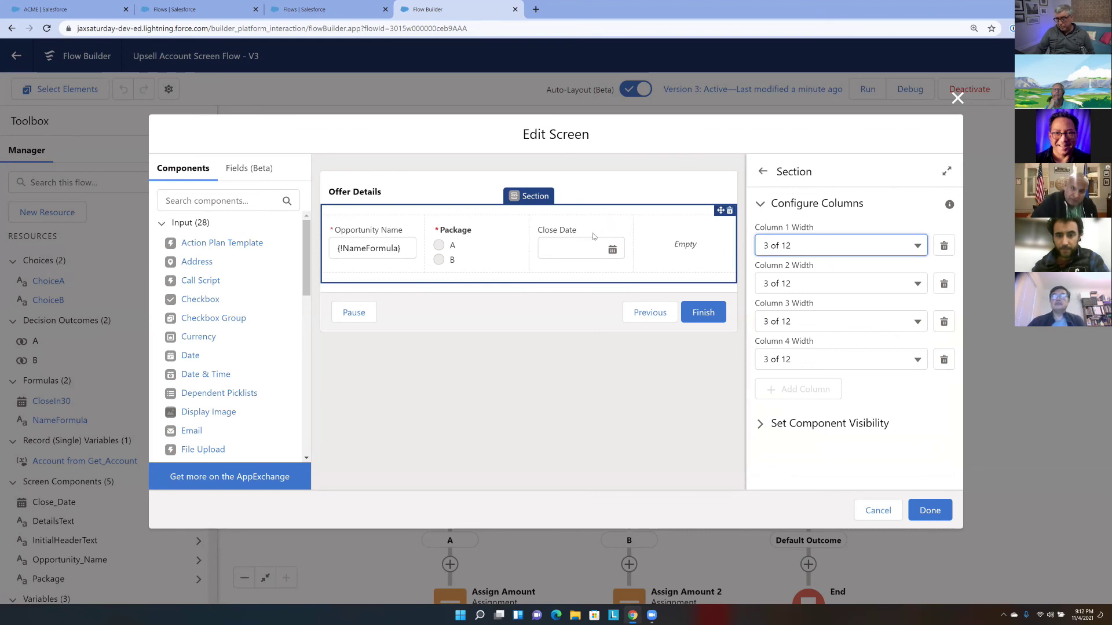
Move Close Date into the fourth column, setting the empty third column to 1 of 12 and the fourth to 5 of 12
{"action": "left_click_drag", "start_coordinate": [562, 250], "coordinate": [636, 252]}
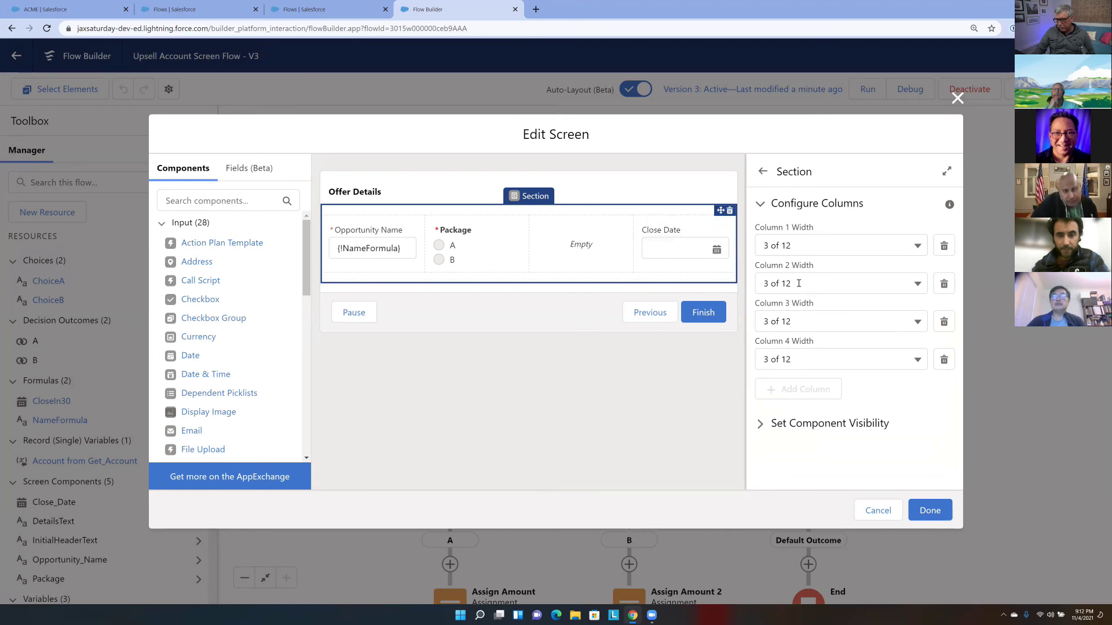
{"action": "left_click", "coordinate": [876, 324]}
{"action": "left_click", "coordinate": [850, 355]}
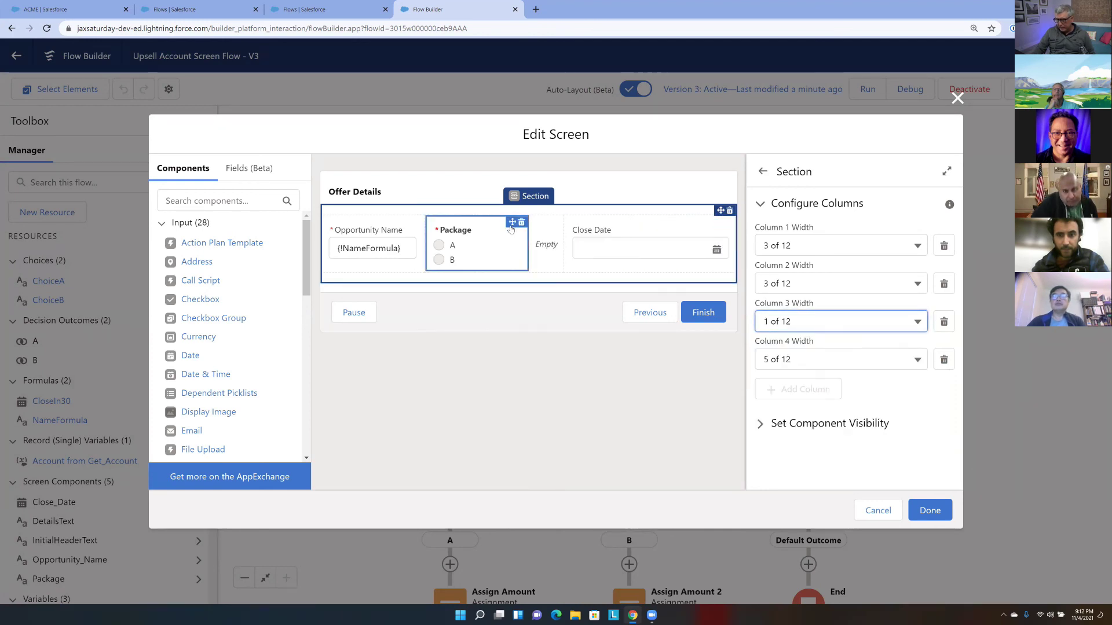